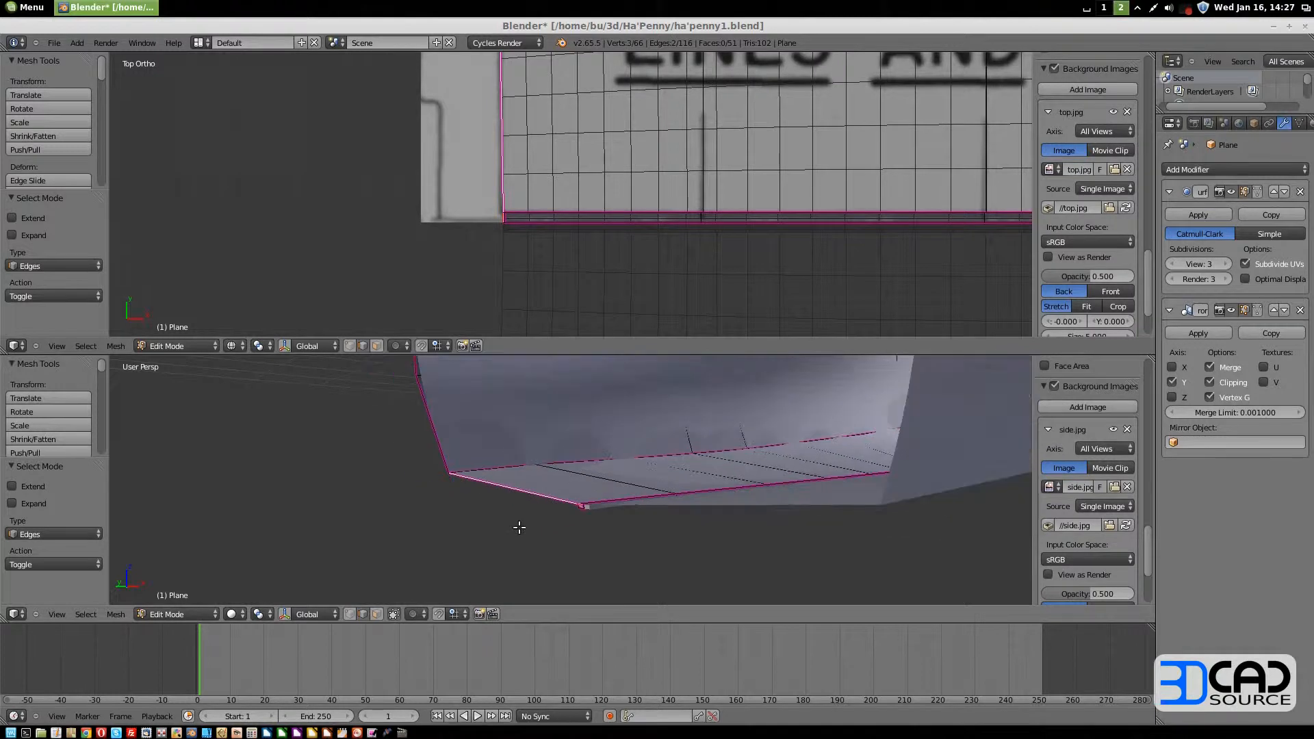
Extrude the stern's bottom edges upward along Z by about 0.645 and again by about 0.626 to form the transom
{"action": "key", "text": "e"}
{"action": "key", "text": "z"}
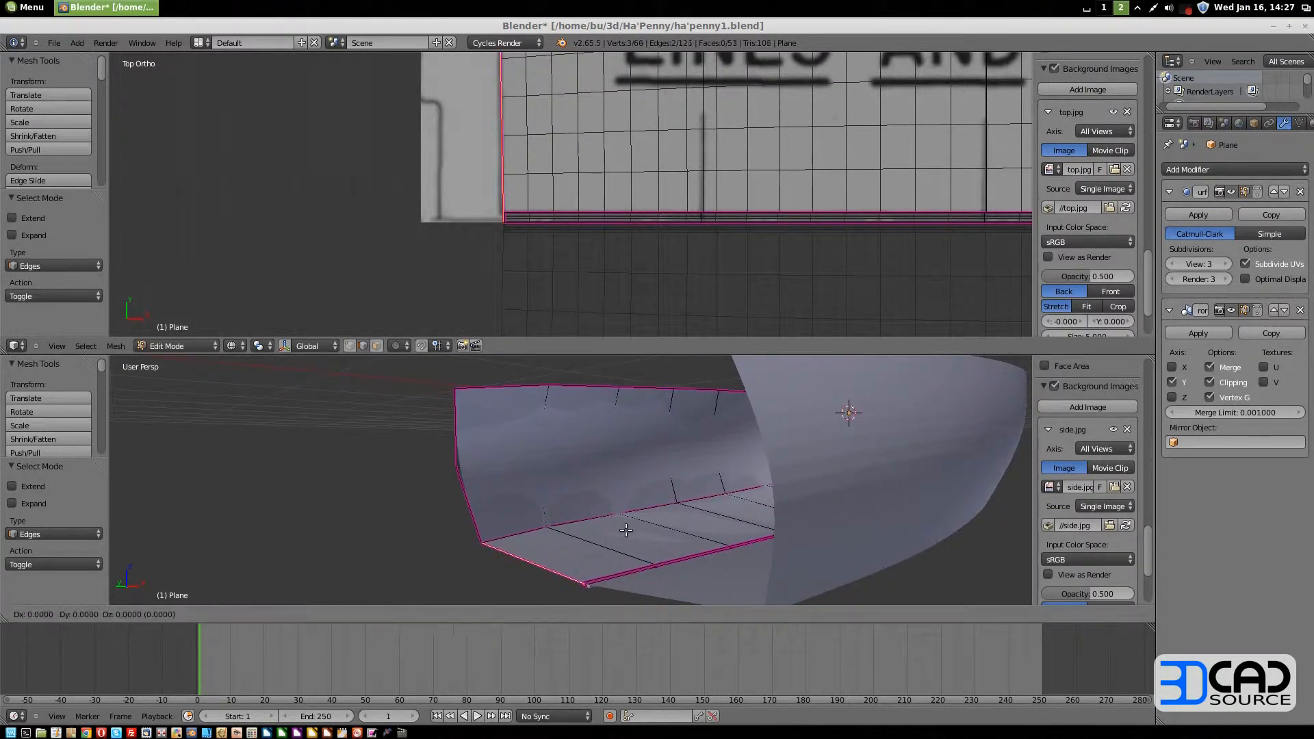
{"action": "left_click", "coordinate": [622, 443]}
{"action": "key", "text": "e"}
{"action": "key", "text": "z"}
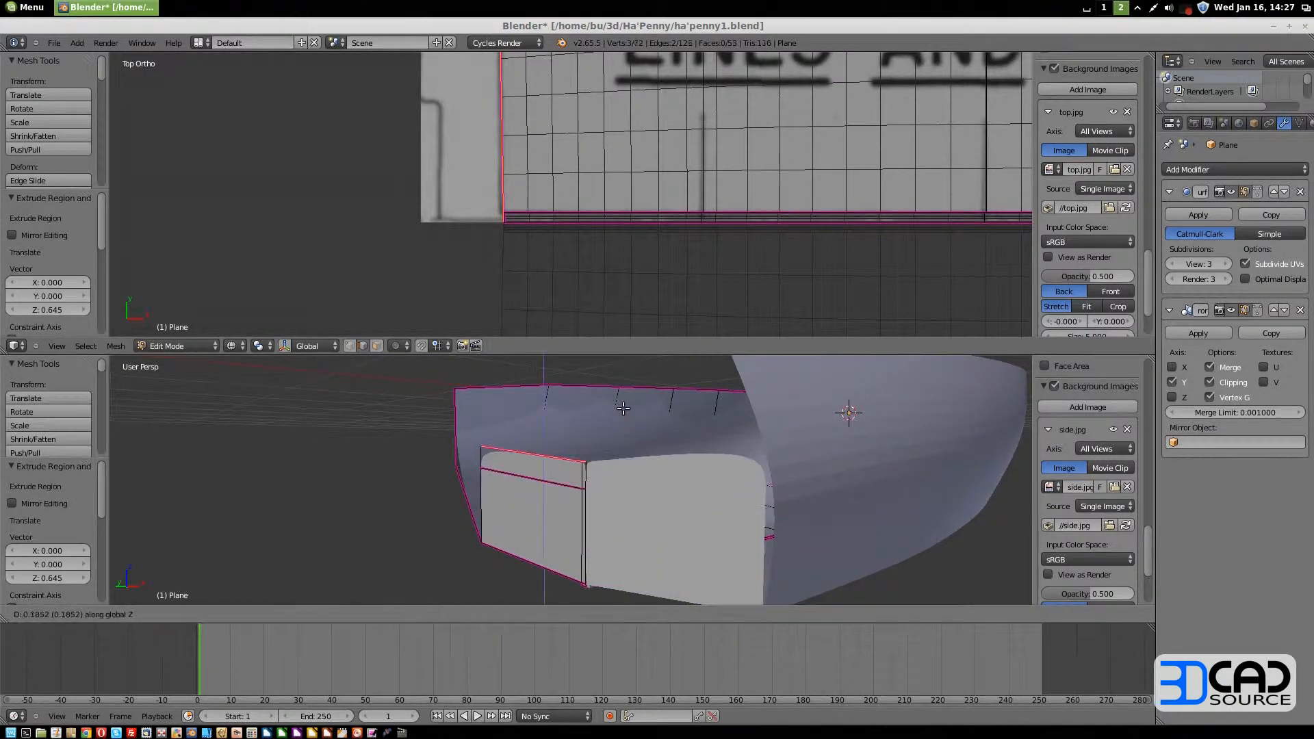
{"action": "left_click", "coordinate": [565, 495]}
Set the mean crease of the transom's vertical centreline edges to 1
{"action": "right_click", "coordinate": [559, 483], "text": "alt"}
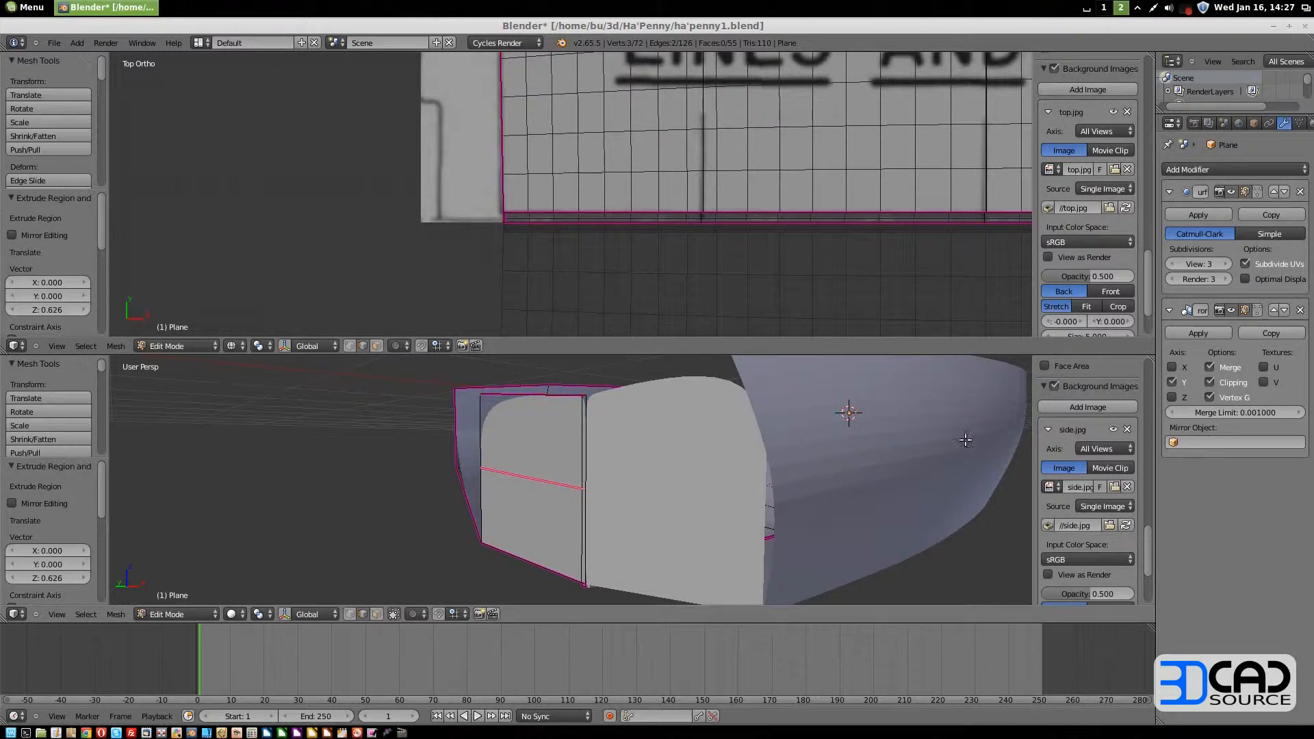
{"action": "scroll", "coordinate": [1095, 455], "scroll_direction": "up", "scroll_amount": 15}
{"action": "left_click_drag", "start_coordinate": [1102, 455], "coordinate": [616, 457]}
{"action": "scroll", "coordinate": [1079, 472], "scroll_direction": "down", "scroll_amount": 12}
{"action": "scroll", "coordinate": [1079, 477], "scroll_direction": "down", "scroll_amount": 8}
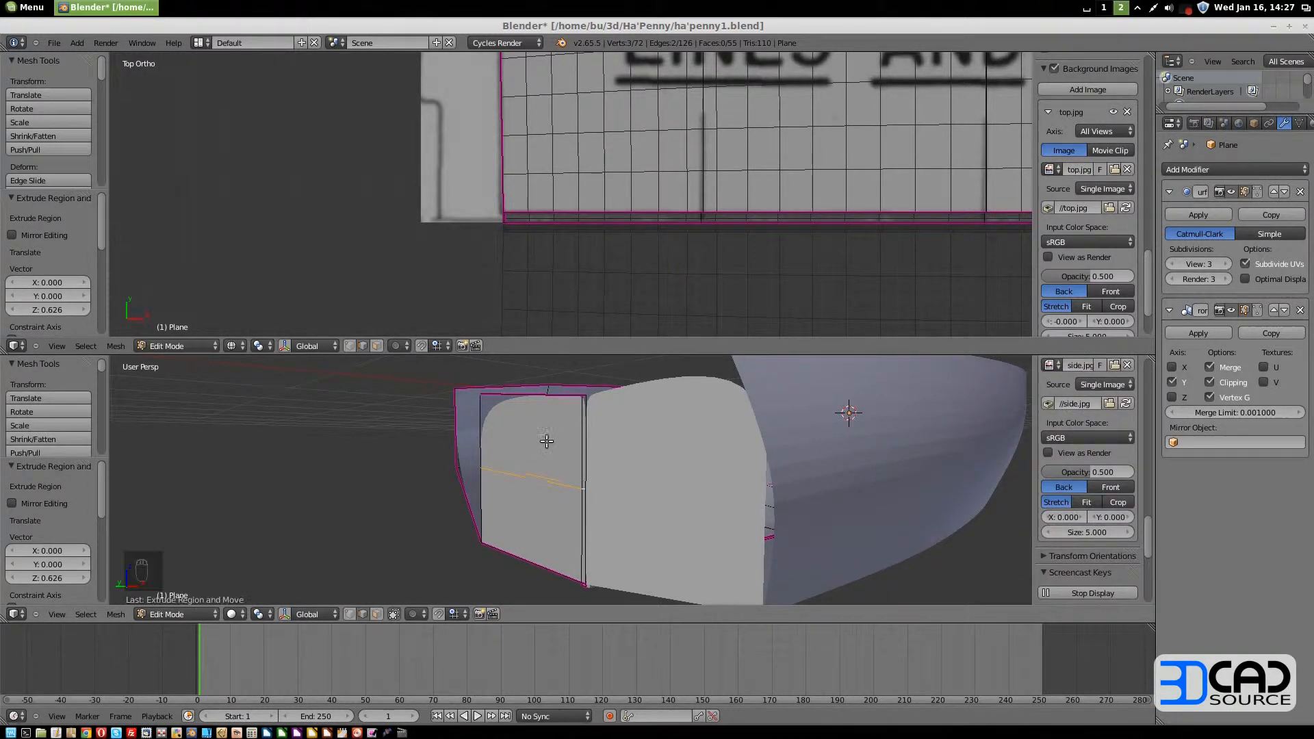
{"action": "right_click", "coordinate": [584, 455]}
{"action": "right_click", "coordinate": [585, 510], "text": "shift"}
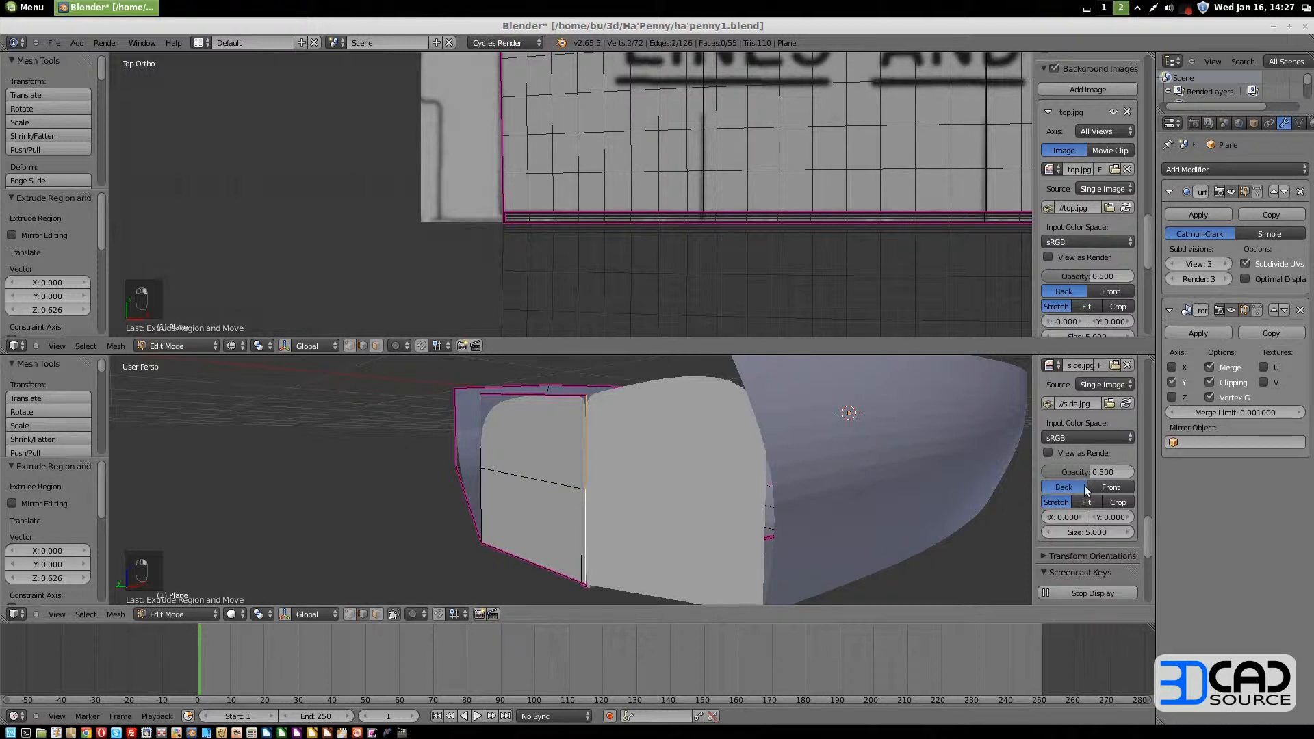
{"action": "scroll", "coordinate": [1087, 433], "scroll_direction": "up", "scroll_amount": 15}
{"action": "left_click", "coordinate": [1094, 456]}
{"action": "type", "text": "1"}
{"action": "key", "text": "Return"}
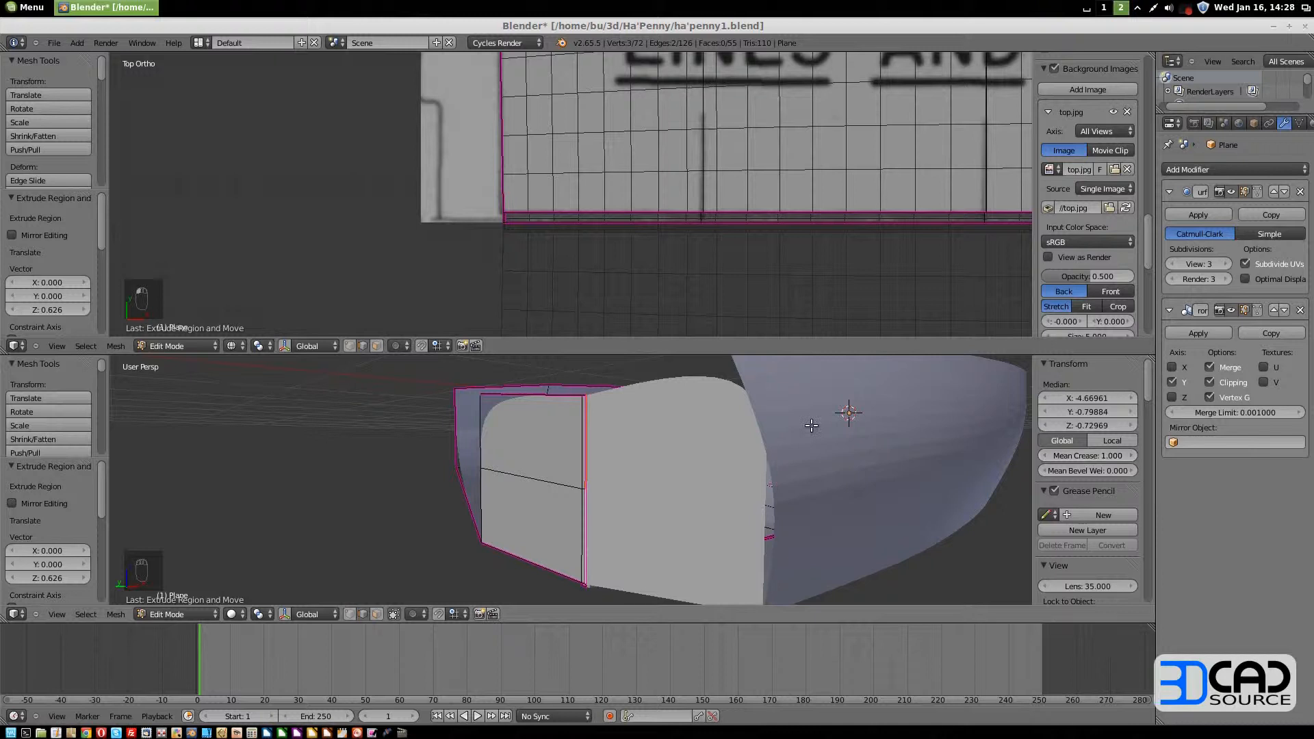
Merge the transom's upper and middle outer vertices into the adjacent hull stern vertices using At First
{"action": "key", "text": "ctrl+Tab"}
{"action": "left_click", "coordinate": [492, 439]}
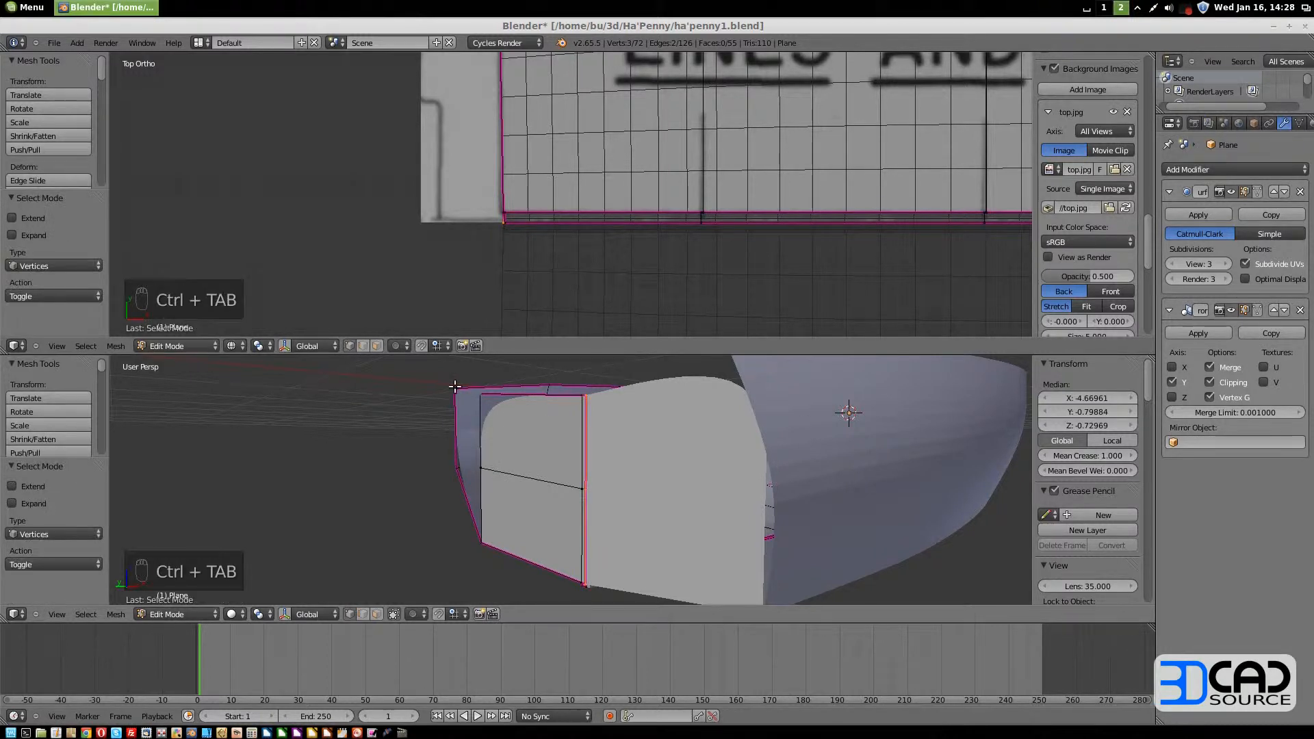
{"action": "right_click", "coordinate": [481, 394], "text": "shift"}
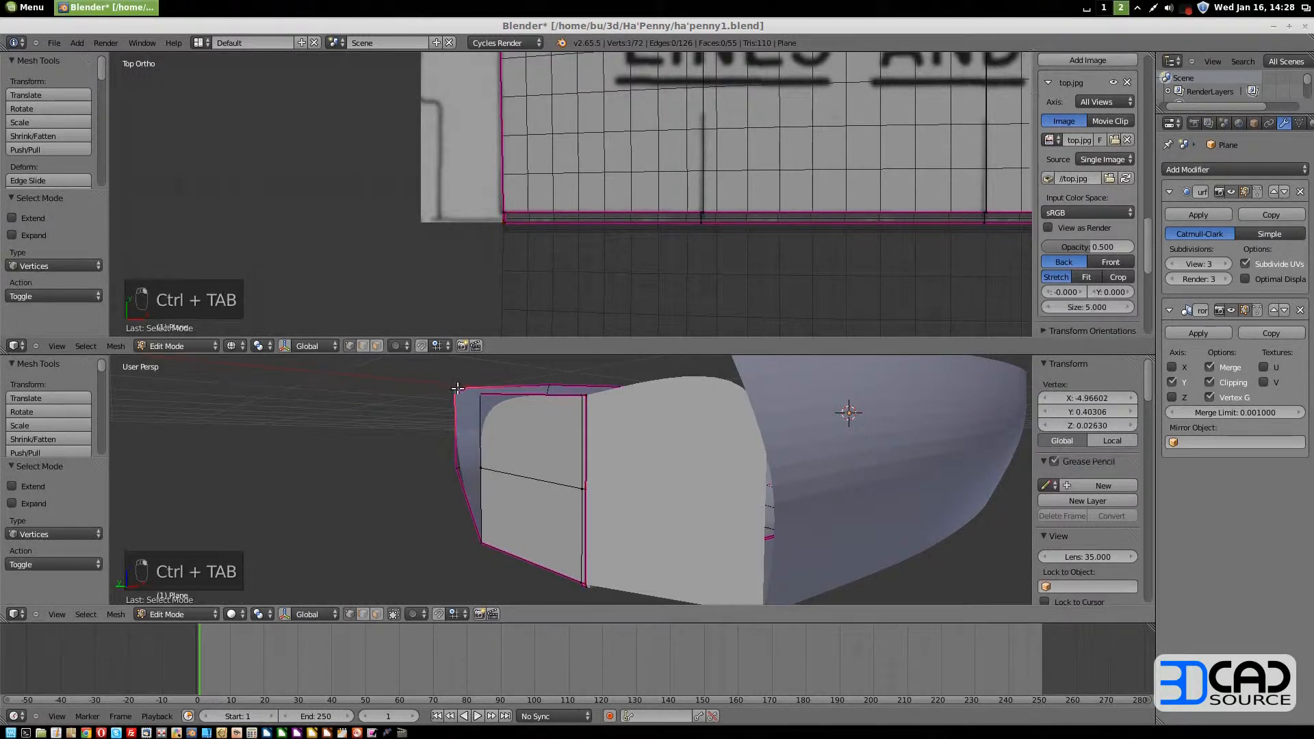
{"action": "key", "text": "alt+m"}
{"action": "left_click", "coordinate": [509, 428]}
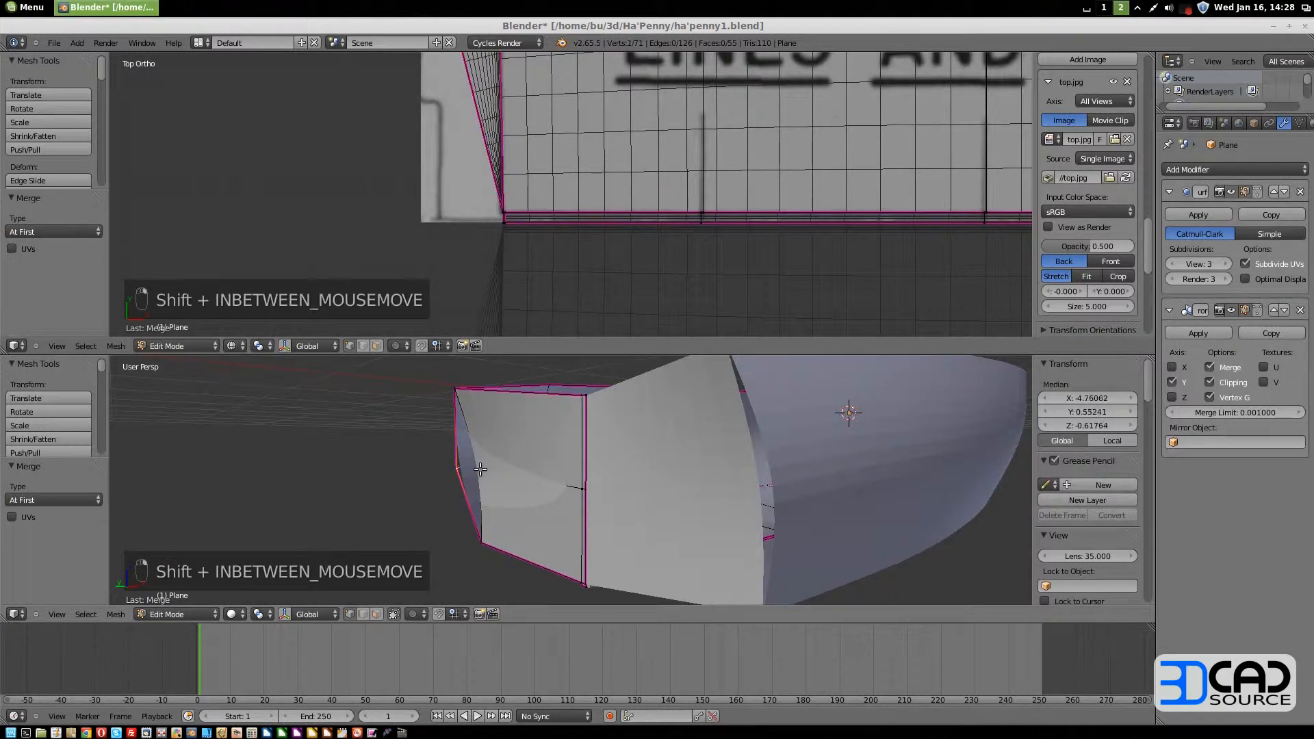
{"action": "key", "text": "alt+m"}
{"action": "left_click", "coordinate": [486, 484]}
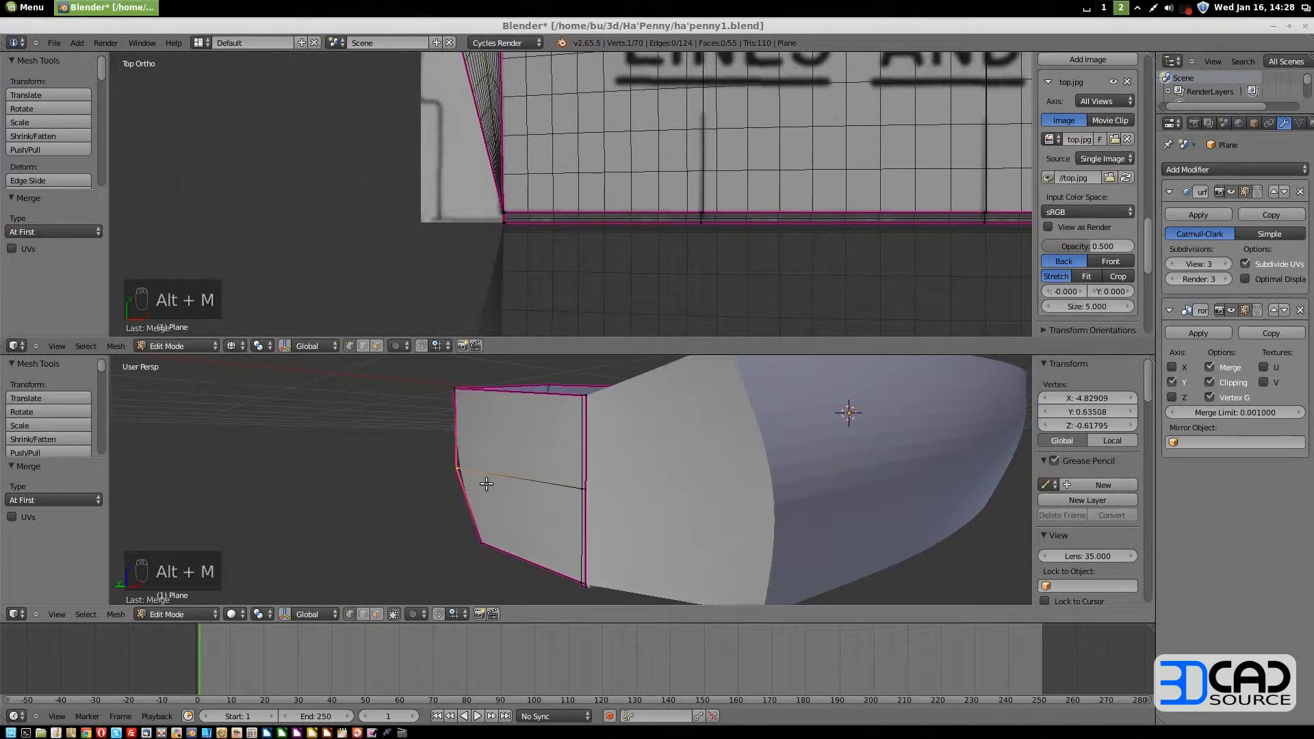
Move the transom's two upper centreline vertices onto the hull's top stern corner, about -0.296 in X and 0.125 in Z
{"action": "scroll", "coordinate": [492, 486], "scroll_direction": "up", "scroll_amount": 1}
{"action": "middle_click_drag", "start_coordinate": [509, 525], "coordinate": [594, 529], "text": "shift"}
{"action": "key", "text": "z"}
{"action": "key", "text": "KP_1"}
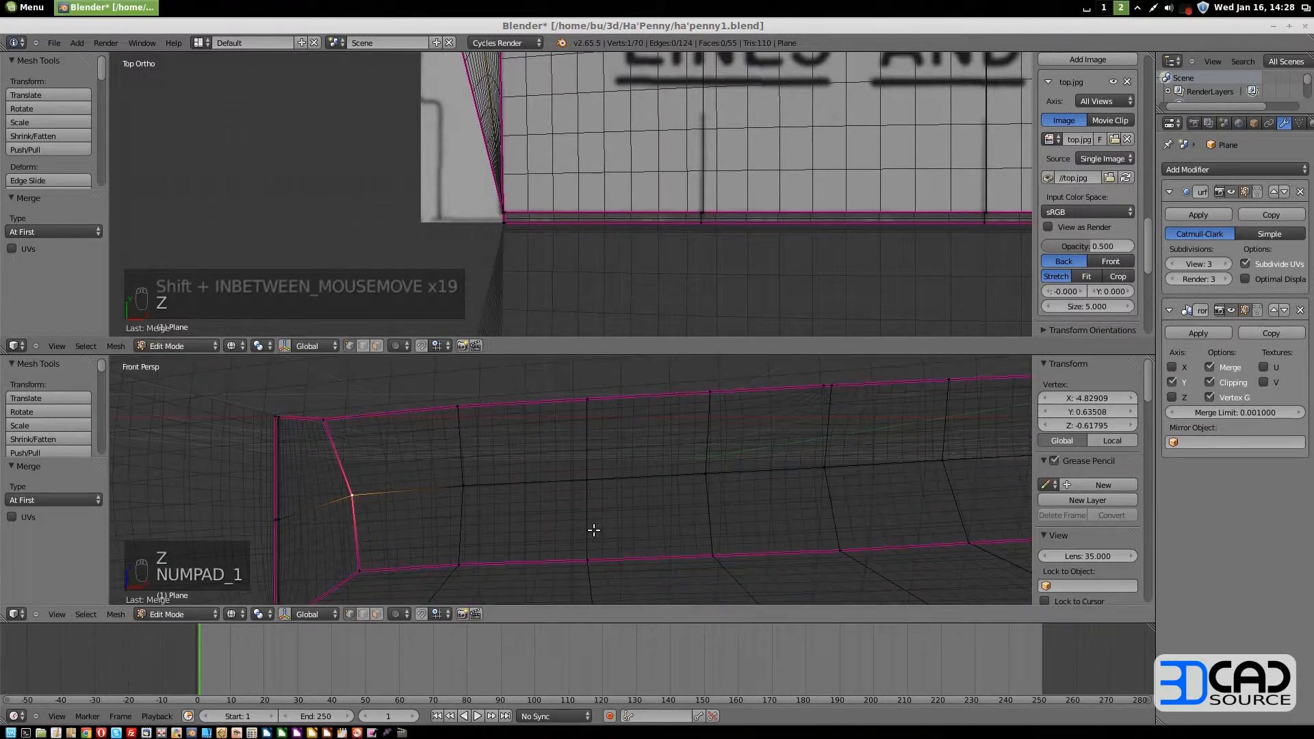
{"action": "key", "text": "KP_5"}
{"action": "right_click", "coordinate": [393, 440]}
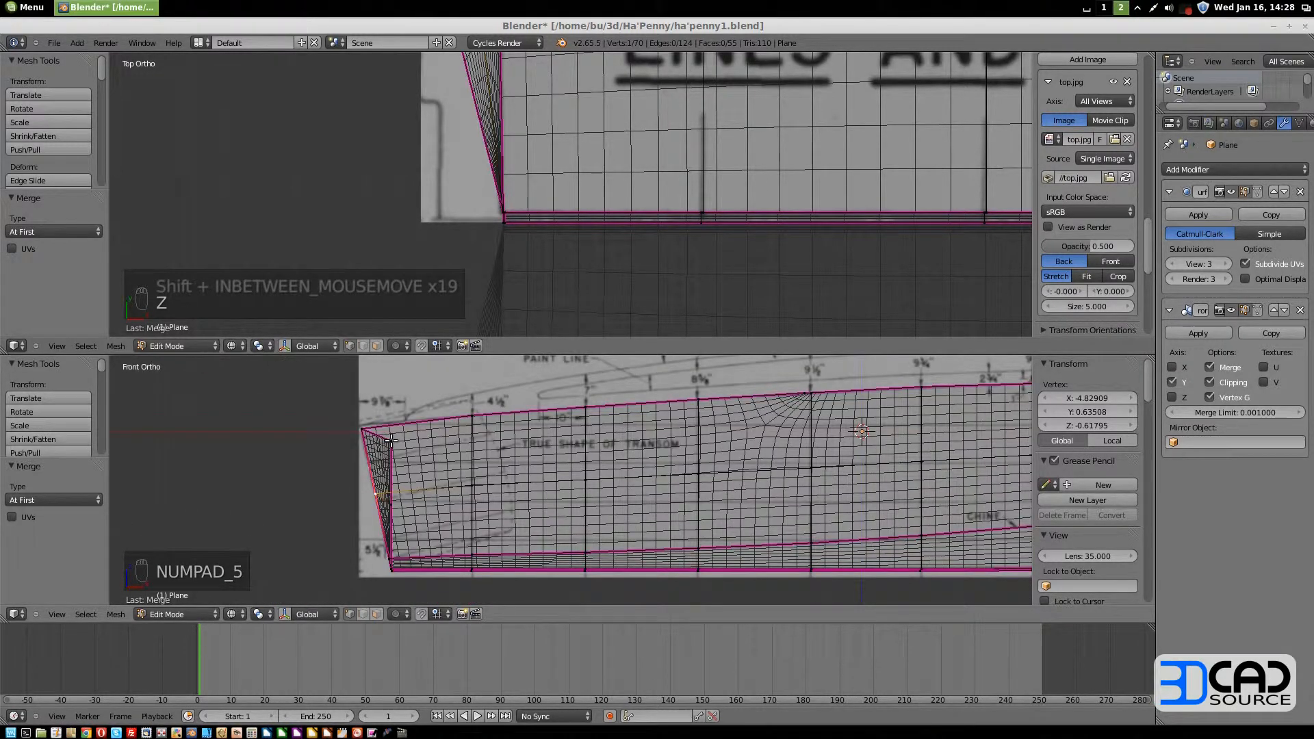
{"action": "middle_click_drag", "start_coordinate": [382, 363], "coordinate": [577, 365], "text": "shift"}
{"action": "left_click_drag", "start_coordinate": [579, 355], "coordinate": [579, 85]}
{"action": "scroll", "coordinate": [618, 395], "scroll_direction": "up", "scroll_amount": 6}
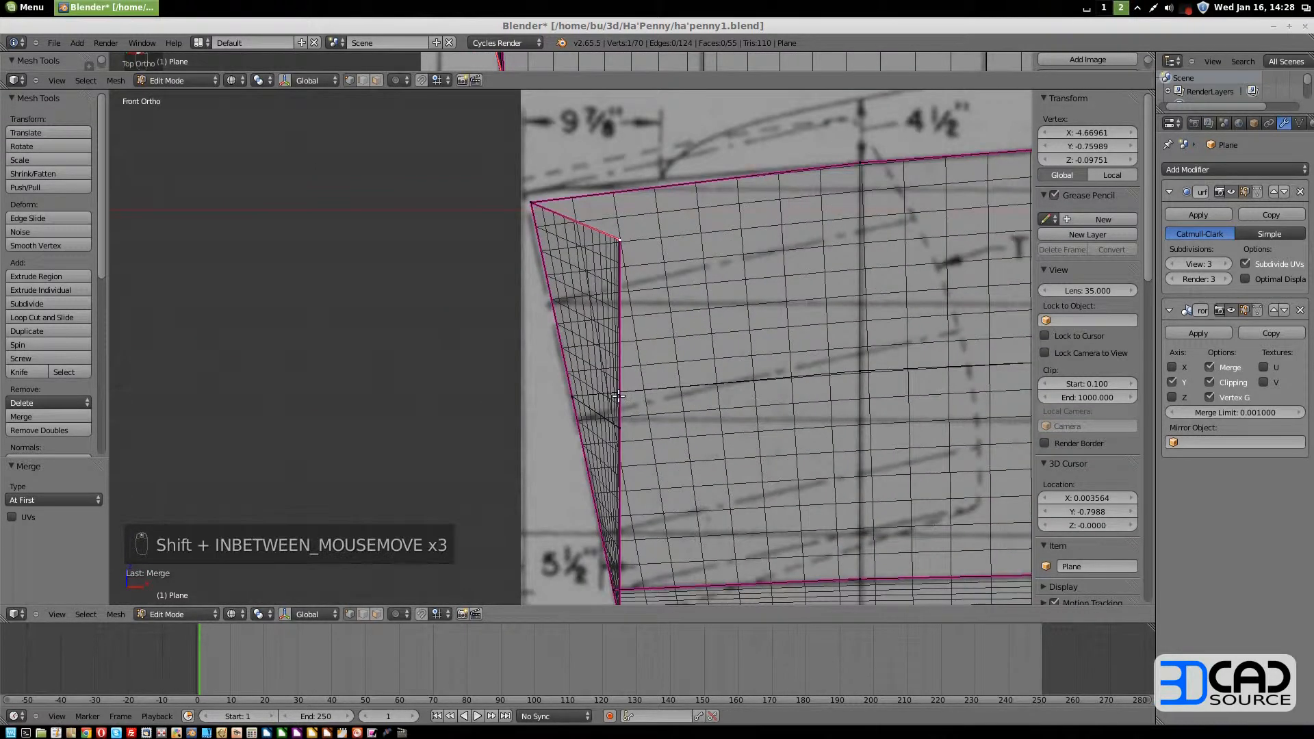
{"action": "middle_click_drag", "start_coordinate": [618, 396], "coordinate": [606, 346], "text": "shift"}
{"action": "key", "text": "g"}
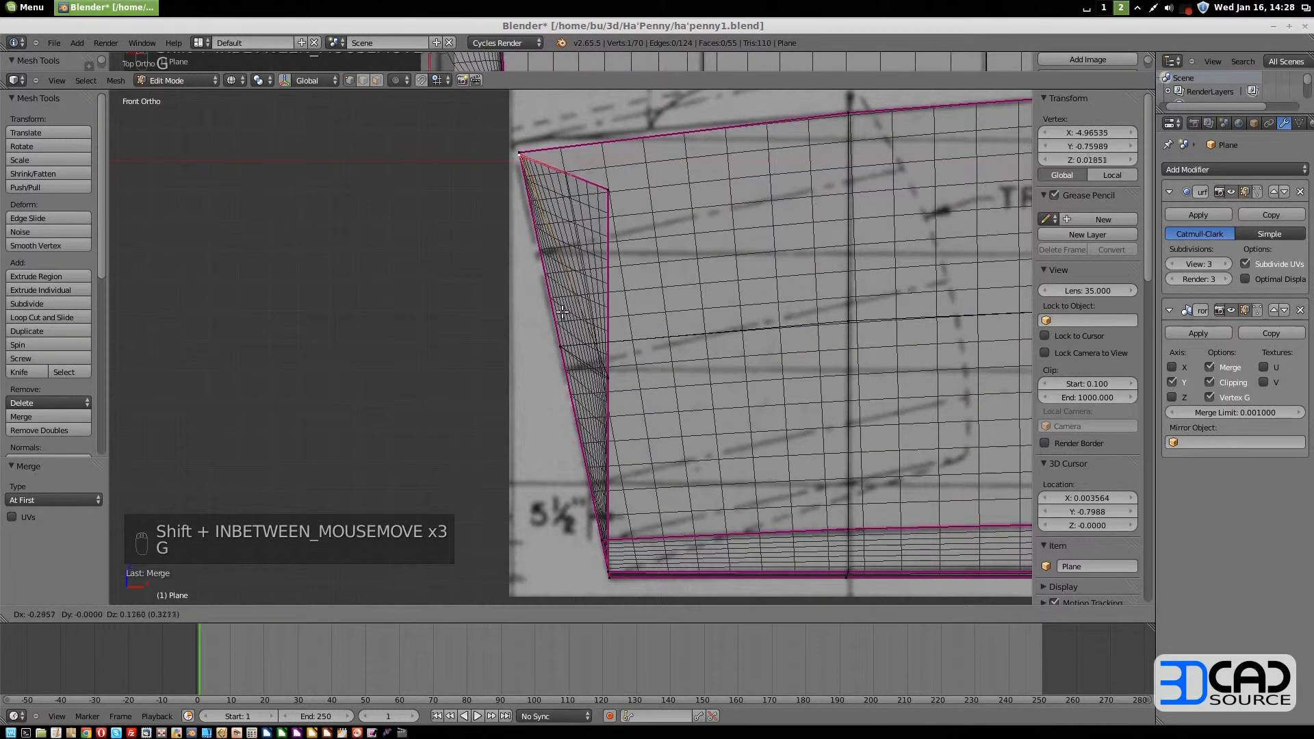
{"action": "left_click", "coordinate": [563, 310]}
{"action": "key", "text": "g"}
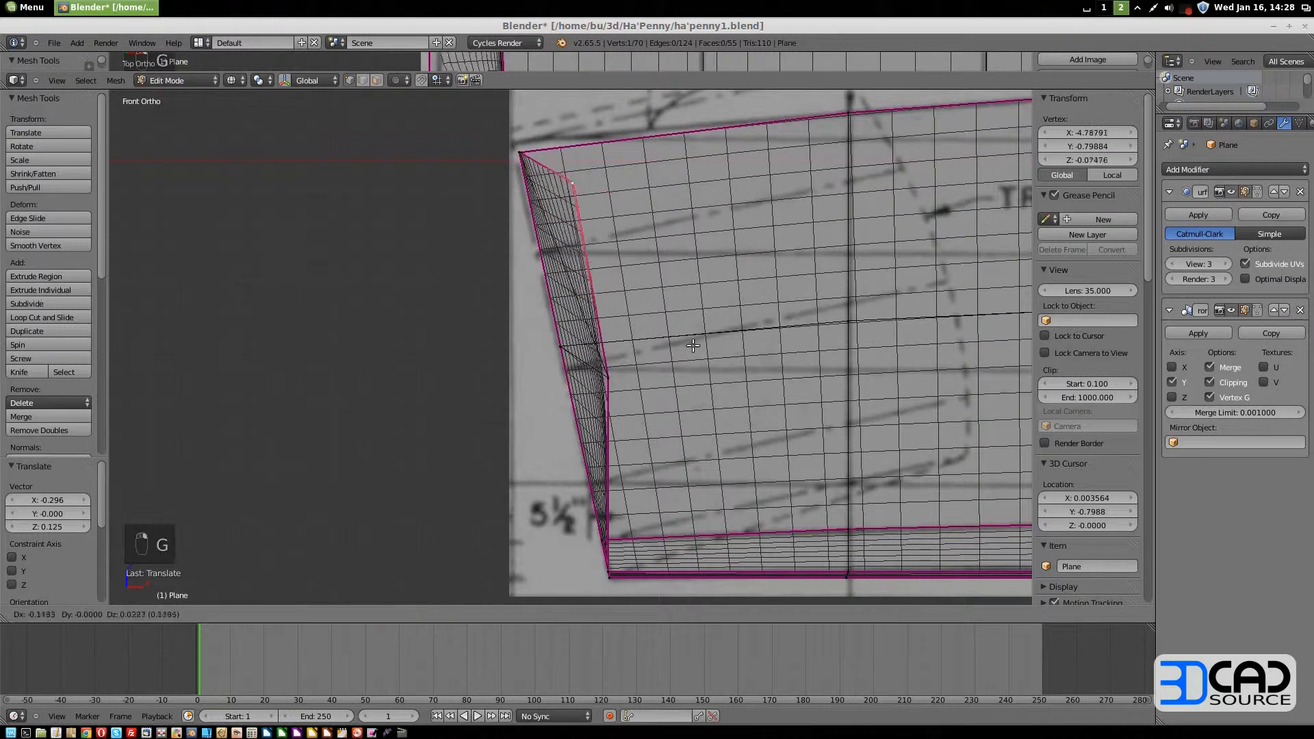
{"action": "left_click", "coordinate": [653, 324]}
Move the transom's two middle centreline vertices onto the slanted stern line, about -0.157 in X and 0.105 in Z
{"action": "right_click", "coordinate": [609, 376]}
{"action": "key", "text": "g"}
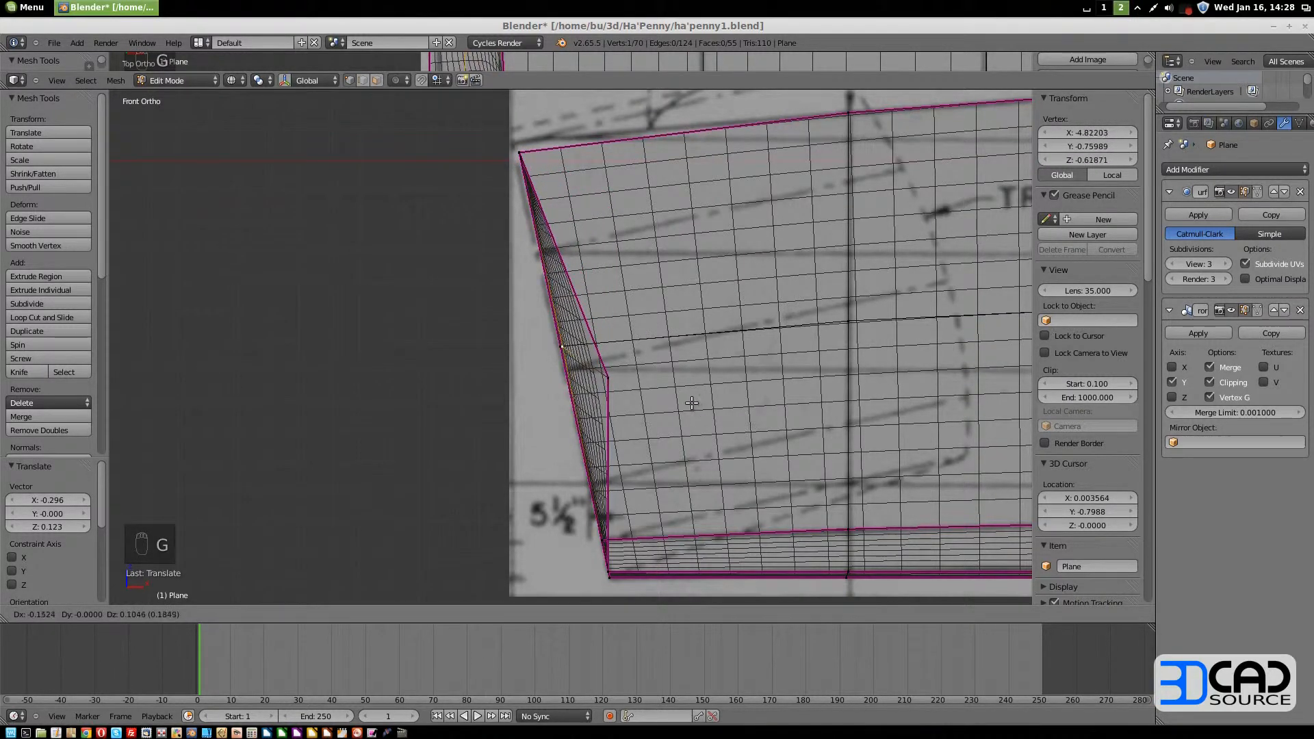
{"action": "left_click", "coordinate": [722, 445]}
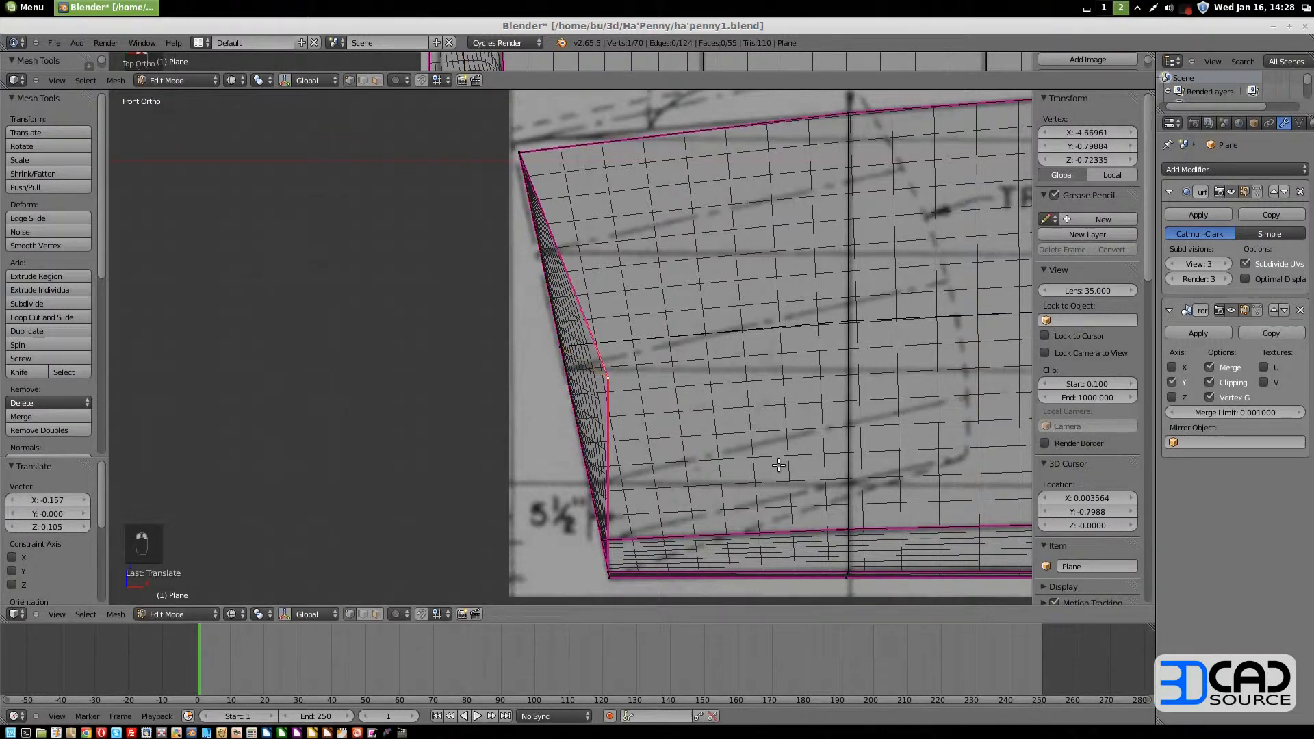
{"action": "key", "text": "g"}
{"action": "left_click", "coordinate": [721, 434]}
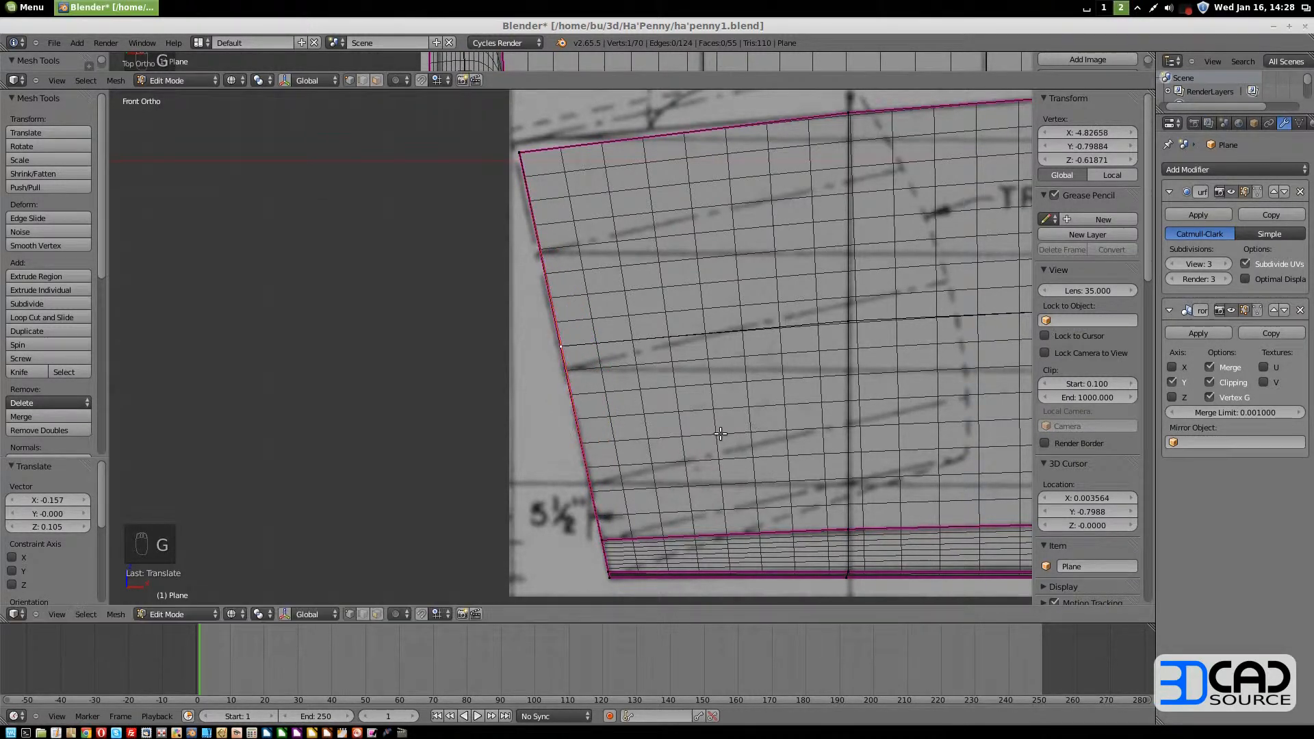
Flatten all stern vertices by scaling them to 0 along X and rotate them by -12 degrees to match the profile drawing
{"action": "key", "text": "a"}
{"action": "key", "text": "b"}
{"action": "left_click_drag", "start_coordinate": [485, 118], "coordinate": [665, 563]}
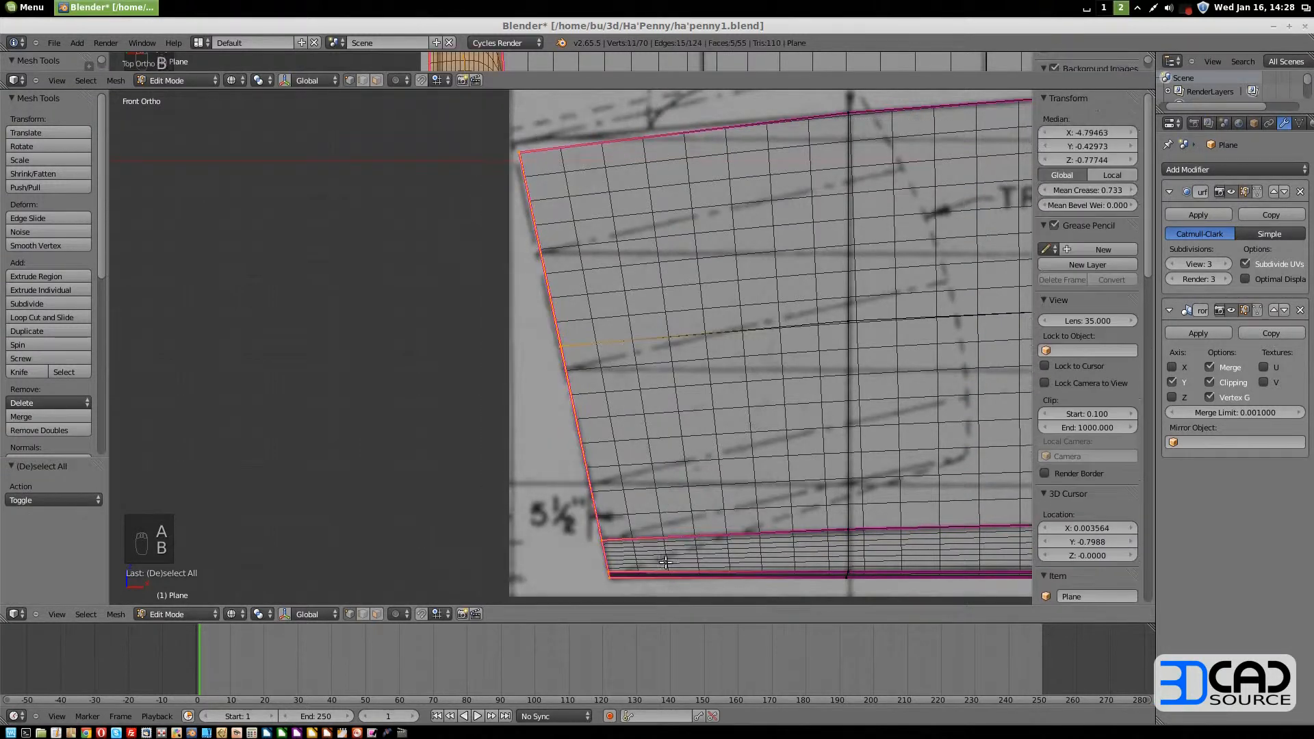
{"action": "key", "text": "s"}
{"action": "key", "text": "x"}
{"action": "key", "text": "0"}
{"action": "left_click", "coordinate": [666, 510]}
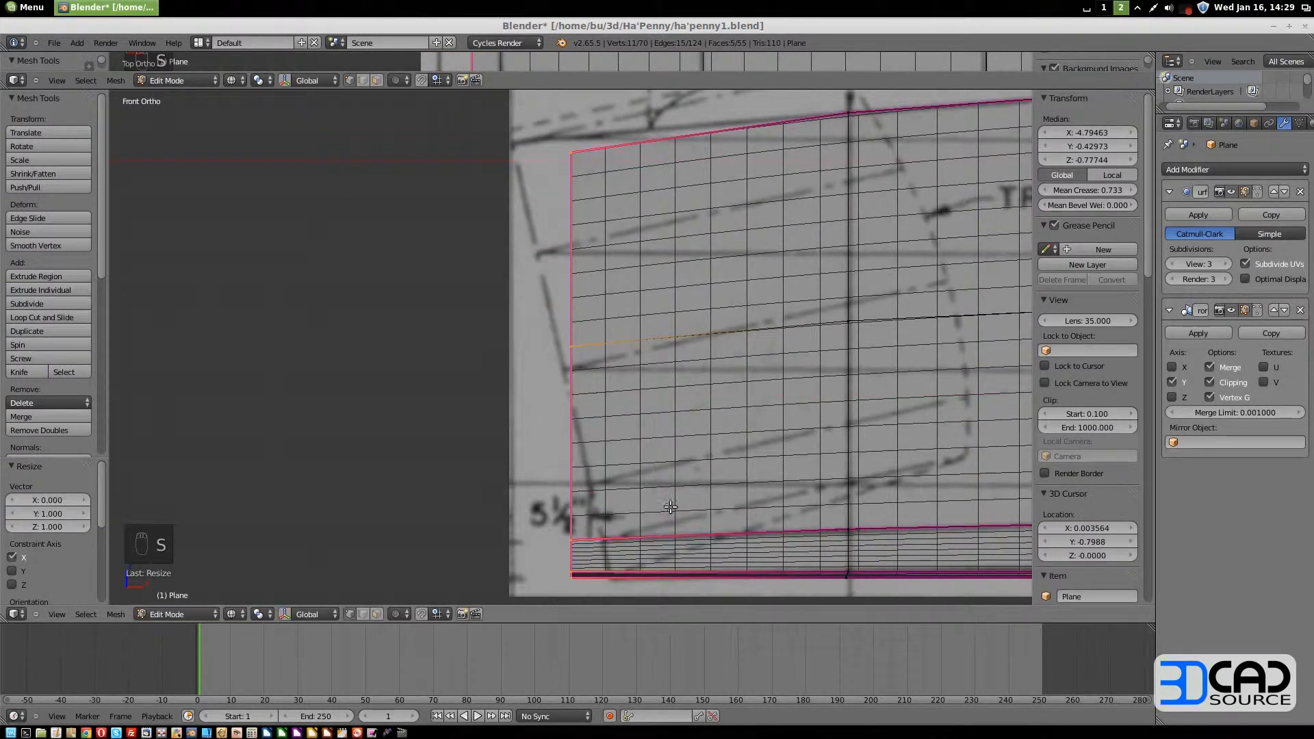
{"action": "type", "text": "r-12"}
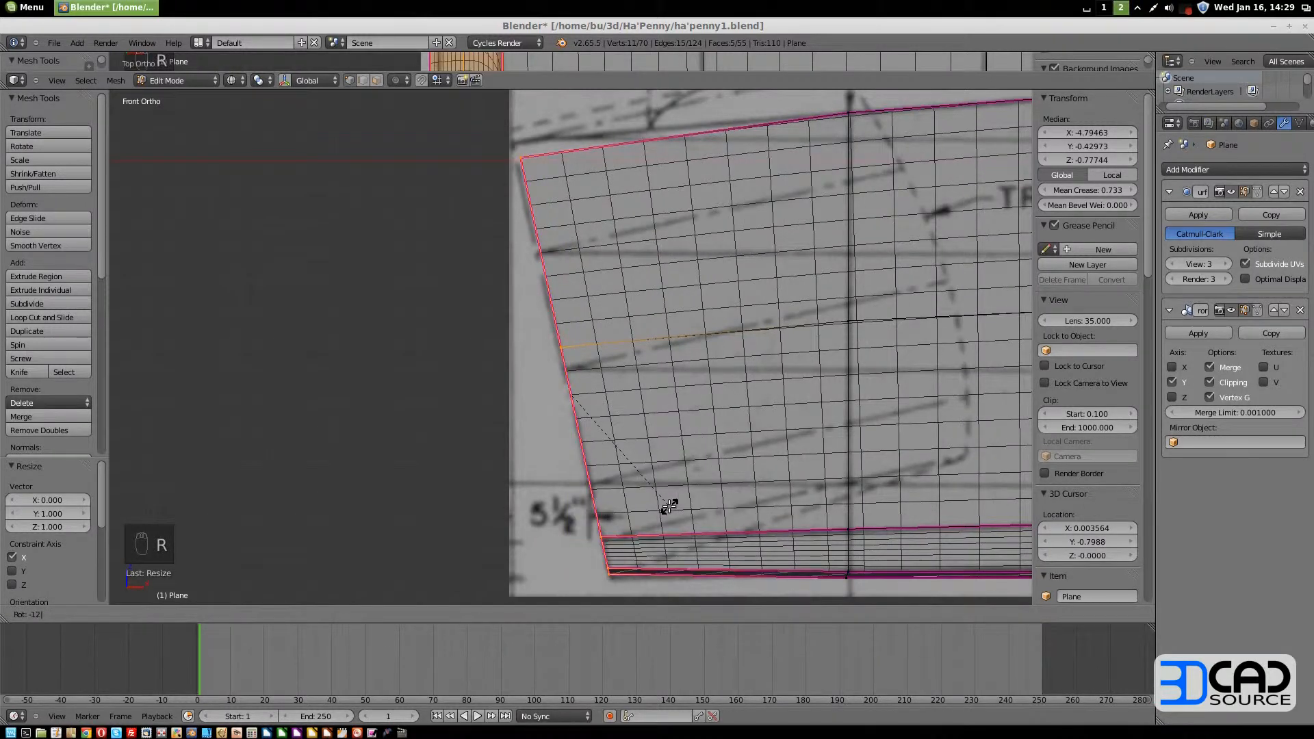
{"action": "left_click", "coordinate": [669, 506]}
Shift the stern vertices about 0.0077 in X and -0.0088 in Z to align them with the drawing's transom line
{"action": "middle_click_drag", "start_coordinate": [713, 576], "coordinate": [704, 405], "text": "shift"}
{"action": "scroll", "coordinate": [689, 419], "scroll_direction": "up", "scroll_amount": 4}
{"action": "middle_click_drag", "start_coordinate": [791, 484], "coordinate": [541, 406], "text": "shift"}
{"action": "key", "text": "g"}
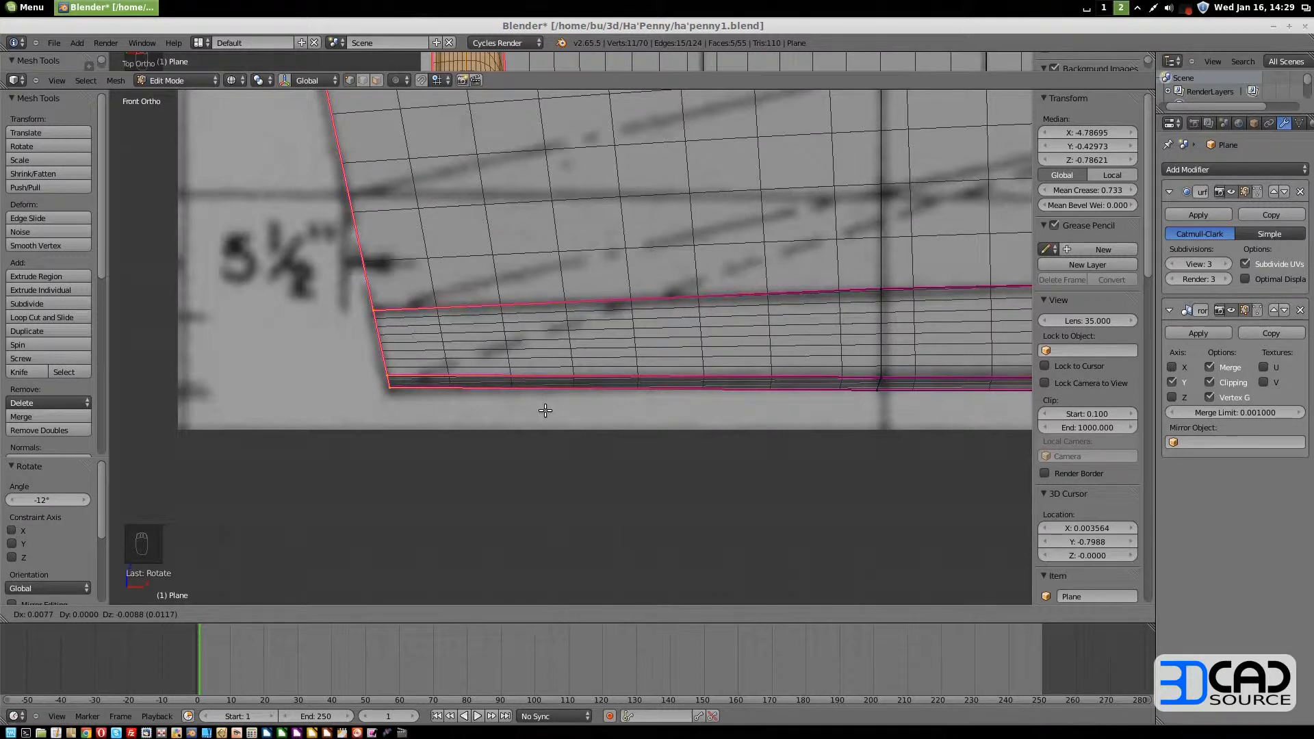
{"action": "left_click", "coordinate": [545, 410]}
{"action": "scroll", "coordinate": [555, 445], "scroll_direction": "down", "scroll_amount": 3}
{"action": "middle_click_drag", "start_coordinate": [563, 504], "coordinate": [567, 345], "text": "shift"}
{"action": "scroll", "coordinate": [618, 406], "scroll_direction": "up", "scroll_amount": 5}
{"action": "scroll", "coordinate": [567, 345], "scroll_direction": "down", "scroll_amount": 10}
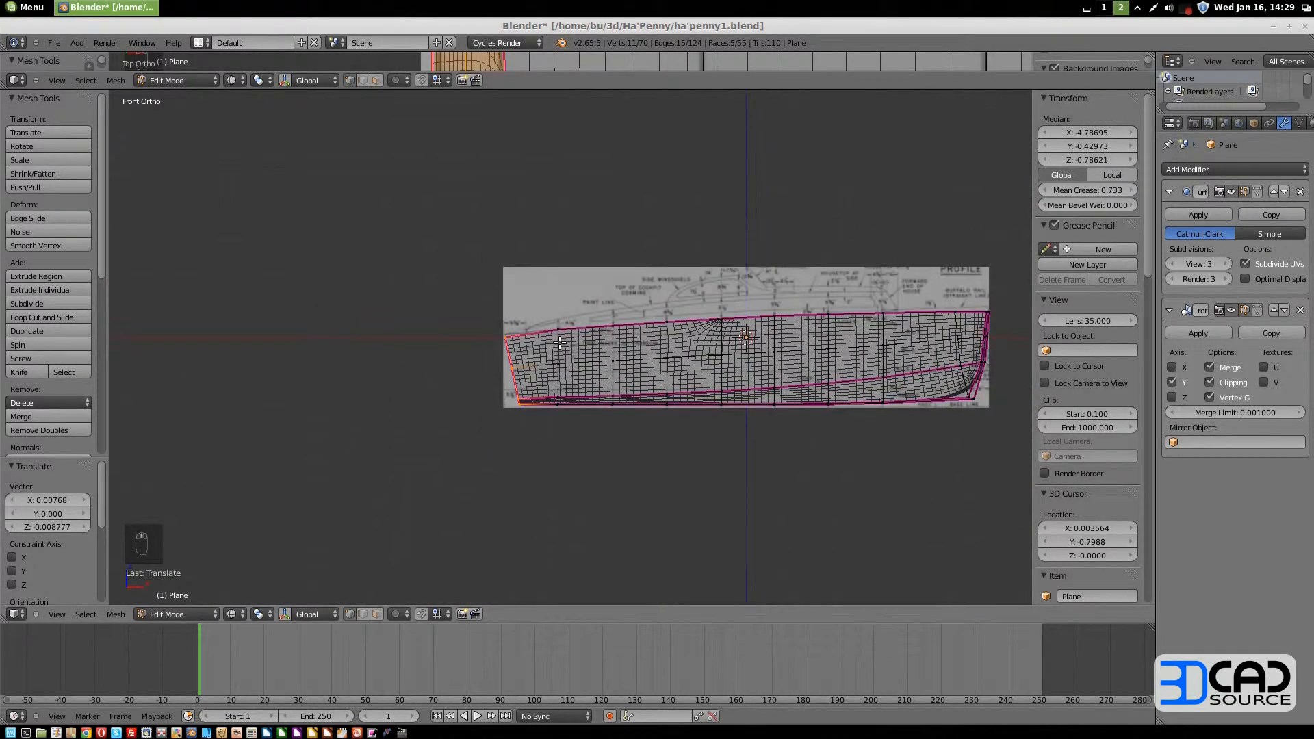
Extrude the hull's top side edges from stern to bow inward along Y to form the deck
{"action": "mouse_move", "coordinate": [766, 420]}
{"action": "middle_mouse_down"}
{"action": "mouse_move", "coordinate": [566, 363]}
{"action": "mouse_move", "coordinate": [492, 384]}
{"action": "mouse_move", "coordinate": [561, 349]}
{"action": "mouse_move", "coordinate": [512, 390]}
{"action": "mouse_move", "coordinate": [977, 109]}
{"action": "mouse_move", "coordinate": [848, 287]}
{"action": "mouse_move", "coordinate": [1024, 141]}
{"action": "mouse_move", "coordinate": [354, 478]}
{"action": "middle_mouse_up"}
{"action": "key", "text": "z"}
{"action": "right_click", "coordinate": [414, 362]}
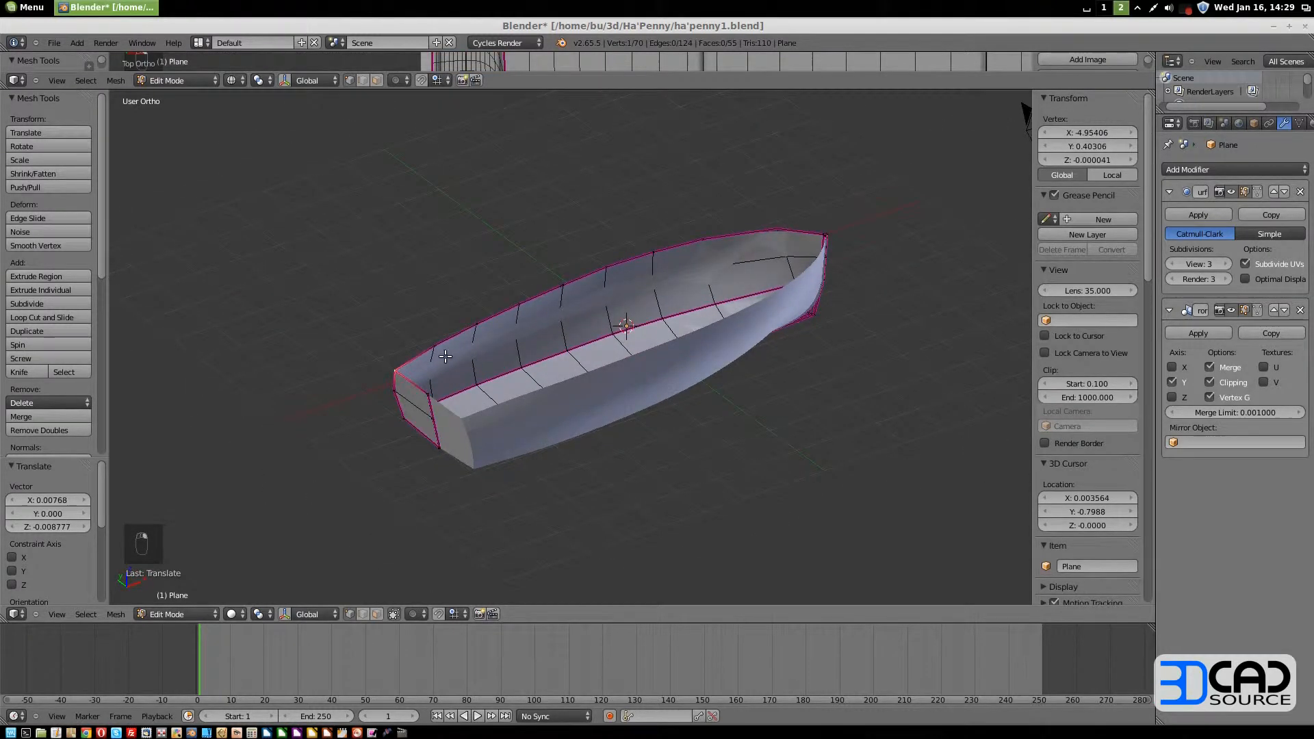
{"action": "key", "text": "ctrl+Tab"}
{"action": "left_click", "coordinate": [438, 371]}
{"action": "right_click", "coordinate": [799, 230], "text": "shift"}
{"action": "right_click", "coordinate": [791, 231]}
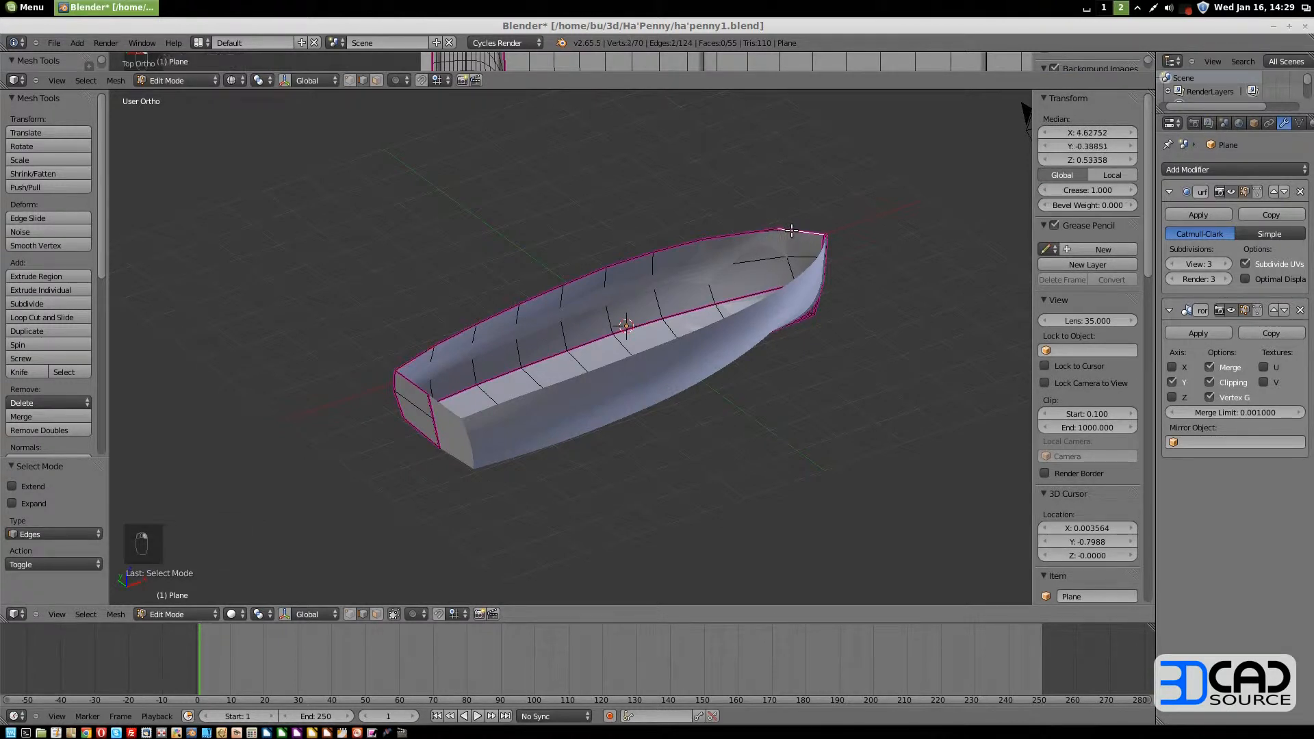
{"action": "right_click", "coordinate": [401, 368]}
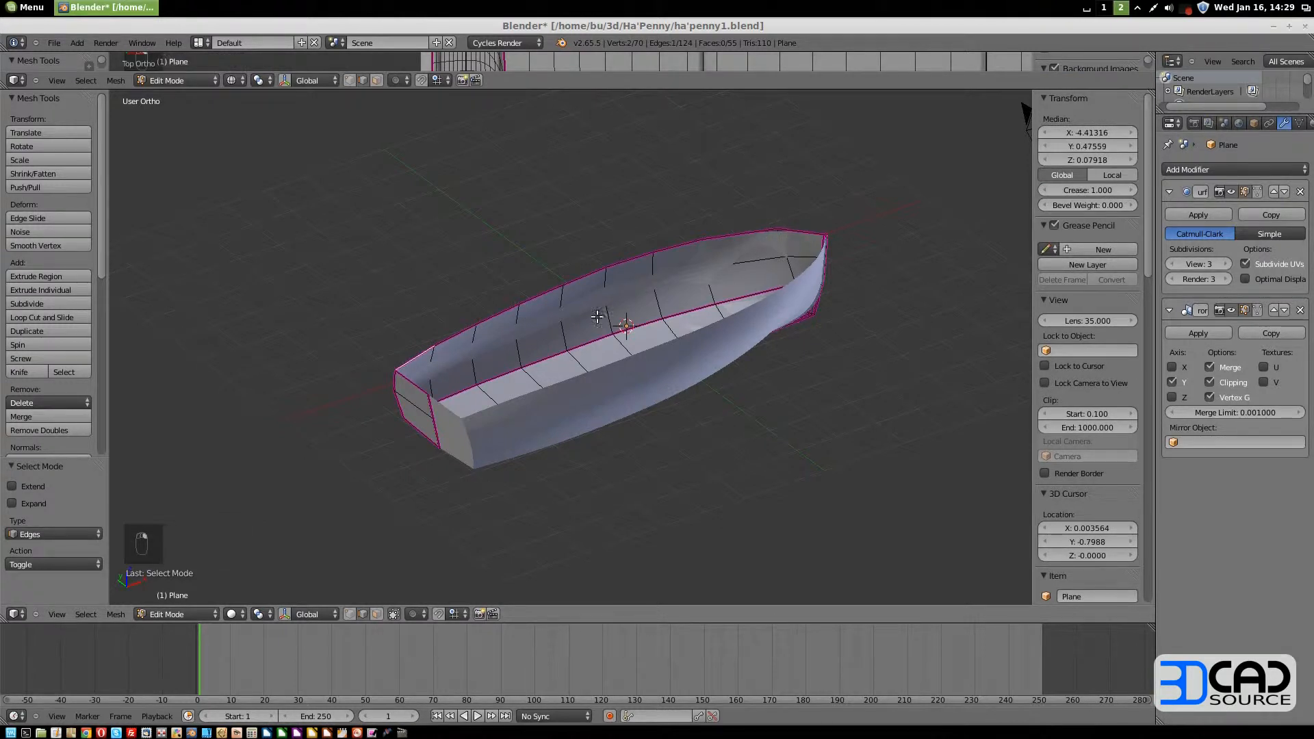
{"action": "right_click", "coordinate": [762, 231], "text": "ctrl"}
{"action": "key", "text": "e"}
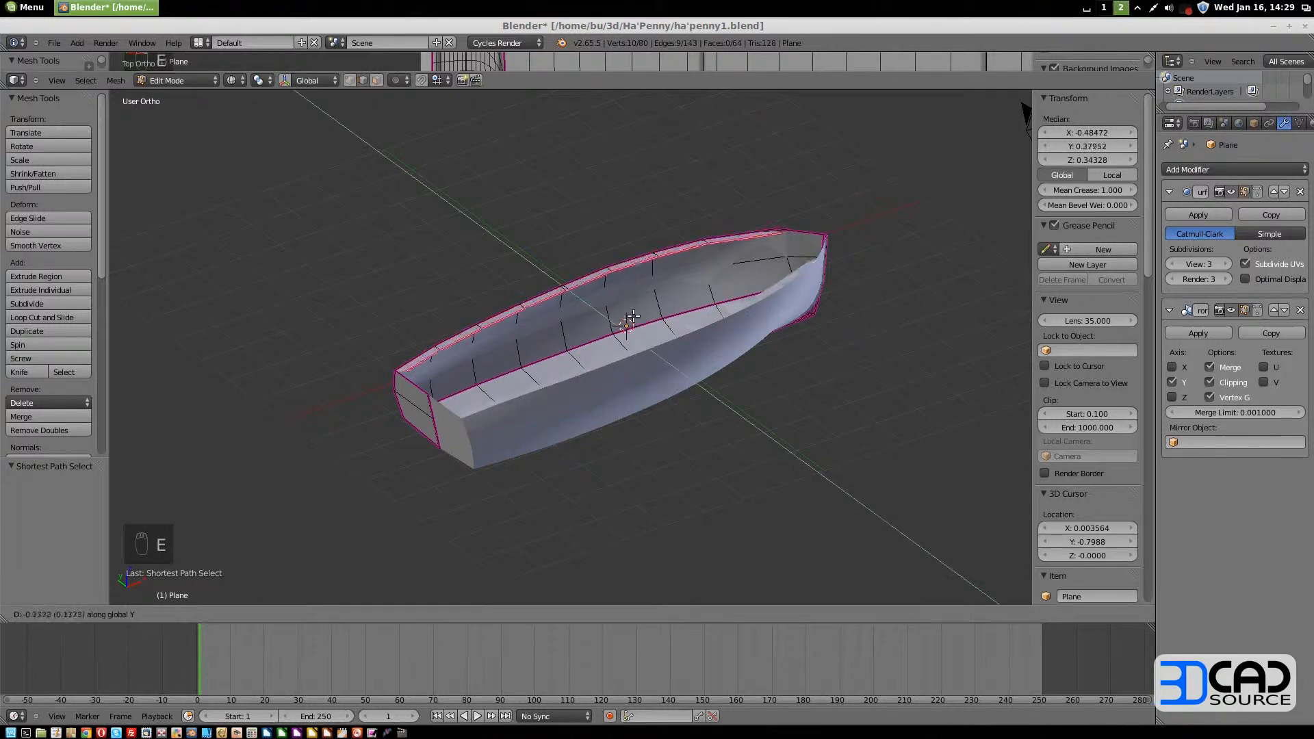
{"action": "left_click", "coordinate": [657, 328]}
Straighten the deck's extruded inner edge by scaling it to 0 along Y
{"action": "key", "text": "s"}
{"action": "key", "text": "y"}
{"action": "key", "text": "0"}
{"action": "left_click", "coordinate": [654, 327]}
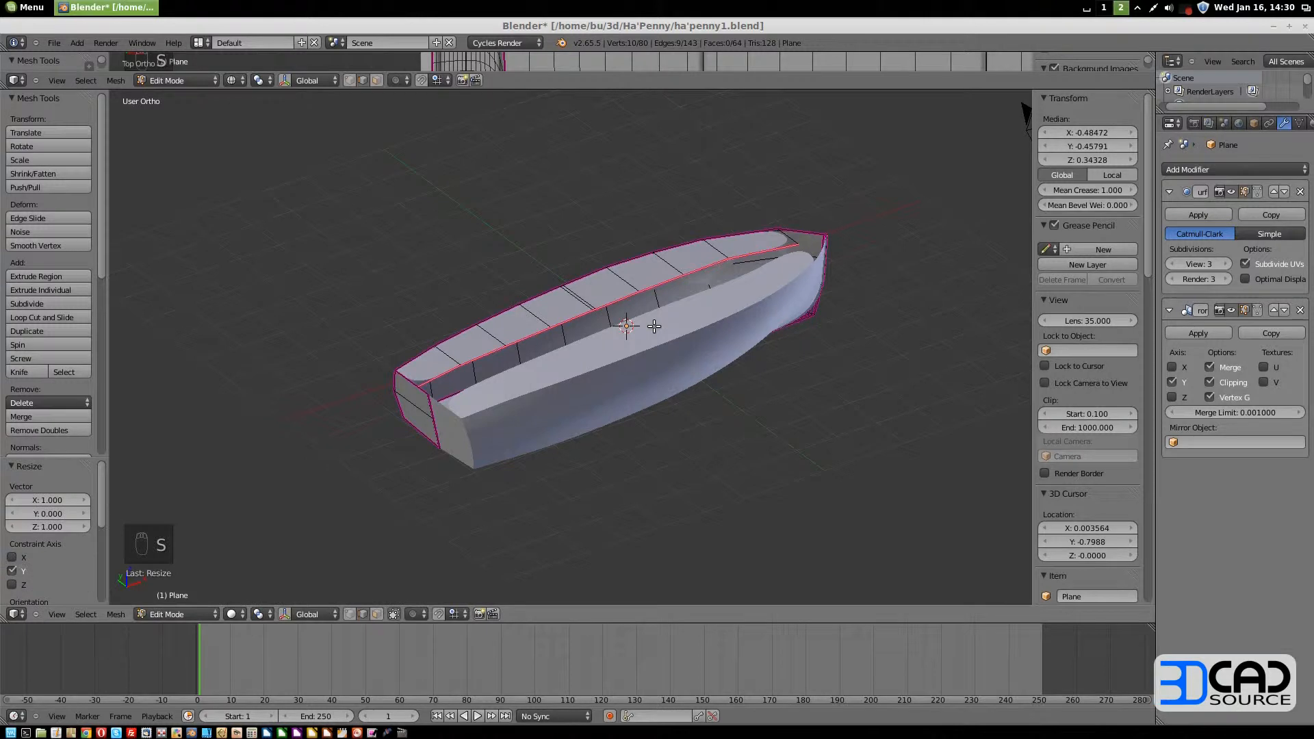
Merge the deck's aft inner vertex into the transom's top centreline vertex using At First
{"action": "middle_click_drag", "start_coordinate": [460, 438], "coordinate": [516, 423]}
{"action": "key", "text": "ctrl+Tab"}
{"action": "left_click", "coordinate": [493, 413]}
{"action": "scroll", "coordinate": [500, 397], "scroll_direction": "up", "scroll_amount": 5}
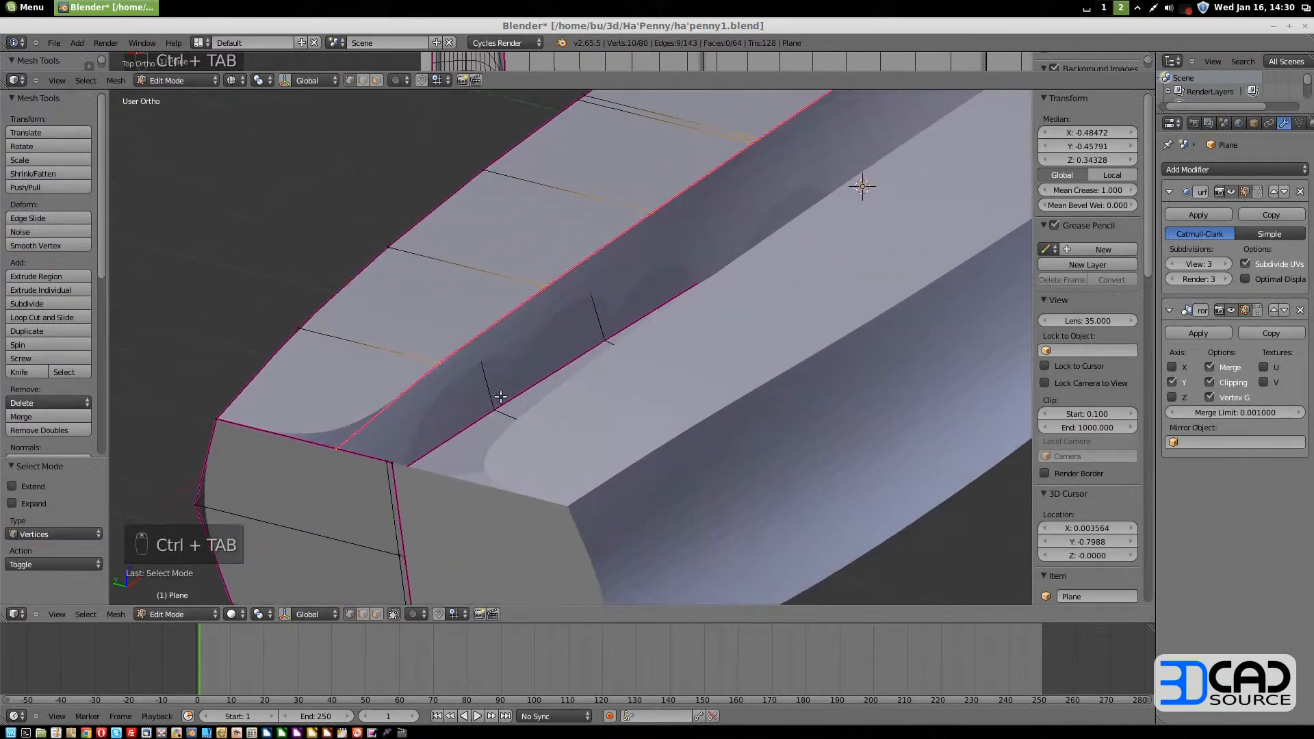
{"action": "right_click", "coordinate": [371, 463]}
{"action": "right_click", "coordinate": [334, 449], "text": "shift"}
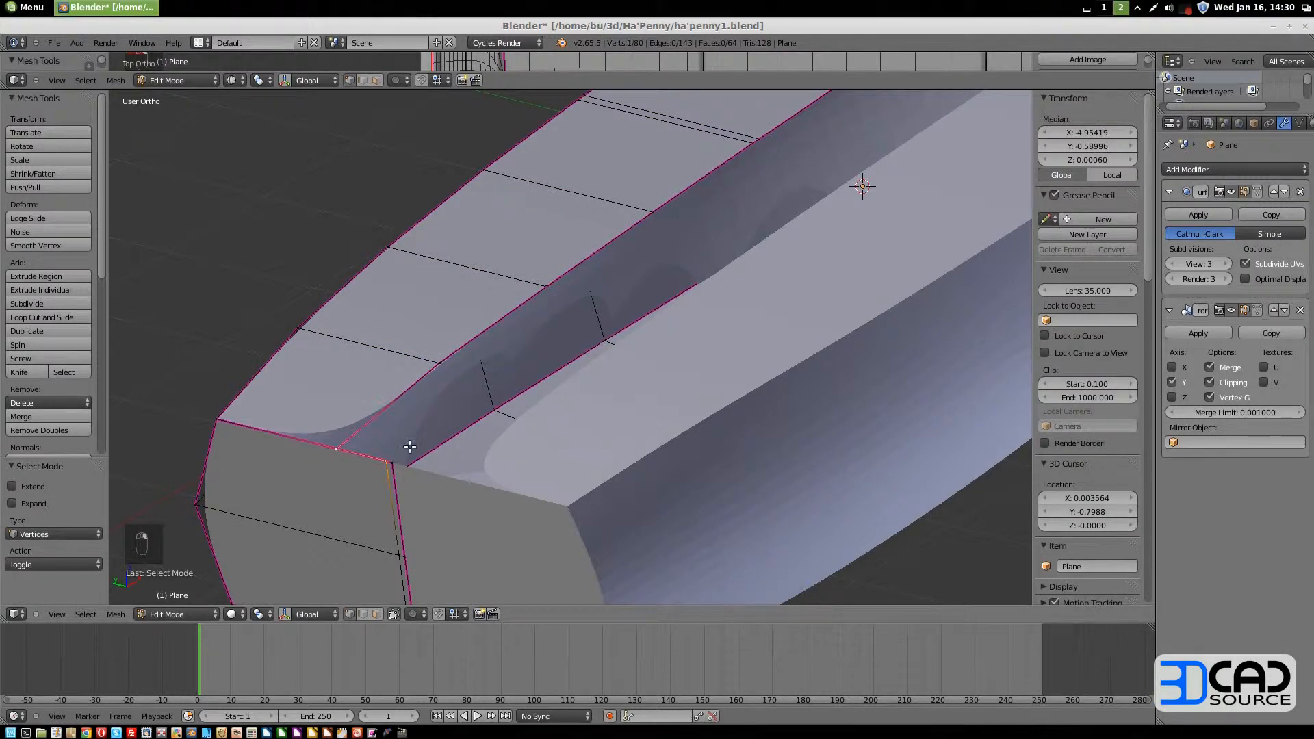
{"action": "key", "text": "alt+m"}
{"action": "left_click", "coordinate": [410, 446]}
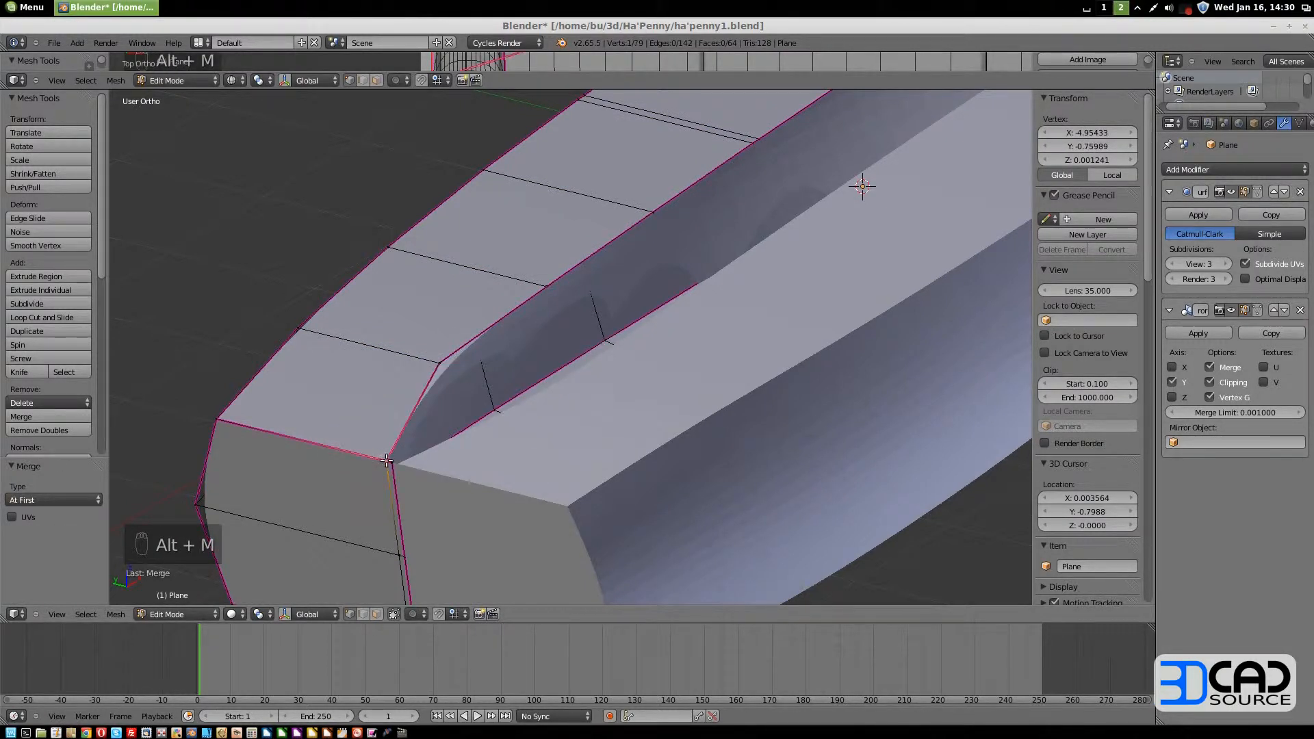
Copy the aft centreline vertex's Y value, -0.75989, to the first three inner deck vertices forward of the transom
{"action": "left_click", "coordinate": [1092, 146]}
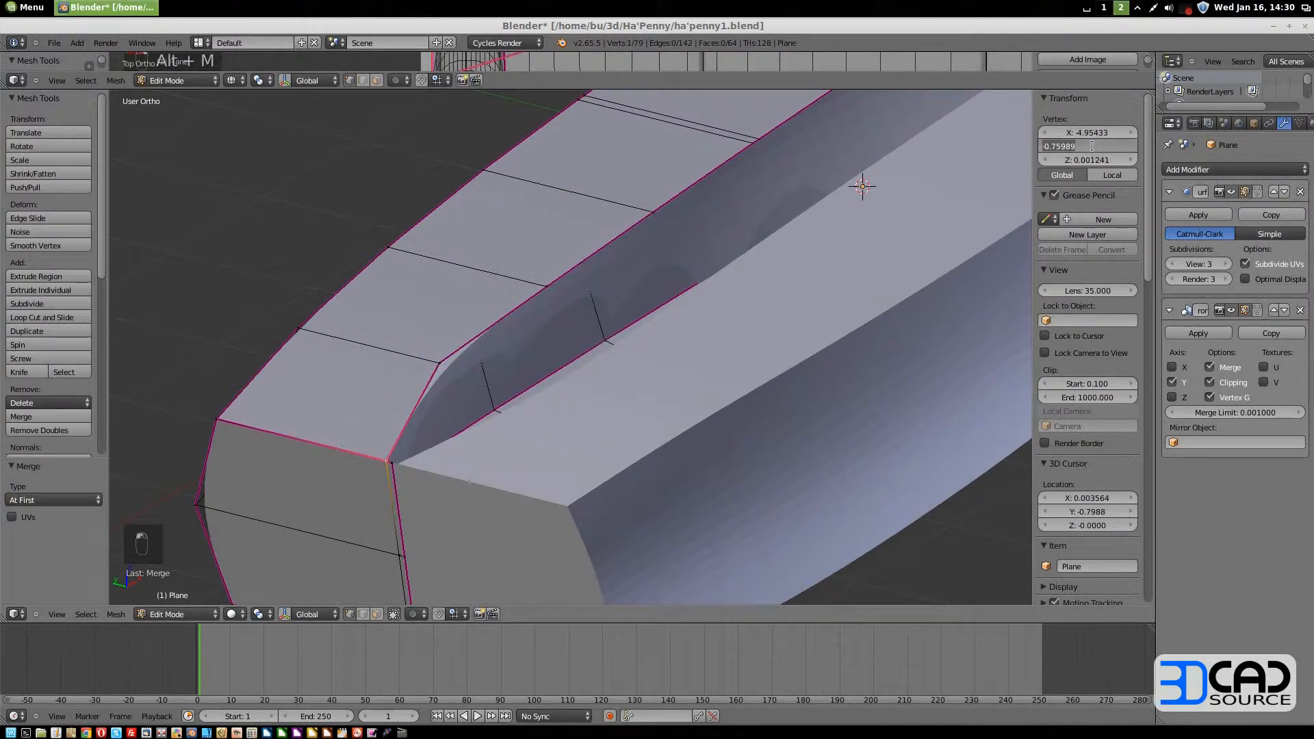
{"action": "key", "text": "Escape"}
{"action": "right_click", "coordinate": [438, 360]}
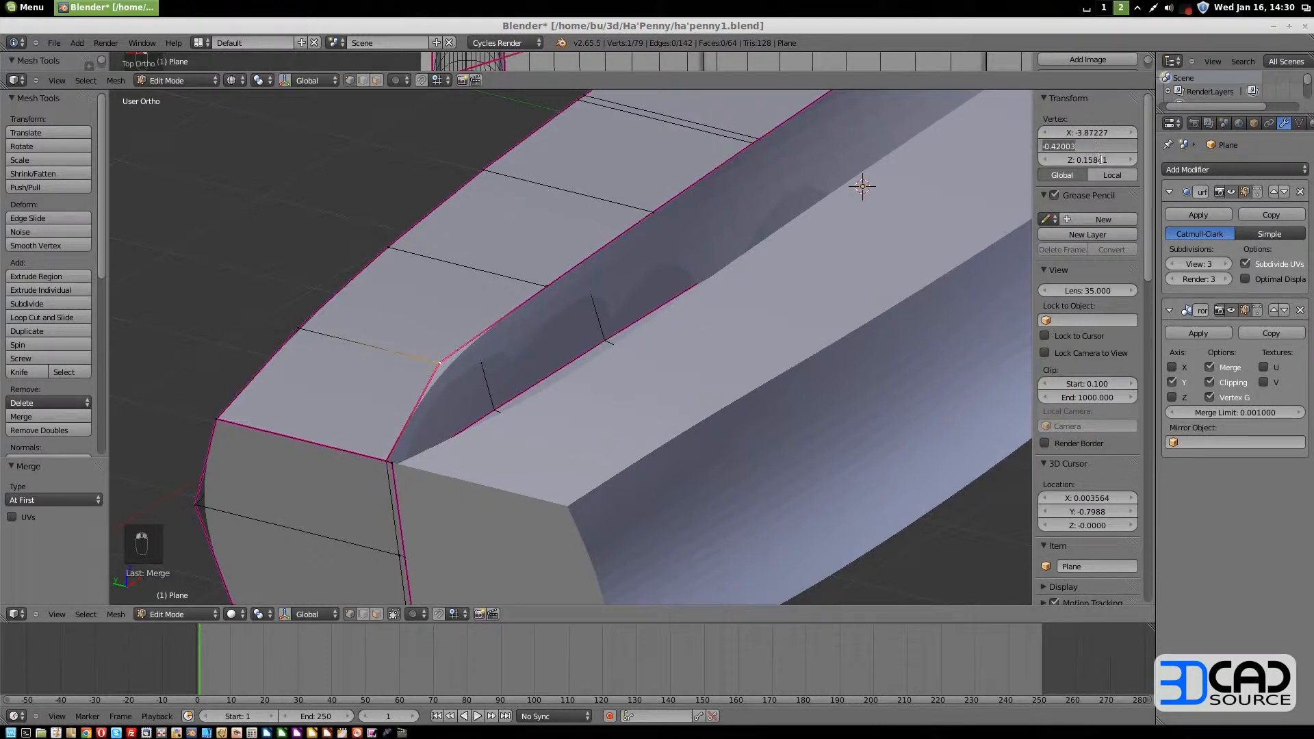
{"action": "key", "text": "Return"}
{"action": "right_click", "coordinate": [539, 289]}
{"action": "left_click", "coordinate": [1089, 146]}
{"action": "key", "text": "ctrl+c"}
{"action": "key", "text": "Return"}
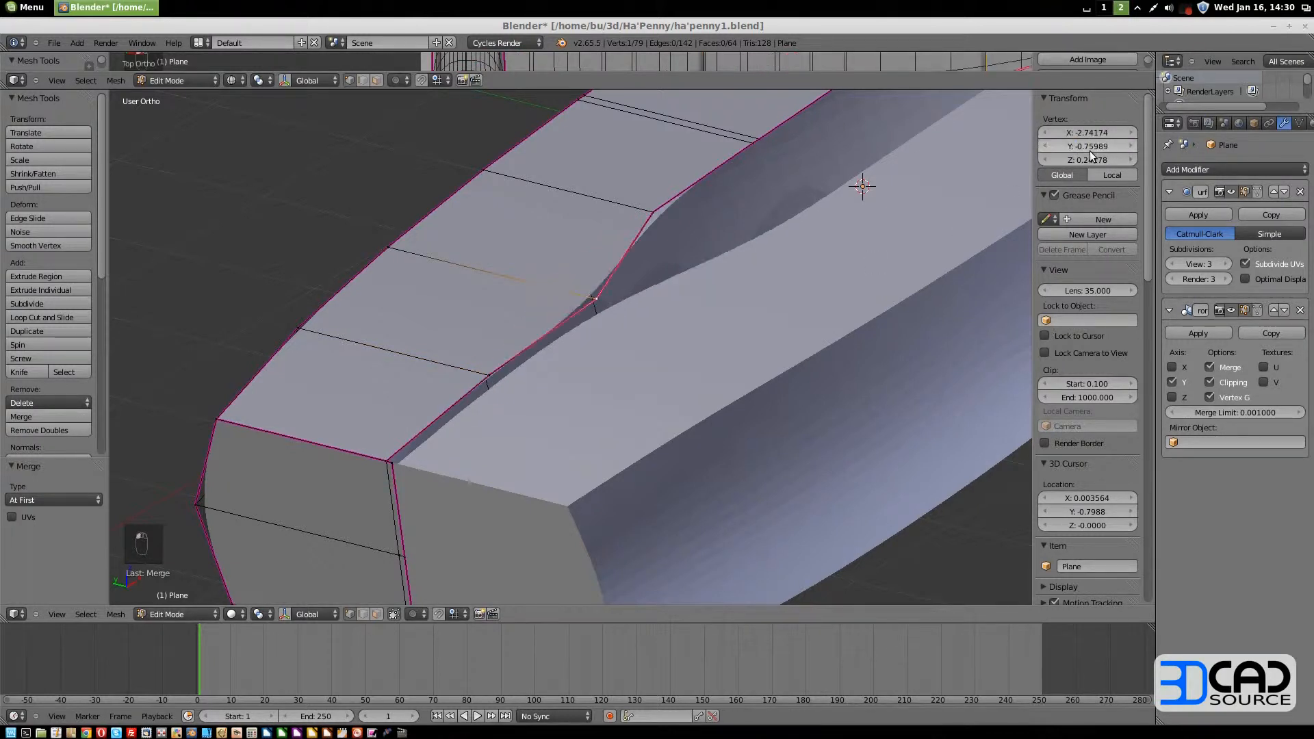
{"action": "right_click", "coordinate": [654, 212]}
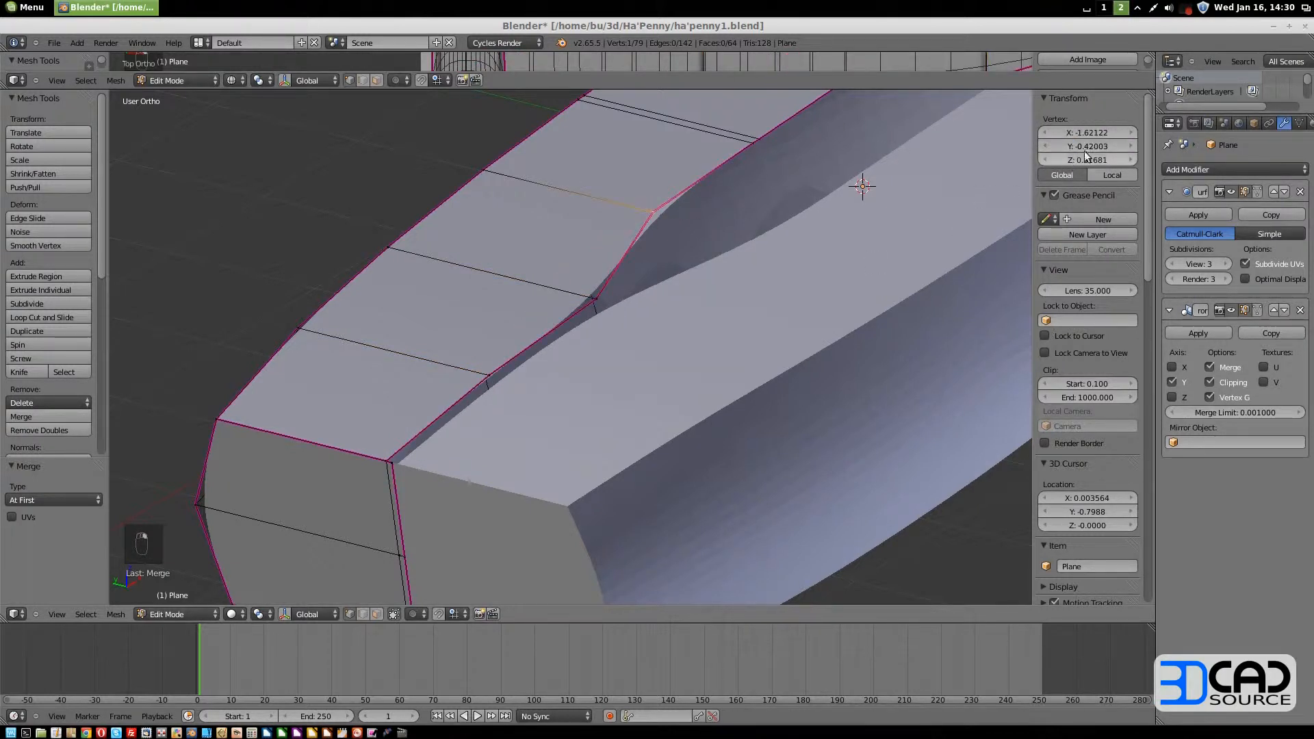
{"action": "key", "text": "ctrl+v"}
{"action": "key", "text": "Return"}
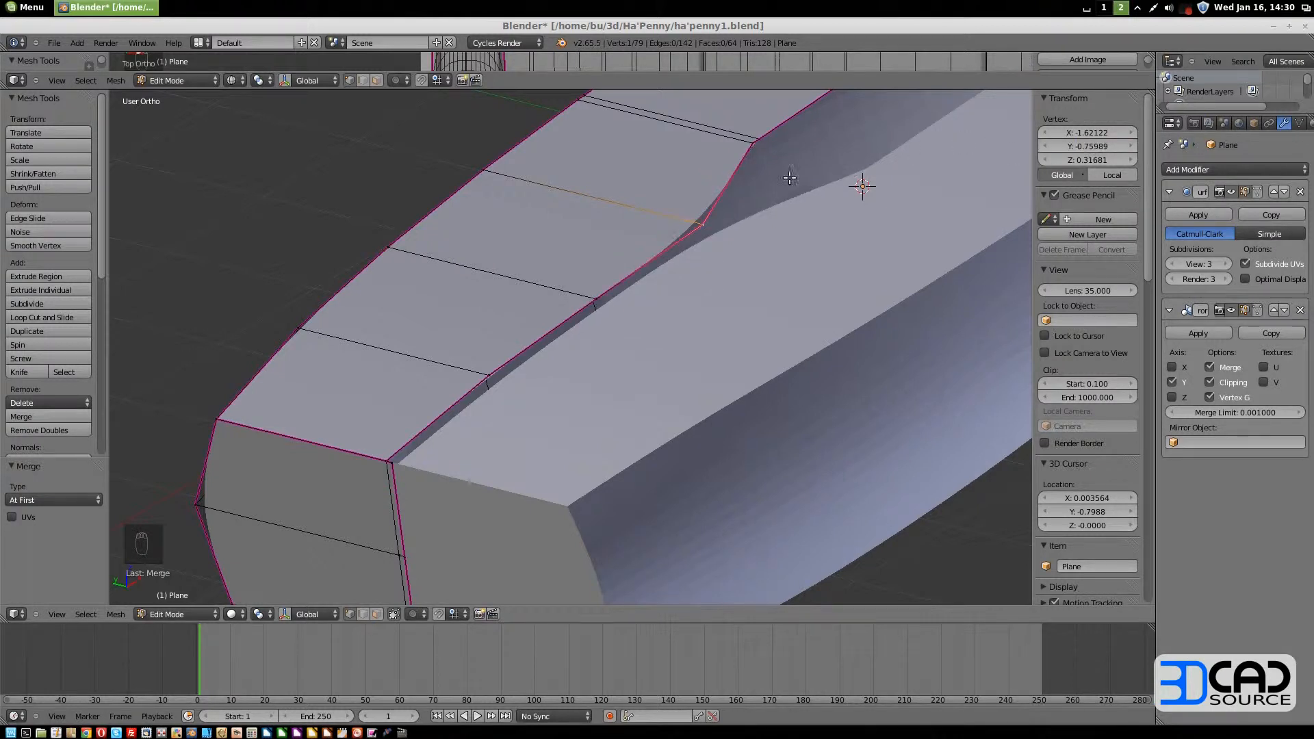
Set Y to -0.75989 for the two closely spaced inner deck vertices near midships
{"action": "right_click", "coordinate": [749, 145]}
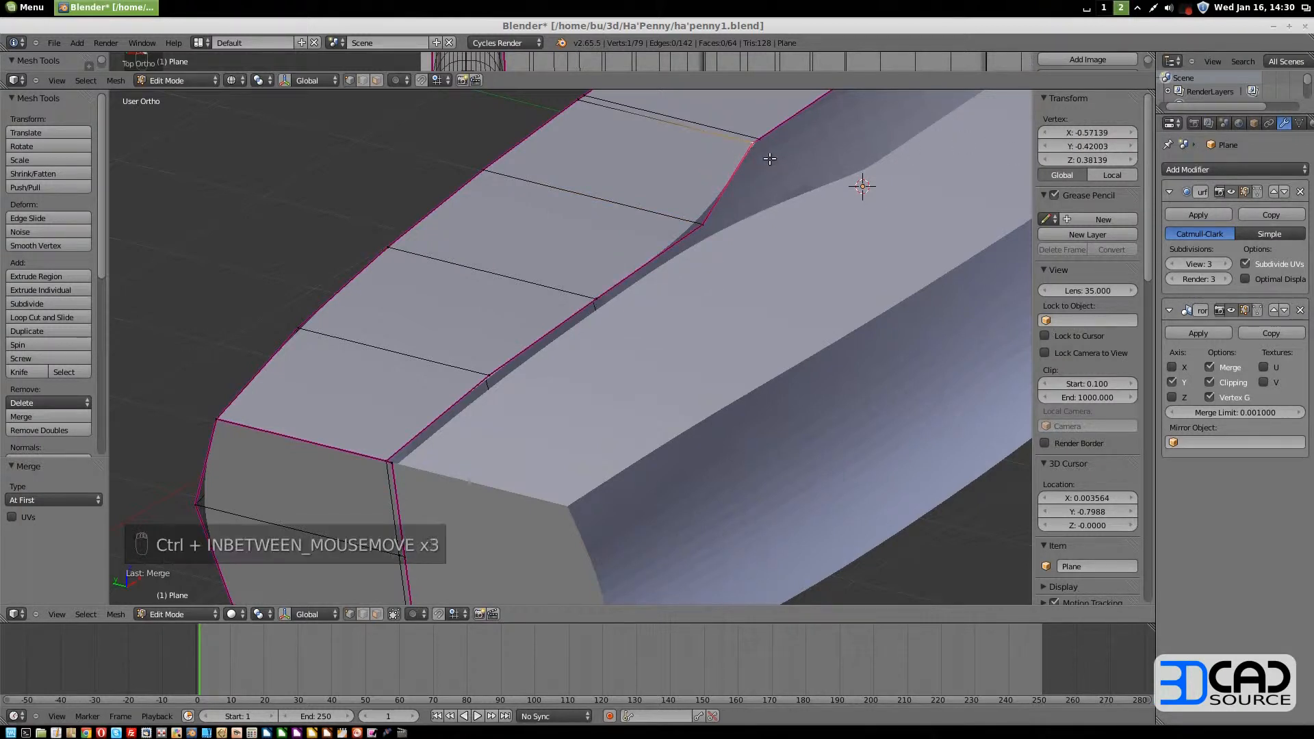
{"action": "left_click", "coordinate": [1090, 145]}
{"action": "key", "text": "ctrl+v"}
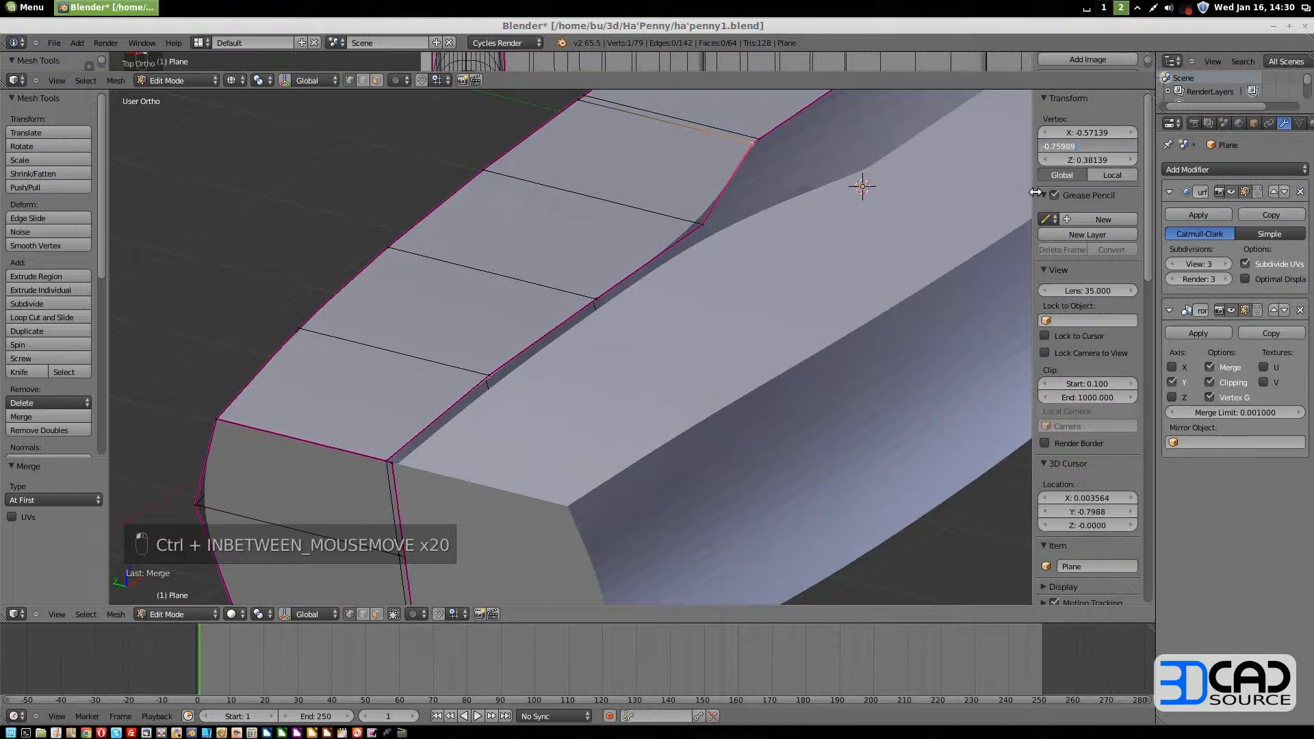
{"action": "key", "text": "Return"}
{"action": "right_click", "coordinate": [760, 138]}
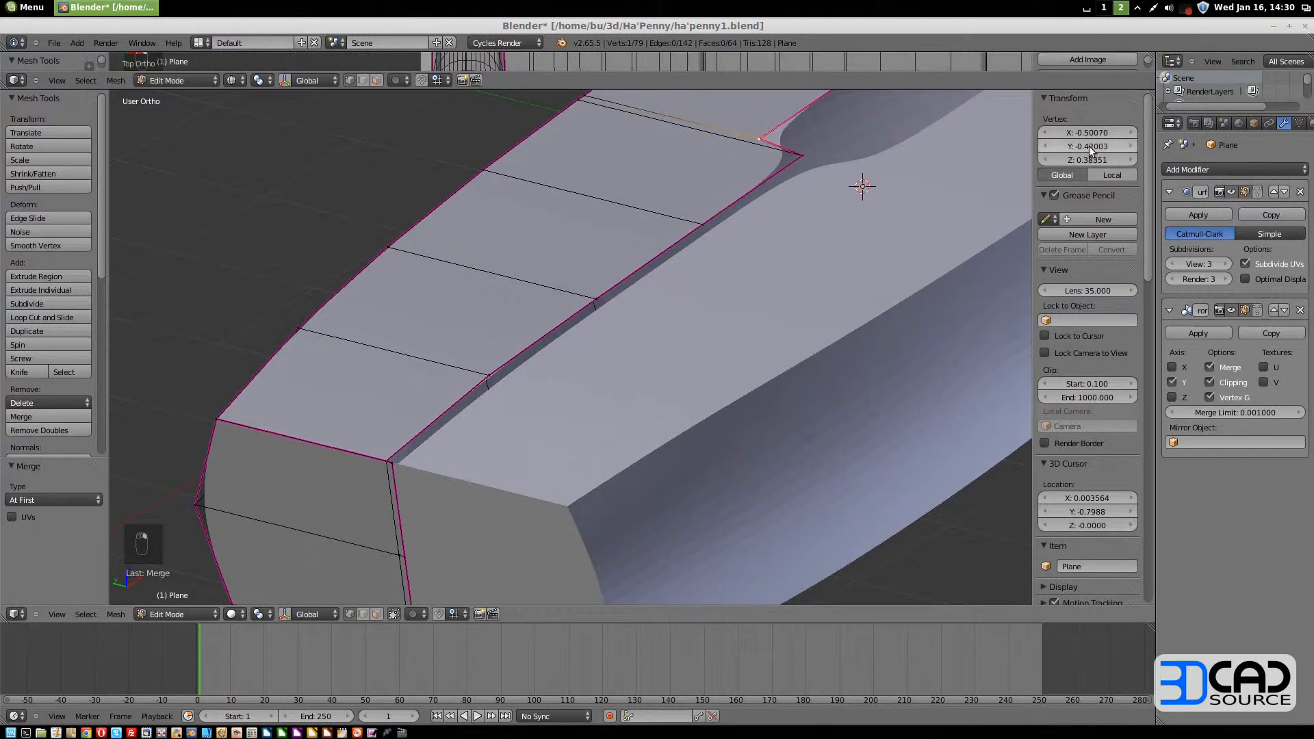
{"action": "key", "text": "ctrl+v"}
{"action": "key", "text": "Return"}
Dissolve the aft one of the two closely spaced cross edges on the deck near midships
{"action": "middle_click_drag", "start_coordinate": [587, 297], "coordinate": [703, 394]}
{"action": "right_click", "coordinate": [910, 228]}
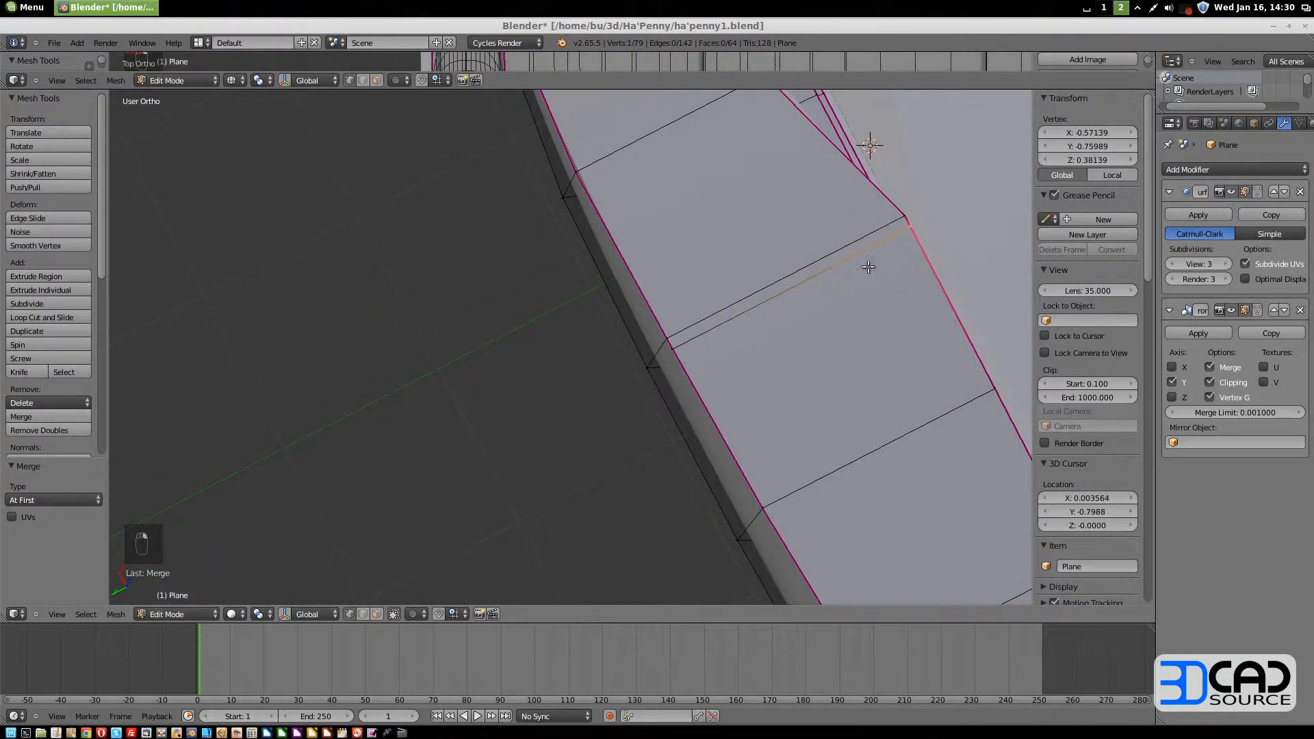
{"action": "key", "text": "ctrl+Tab"}
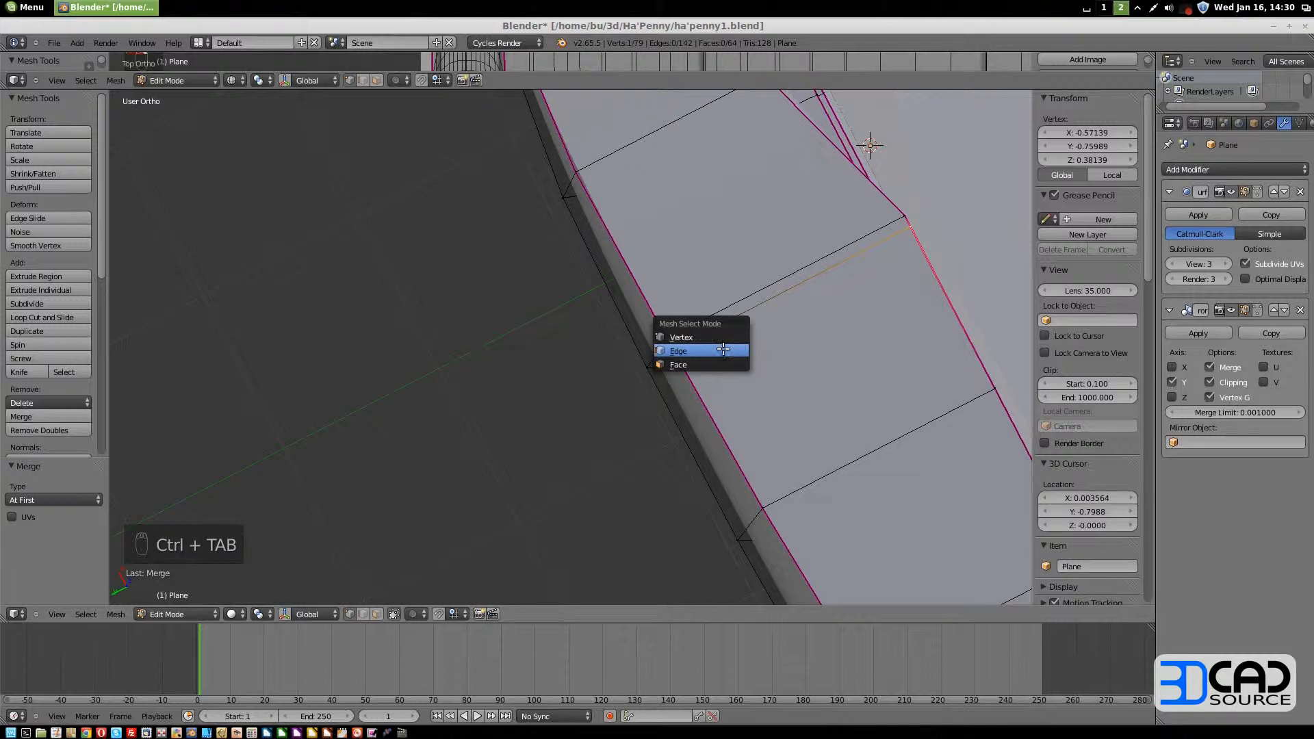
{"action": "left_click", "coordinate": [726, 348]}
{"action": "key", "text": "x"}
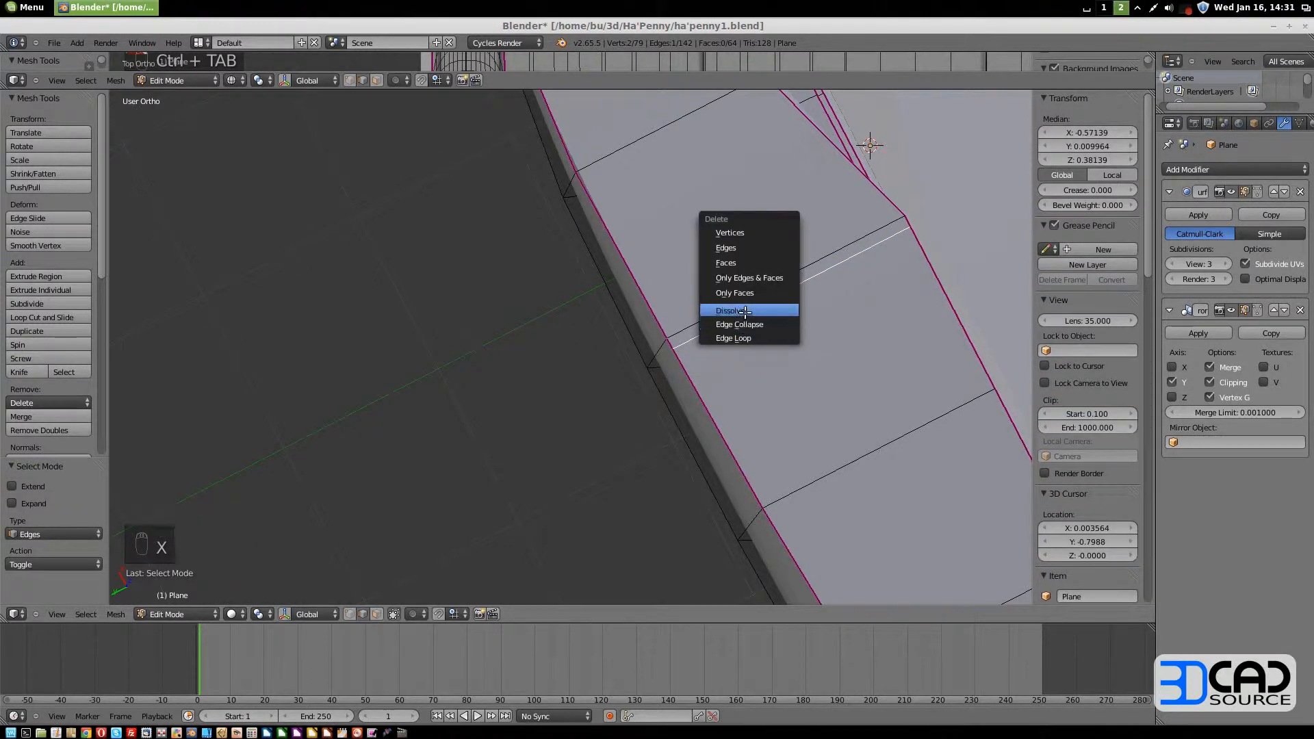
{"action": "left_click", "coordinate": [779, 310]}
Dissolve the two leftover vertices at the ends of the removed deck cross edge
{"action": "key", "text": "ctrl+Tab"}
{"action": "left_click", "coordinate": [675, 333]}
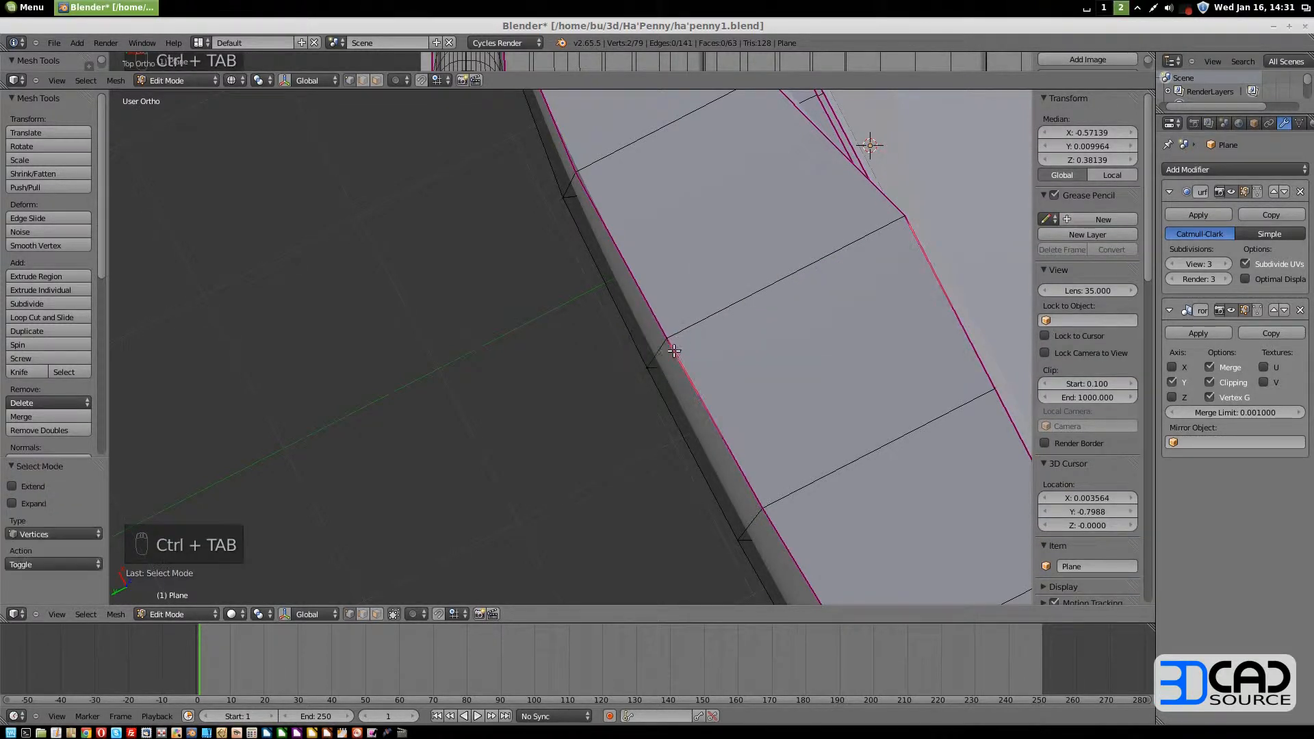
{"action": "right_click", "coordinate": [881, 277], "text": "shift"}
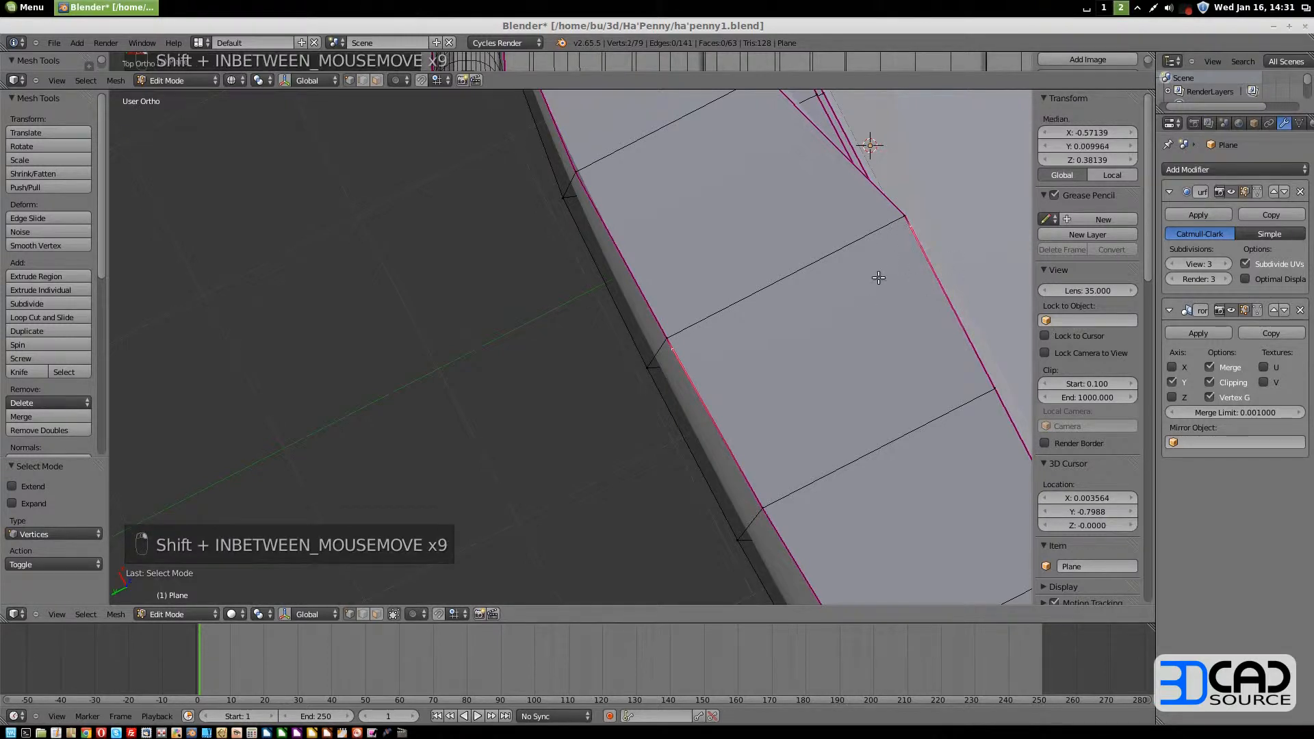
{"action": "key", "text": "x"}
{"action": "left_click", "coordinate": [878, 279]}
Set Y to -0.75989 for the next two inner deck vertices forward of midships
{"action": "middle_click_drag", "start_coordinate": [914, 303], "coordinate": [784, 231]}
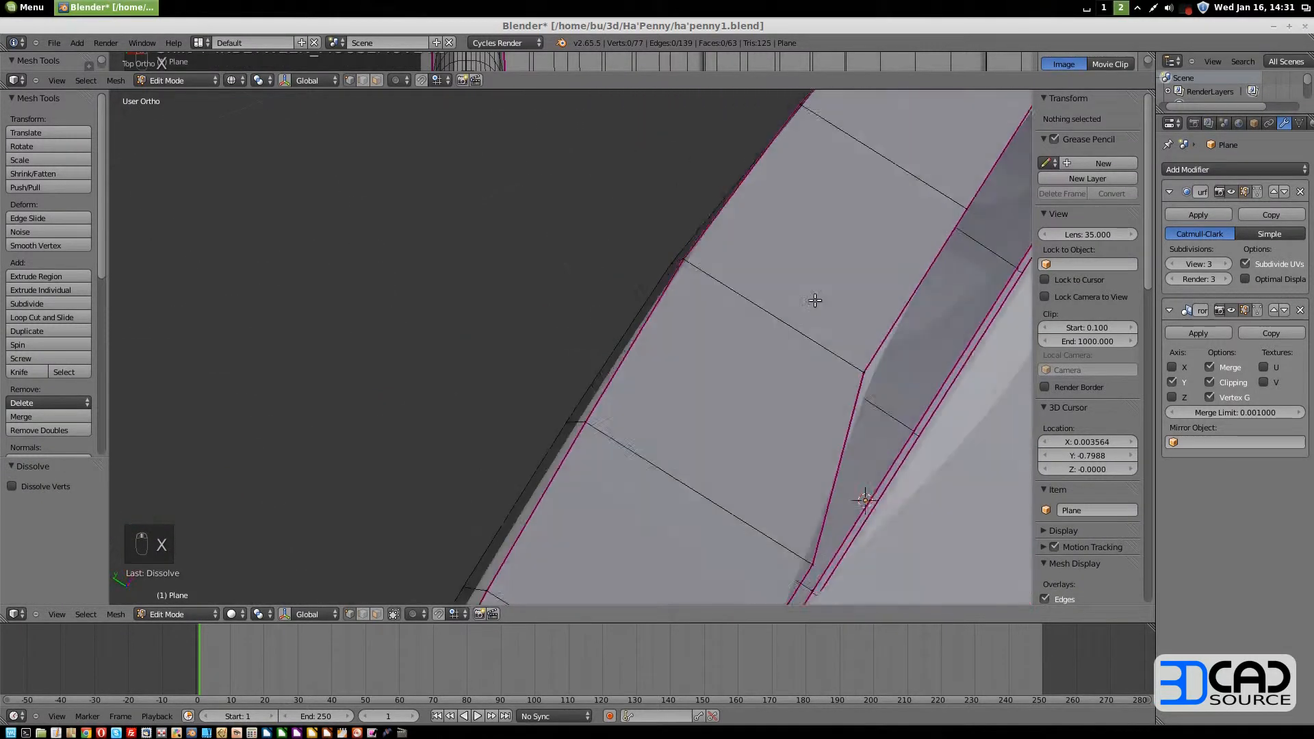
{"action": "right_click", "coordinate": [821, 201]}
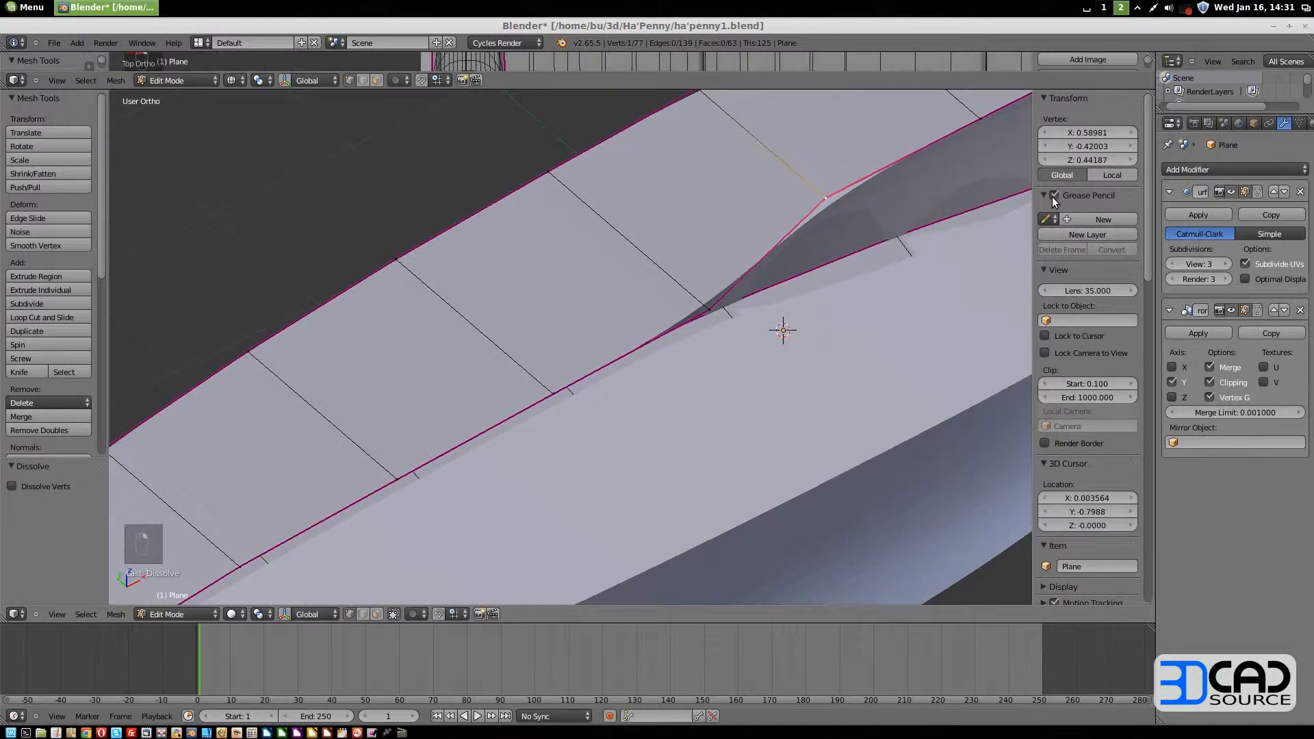
{"action": "key", "text": "ctrl+v"}
{"action": "key", "text": "Return"}
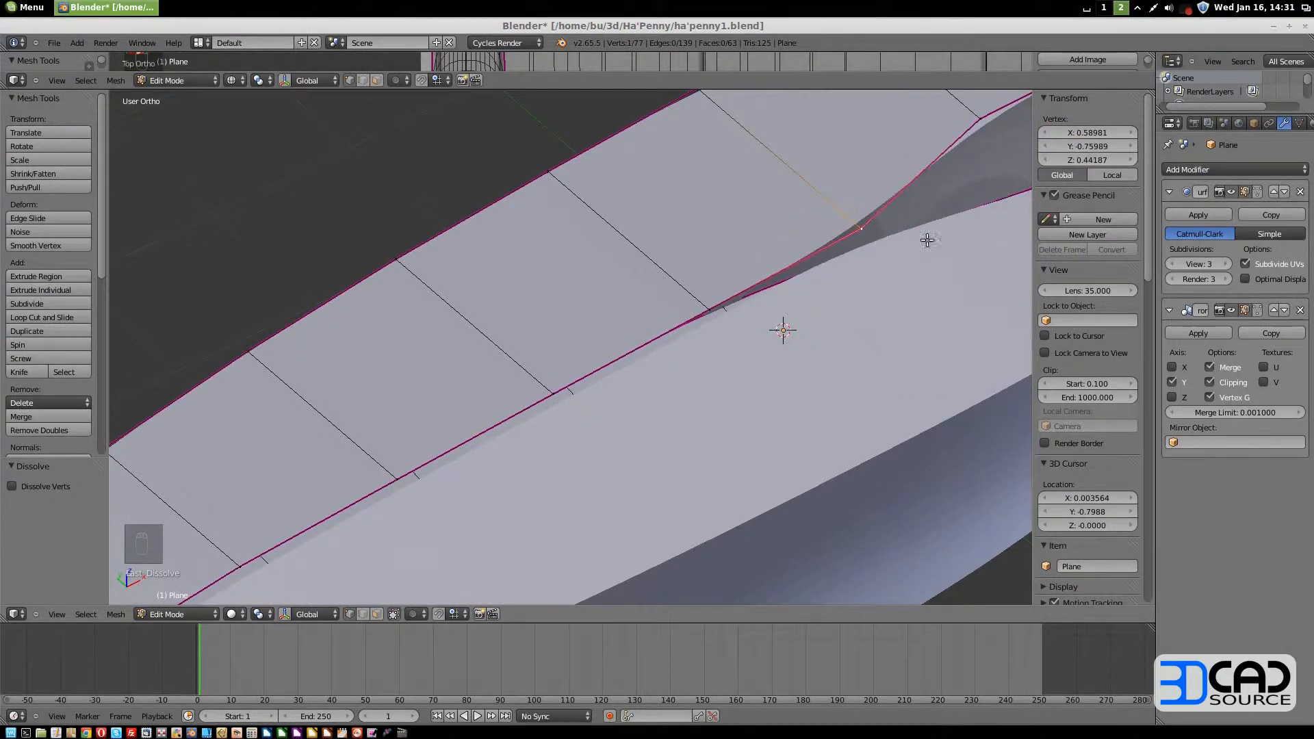
{"action": "middle_click_drag", "start_coordinate": [960, 239], "coordinate": [482, 412], "text": "shift"}
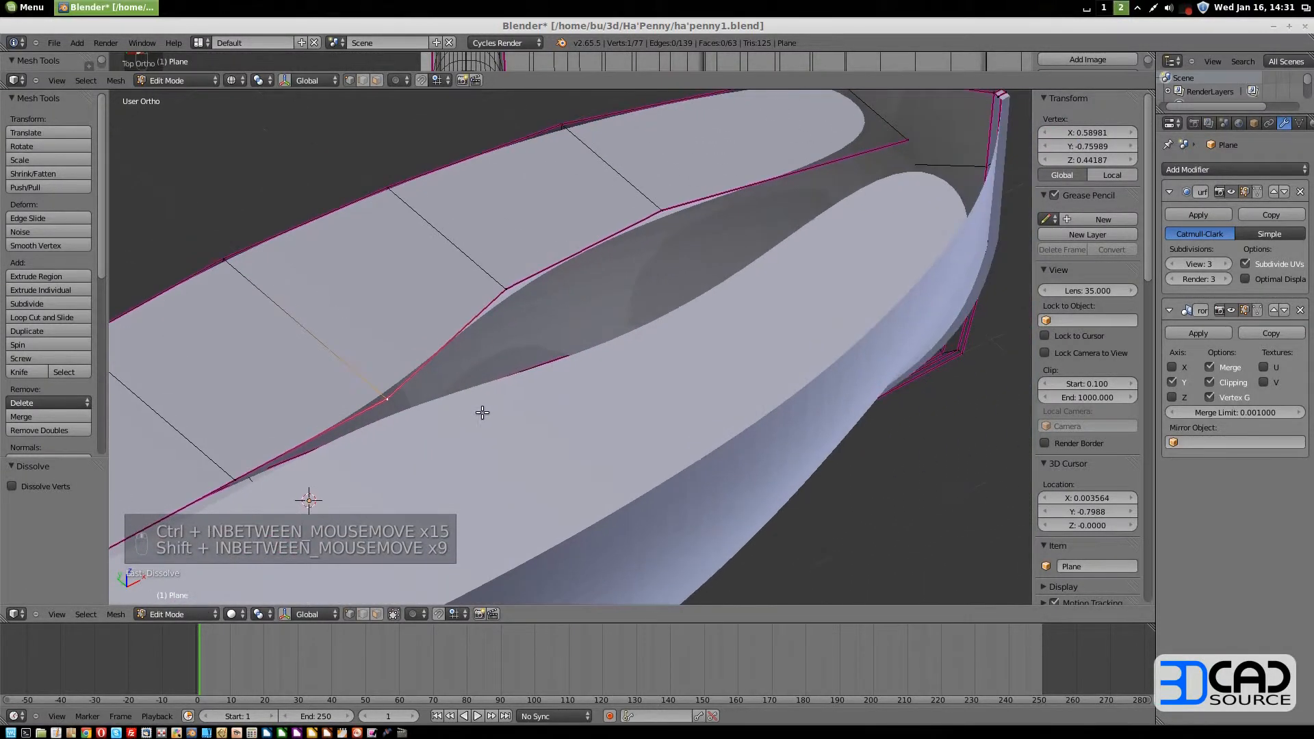
{"action": "right_click", "coordinate": [505, 290]}
{"action": "left_click", "coordinate": [1086, 145]}
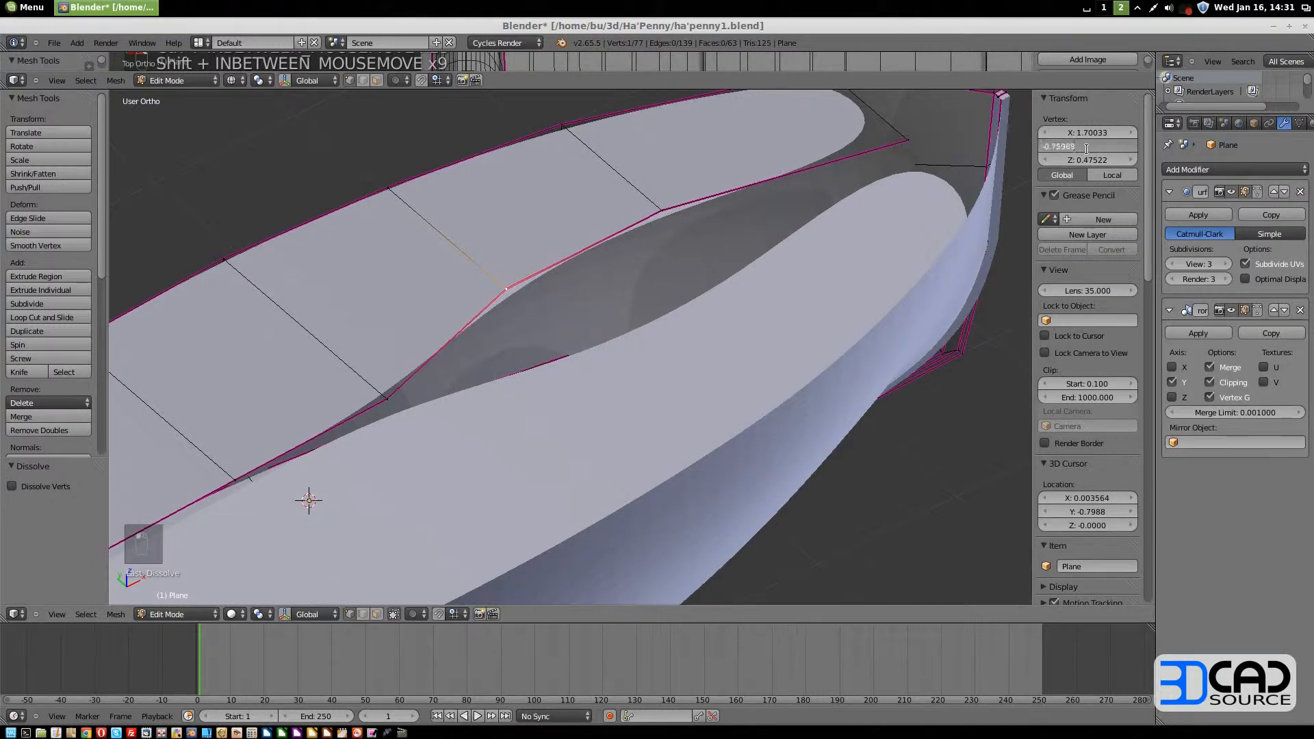
{"action": "key", "text": "Return"}
Set Y to -0.75989 for the two foremost inner deck vertices near the bow
{"action": "right_click", "coordinate": [661, 209]}
{"action": "left_click", "coordinate": [1091, 150]}
{"action": "key", "text": "ctrl+v"}
{"action": "key", "text": "Return"}
{"action": "right_click", "coordinate": [908, 140]}
{"action": "left_click", "coordinate": [1087, 145]}
{"action": "key", "text": "Return"}
Fill the deck gap at the bow with a triangular face between the foremost inner vertex, sheer vertex and stem vertex
{"action": "scroll", "coordinate": [811, 222], "scroll_direction": "down", "scroll_amount": 2}
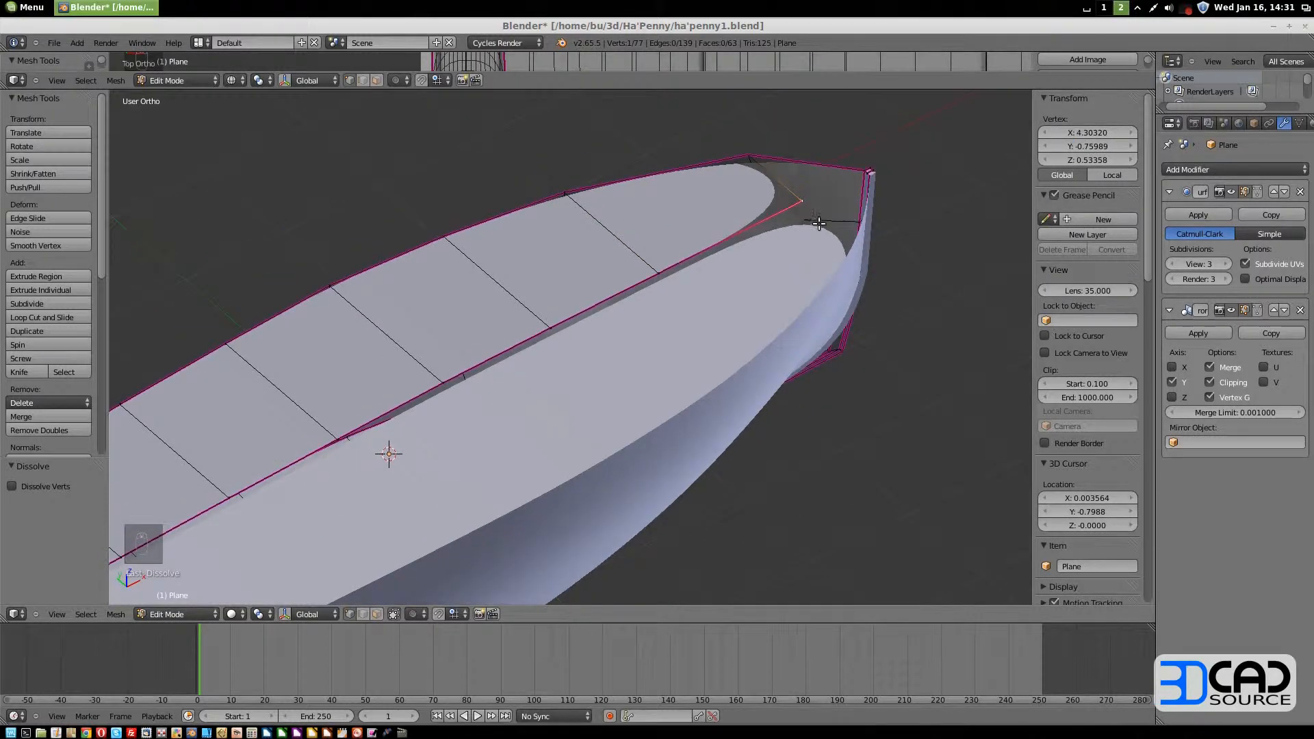
{"action": "middle_click_drag", "start_coordinate": [804, 232], "coordinate": [688, 366], "text": "shift"}
{"action": "scroll", "coordinate": [718, 315], "scroll_direction": "up", "scroll_amount": 4}
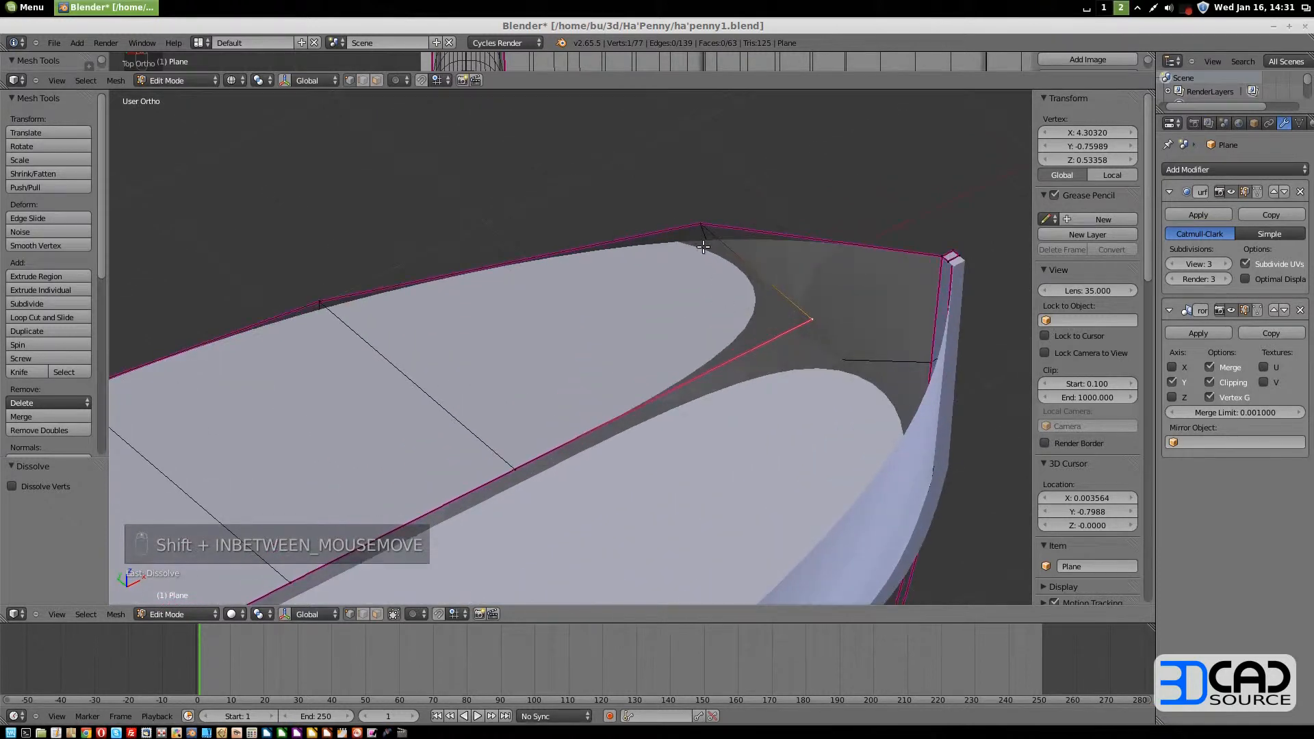
{"action": "right_click", "coordinate": [705, 223], "text": "shift"}
{"action": "right_click", "coordinate": [945, 257], "text": "shift"}
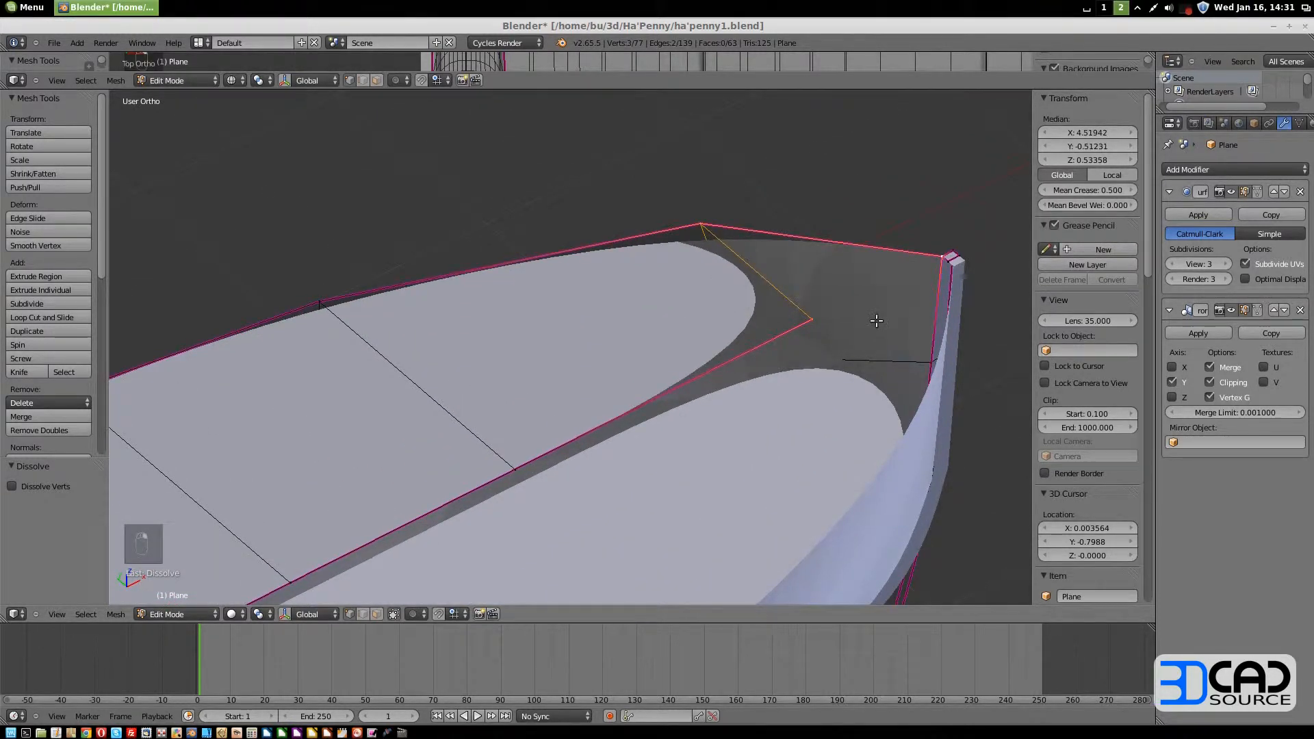
{"action": "key", "text": "f"}
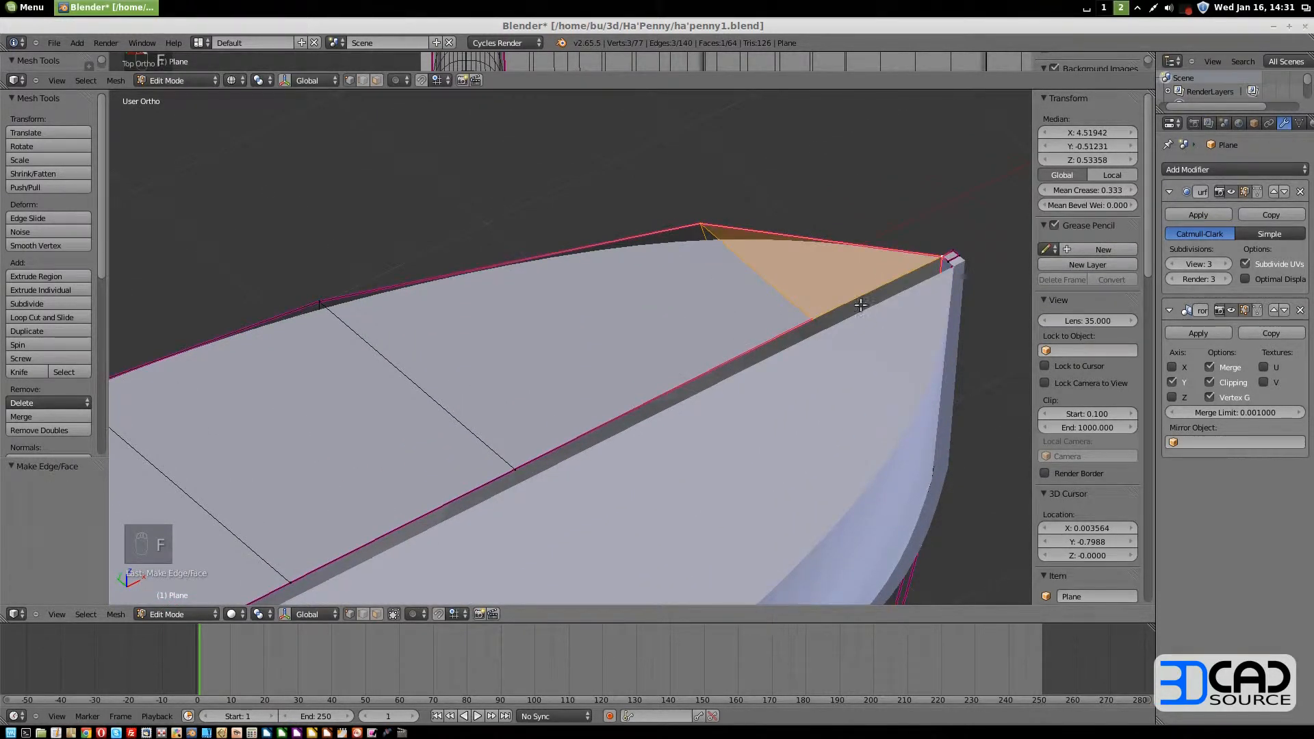
Set the crease of the bow triangle's inner edge to 1
{"action": "key", "text": "ctrl+Tab"}
{"action": "left_click", "coordinate": [866, 295]}
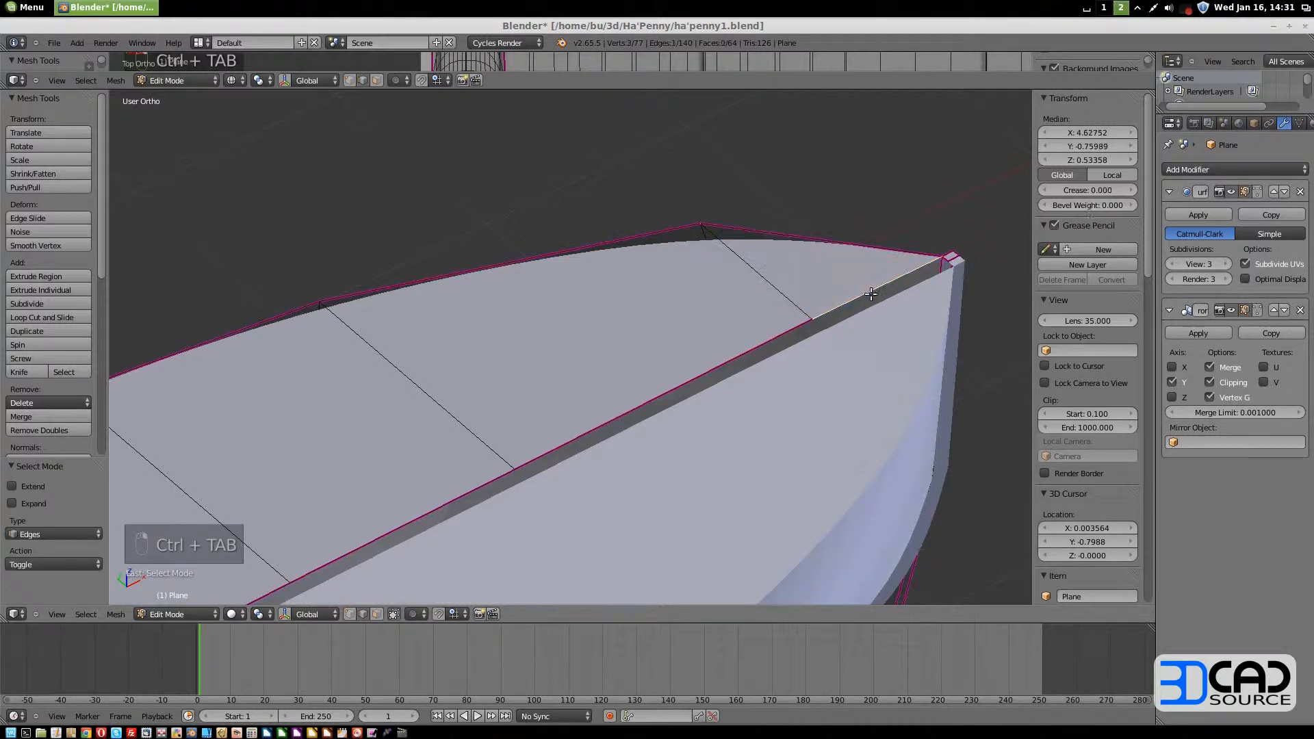
{"action": "type", "text": "1"}
{"action": "key", "text": "Return"}
Extrude the deck's whole inner edge path from bow to transom along Y to the mirror centreline
{"action": "scroll", "coordinate": [772, 351], "scroll_direction": "down", "scroll_amount": 4}
{"action": "middle_click_drag", "start_coordinate": [771, 351], "coordinate": [559, 340], "text": "shift"}
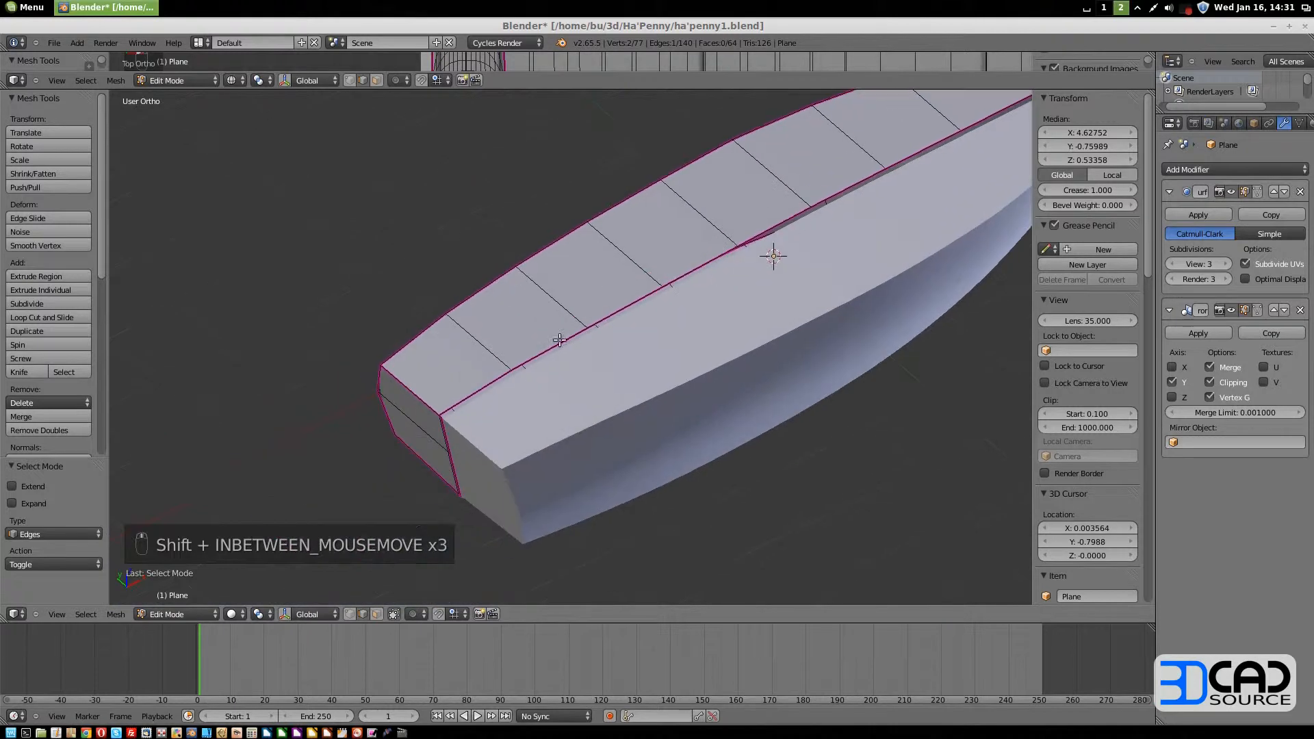
{"action": "right_click", "coordinate": [470, 394], "text": "ctrl"}
{"action": "scroll", "coordinate": [484, 414], "scroll_direction": "up", "scroll_amount": 3}
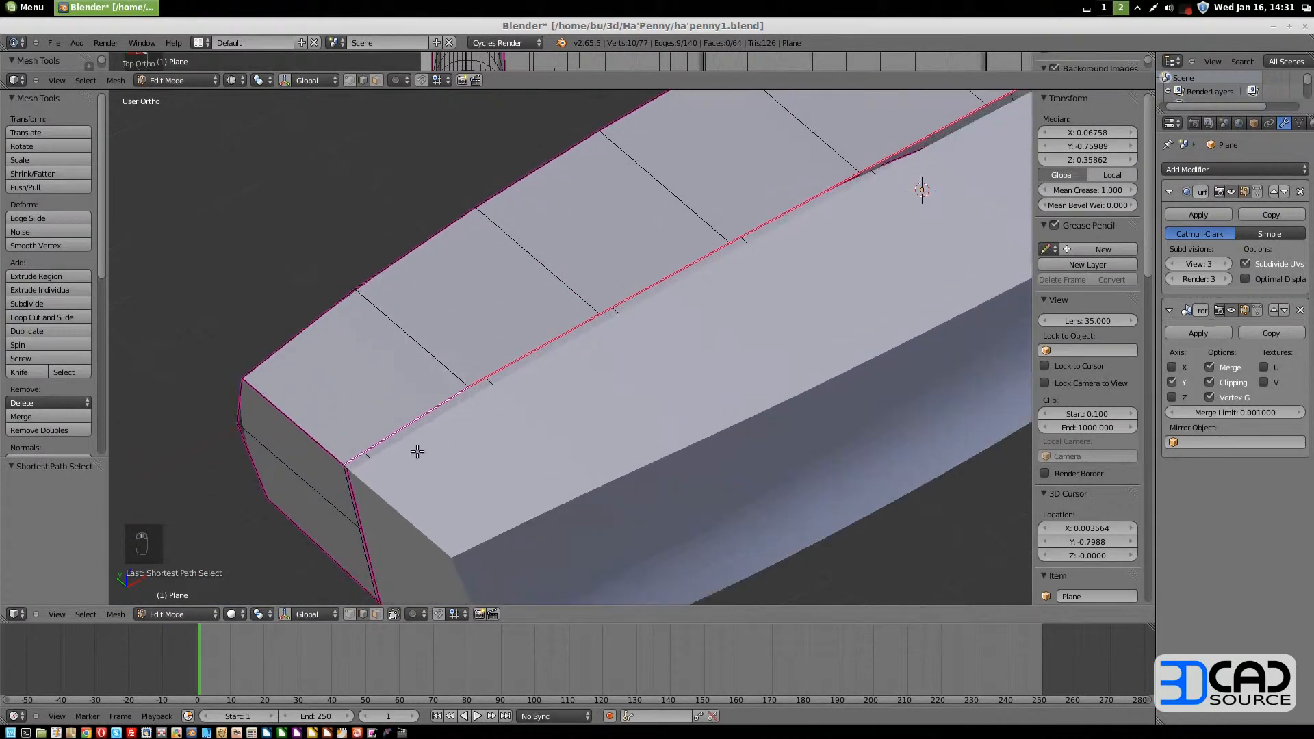
{"action": "key", "text": "e"}
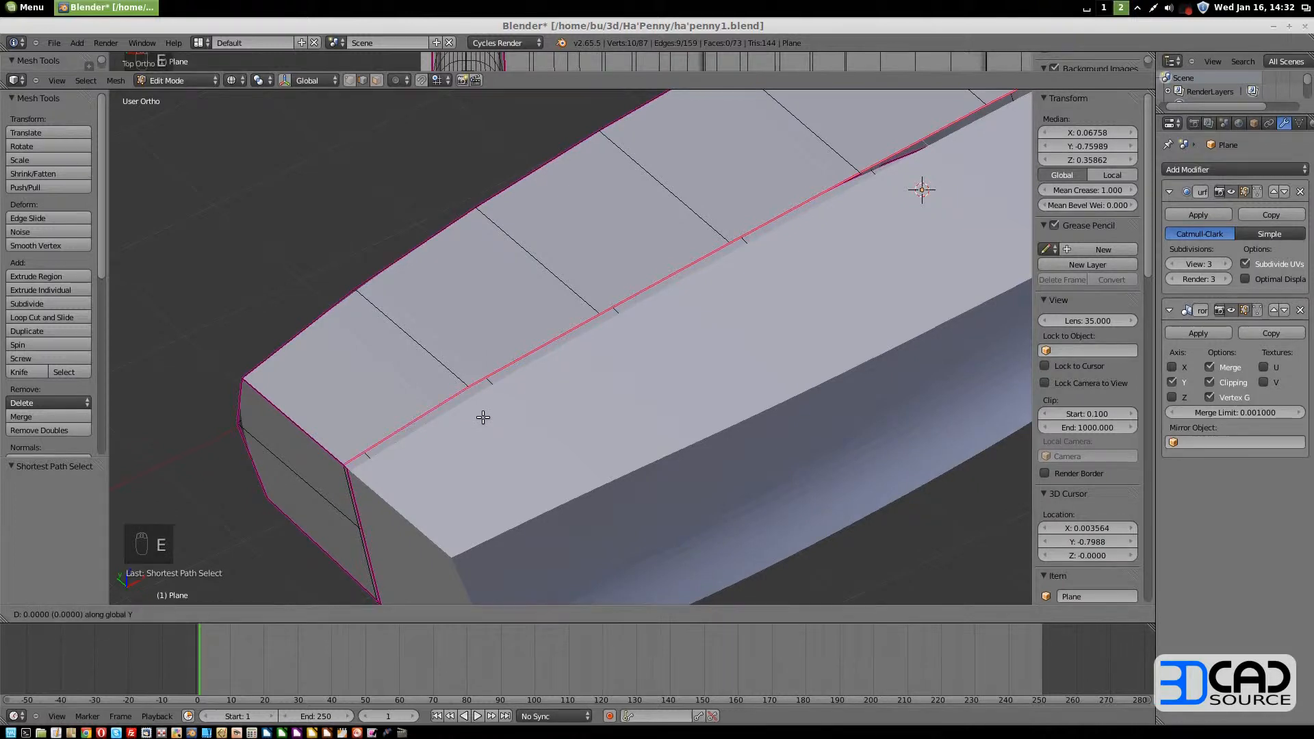
{"action": "left_click", "coordinate": [503, 440]}
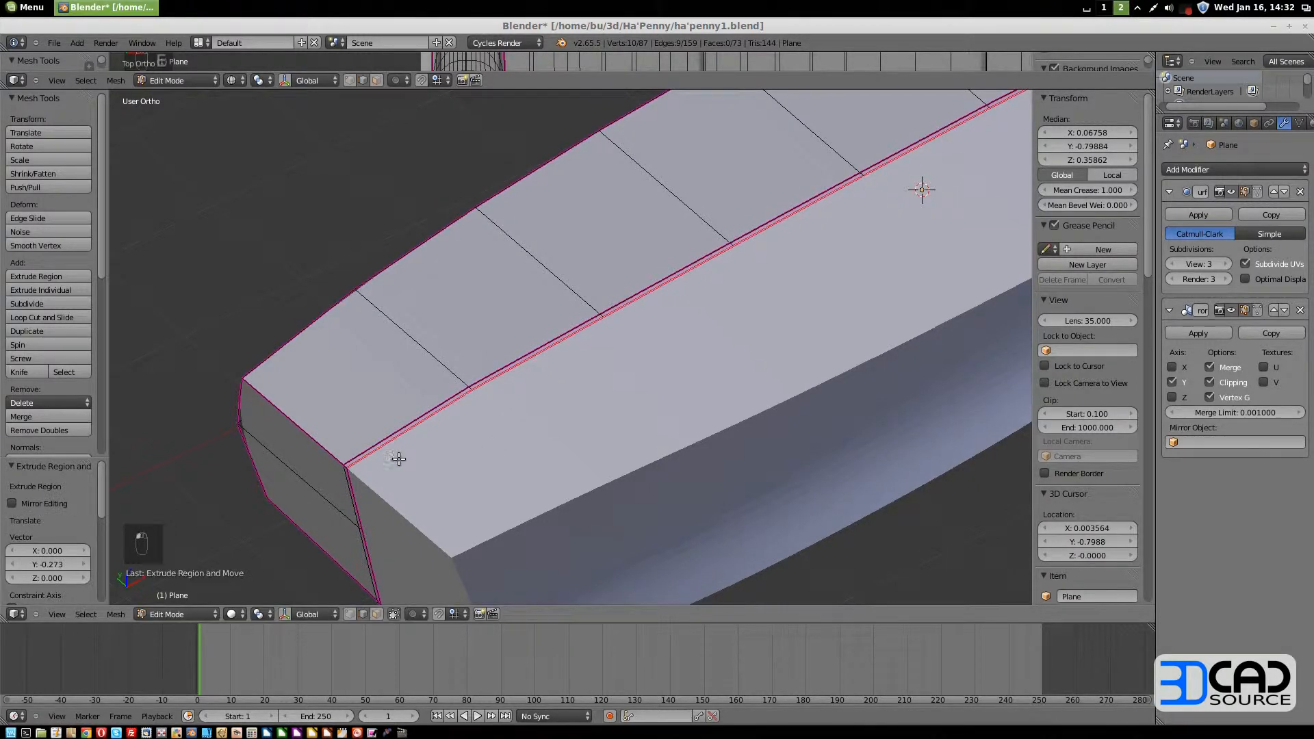
Merge the two overlapping vertices at the transom's top centreline corner using At Center
{"action": "key", "text": "ctrl+Tab"}
{"action": "left_click", "coordinate": [370, 469]}
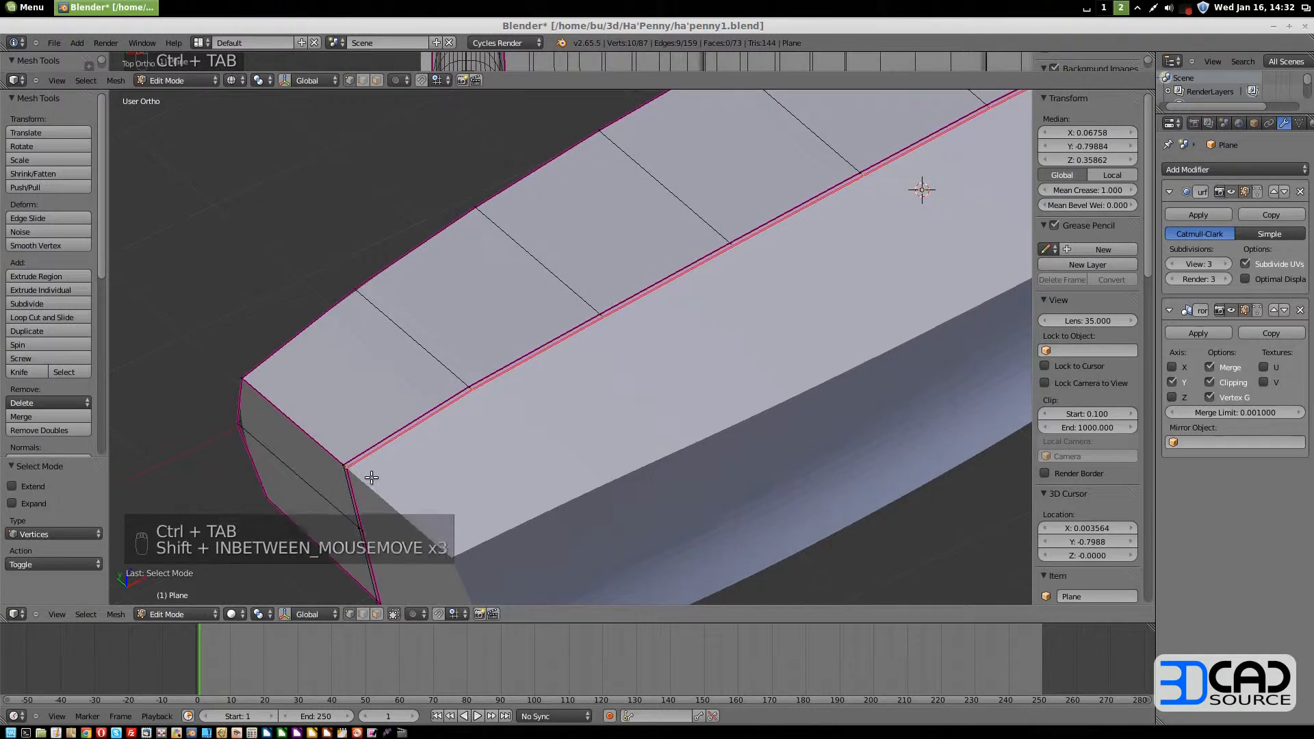
{"action": "middle_click_drag", "start_coordinate": [369, 470], "coordinate": [487, 373], "text": "shift"}
{"action": "scroll", "coordinate": [488, 373], "scroll_direction": "up", "scroll_amount": 8}
{"action": "middle_click_drag", "start_coordinate": [408, 396], "coordinate": [734, 291], "text": "shift"}
{"action": "scroll", "coordinate": [541, 305], "scroll_direction": "up", "scroll_amount": 6}
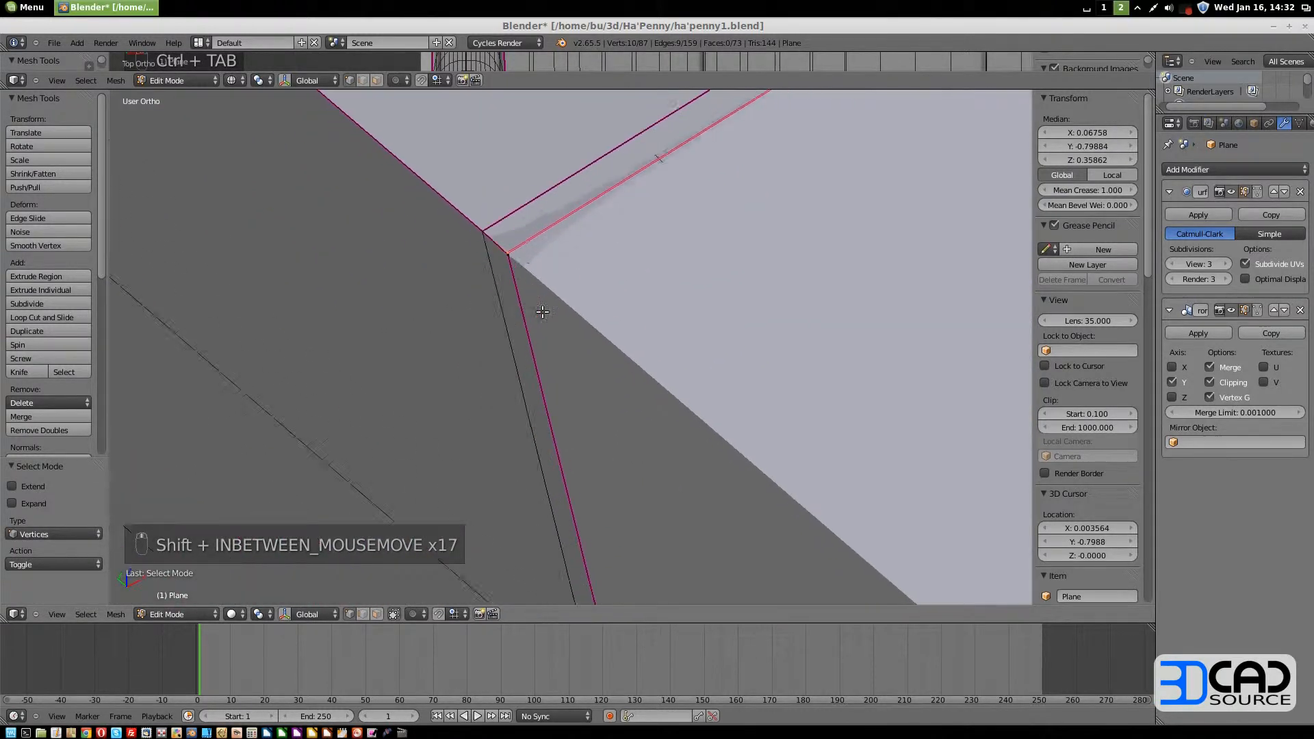
{"action": "middle_click_drag", "start_coordinate": [526, 247], "coordinate": [625, 404], "text": "shift"}
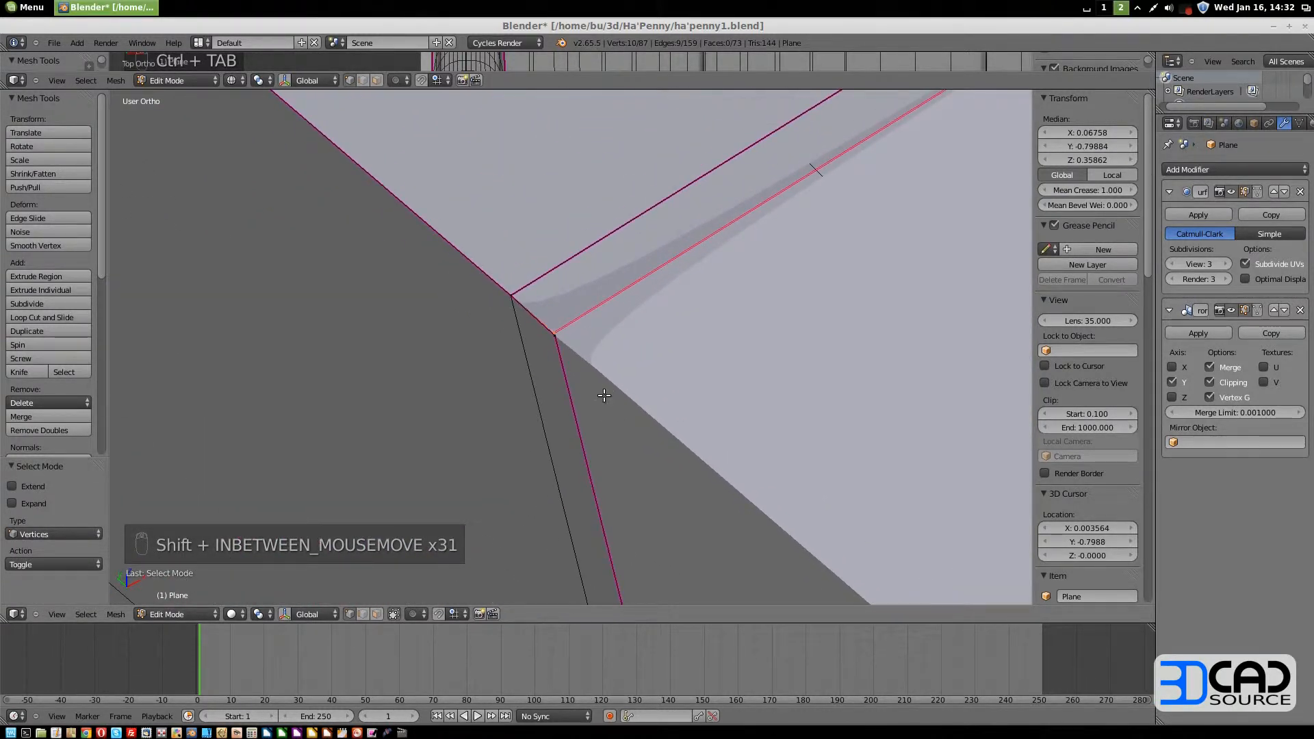
{"action": "key", "text": "z"}
{"action": "key", "text": "a"}
{"action": "key", "text": "b"}
{"action": "left_click_drag", "start_coordinate": [539, 317], "coordinate": [578, 355]}
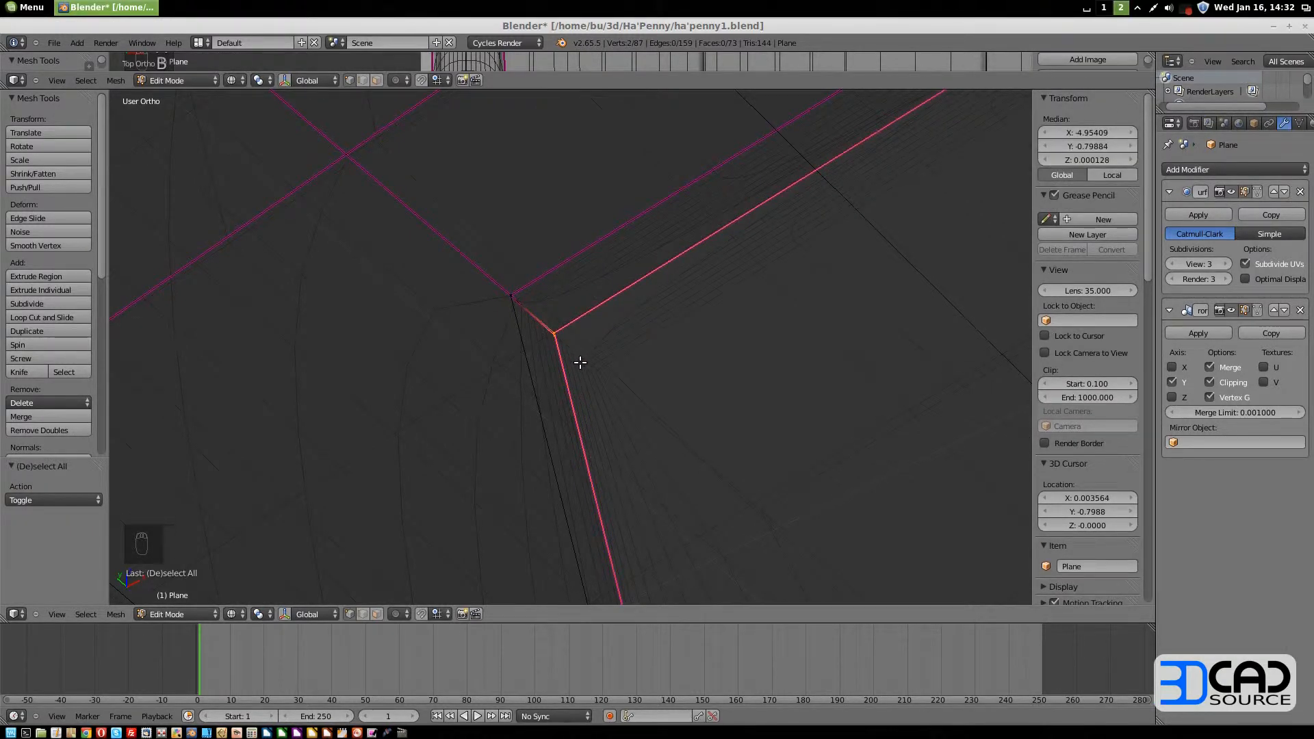
{"action": "key", "text": "alt+m"}
{"action": "left_click", "coordinate": [575, 363]}
Set the crease of the short transom top edge beside the centreline to 1
{"action": "middle_click_drag", "start_coordinate": [572, 364], "coordinate": [602, 370], "text": "shift"}
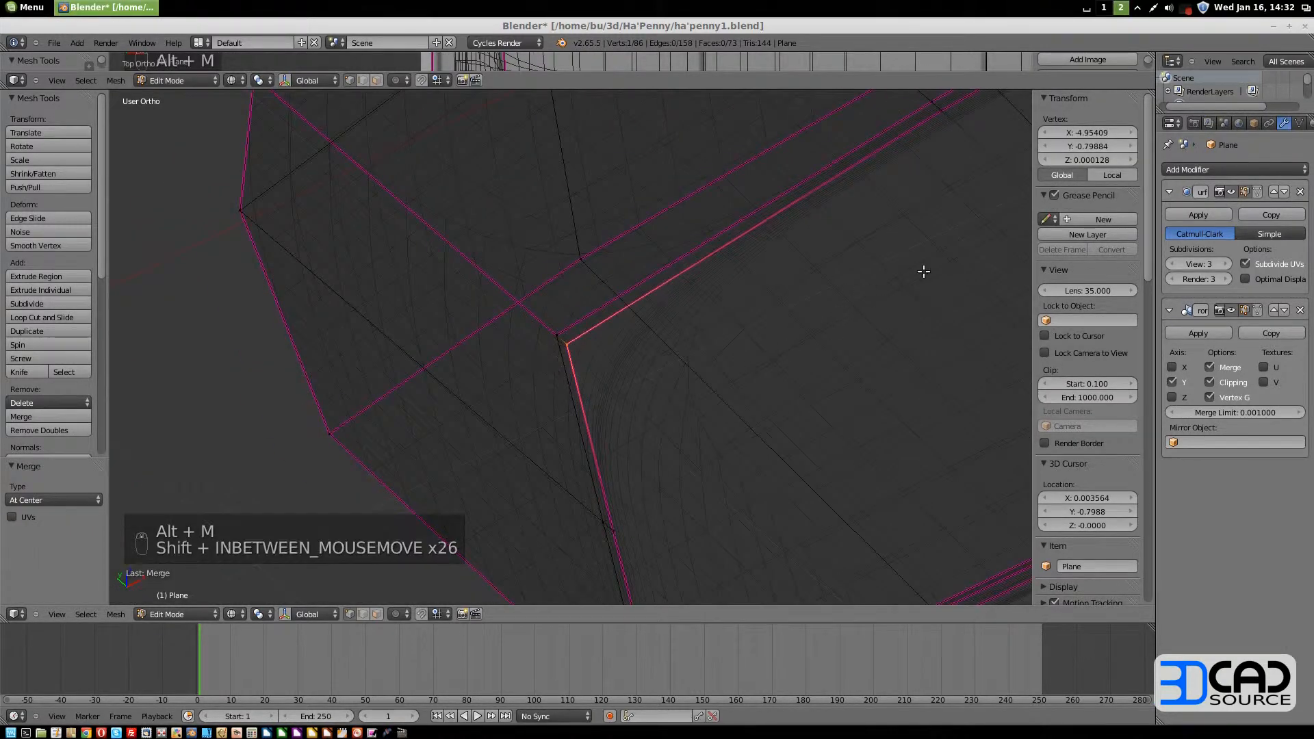
{"action": "key", "text": "ctrl+Tab"}
{"action": "left_click", "coordinate": [548, 358]}
{"action": "right_click", "coordinate": [560, 340]}
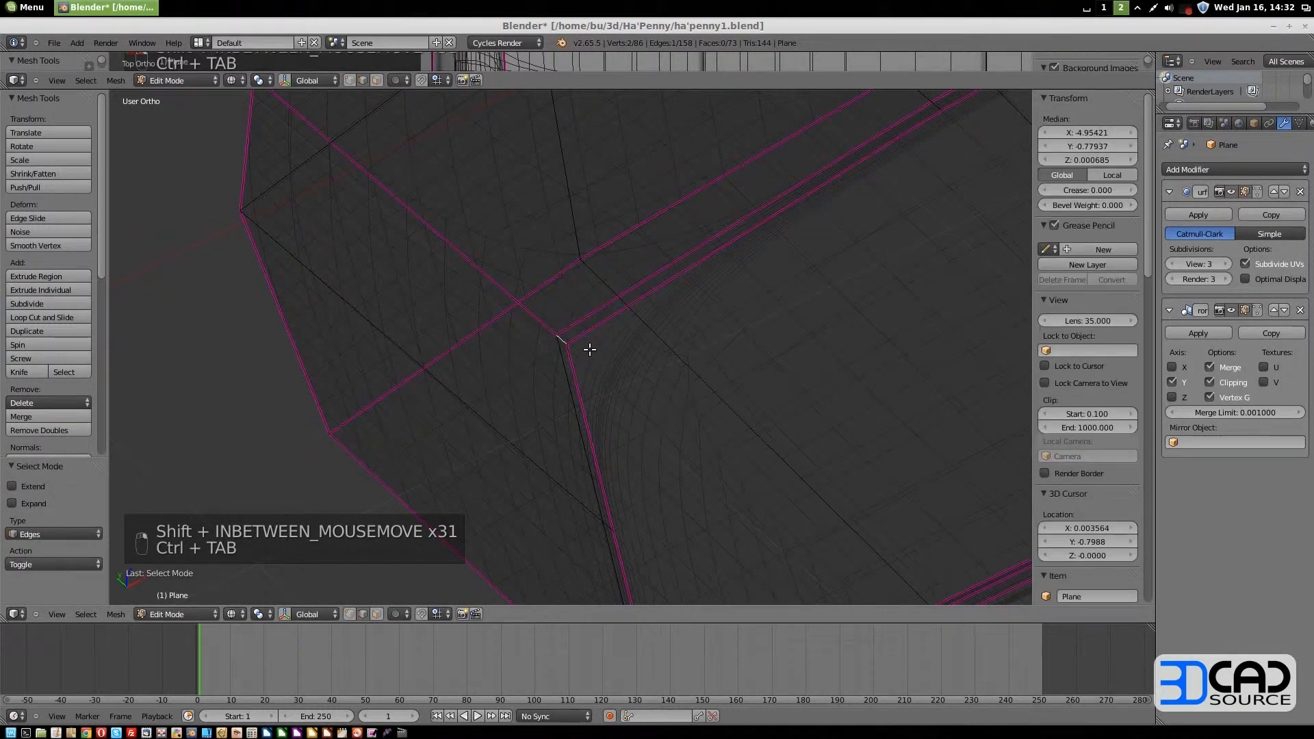
{"action": "left_click", "coordinate": [1093, 192]}
{"action": "type", "text": "1"}
{"action": "key", "text": "Return"}
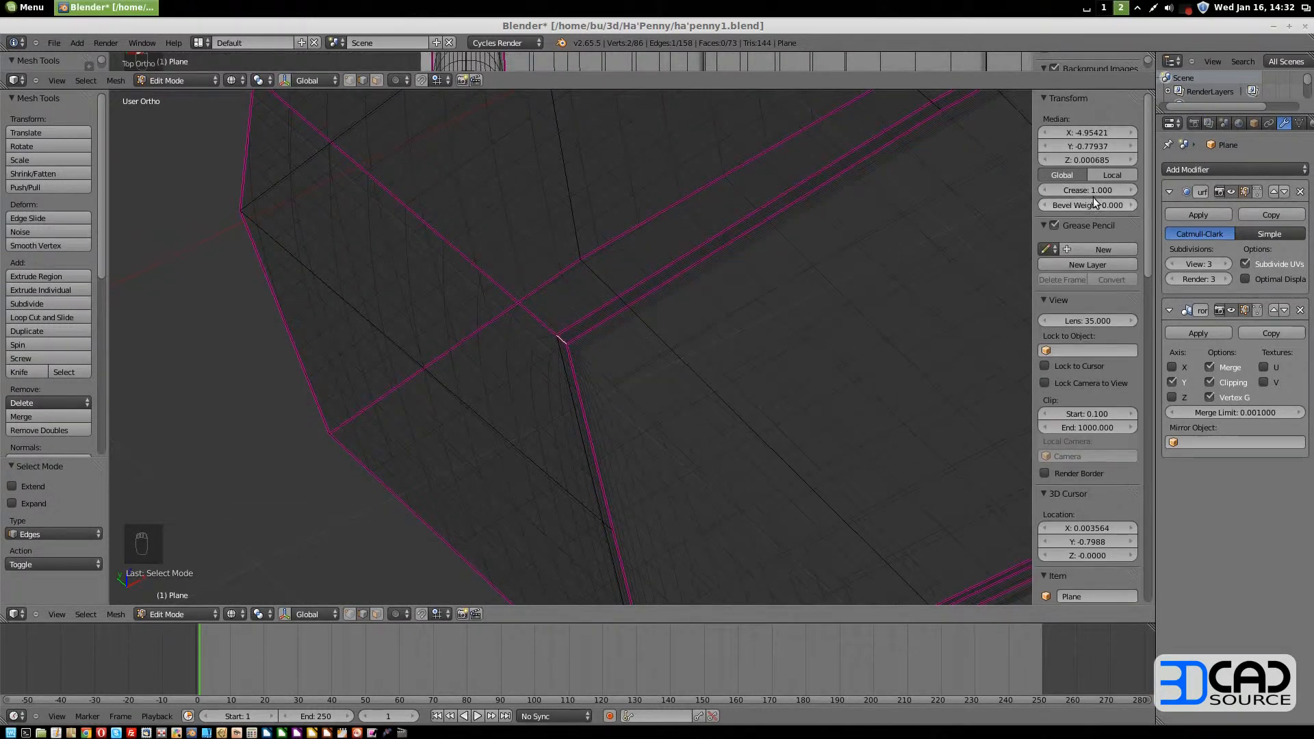
{"action": "scroll", "coordinate": [598, 385], "scroll_direction": "down", "scroll_amount": 2}
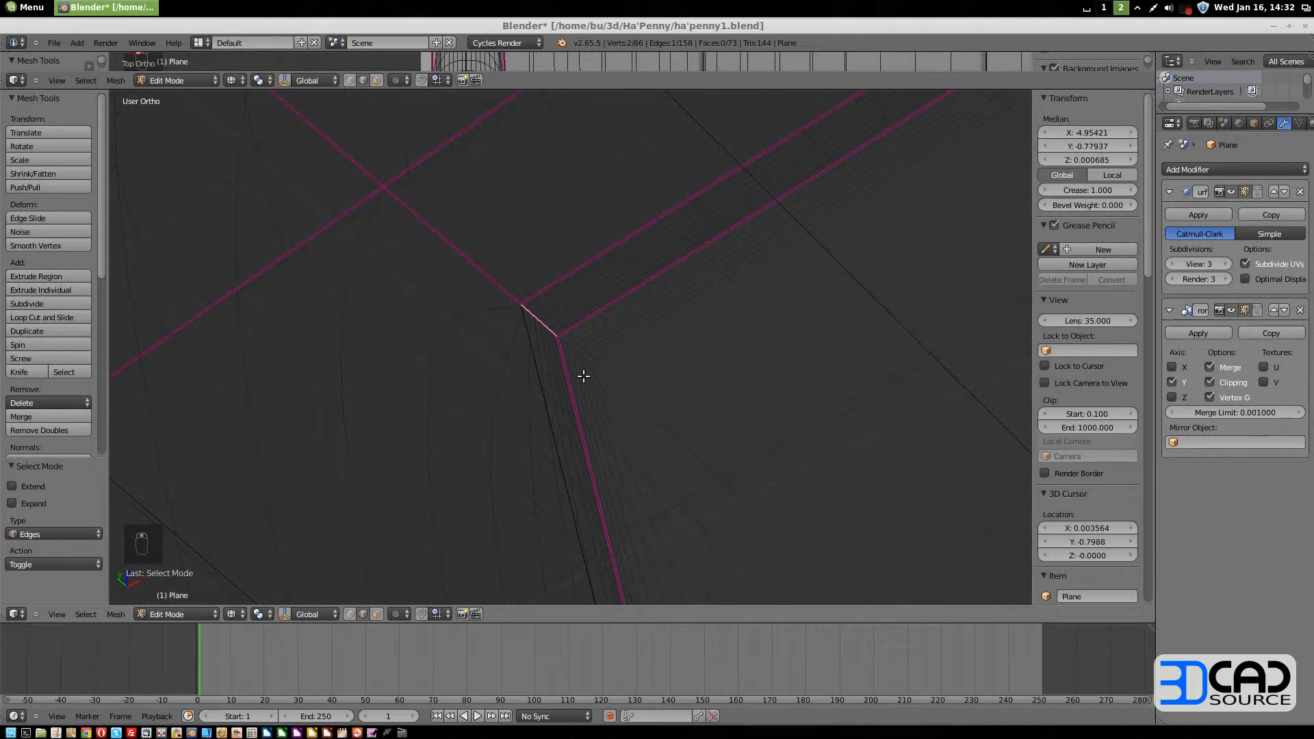
Set the crease of the long deck edge path just beside the centreline, from bow to transom, to 0
{"action": "scroll", "coordinate": [522, 329], "scroll_direction": "down", "scroll_amount": 5}
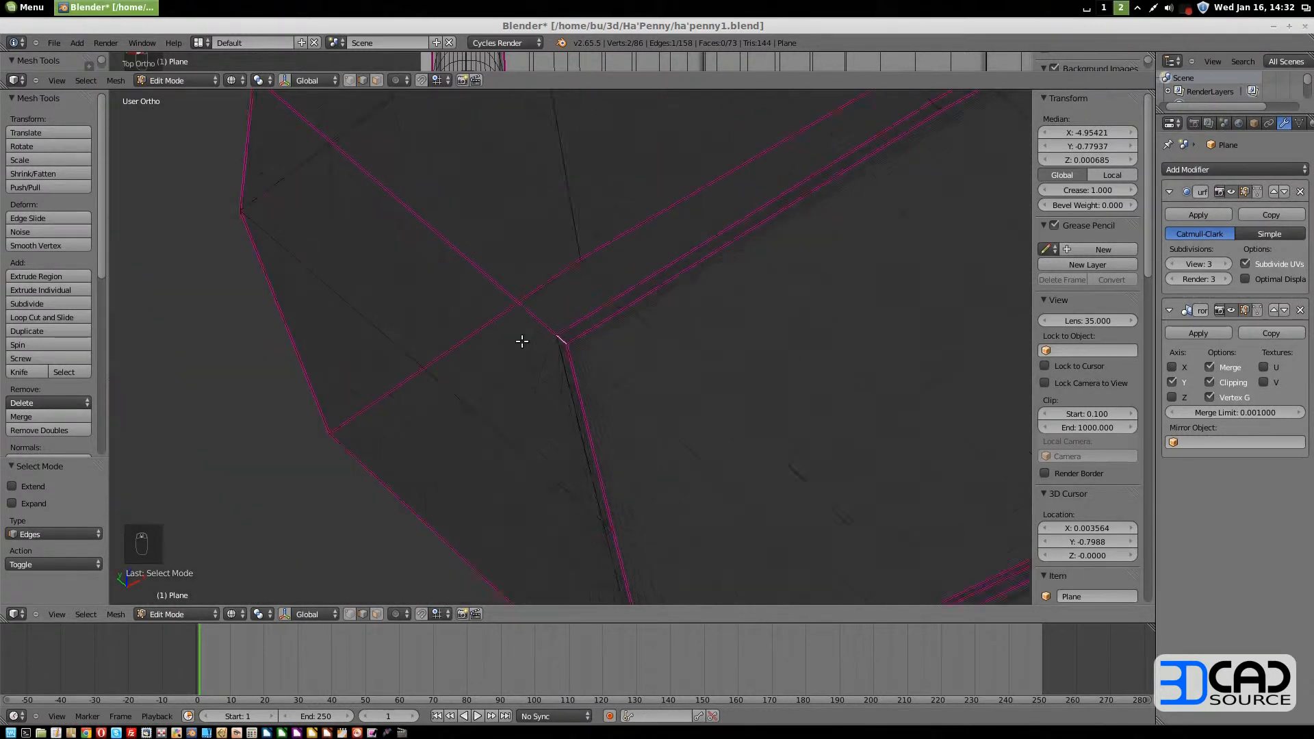
{"action": "right_click", "coordinate": [597, 319]}
{"action": "middle_click_drag", "start_coordinate": [997, 203], "coordinate": [371, 516], "text": "shift"}
{"action": "middle_click_drag", "start_coordinate": [915, 188], "coordinate": [268, 565], "text": "shift"}
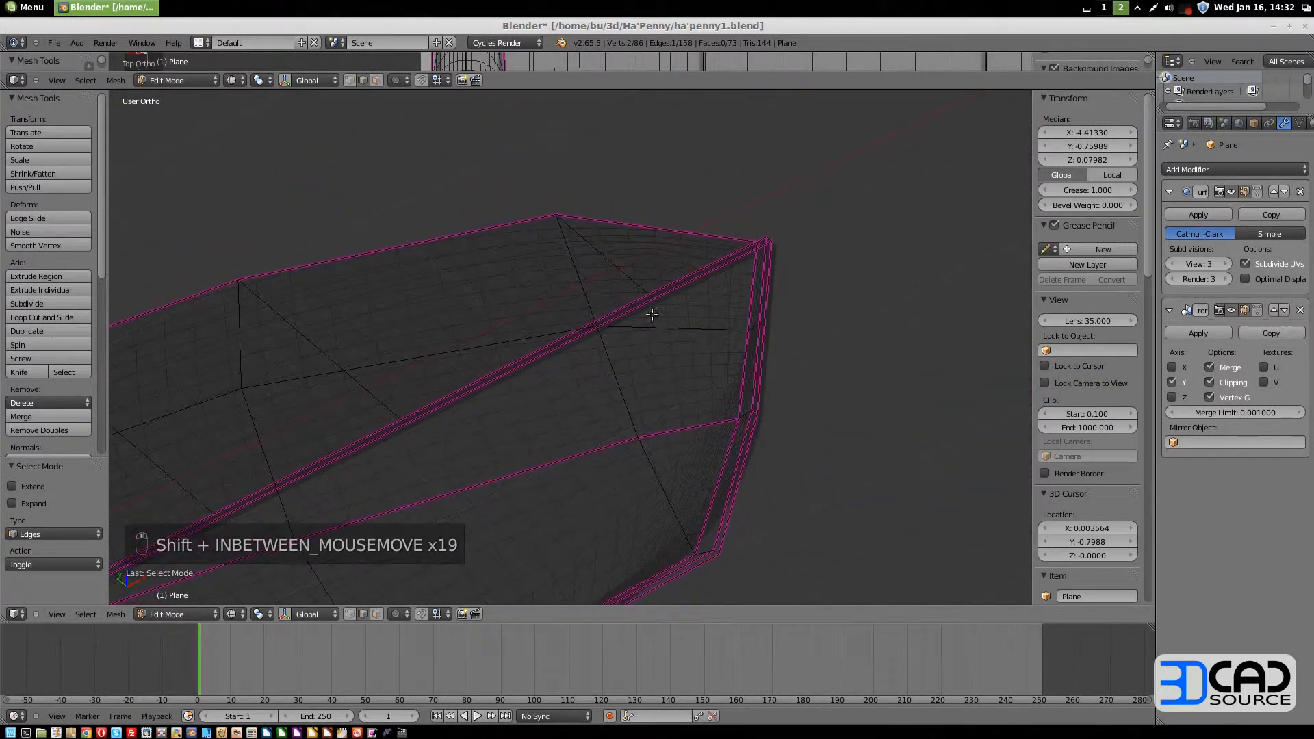
{"action": "right_click", "coordinate": [671, 281], "text": "shift"}
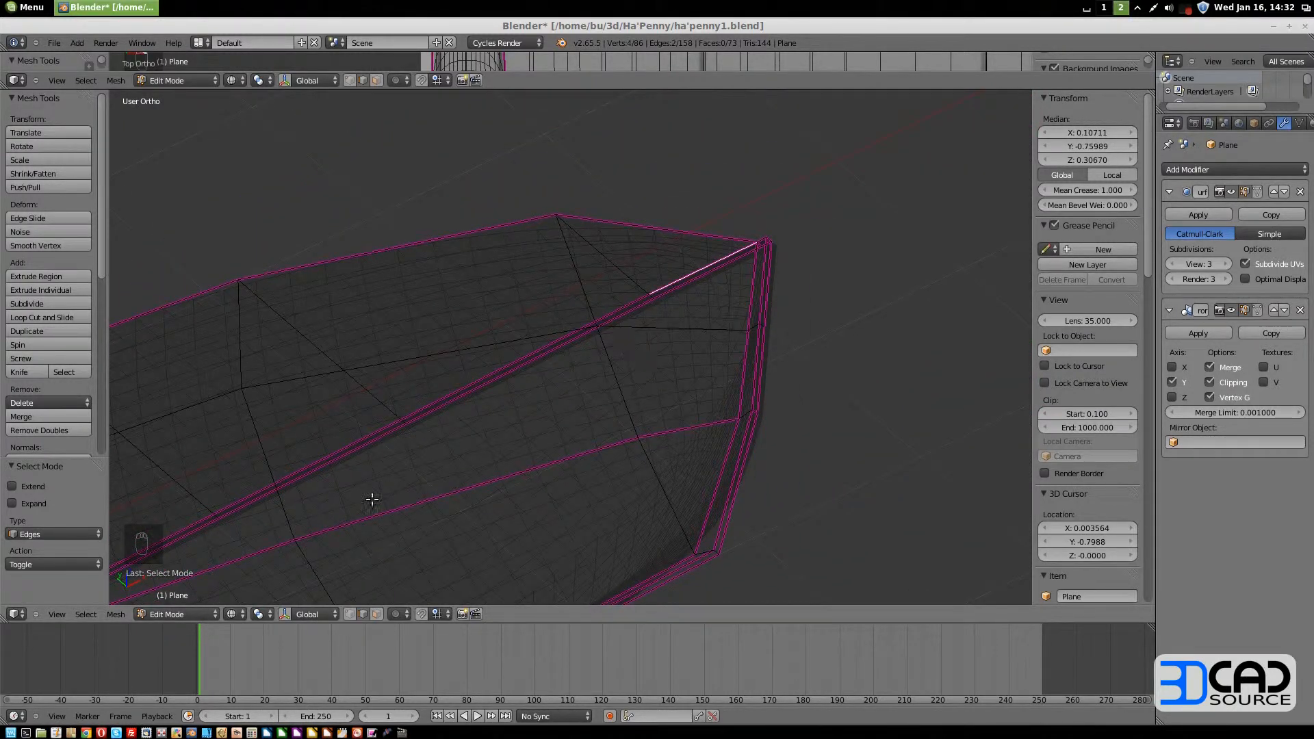
{"action": "middle_click_drag", "start_coordinate": [328, 534], "coordinate": [910, 153], "text": "shift"}
{"action": "middle_click_drag", "start_coordinate": [609, 315], "coordinate": [924, 214], "text": "shift"}
{"action": "middle_click_drag", "start_coordinate": [577, 486], "coordinate": [726, 335], "text": "shift"}
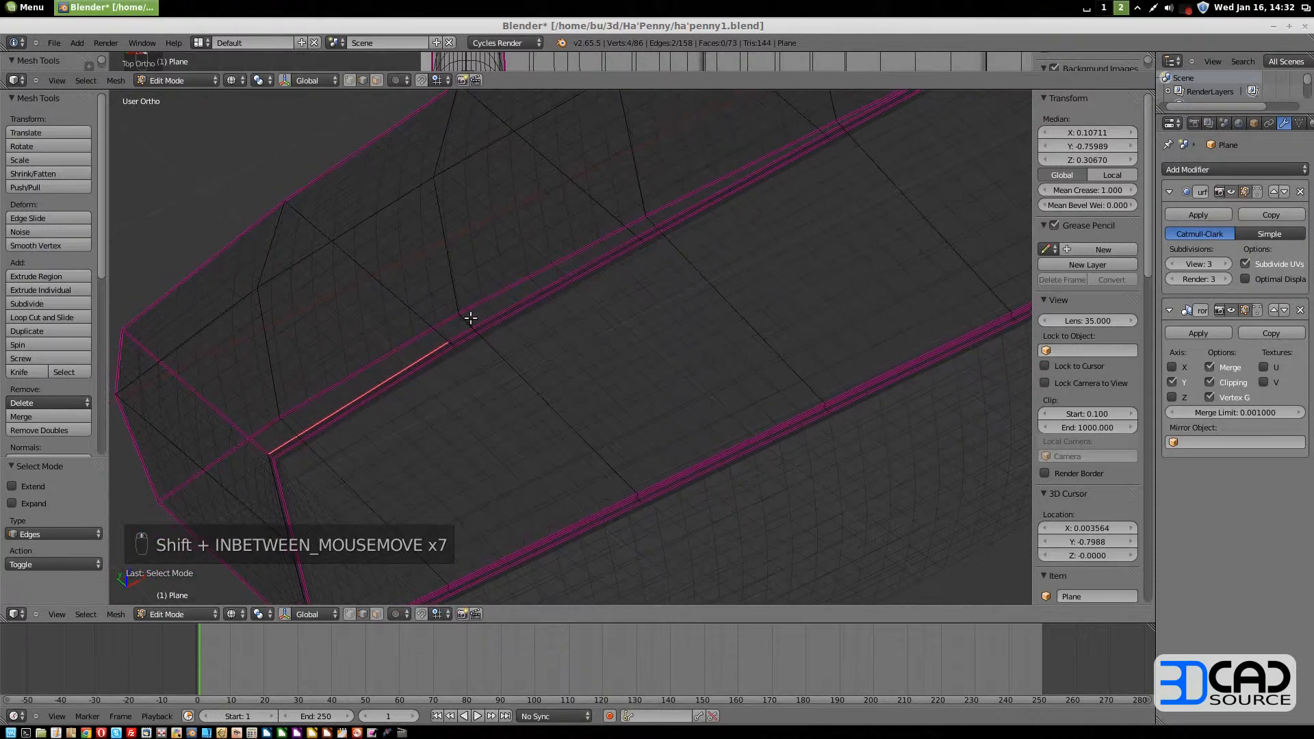
{"action": "right_click", "coordinate": [490, 315], "text": "ctrl"}
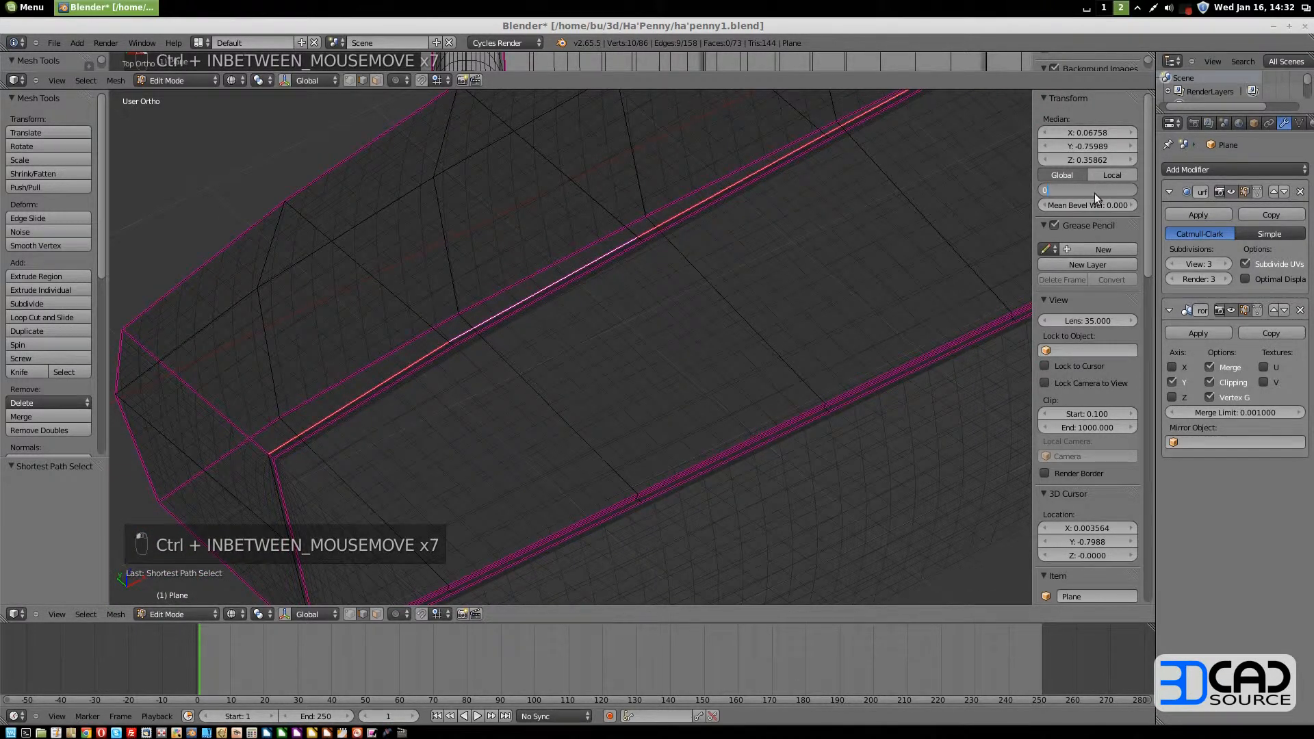
{"action": "key", "text": "Return"}
Merge the two overlapping vertices at the bow's centreline corner of the deck using At Center
{"action": "middle_click_drag", "start_coordinate": [889, 191], "coordinate": [586, 432], "text": "shift"}
{"action": "middle_click_drag", "start_coordinate": [981, 197], "coordinate": [394, 537], "text": "shift"}
{"action": "scroll", "coordinate": [670, 294], "scroll_direction": "up", "scroll_amount": 6}
{"action": "middle_click_drag", "start_coordinate": [814, 310], "coordinate": [606, 386], "text": "shift"}
{"action": "scroll", "coordinate": [614, 338], "scroll_direction": "up", "scroll_amount": 8}
{"action": "key", "text": "ctrl+Tab"}
{"action": "left_click", "coordinate": [587, 321]}
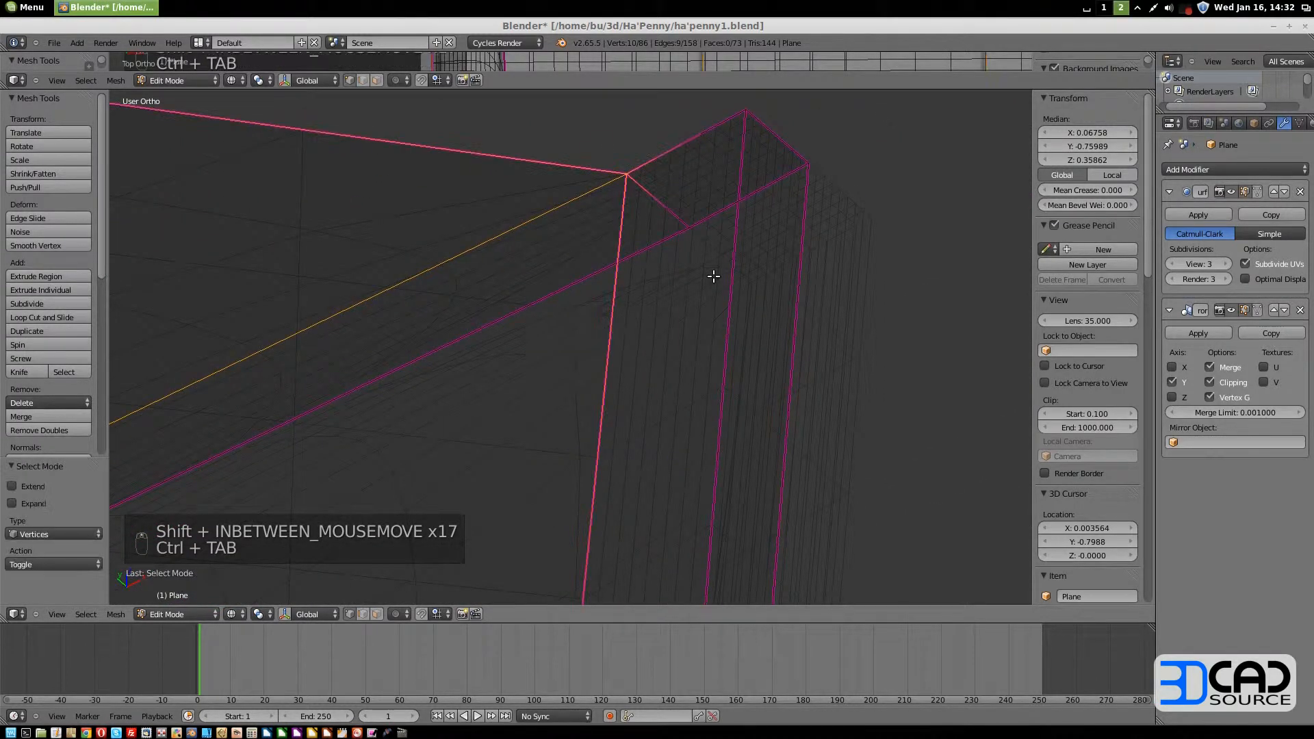
{"action": "key", "text": "a"}
{"action": "key", "text": "b"}
{"action": "left_click_drag", "start_coordinate": [675, 211], "coordinate": [704, 247]}
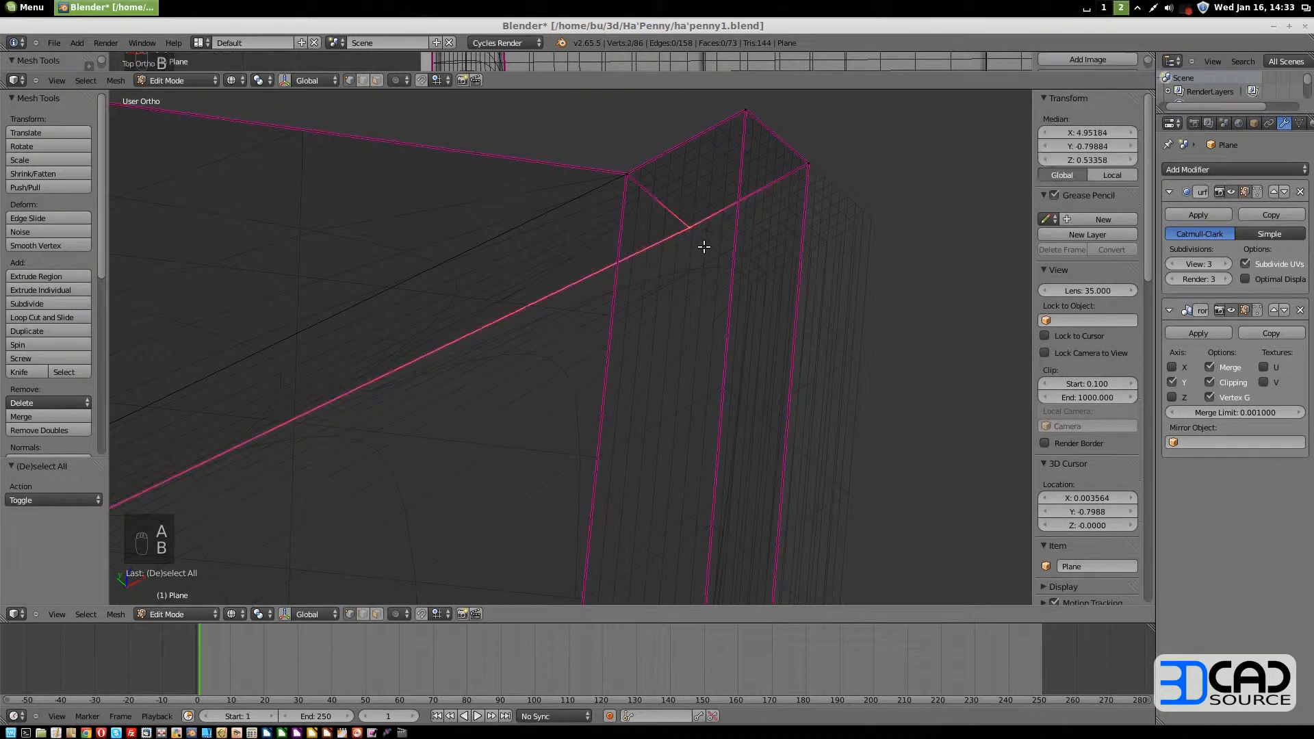
{"action": "key", "text": "alt+m"}
{"action": "left_click", "coordinate": [683, 313]}
{"action": "scroll", "coordinate": [683, 313], "scroll_direction": "down", "scroll_amount": 12}
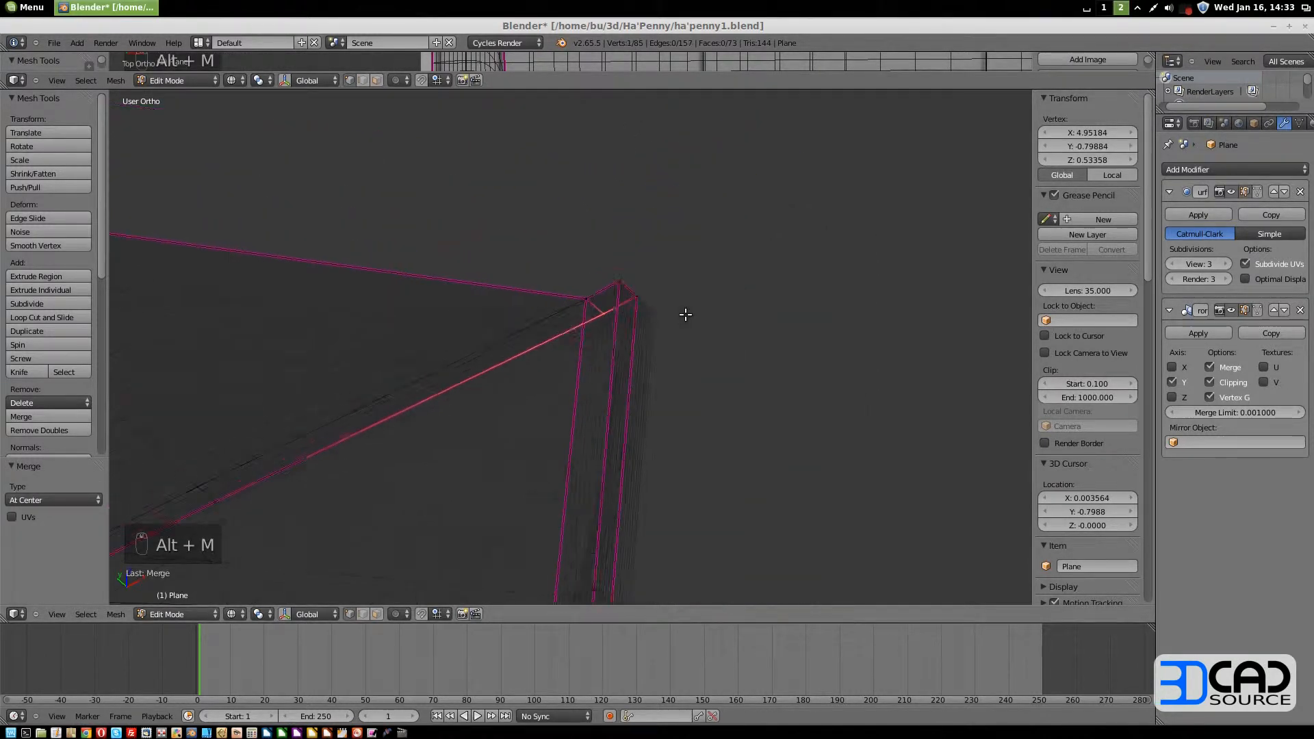
Show the whole hull in solid shading and resize the two stacked 3D views to roughly equal heights
{"action": "key", "text": "z"}
{"action": "middle_click_drag", "start_coordinate": [382, 518], "coordinate": [746, 368], "text": "shift"}
{"action": "scroll", "coordinate": [702, 385], "scroll_direction": "down", "scroll_amount": 6}
{"action": "middle_click_drag", "start_coordinate": [507, 487], "coordinate": [518, 453], "text": "shift"}
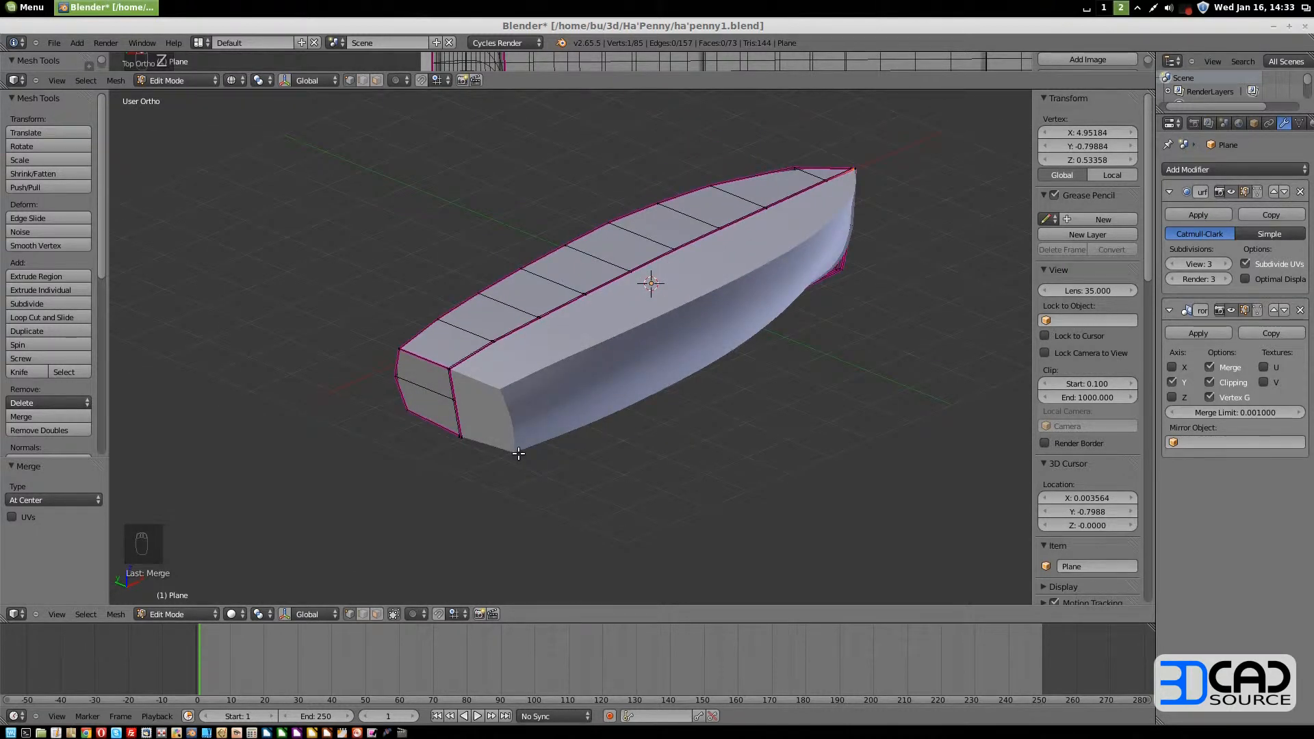
{"action": "left_click_drag", "start_coordinate": [580, 89], "coordinate": [586, 338]}
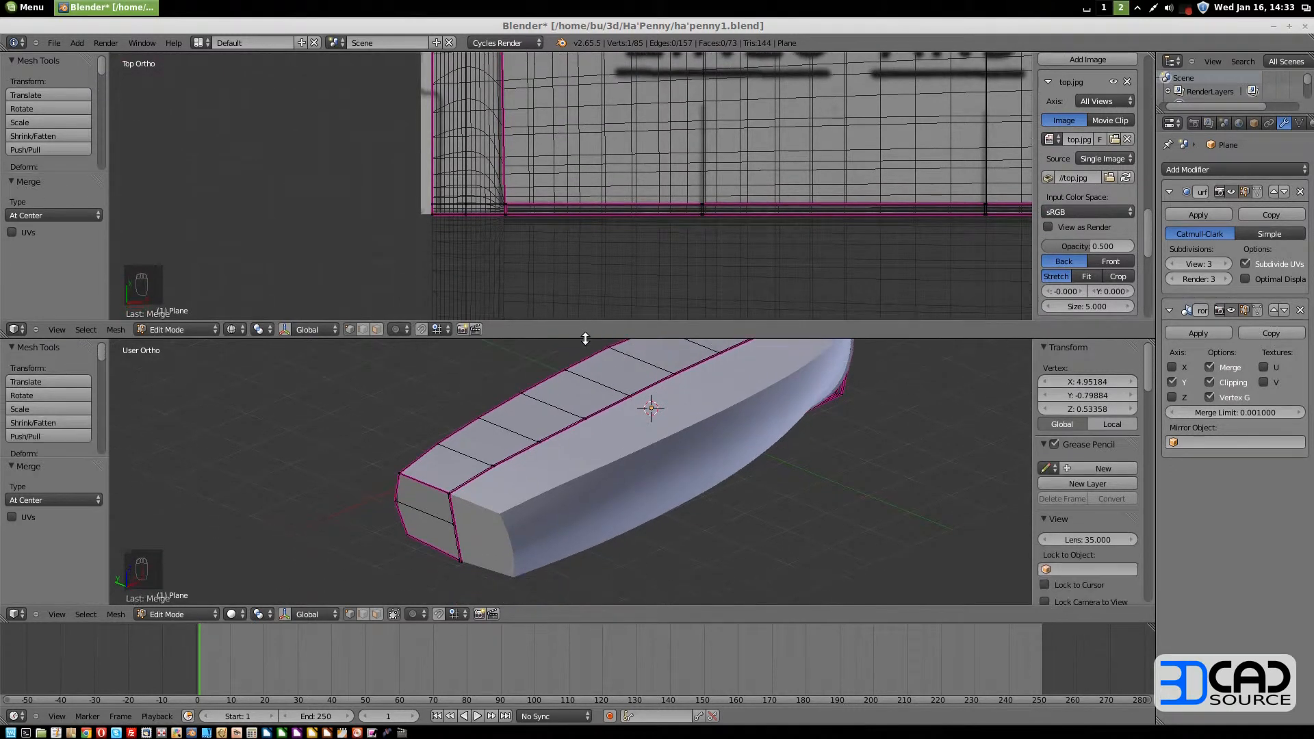
Unlink the current reference images from the background image slots of both the top view and the lower view
{"action": "scroll", "coordinate": [1095, 205], "scroll_direction": "down", "scroll_amount": 10}
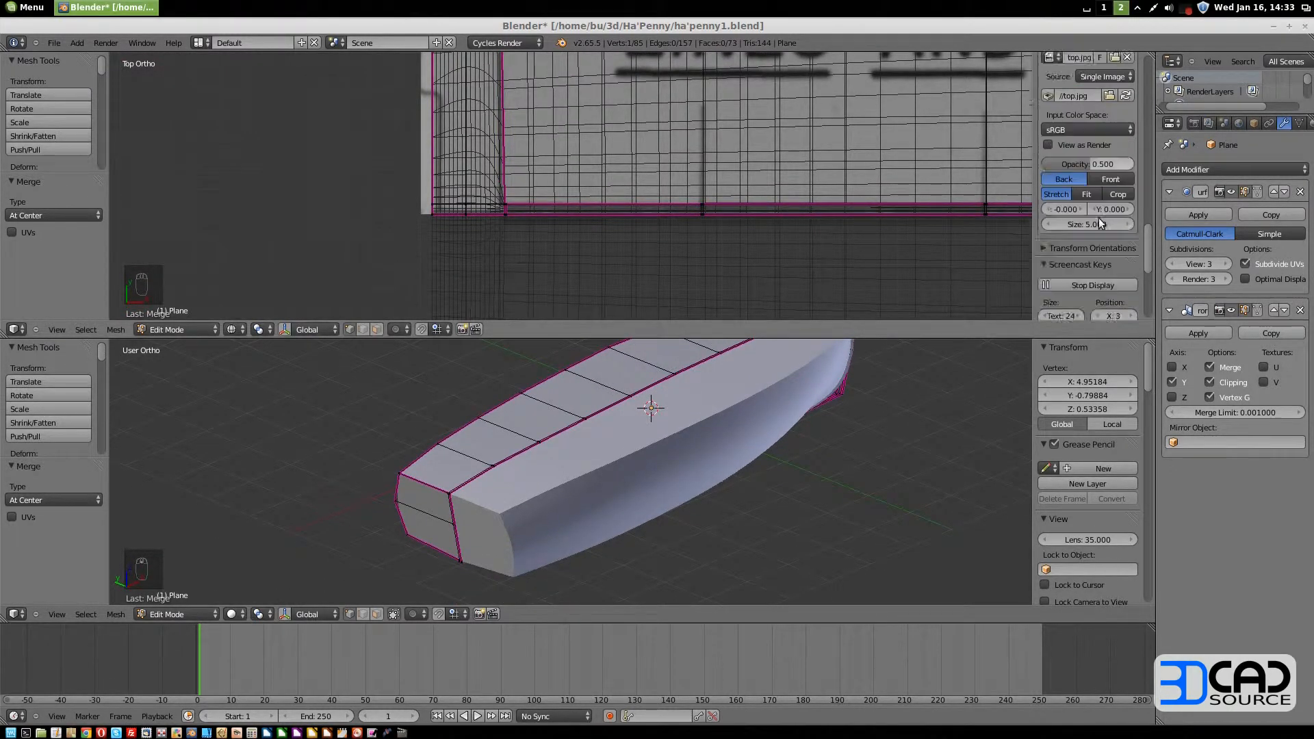
{"action": "scroll", "coordinate": [1110, 187], "scroll_direction": "up", "scroll_amount": 8}
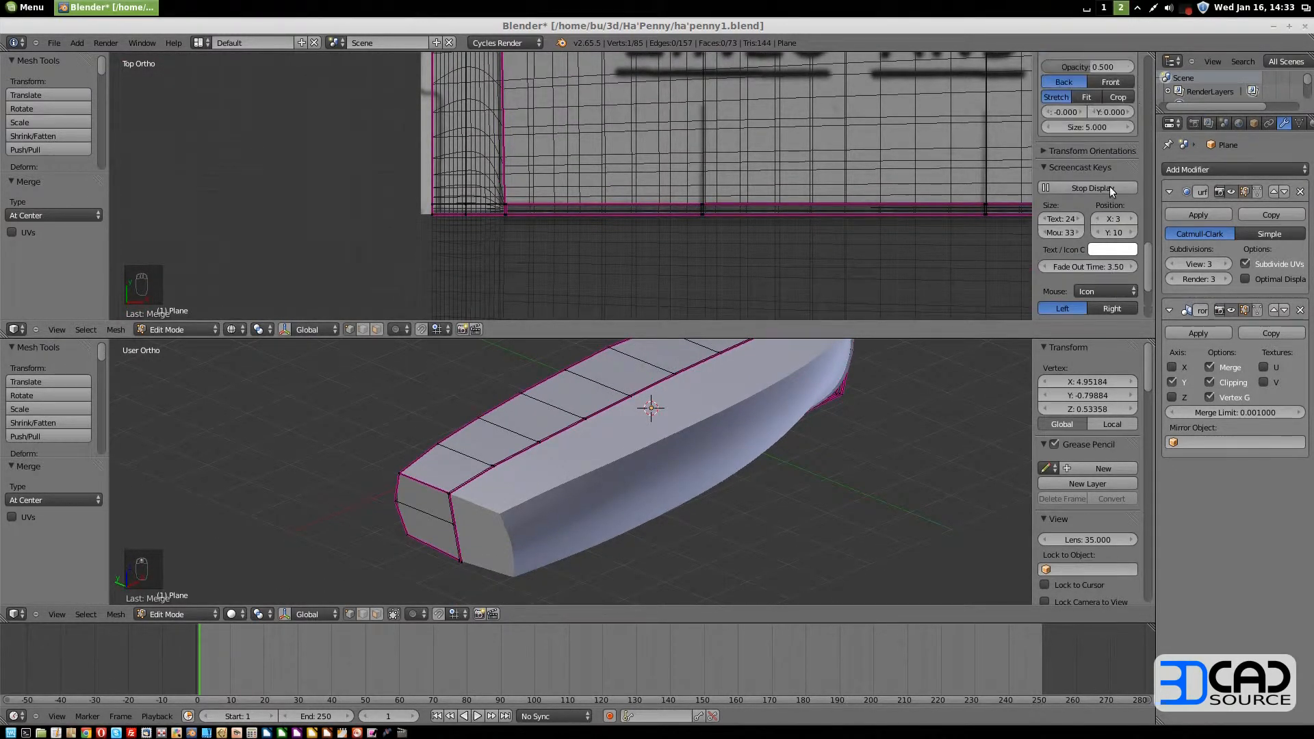
{"action": "scroll", "coordinate": [1104, 194], "scroll_direction": "up", "scroll_amount": 4}
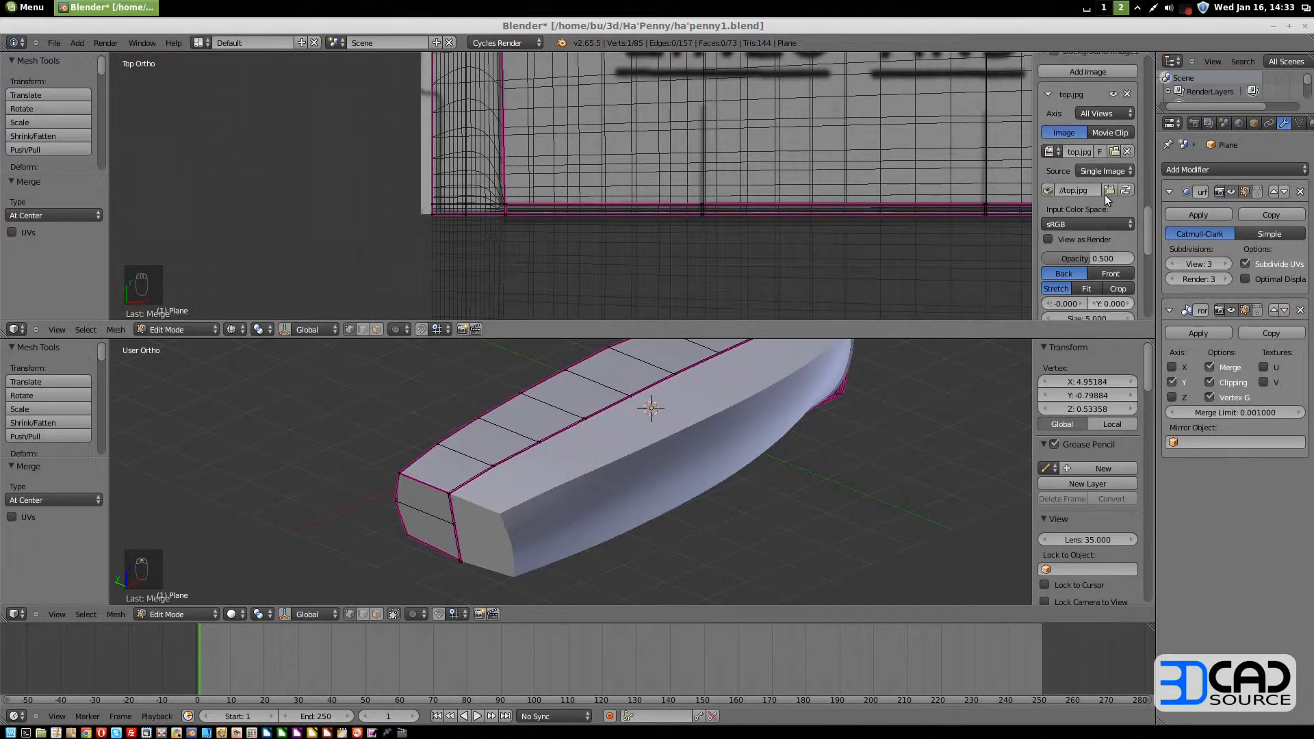
{"action": "left_click", "coordinate": [1127, 152]}
{"action": "scroll", "coordinate": [1100, 426], "scroll_direction": "down", "scroll_amount": 15}
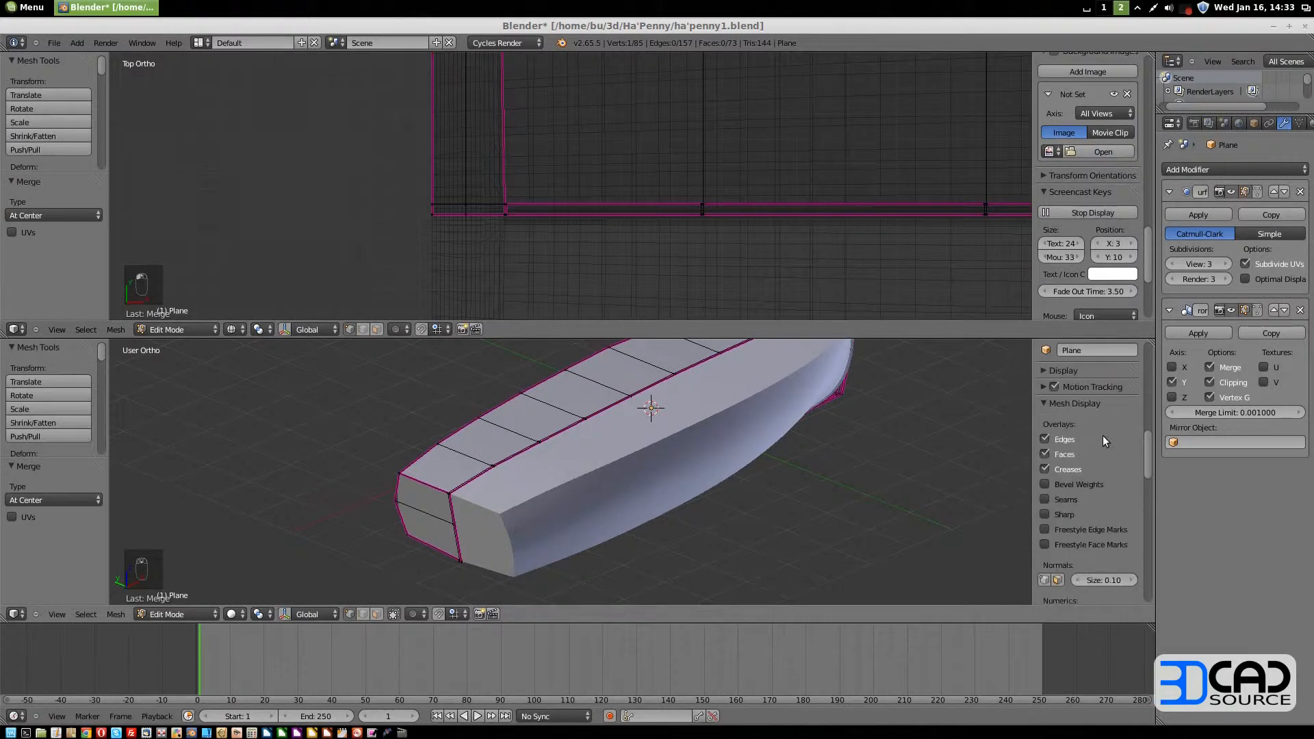
{"action": "left_click", "coordinate": [1127, 409]}
Load top_o.jpg as the top view's background image
{"action": "scroll", "coordinate": [1082, 442], "scroll_direction": "up", "scroll_amount": 15}
{"action": "scroll", "coordinate": [1096, 245], "scroll_direction": "up", "scroll_amount": 4}
{"action": "left_click", "coordinate": [1094, 237]}
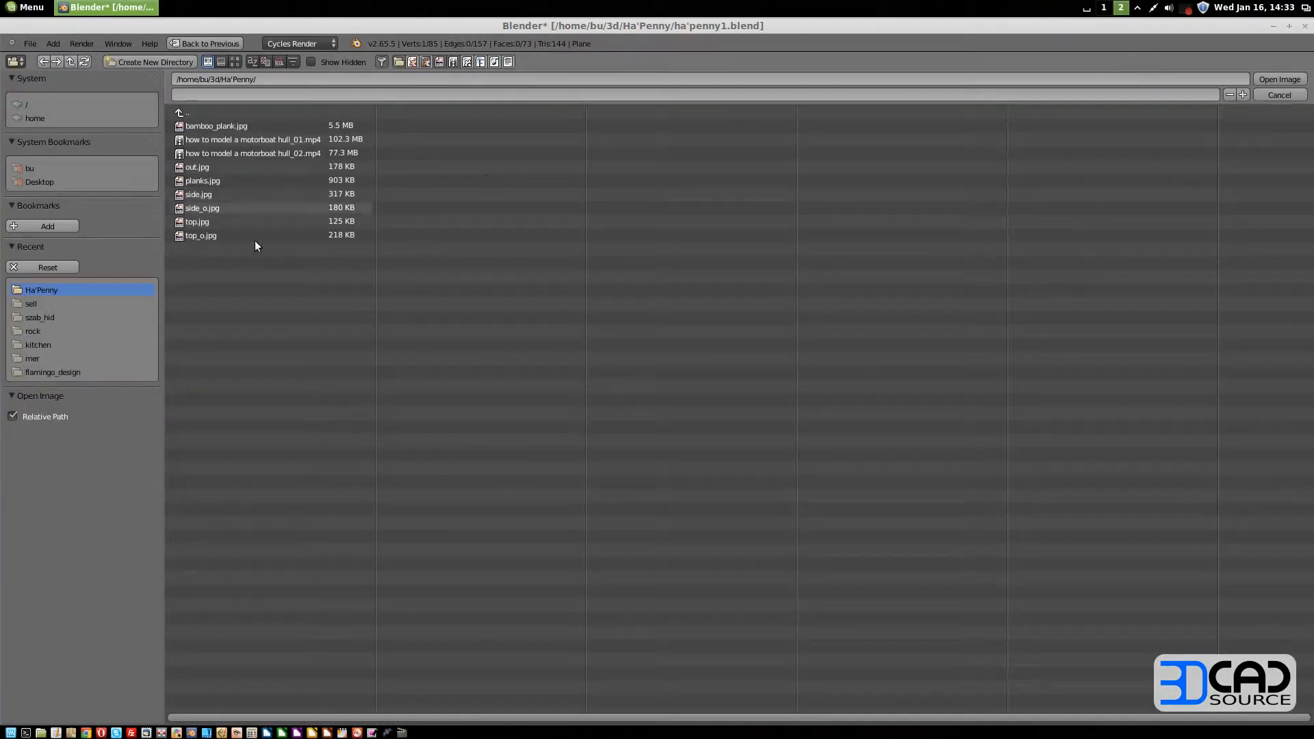
{"action": "double_click", "coordinate": [204, 236]}
Load side_o.jpg as the lower view's background image and show the hull there from the front in wireframe
{"action": "scroll", "coordinate": [1089, 480], "scroll_direction": "down", "scroll_amount": 10}
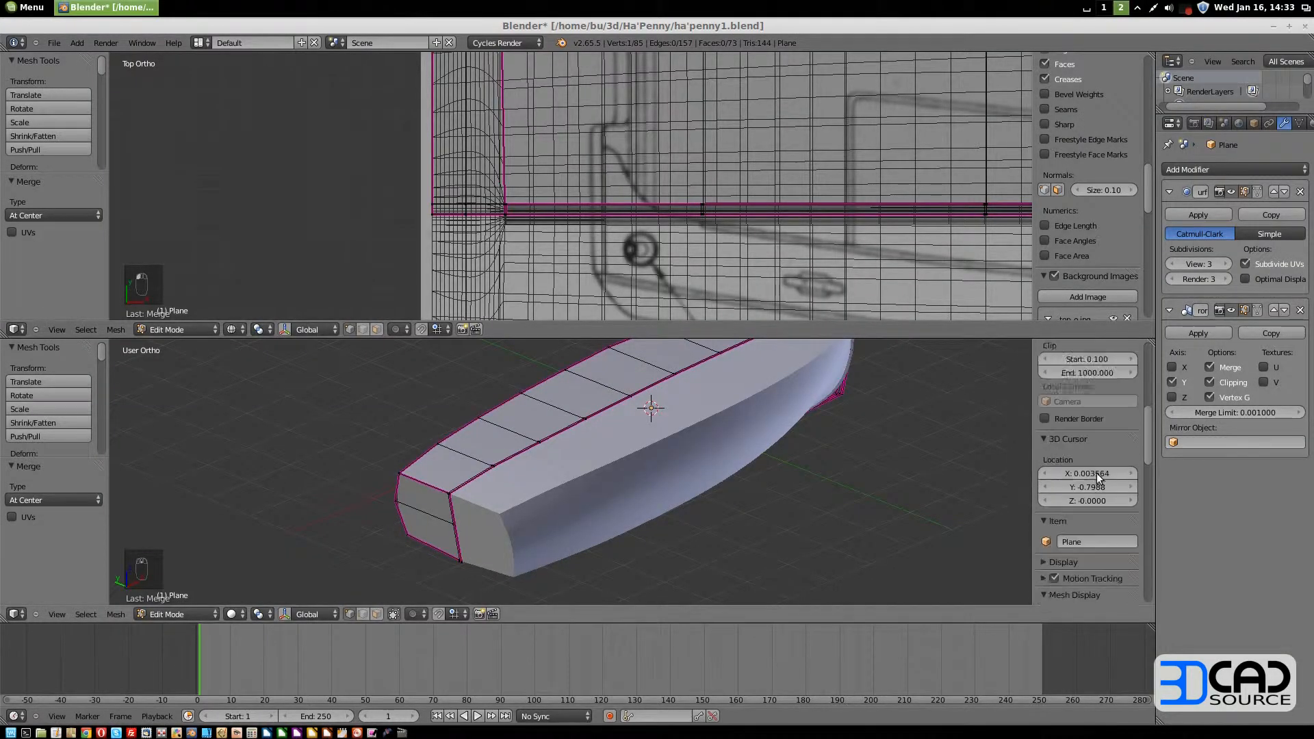
{"action": "scroll", "coordinate": [1090, 481], "scroll_direction": "up", "scroll_amount": 1}
{"action": "left_click", "coordinate": [1095, 470]}
{"action": "left_click", "coordinate": [1091, 548]}
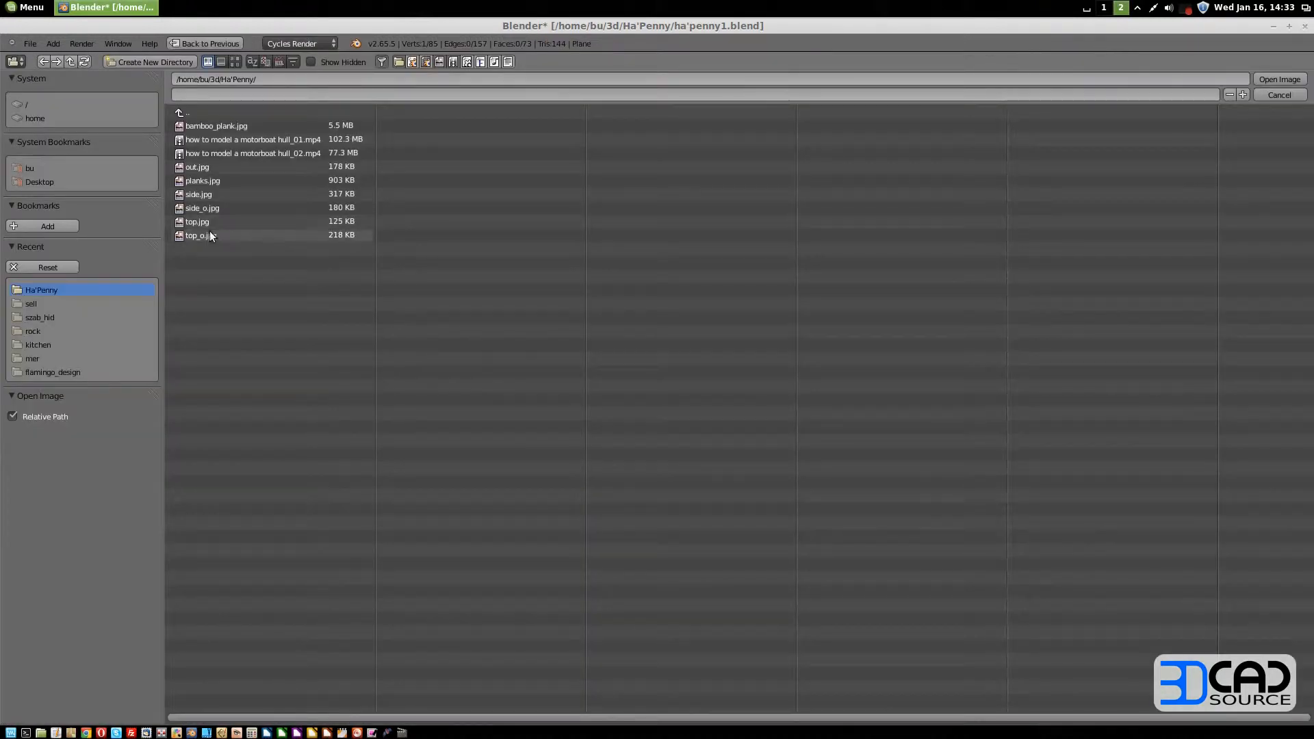
{"action": "double_click", "coordinate": [202, 208]}
{"action": "key", "text": "KP_1"}
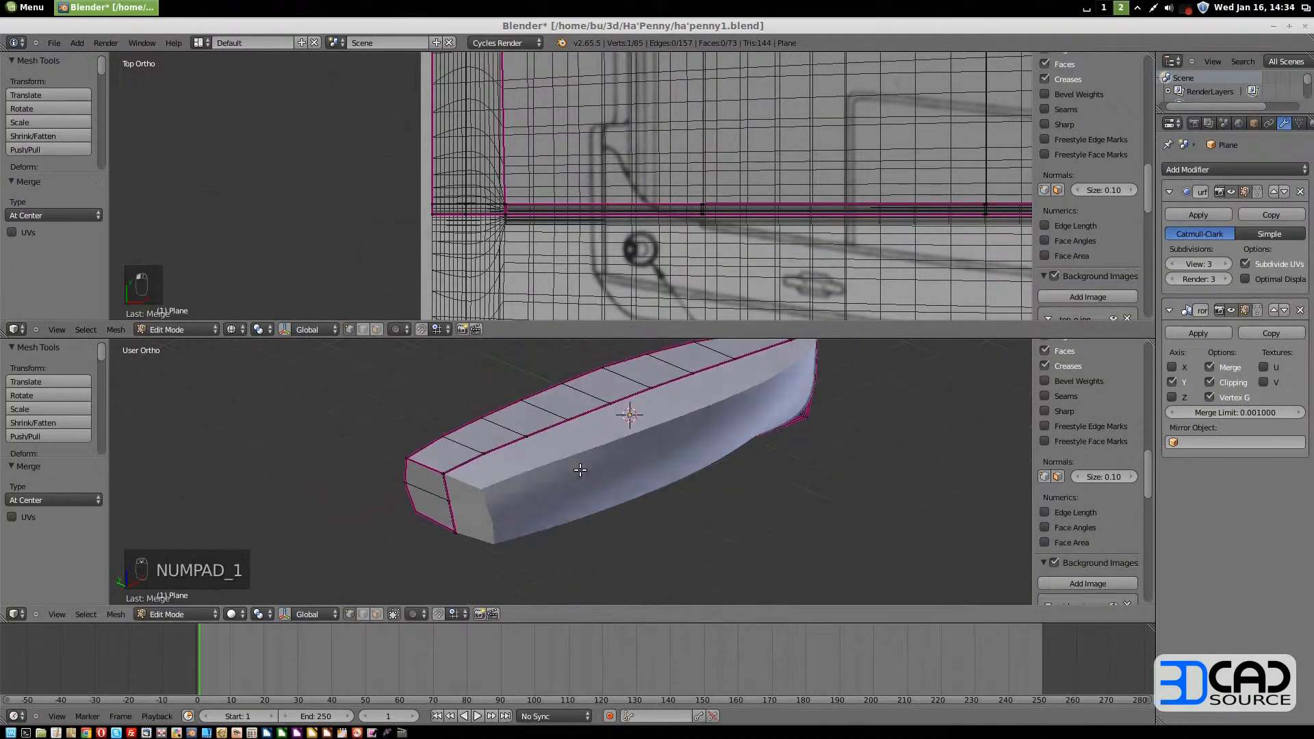
{"action": "key", "text": "z"}
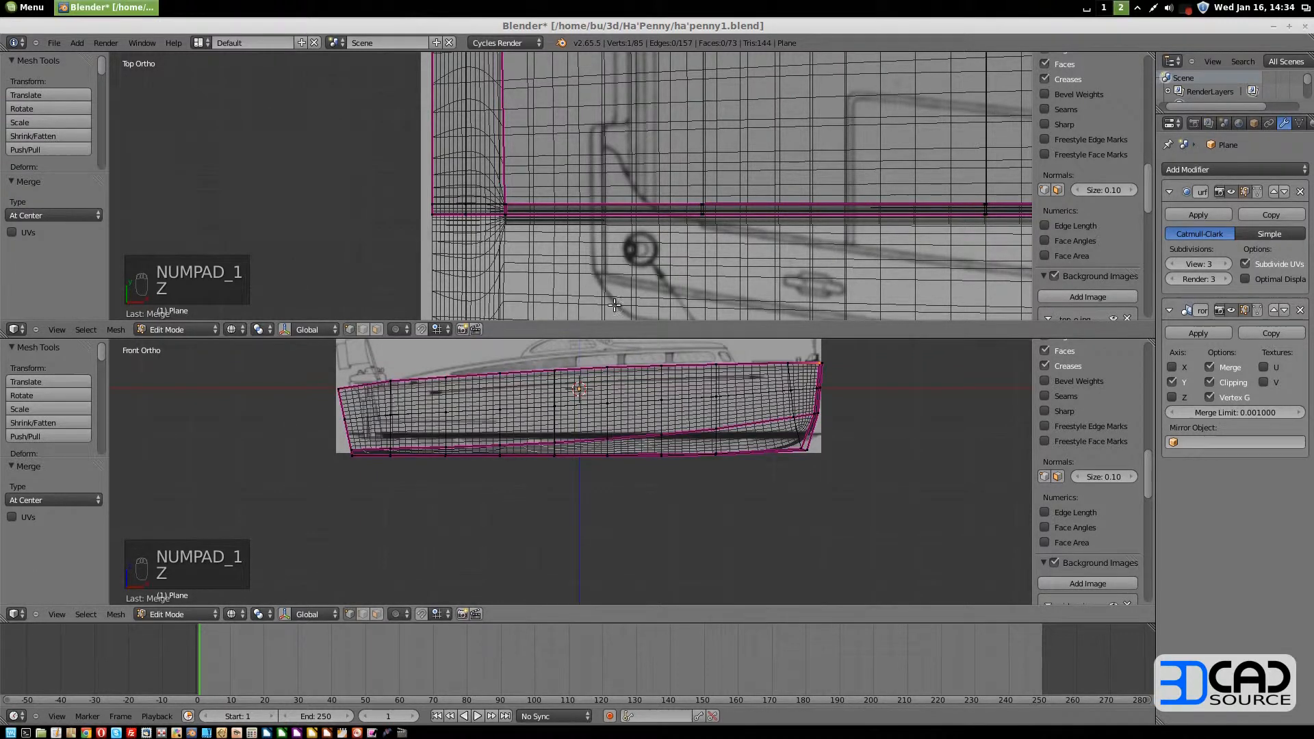
Set the front view background image's offset to X -0.4 and Y 0.09
{"action": "middle_click_drag", "start_coordinate": [807, 244], "coordinate": [521, 239], "text": "shift"}
{"action": "scroll", "coordinate": [521, 238], "scroll_direction": "down", "scroll_amount": 6}
{"action": "scroll", "coordinate": [521, 238], "scroll_direction": "down", "scroll_amount": 1}
{"action": "middle_click_drag", "start_coordinate": [717, 193], "coordinate": [518, 242], "text": "shift"}
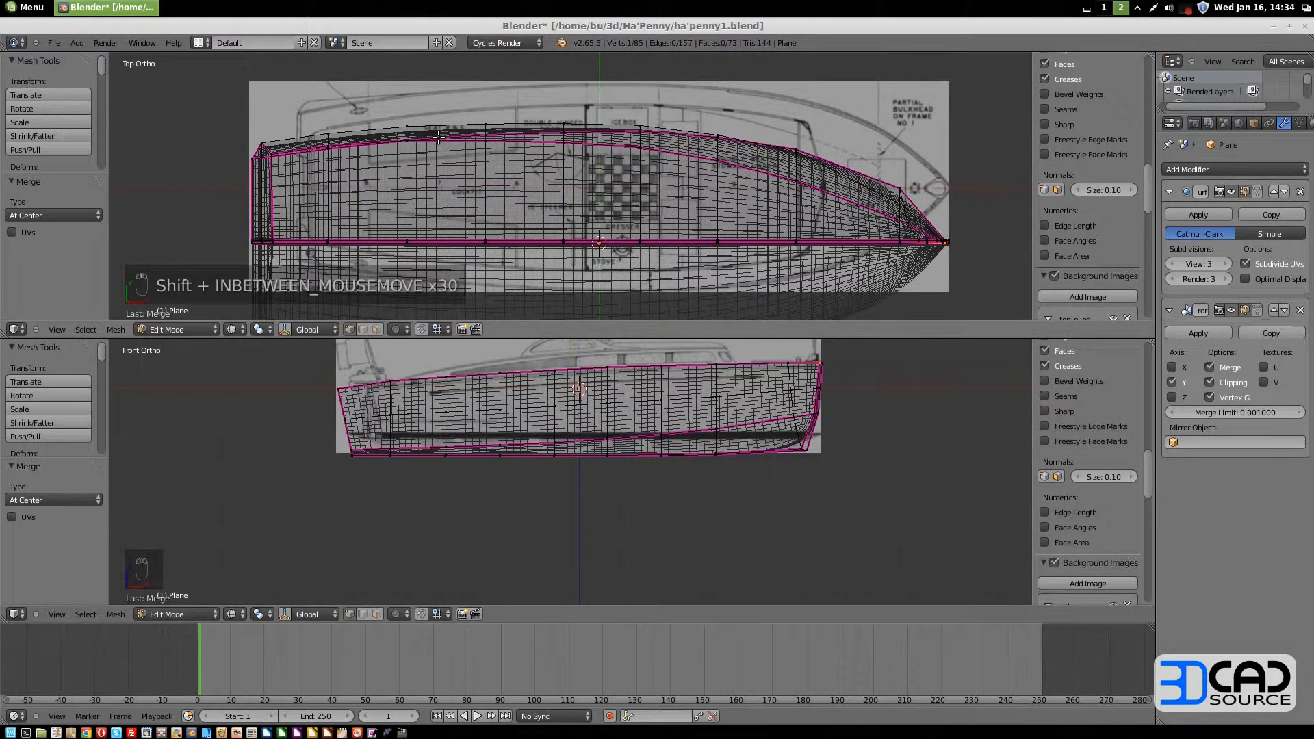
{"action": "left_click", "coordinate": [1065, 432]}
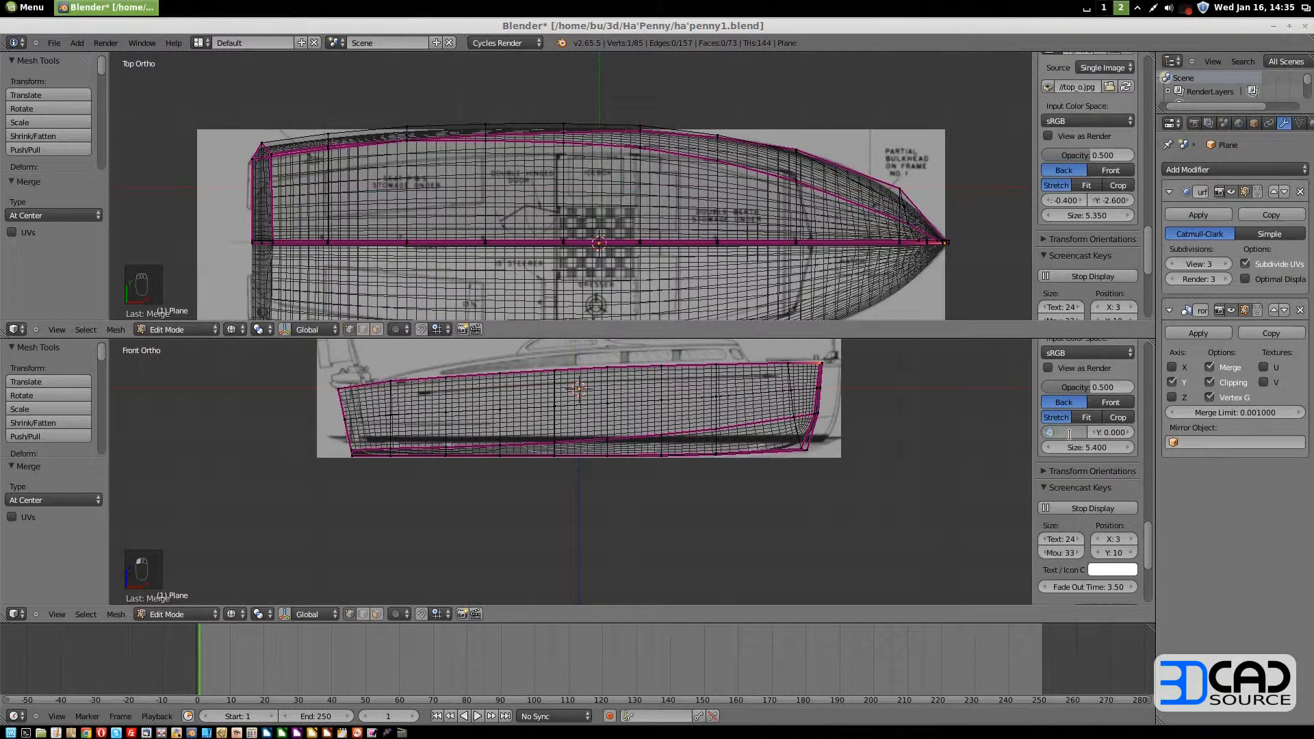
{"action": "type", "text": "-0.4"}
{"action": "key", "text": "Return"}
{"action": "left_click", "coordinate": [1118, 433]}
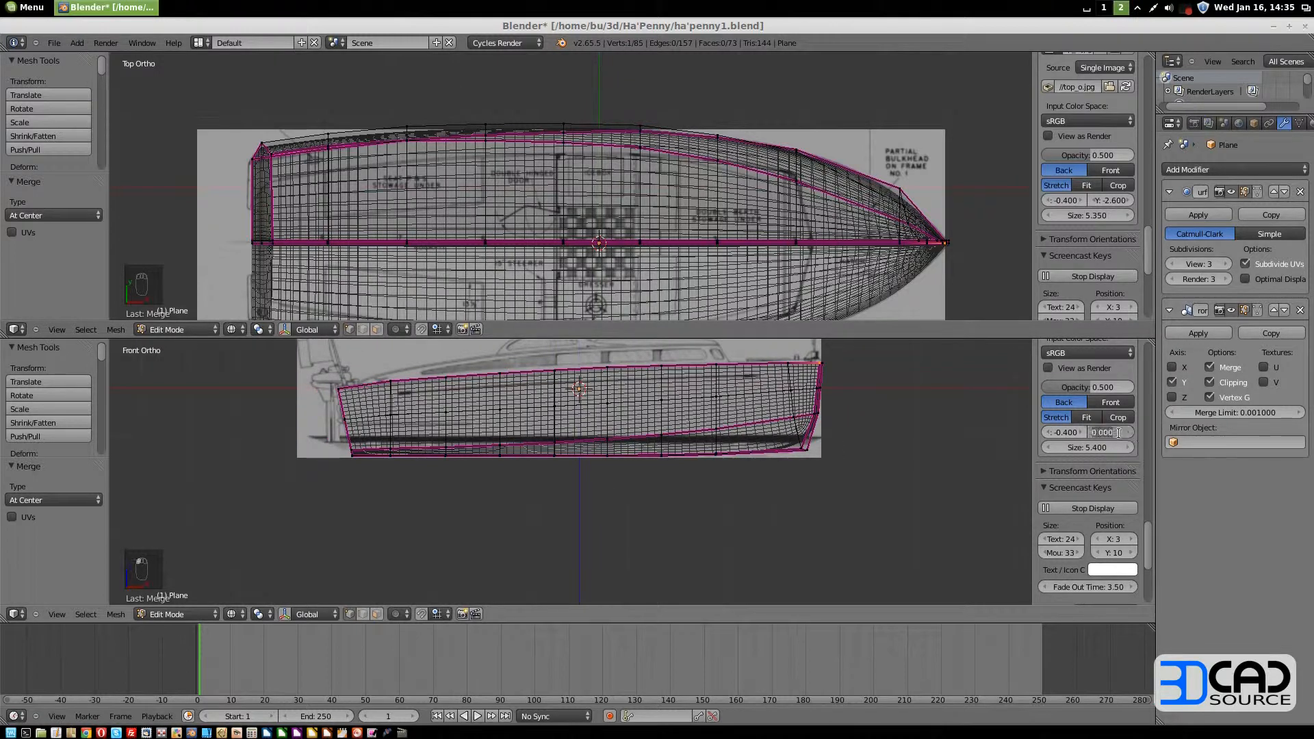
{"action": "key", "text": "Return"}
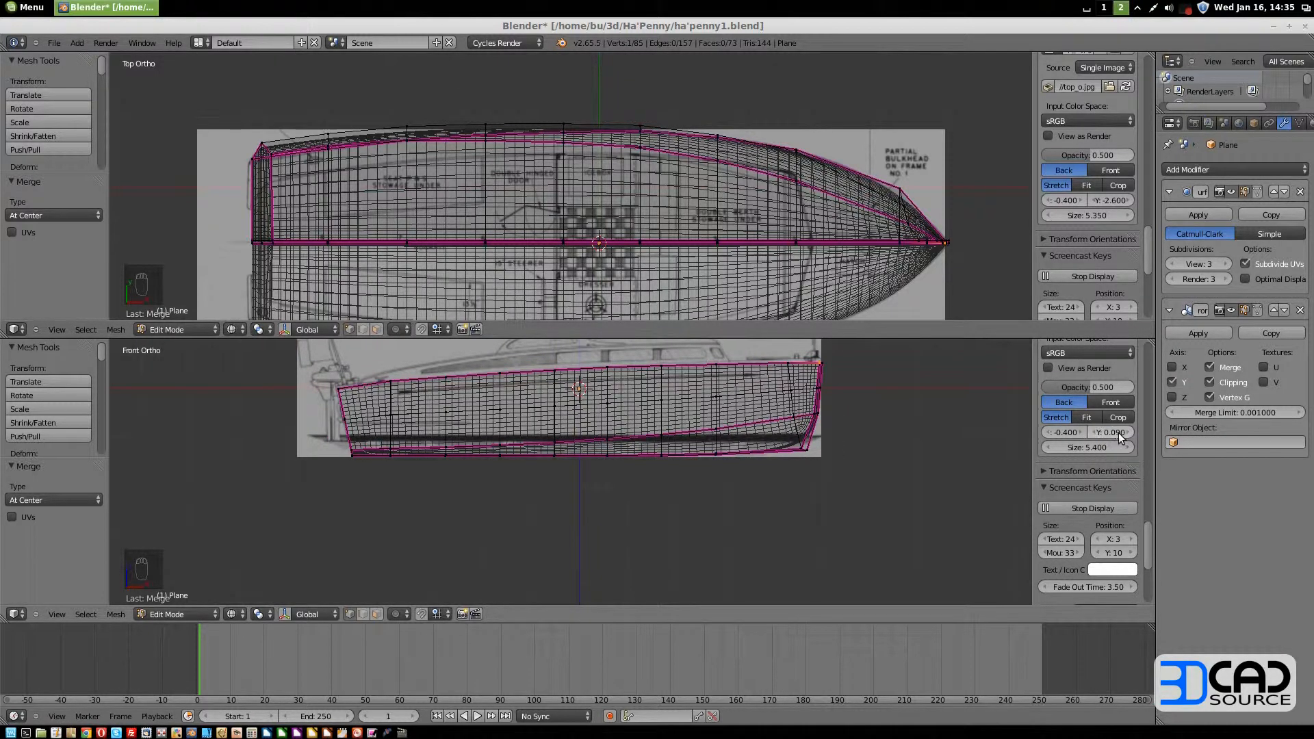
Add a lengthwise loop cut through the deck and transom, slid outward toward the deck's outer edge
{"action": "middle_click_drag", "start_coordinate": [626, 413], "coordinate": [640, 459], "text": "shift"}
{"action": "scroll", "coordinate": [628, 477], "scroll_direction": "up", "scroll_amount": 2}
{"action": "middle_click_drag", "start_coordinate": [579, 258], "coordinate": [587, 202], "text": "shift"}
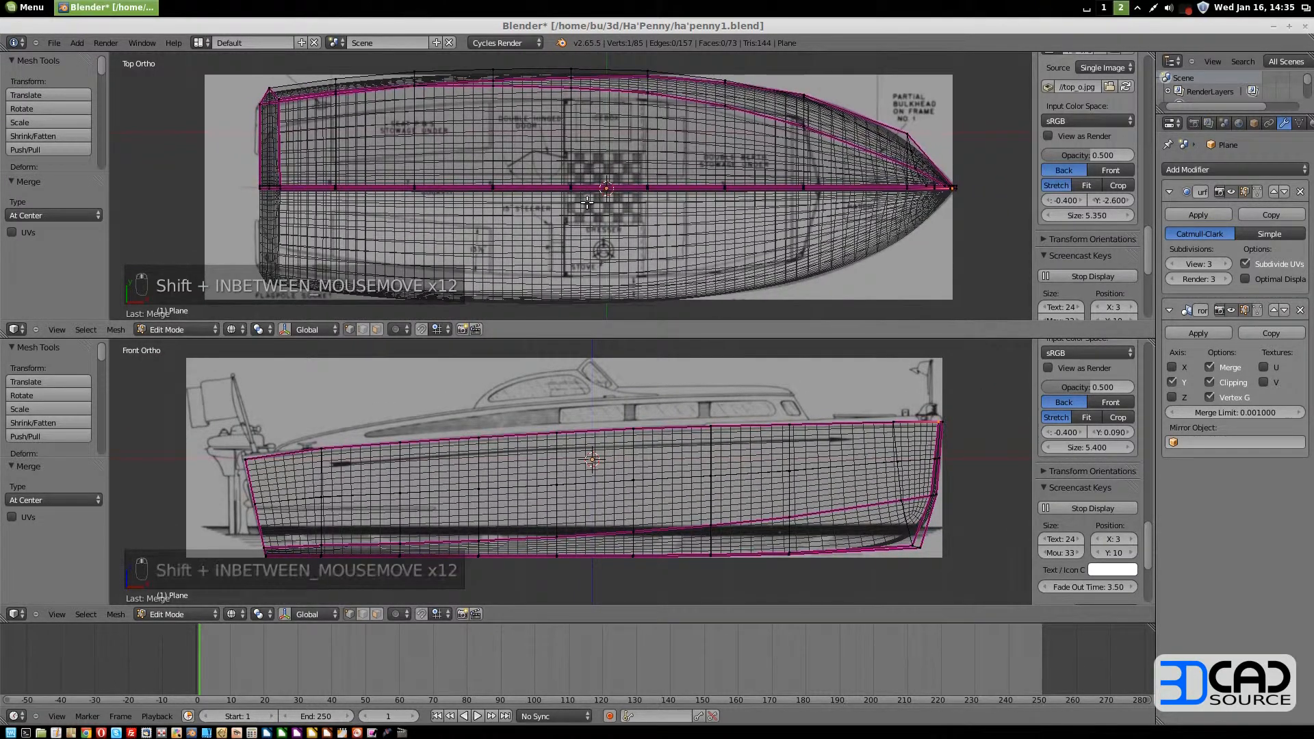
{"action": "key", "text": "ctrl+Tab"}
{"action": "left_click", "coordinate": [493, 171]}
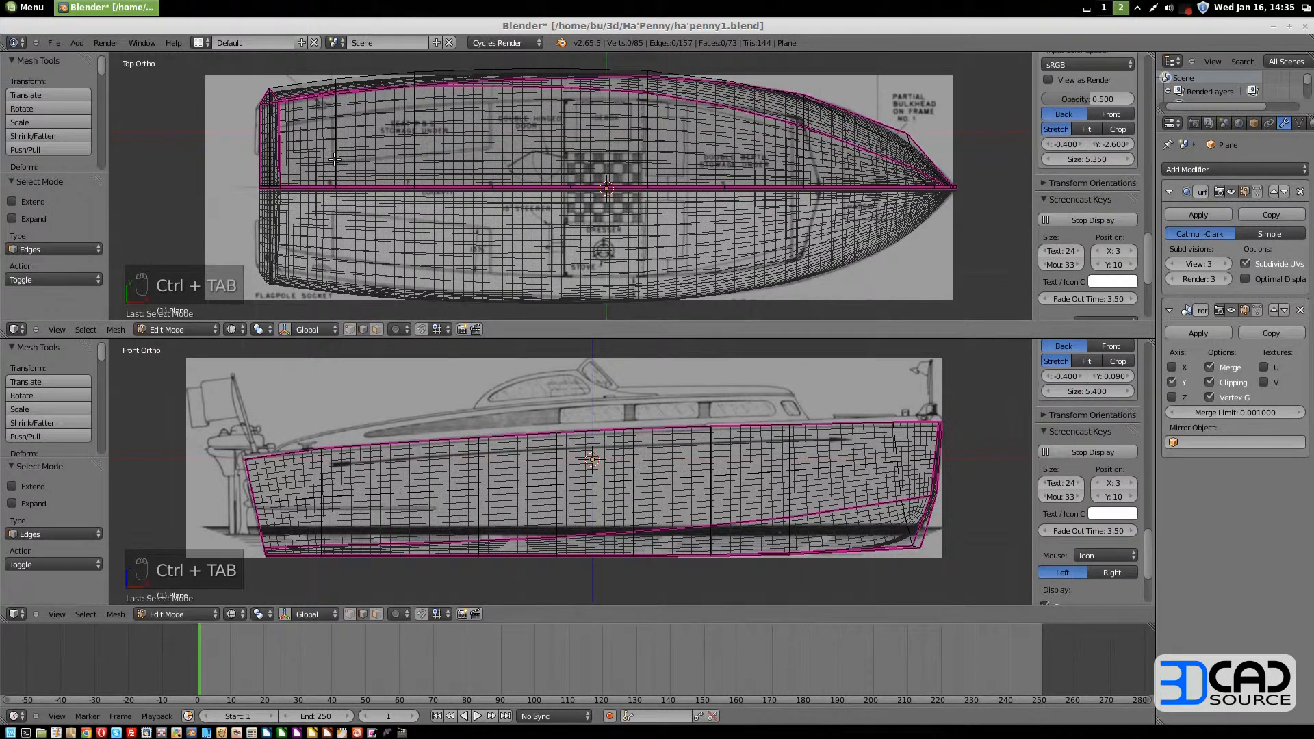
{"action": "right_click", "coordinate": [408, 162]}
{"action": "middle_click_drag", "start_coordinate": [503, 217], "coordinate": [438, 118]}
{"action": "middle_click_drag", "start_coordinate": [673, 183], "coordinate": [597, 174]}
{"action": "key", "text": "KP_7"}
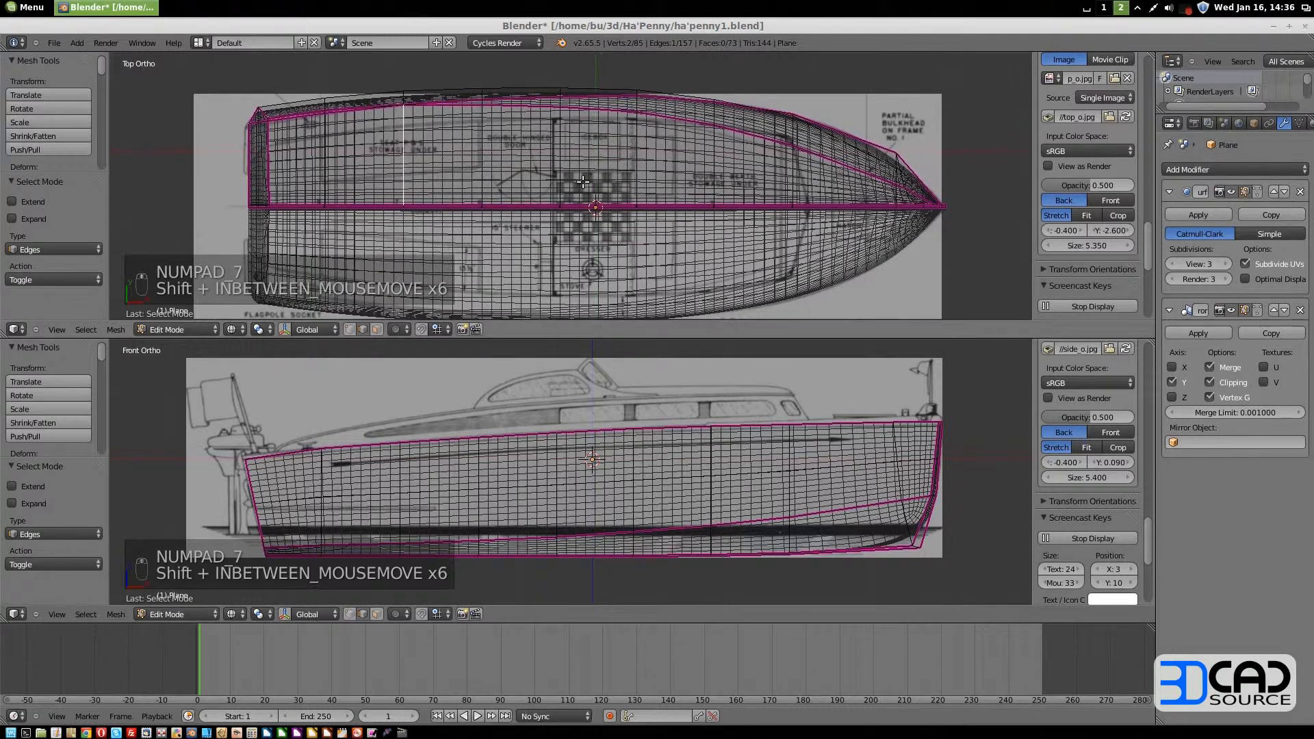
{"action": "key", "text": "ctrl+r"}
{"action": "left_click", "coordinate": [575, 164]}
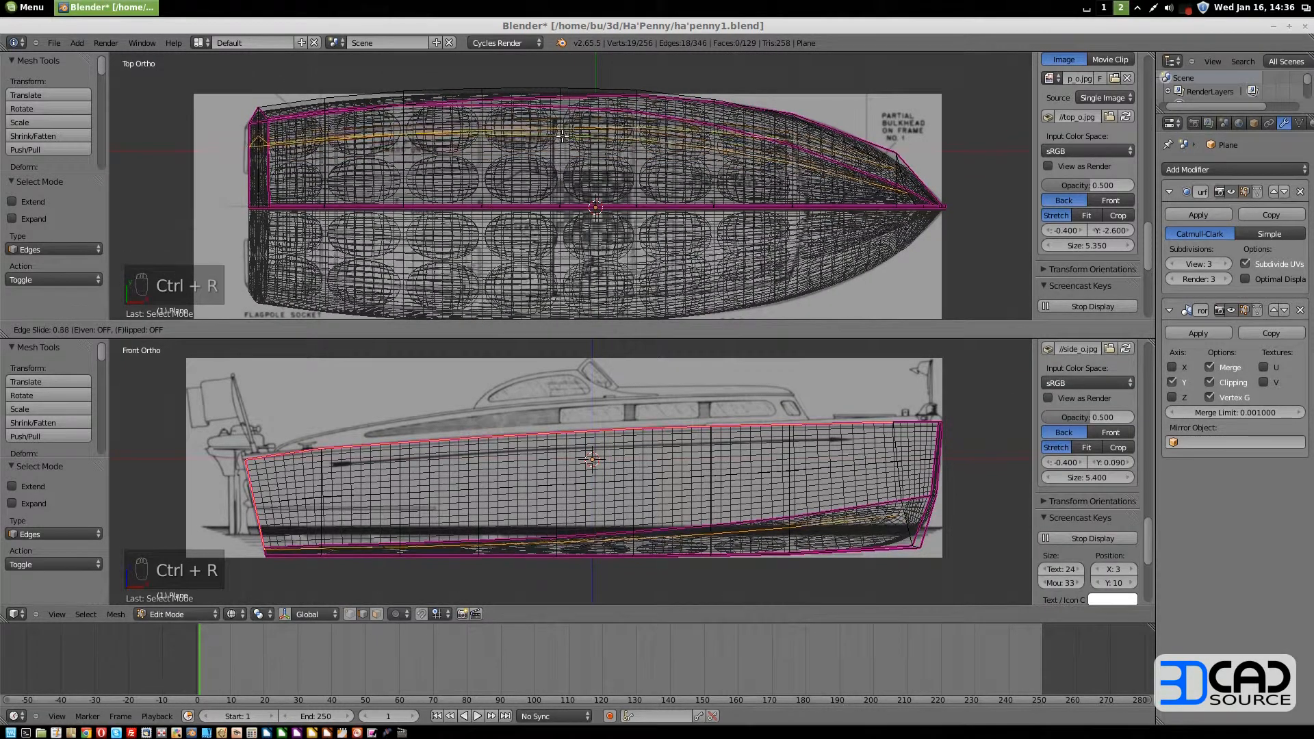
{"action": "left_click", "coordinate": [647, 370]}
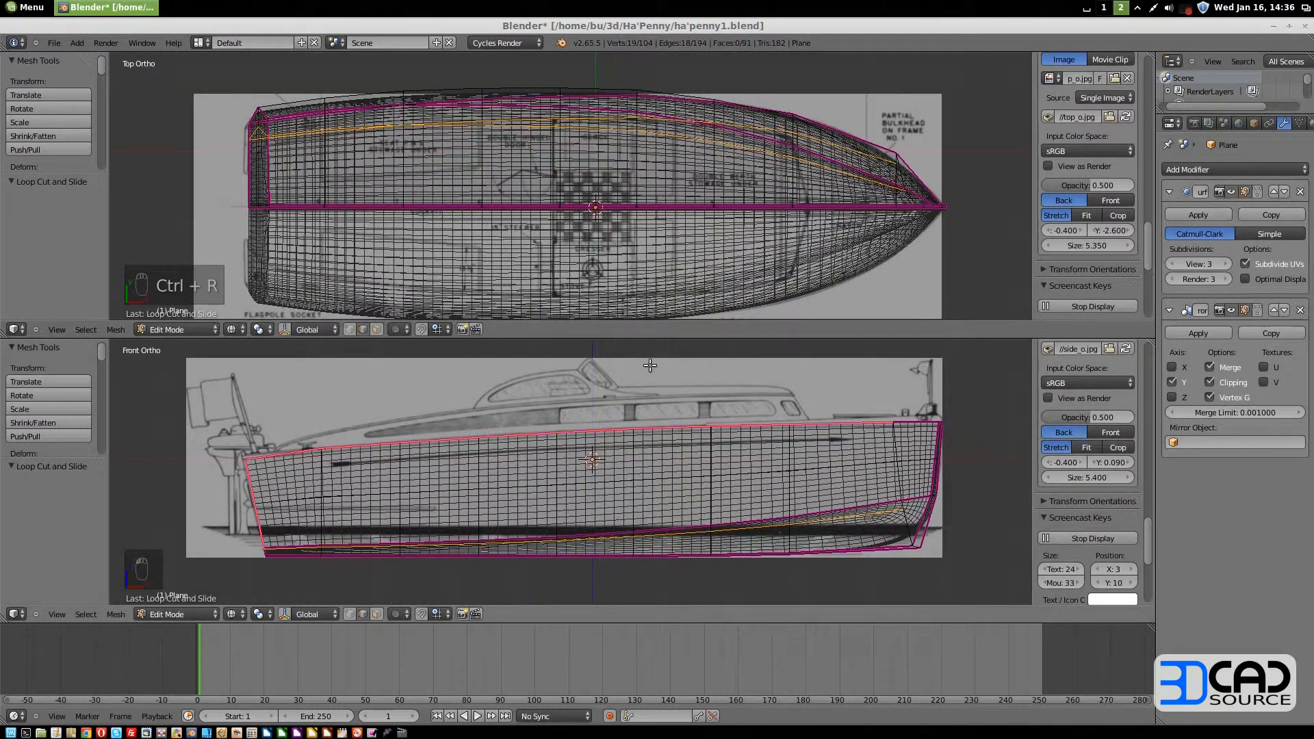
Select the four wide inboard deck faces from the transom to midships in face select mode
{"action": "middle_click_drag", "start_coordinate": [522, 460], "coordinate": [597, 490]}
{"action": "key", "text": "z"}
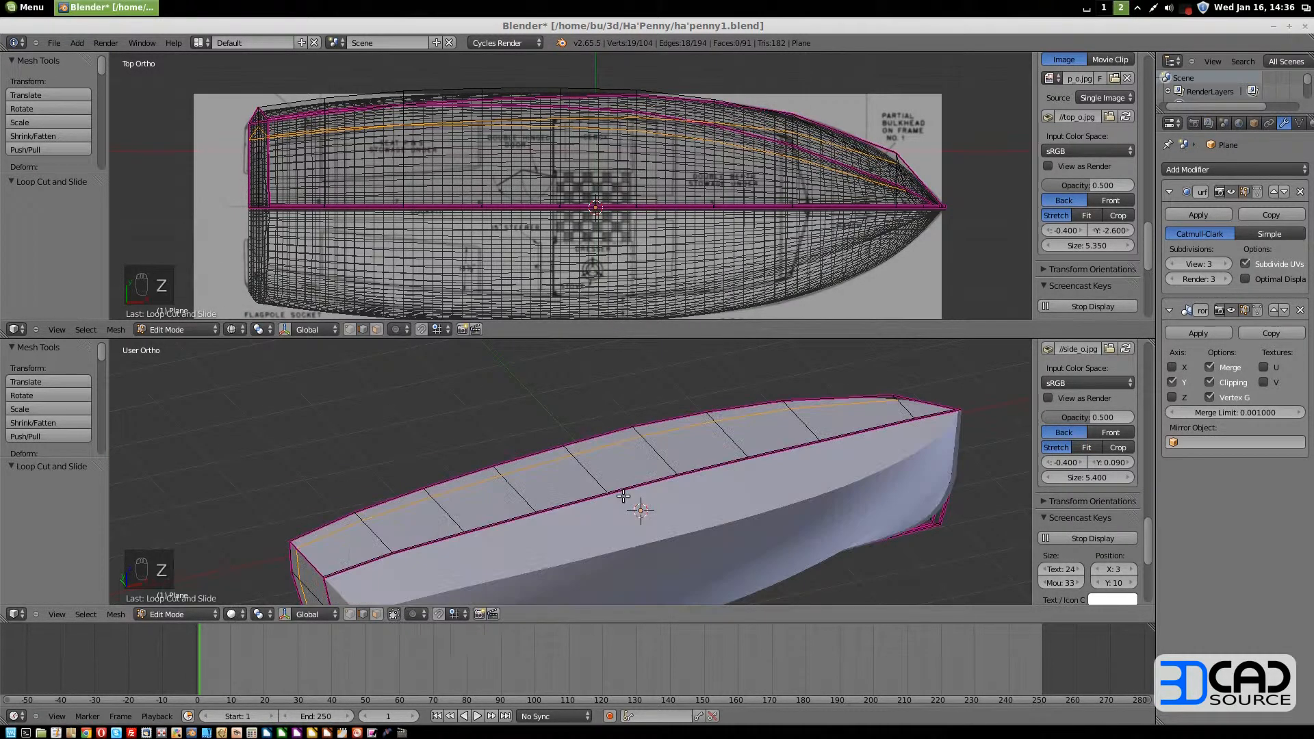
{"action": "key", "text": "ctrl+Tab"}
{"action": "left_click", "coordinate": [602, 510]}
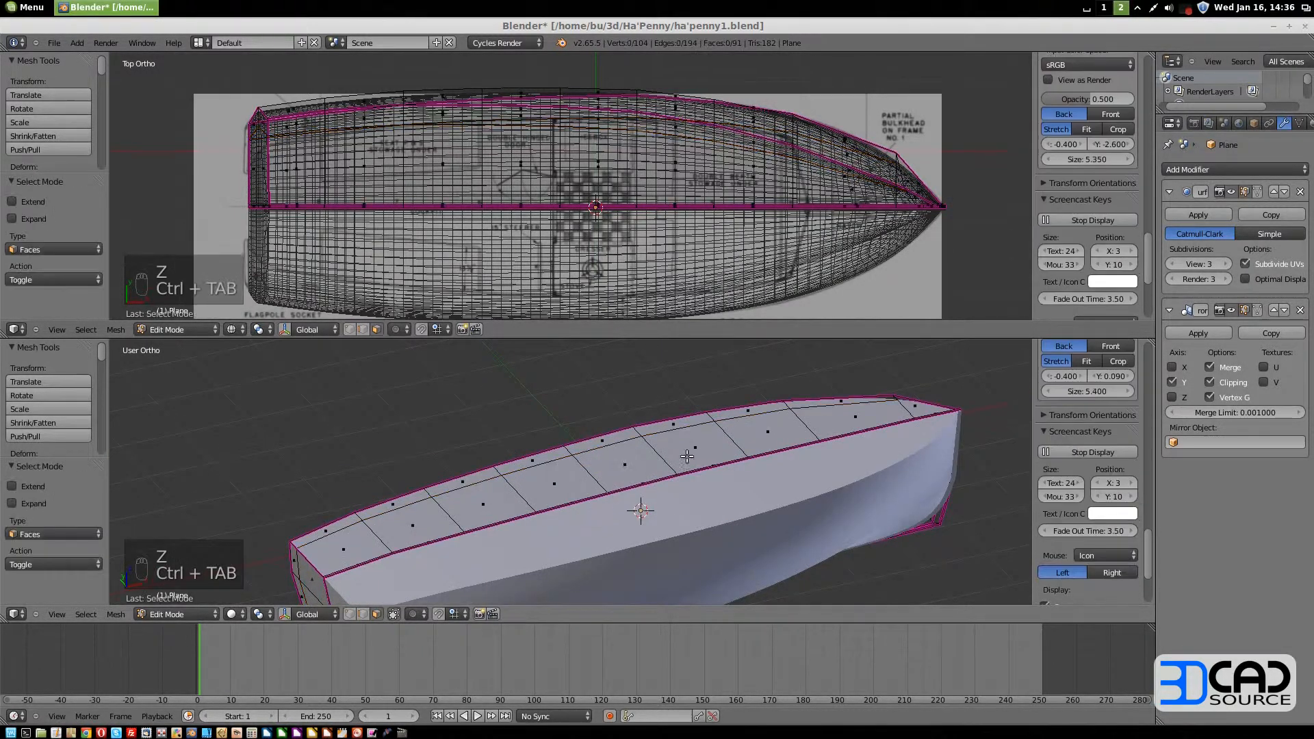
{"action": "right_click", "coordinate": [625, 466]}
{"action": "right_click", "coordinate": [558, 484]}
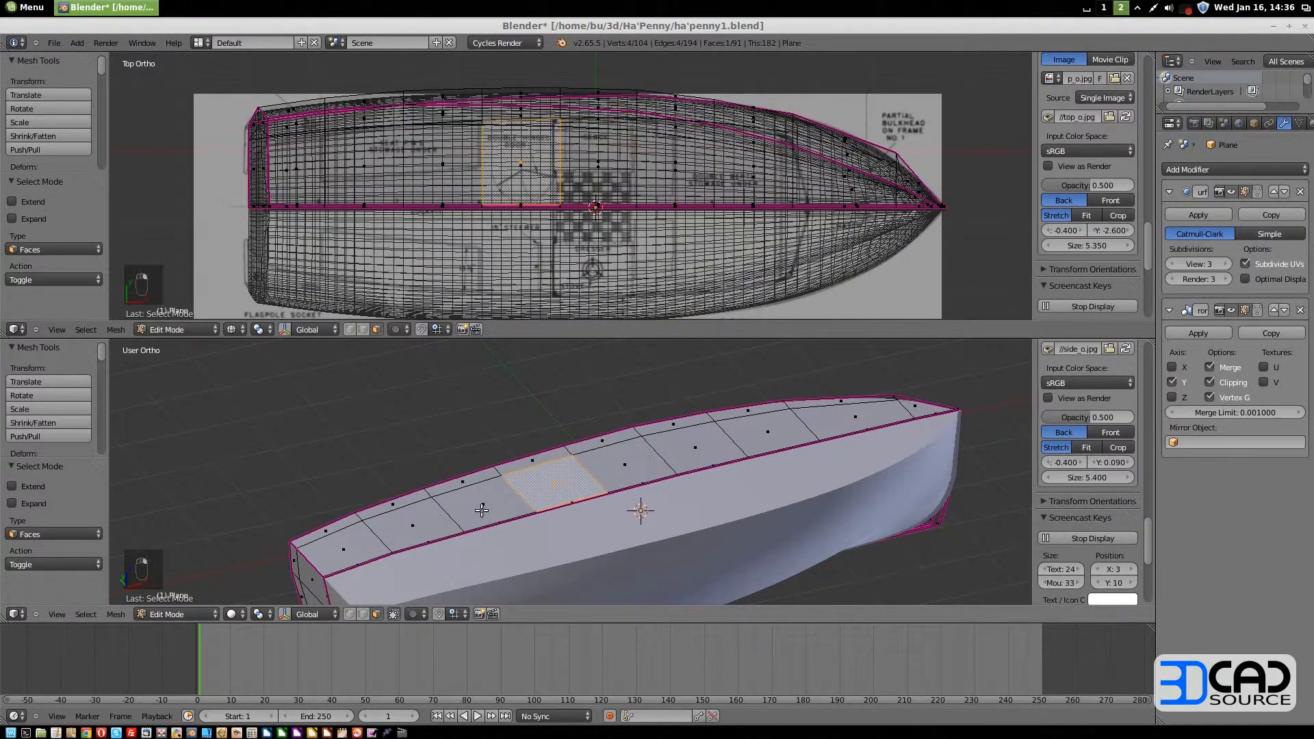
{"action": "right_click", "coordinate": [483, 509], "text": "shift"}
{"action": "right_click", "coordinate": [387, 541], "text": "shift"}
{"action": "right_click", "coordinate": [344, 551], "text": "shift"}
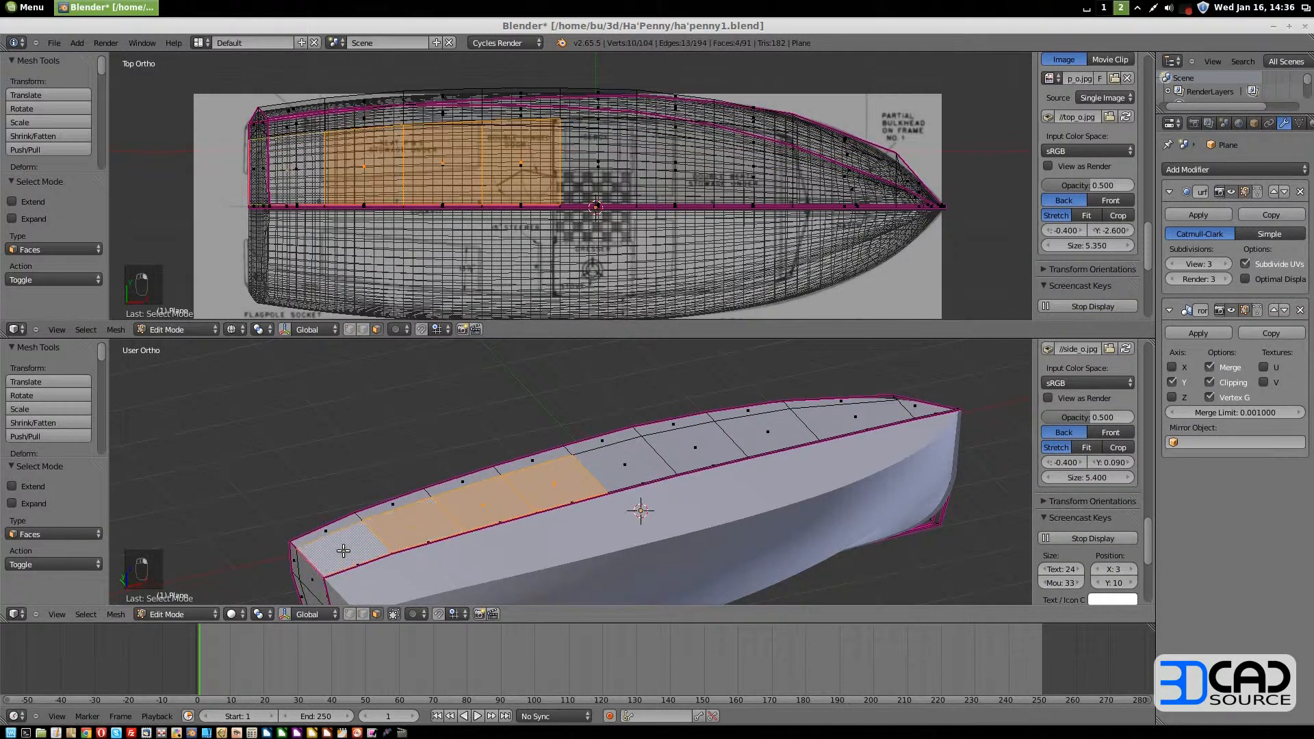
Add the four thin centreline strip faces beside the selected inboard deck faces to the selection and delete them all as faces
{"action": "middle_click_drag", "start_coordinate": [552, 549], "coordinate": [590, 456], "text": "shift"}
{"action": "scroll", "coordinate": [461, 472], "scroll_direction": "up", "scroll_amount": 4}
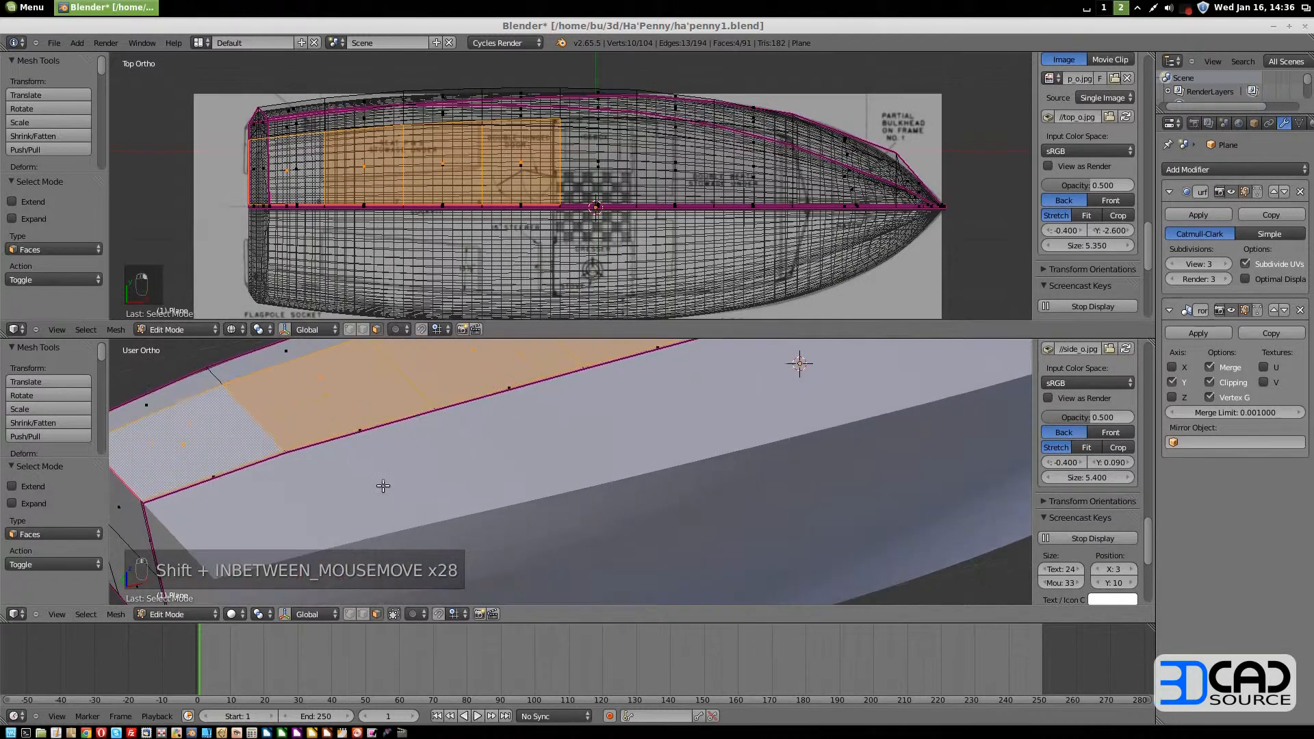
{"action": "middle_click_drag", "start_coordinate": [216, 485], "coordinate": [402, 485], "text": "shift"}
{"action": "right_click", "coordinate": [397, 475], "text": "shift"}
{"action": "right_click", "coordinate": [541, 430], "text": "shift"}
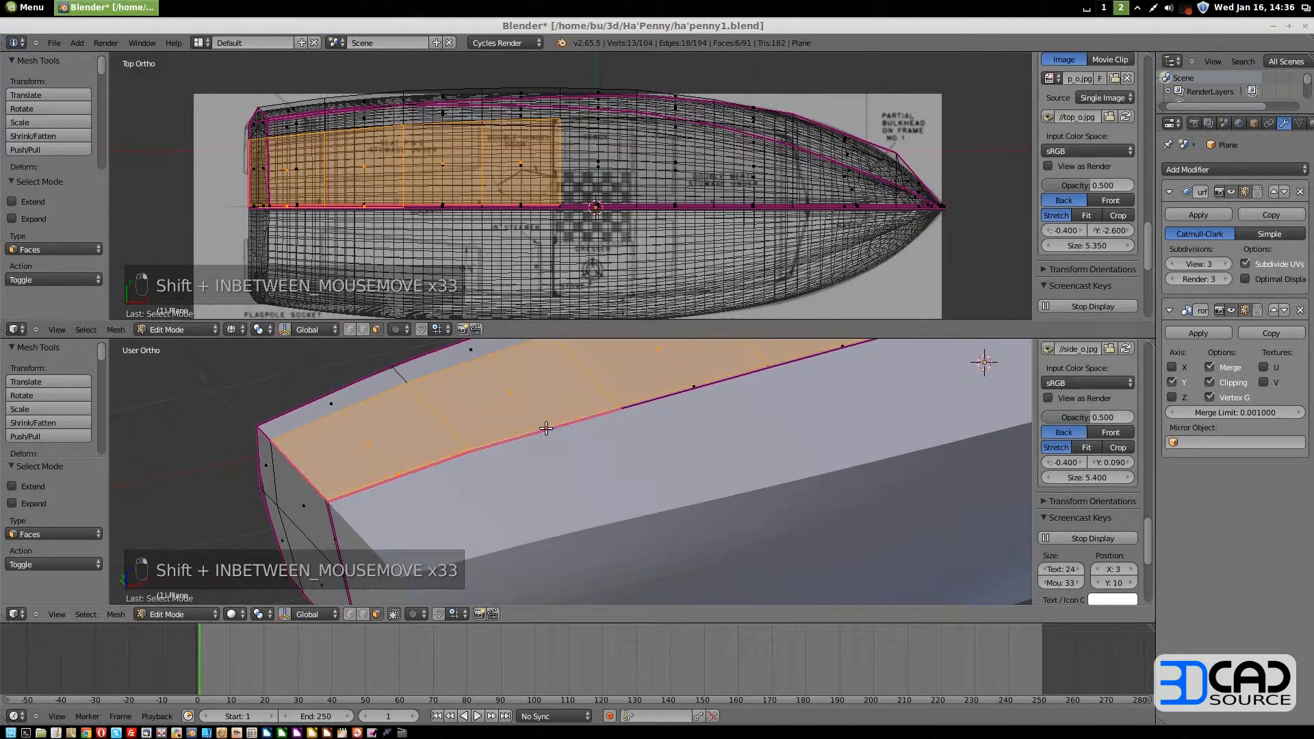
{"action": "right_click", "coordinate": [695, 388], "text": "shift"}
{"action": "middle_click_drag", "start_coordinate": [850, 397], "coordinate": [531, 532], "text": "shift"}
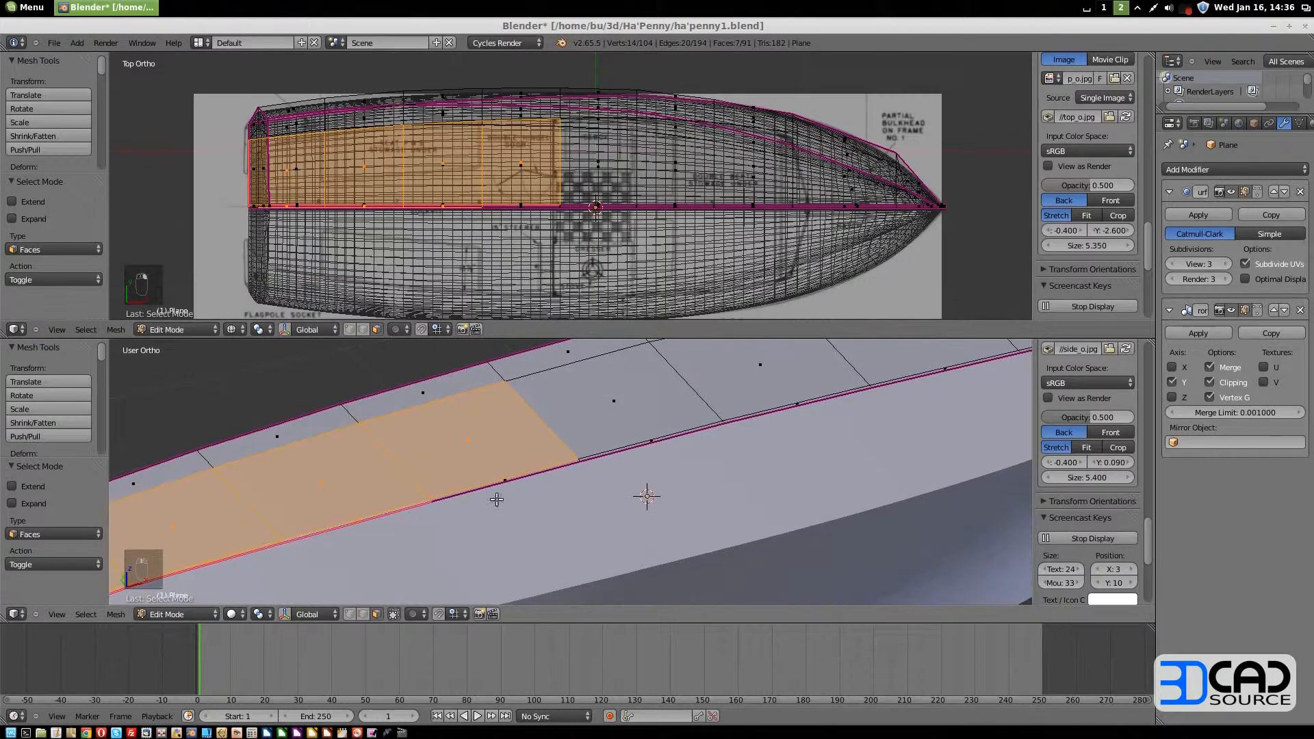
{"action": "right_click", "coordinate": [505, 479], "text": "shift"}
{"action": "key", "text": "x"}
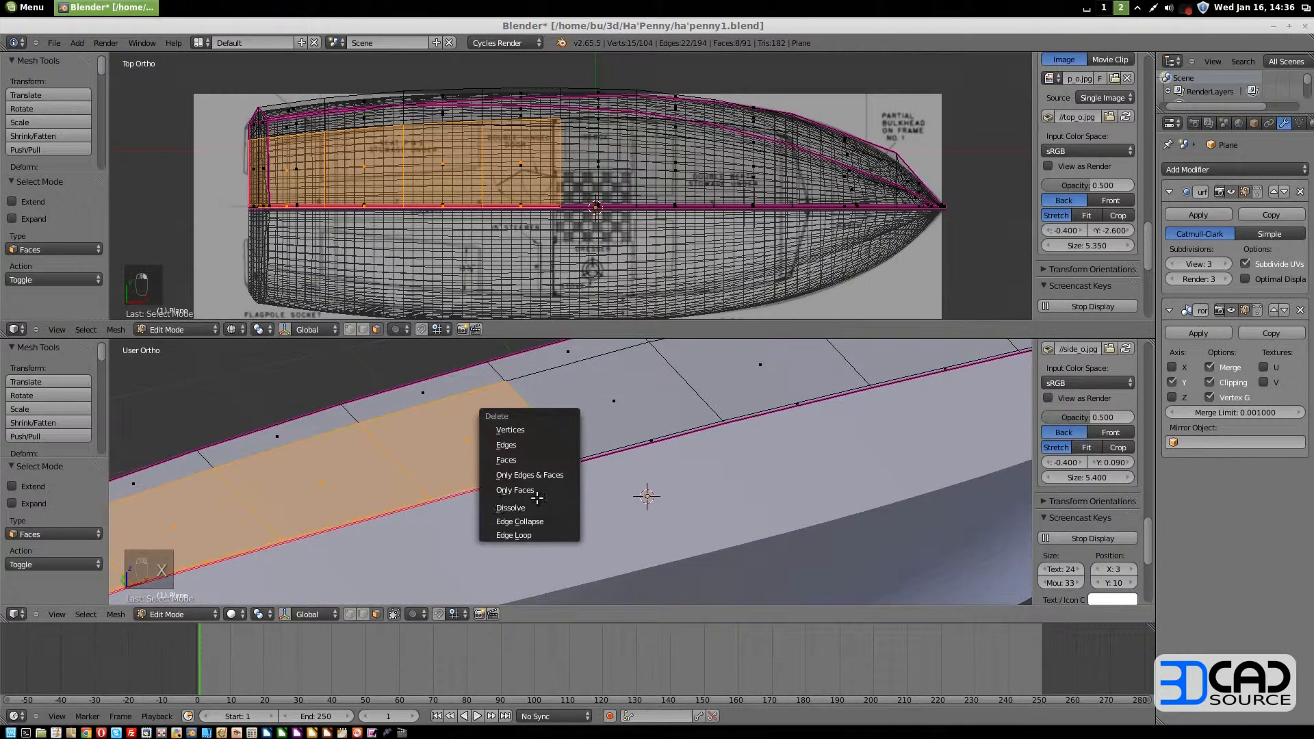
{"action": "left_click", "coordinate": [532, 460]}
Select the cockpit opening's front edges and the side edges back to the transom, and set their mean crease to 1
{"action": "scroll", "coordinate": [562, 479], "scroll_direction": "up", "scroll_amount": 5}
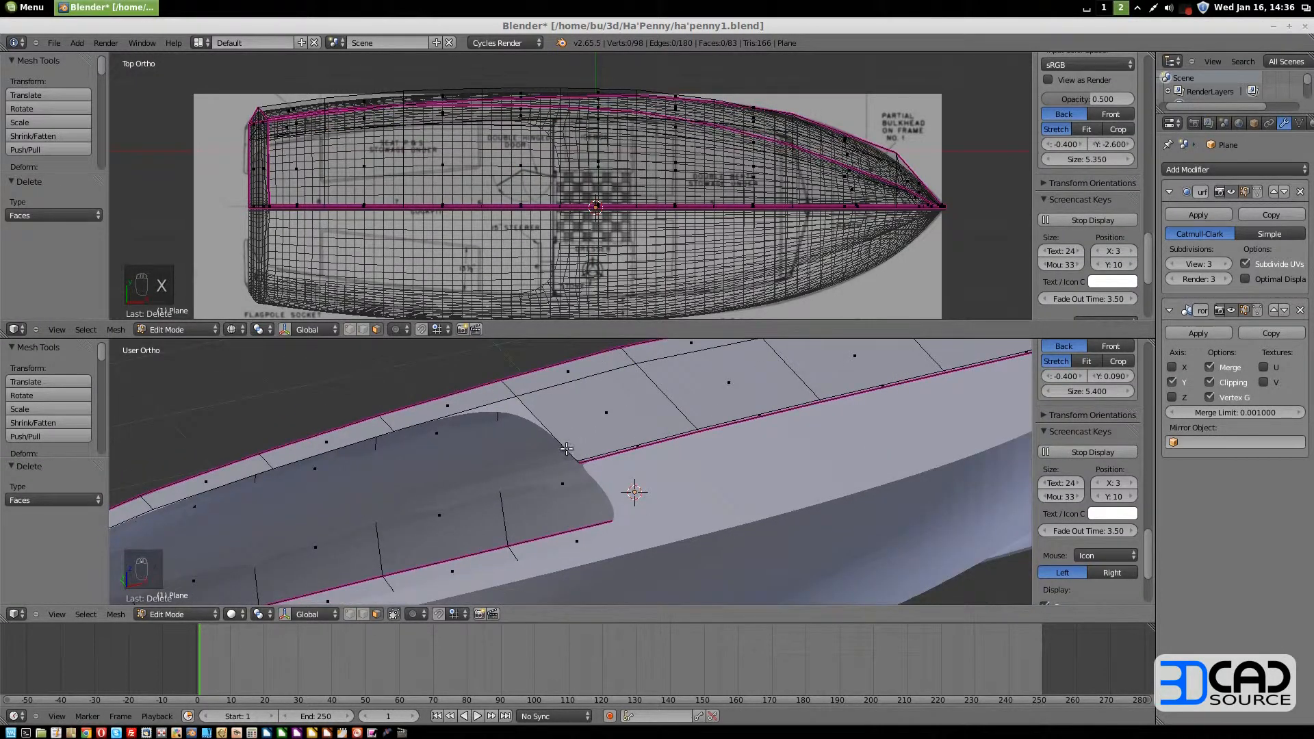
{"action": "scroll", "coordinate": [562, 443], "scroll_direction": "up", "scroll_amount": 1}
{"action": "middle_click_drag", "start_coordinate": [601, 449], "coordinate": [602, 524], "text": "shift"}
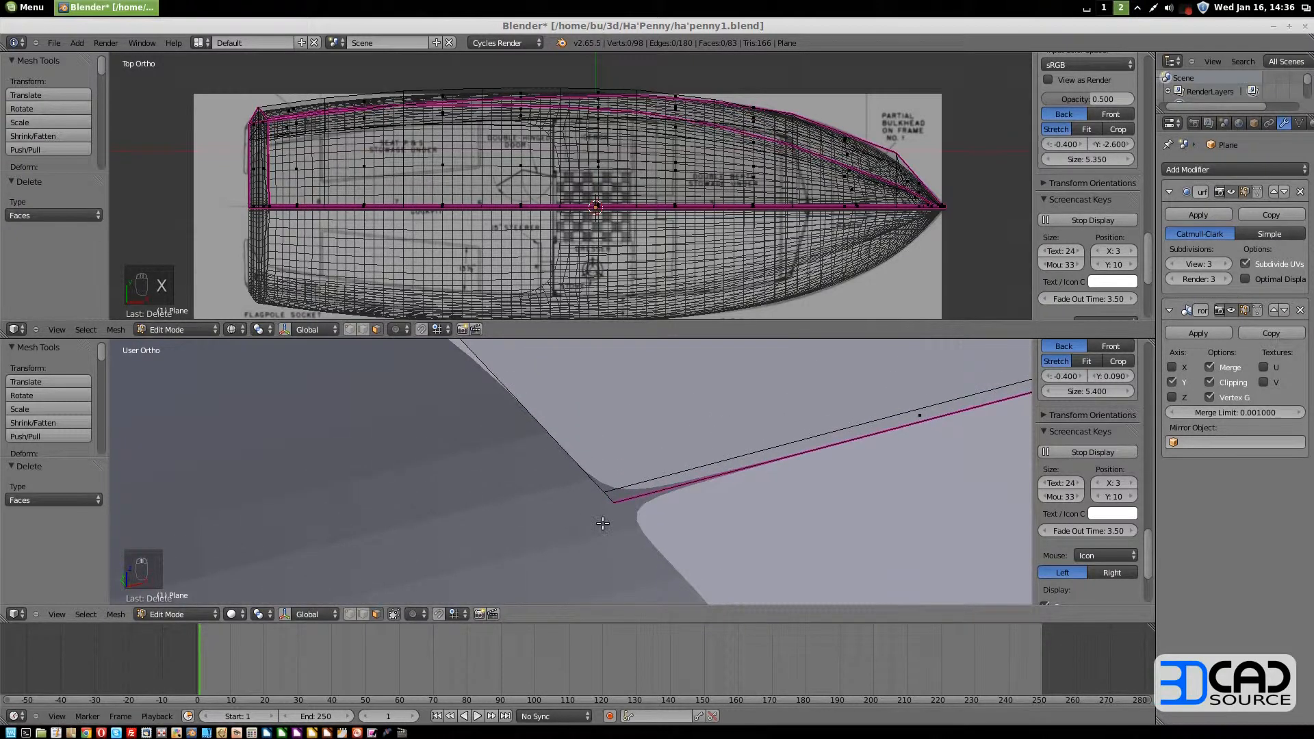
{"action": "key", "text": "ctrl+Tab"}
{"action": "left_click", "coordinate": [615, 512]}
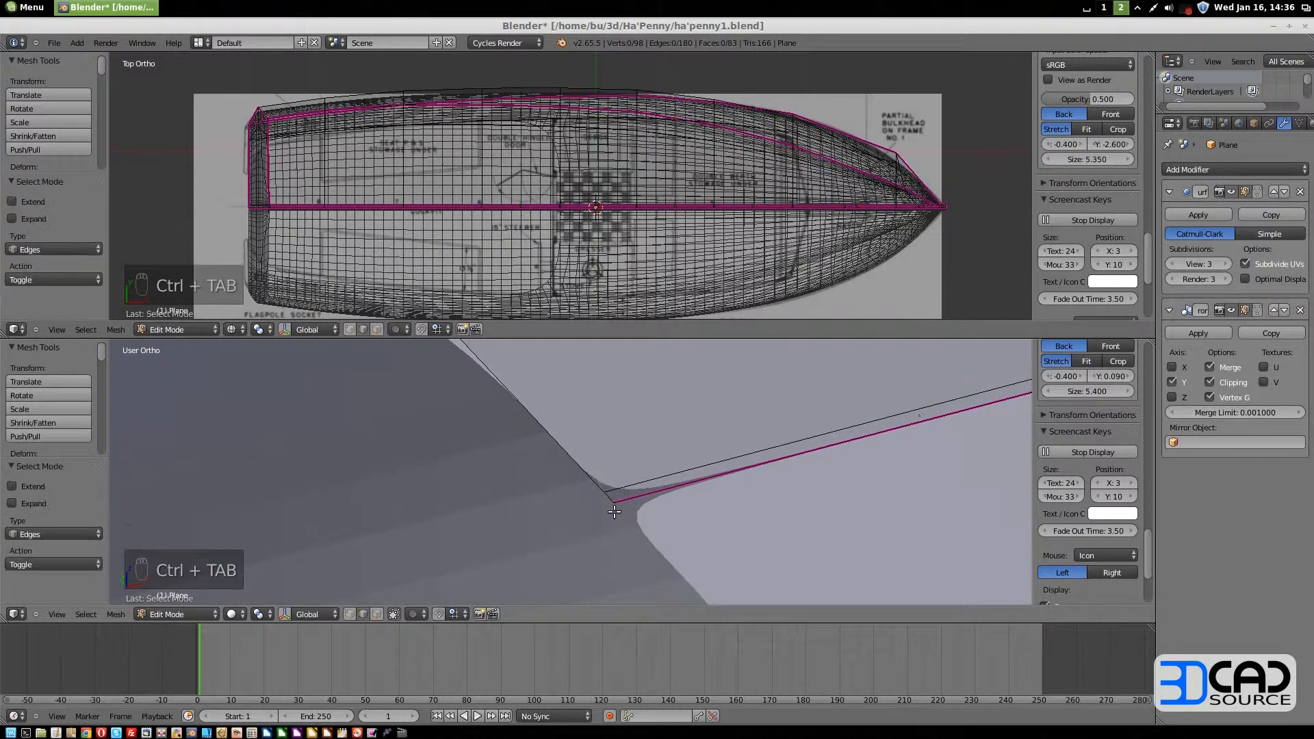
{"action": "right_click", "coordinate": [607, 499]}
{"action": "right_click", "coordinate": [593, 479], "text": "shift"}
{"action": "scroll", "coordinate": [620, 487], "scroll_direction": "down", "scroll_amount": 7}
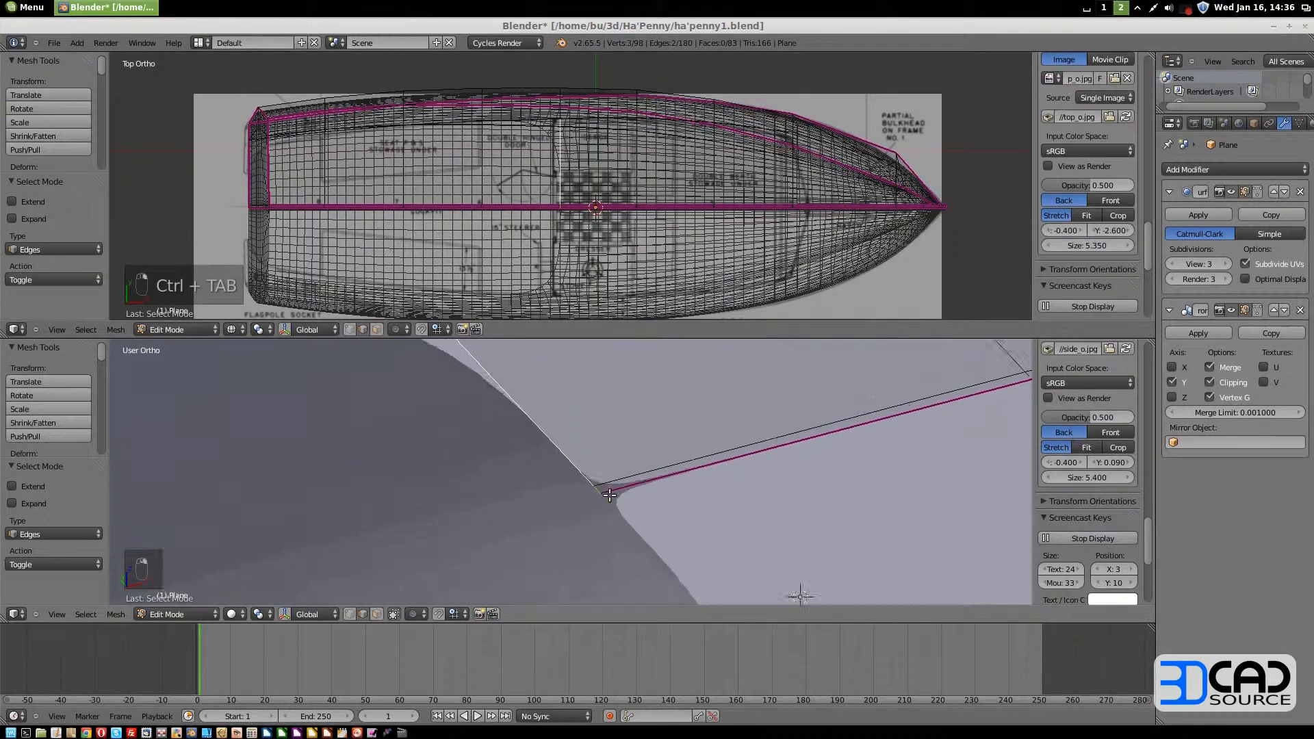
{"action": "middle_click_drag", "start_coordinate": [445, 501], "coordinate": [570, 515], "text": "shift"}
{"action": "right_click", "coordinate": [400, 462], "text": "ctrl"}
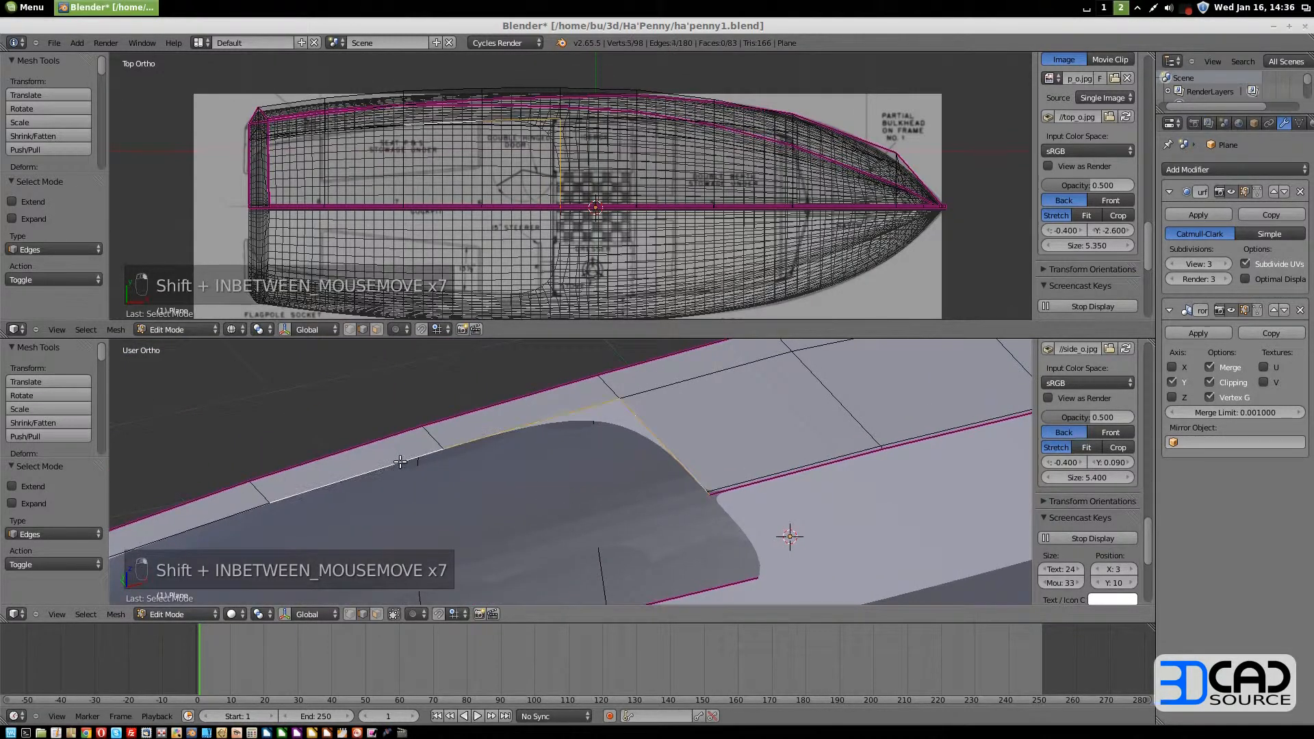
{"action": "right_click", "coordinate": [230, 519], "text": "shift"}
{"action": "middle_click_drag", "start_coordinate": [185, 544], "coordinate": [675, 356], "text": "shift"}
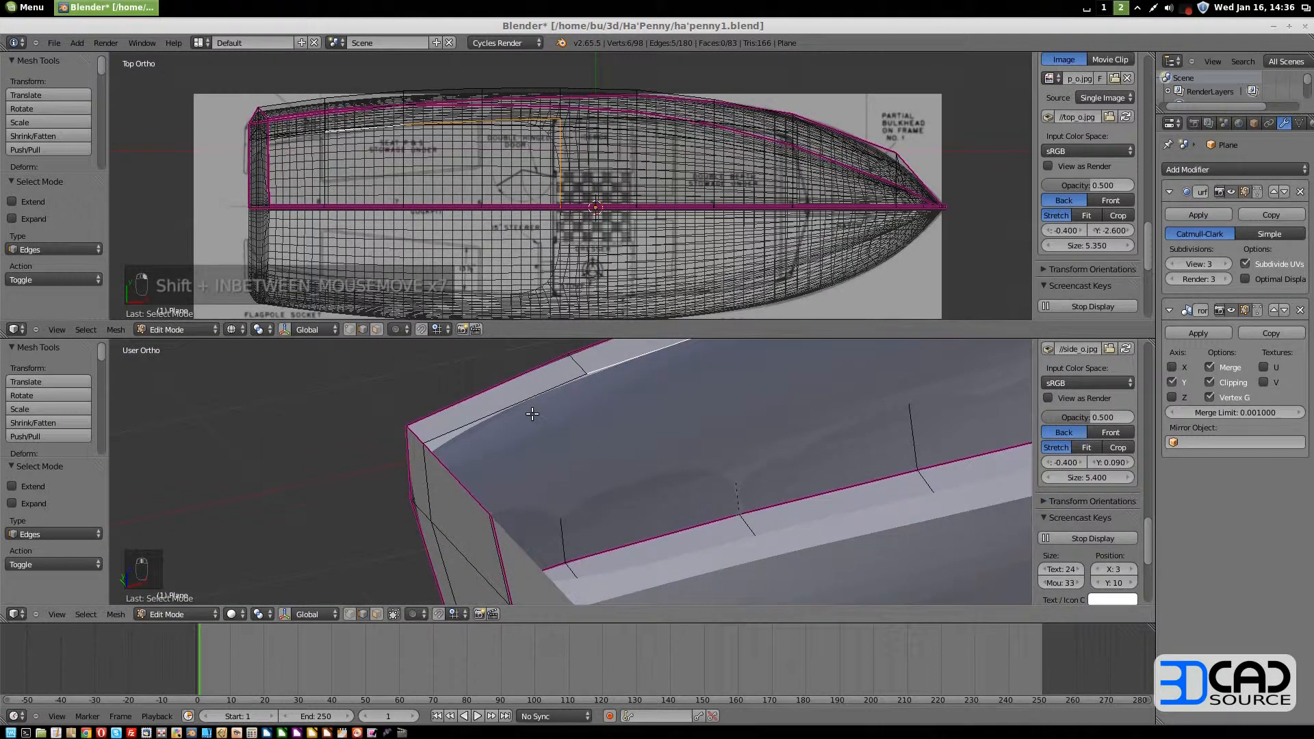
{"action": "right_click", "coordinate": [527, 401], "text": "shift"}
{"action": "scroll", "coordinate": [1084, 420], "scroll_direction": "up", "scroll_amount": 15}
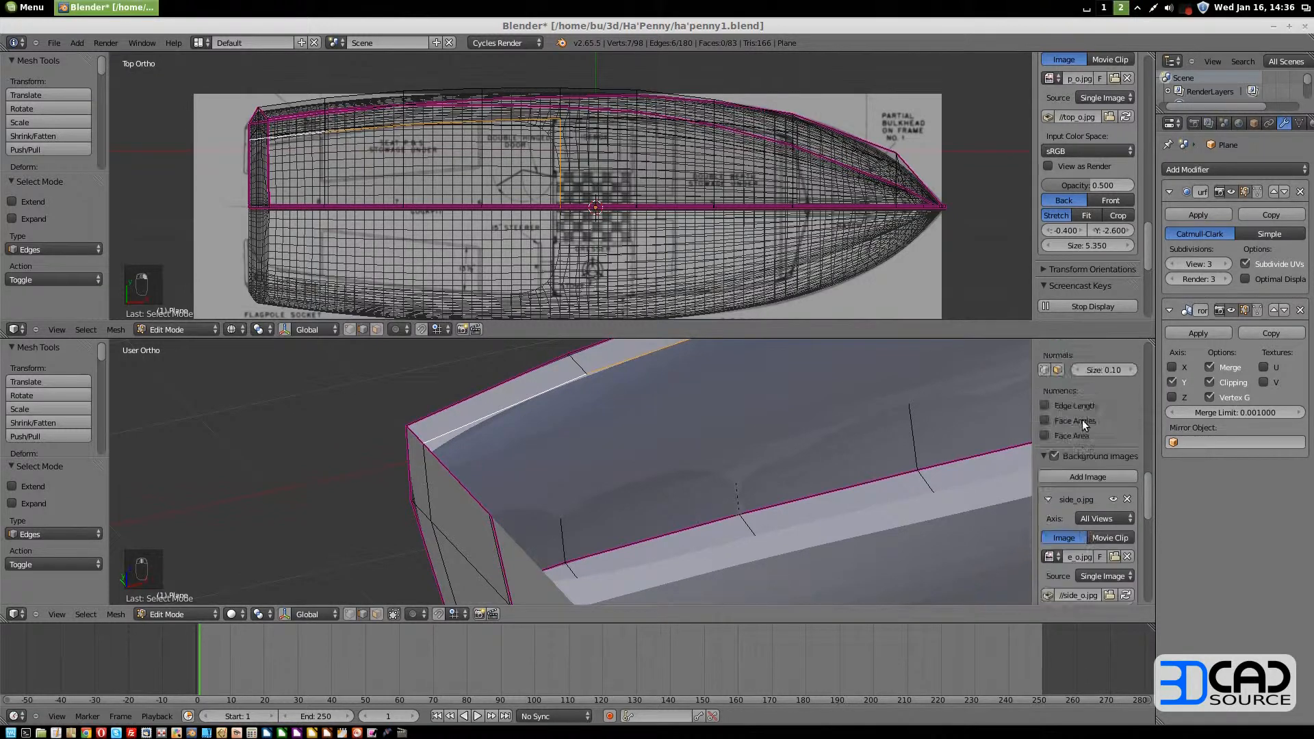
{"action": "left_click", "coordinate": [1093, 438]}
{"action": "type", "text": "1"}
{"action": "key", "text": "Return"}
{"action": "scroll", "coordinate": [606, 512], "scroll_direction": "down", "scroll_amount": 2}
{"action": "scroll", "coordinate": [606, 512], "scroll_direction": "down", "scroll_amount": 4}
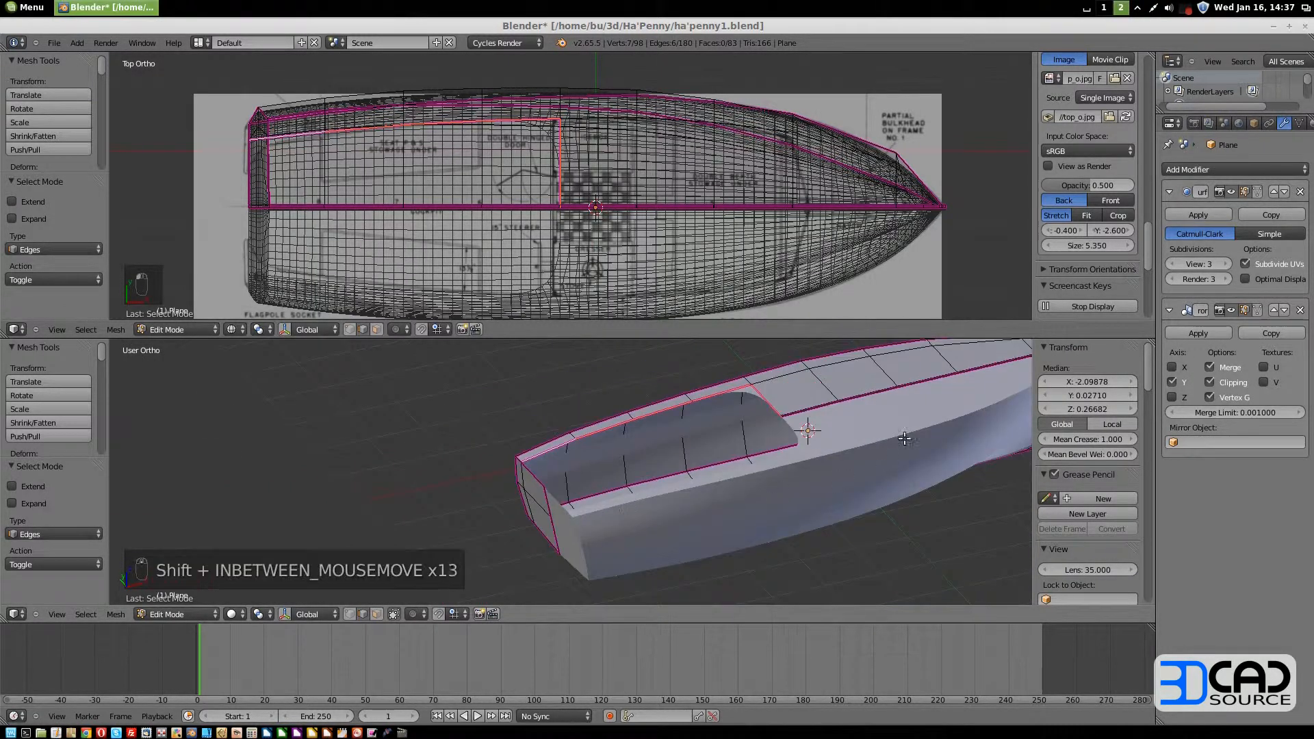
Vertex-slide the cockpit opening's front outer corner aft to about X -0.60, onto the bulkhead line in the top drawing
{"action": "middle_click_drag", "start_coordinate": [905, 438], "coordinate": [719, 475], "text": "shift"}
{"action": "scroll", "coordinate": [575, 190], "scroll_direction": "up", "scroll_amount": 5}
{"action": "middle_click_drag", "start_coordinate": [575, 190], "coordinate": [670, 199], "text": "shift"}
{"action": "right_click", "coordinate": [647, 102]}
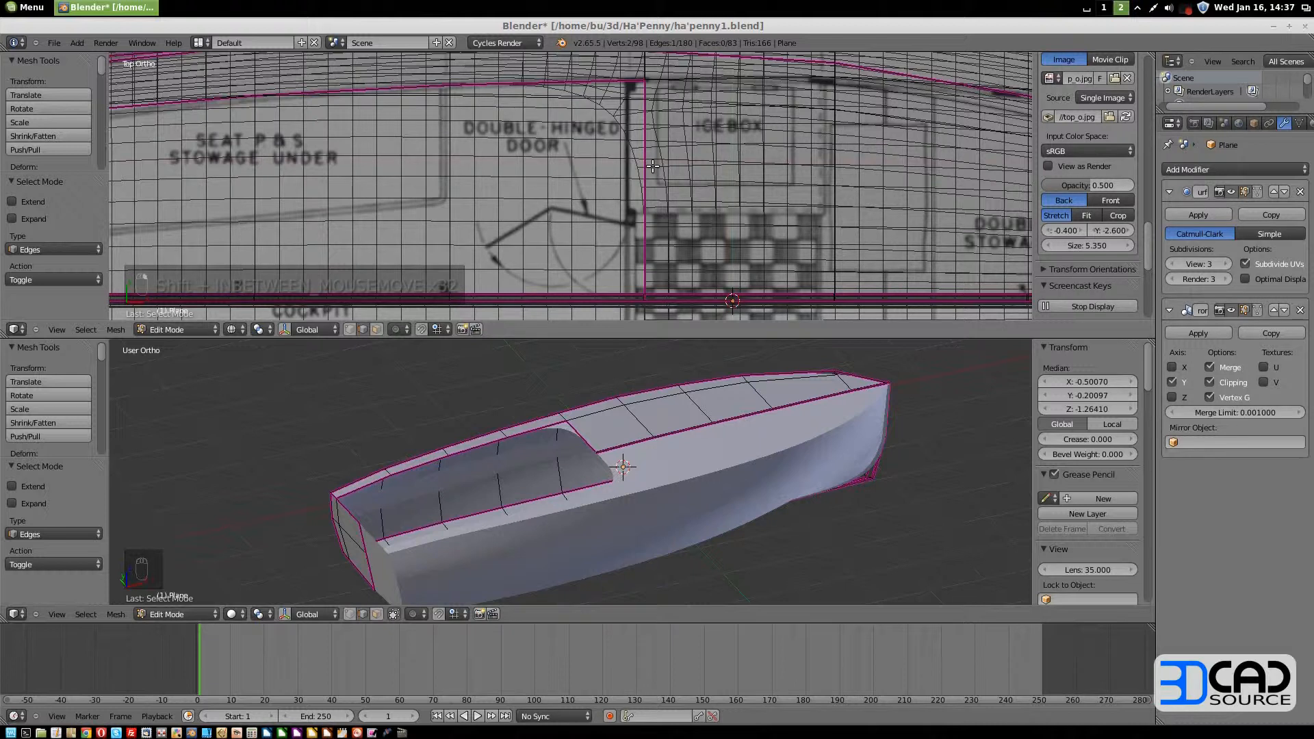
{"action": "key", "text": "ctrl+Tab"}
{"action": "left_click", "coordinate": [647, 152]}
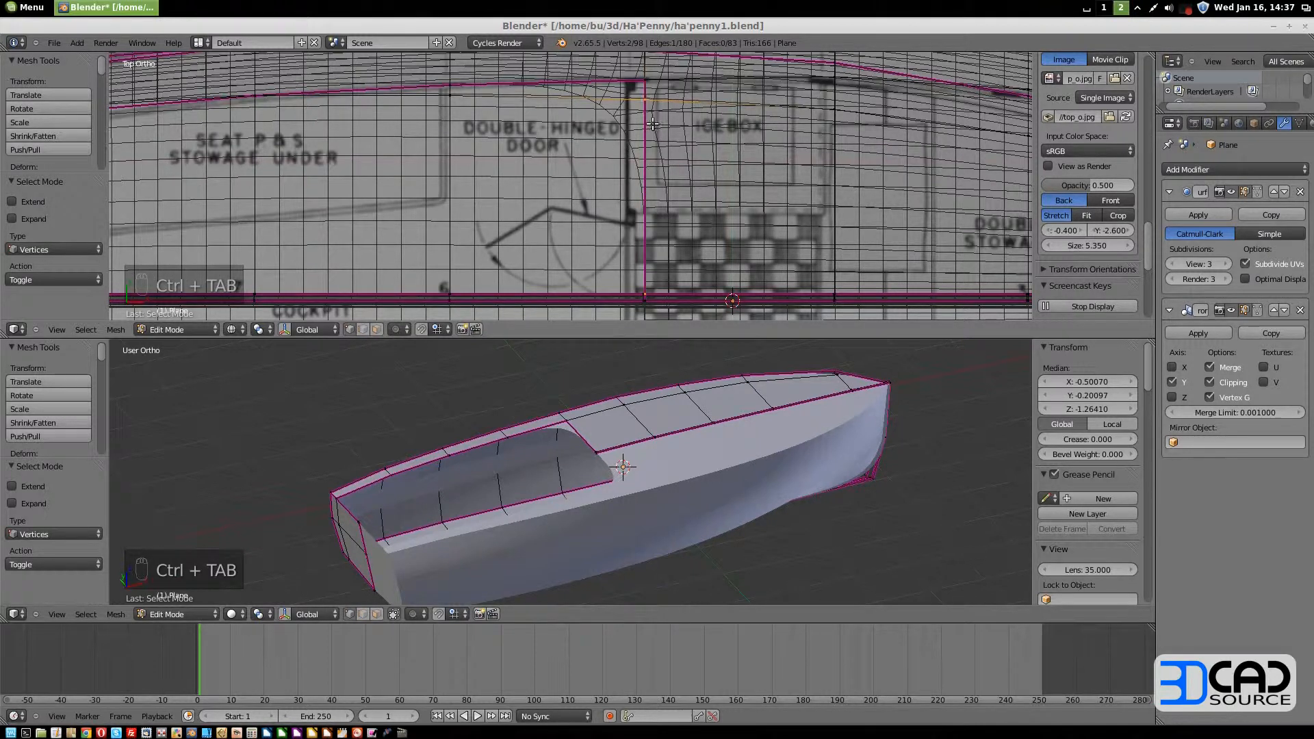
{"action": "right_click", "coordinate": [566, 419]}
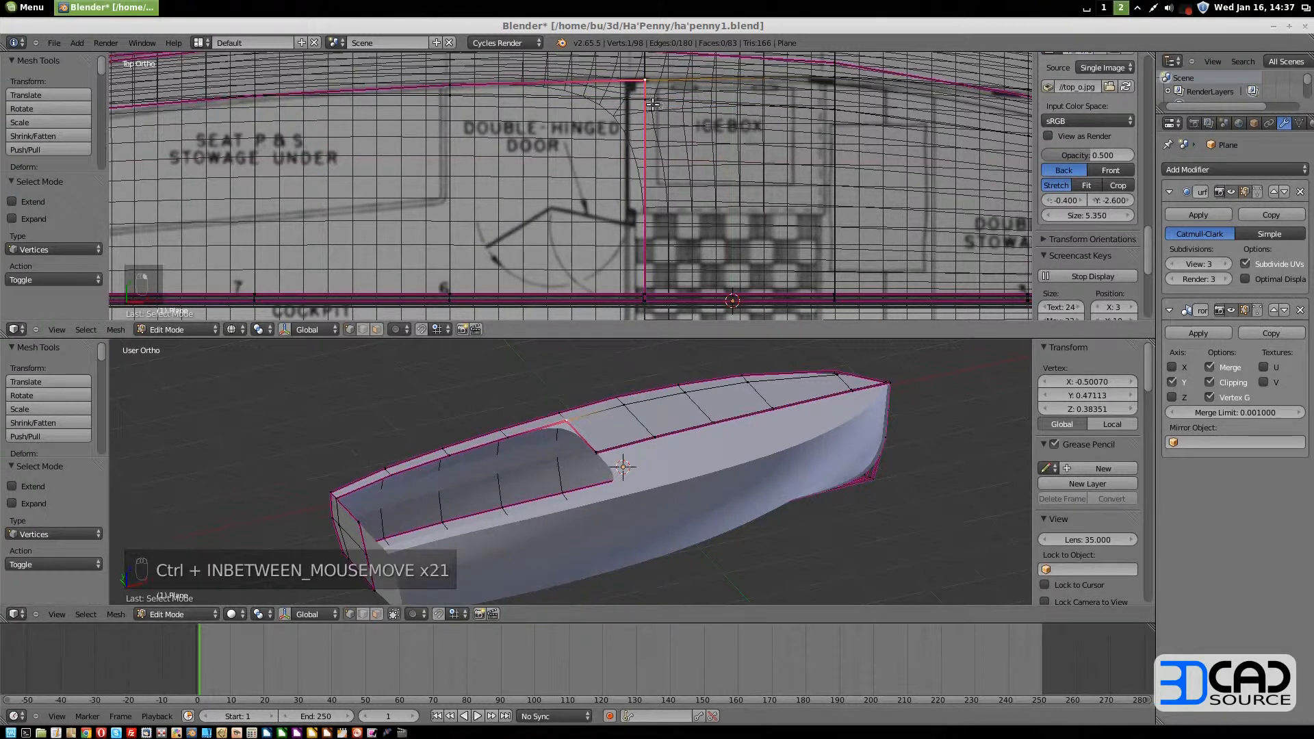
{"action": "key", "text": "ctrl+v"}
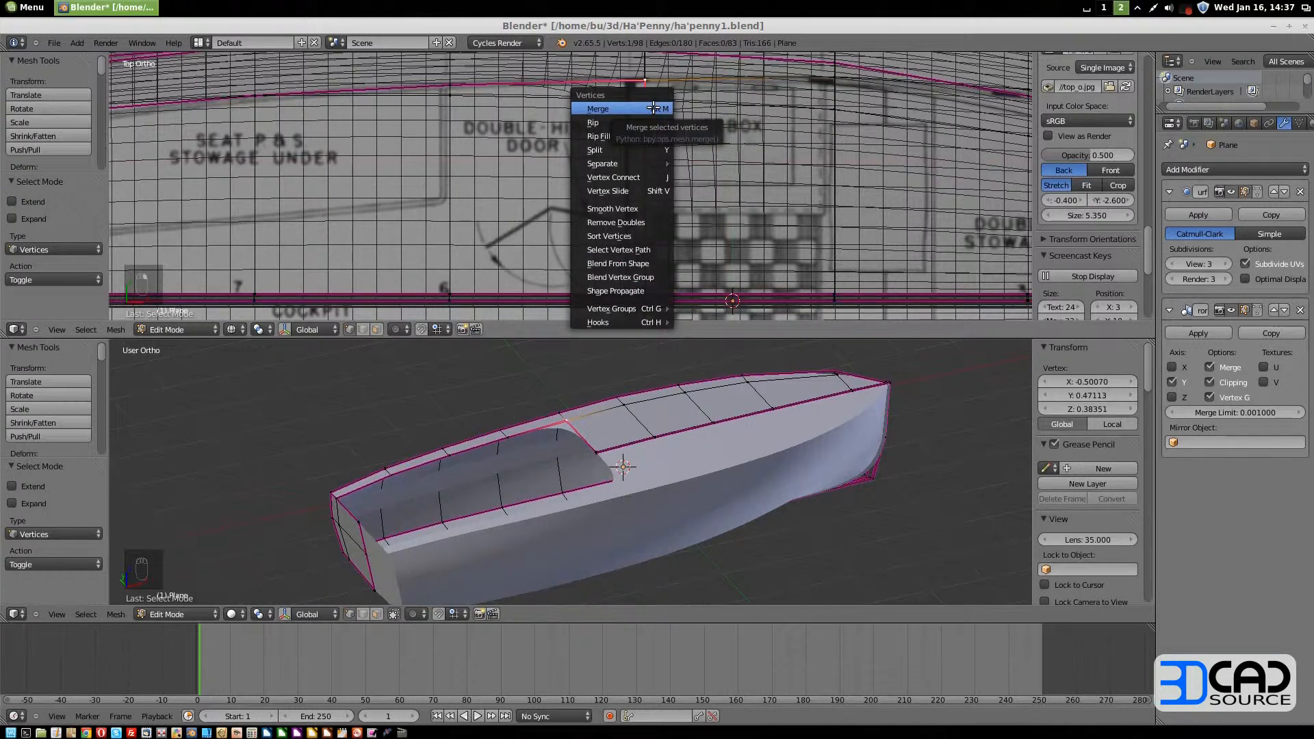
{"action": "left_click", "coordinate": [629, 191]}
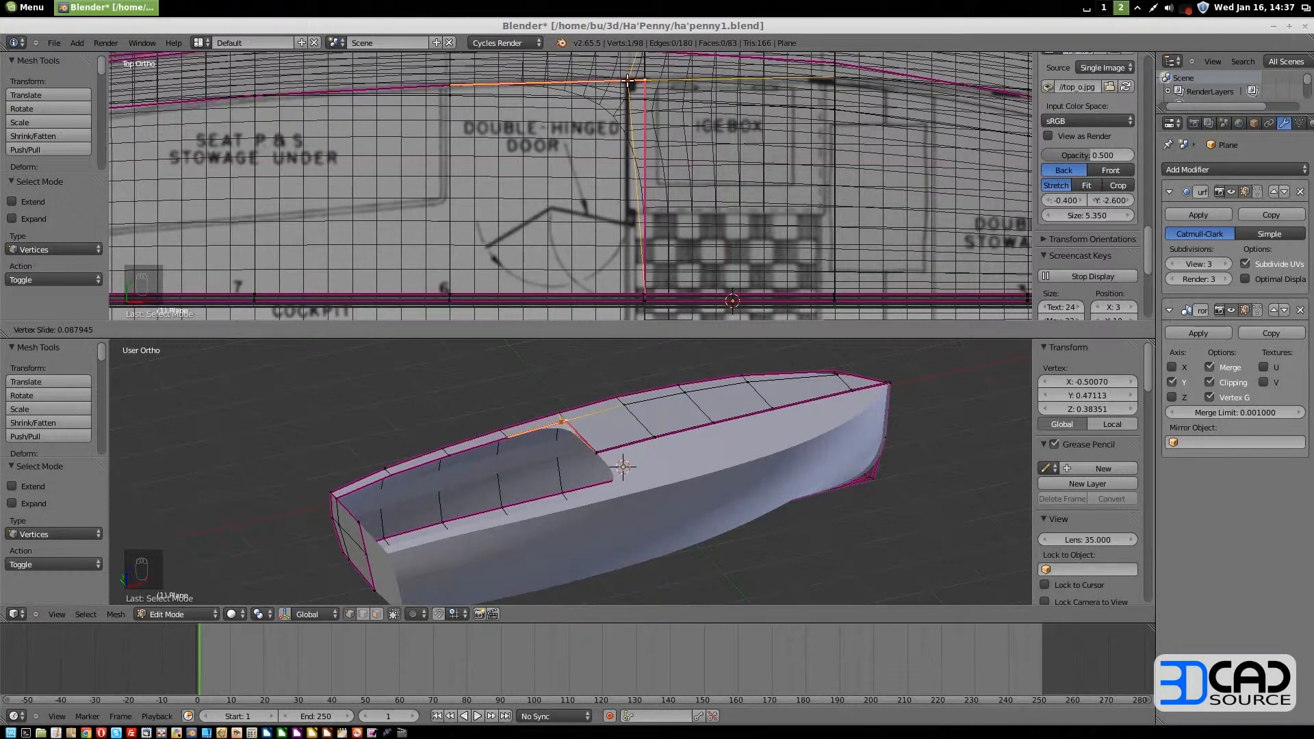
{"action": "left_click", "coordinate": [627, 81]}
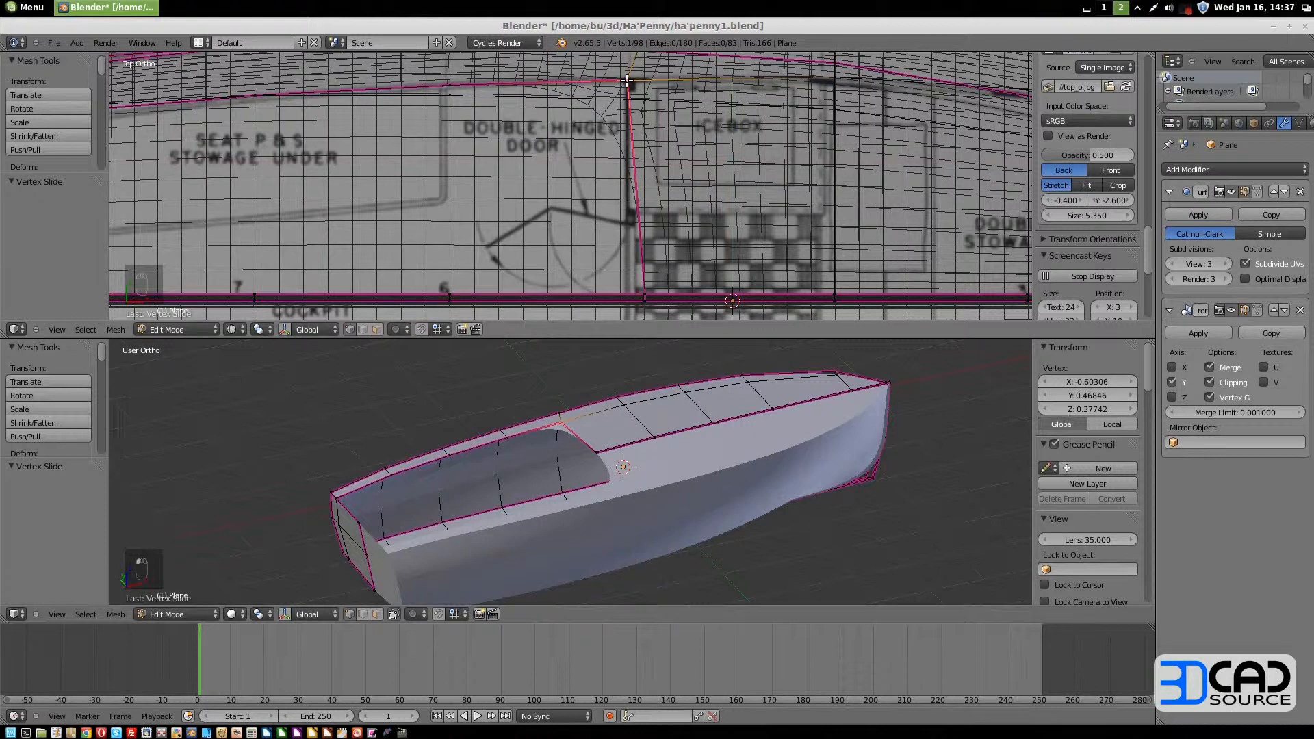
Move the two centreline vertices of the cockpit's front edge about -0.098 along X to the drawing's bulkhead line
{"action": "right_click", "coordinate": [644, 295]}
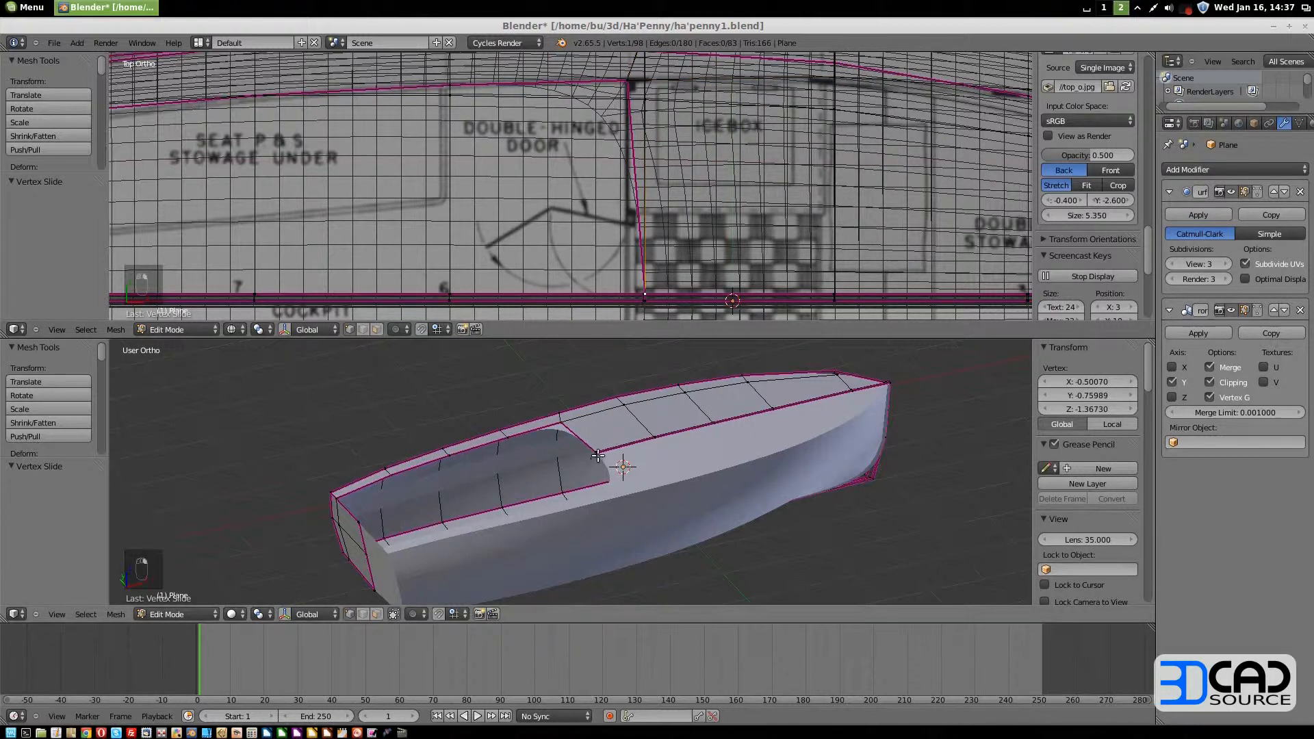
{"action": "scroll", "coordinate": [603, 447], "scroll_direction": "up", "scroll_amount": 5}
{"action": "right_click", "coordinate": [644, 417]}
{"action": "right_click", "coordinate": [649, 417], "text": "shift"}
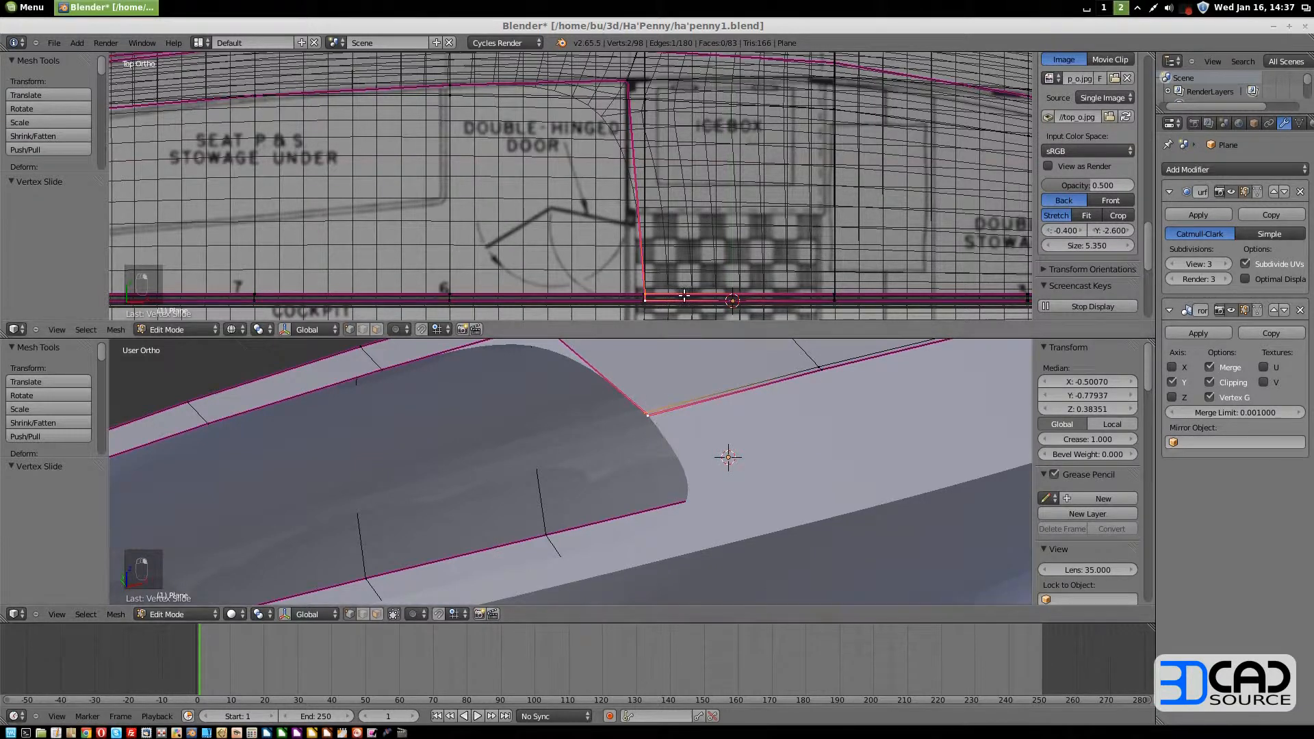
{"action": "key", "text": "g"}
{"action": "key", "text": "x"}
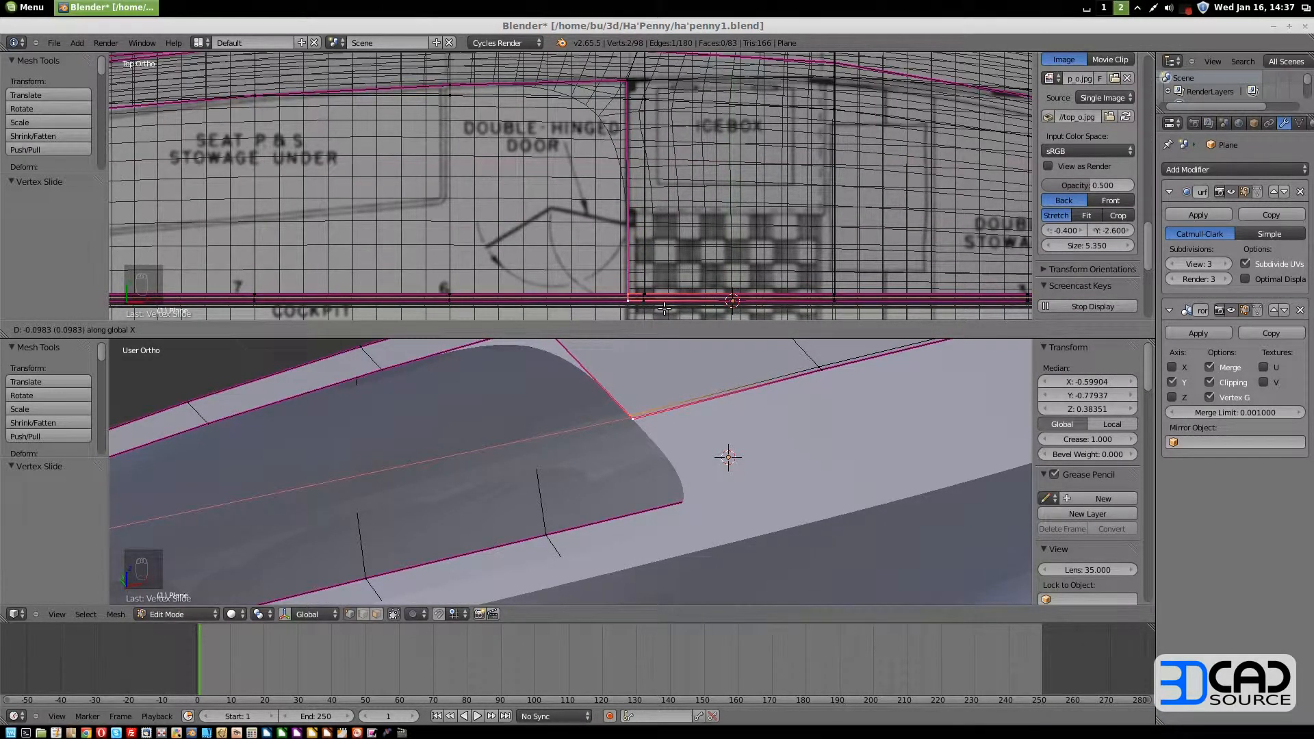
{"action": "left_click", "coordinate": [664, 308]}
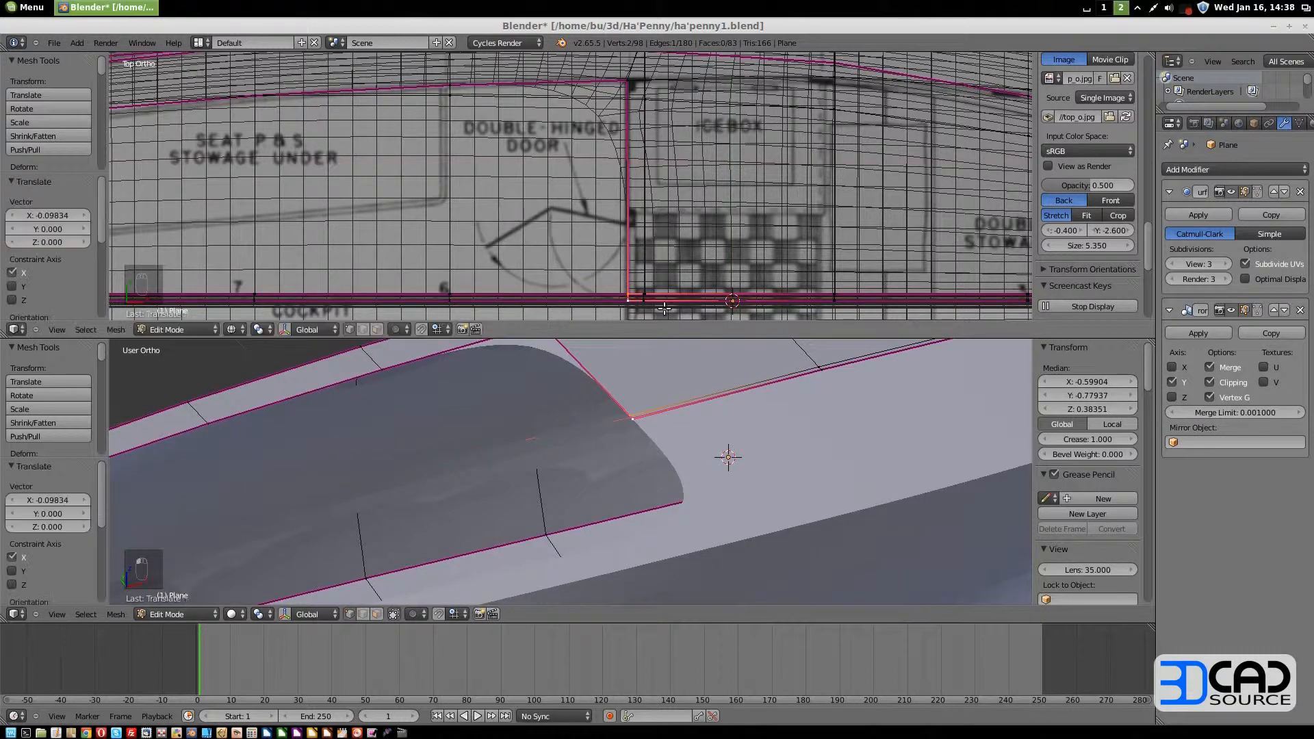
Add the front outer corner vertex to the selection and scale the vertices to 0 along X to straighten the edge
{"action": "right_click", "coordinate": [624, 82], "text": "shift"}
{"action": "key", "text": "s"}
{"action": "key", "text": "x"}
{"action": "key", "text": "0"}
{"action": "key", "text": "Return"}
Move the cockpit side vertex above the seat label about -0.01 along Y onto the side line in the drawing
{"action": "scroll", "coordinate": [660, 253], "scroll_direction": "down", "scroll_amount": 3}
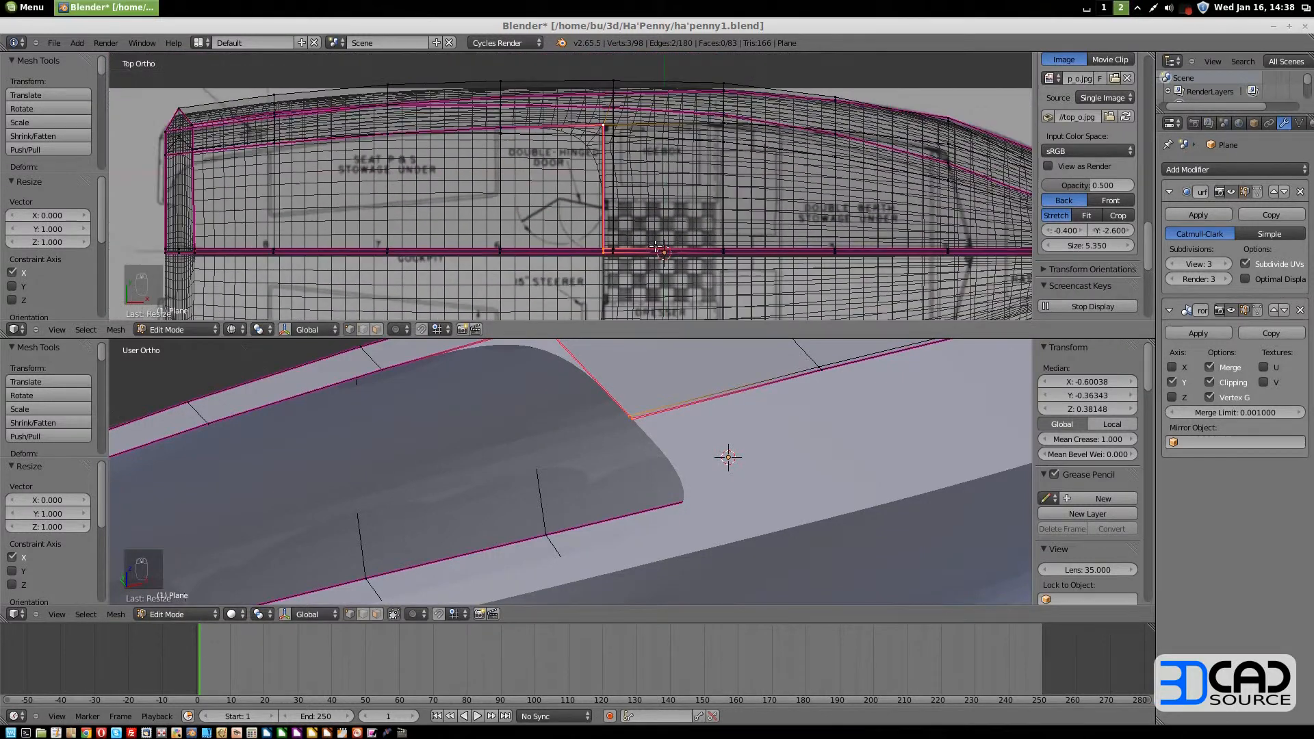
{"action": "middle_click_drag", "start_coordinate": [238, 223], "coordinate": [373, 234], "text": "shift"}
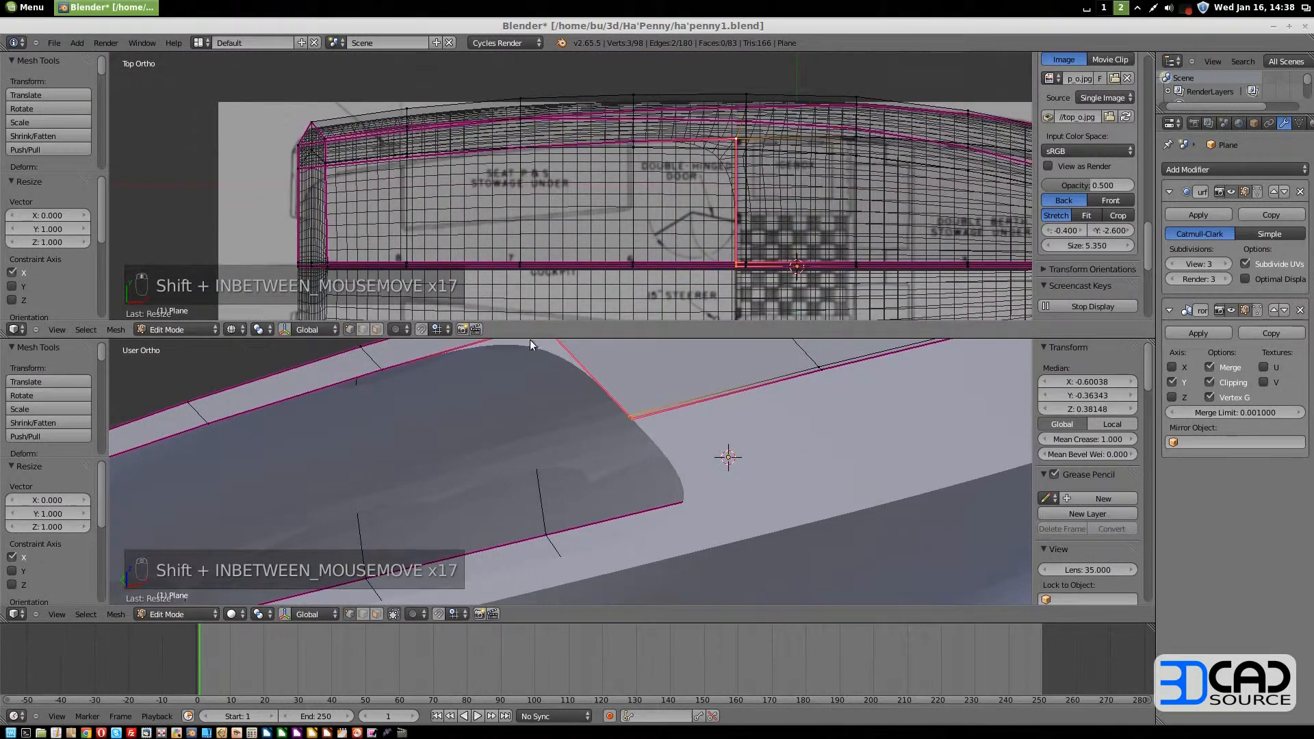
{"action": "right_click", "coordinate": [382, 375]}
{"action": "middle_click_drag", "start_coordinate": [640, 204], "coordinate": [626, 224], "text": "shift"}
{"action": "scroll", "coordinate": [627, 224], "scroll_direction": "up", "scroll_amount": 5}
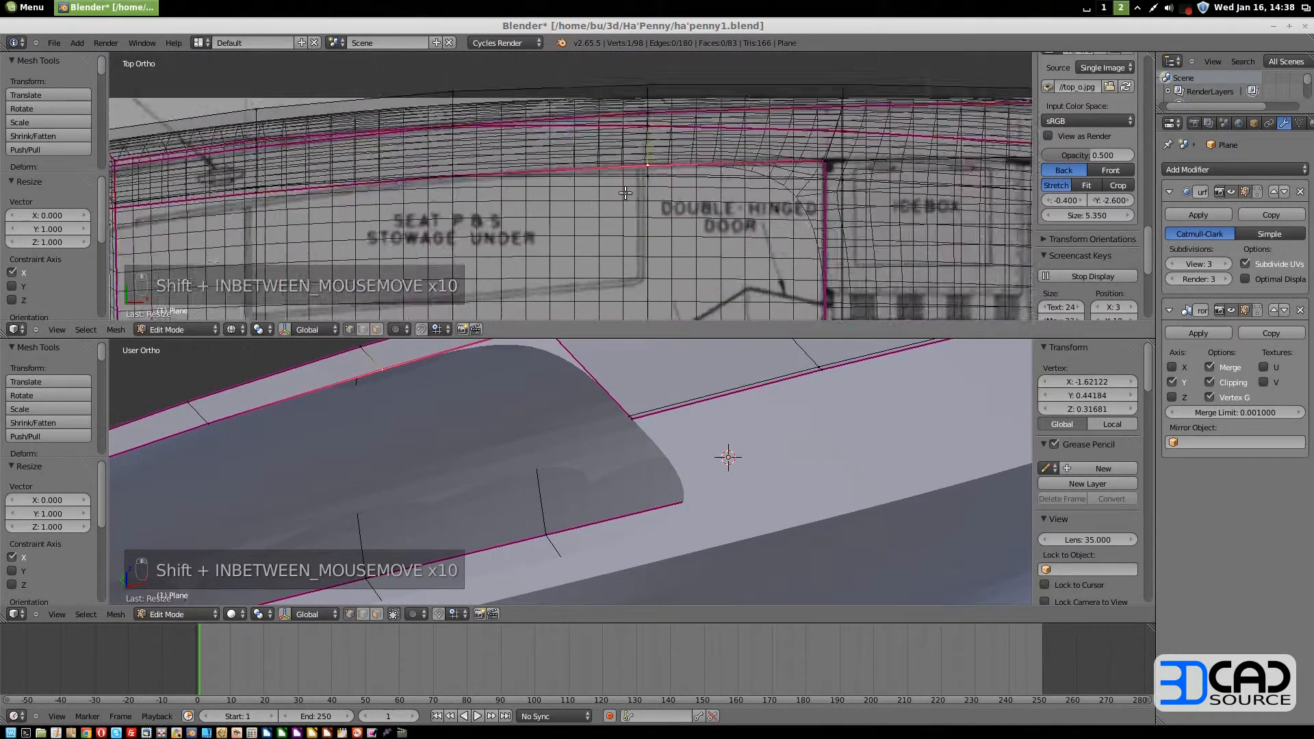
{"action": "middle_click_drag", "start_coordinate": [365, 206], "coordinate": [648, 186], "text": "shift"}
{"action": "right_click", "coordinate": [546, 147]}
{"action": "middle_click_drag", "start_coordinate": [411, 447], "coordinate": [667, 413], "text": "shift"}
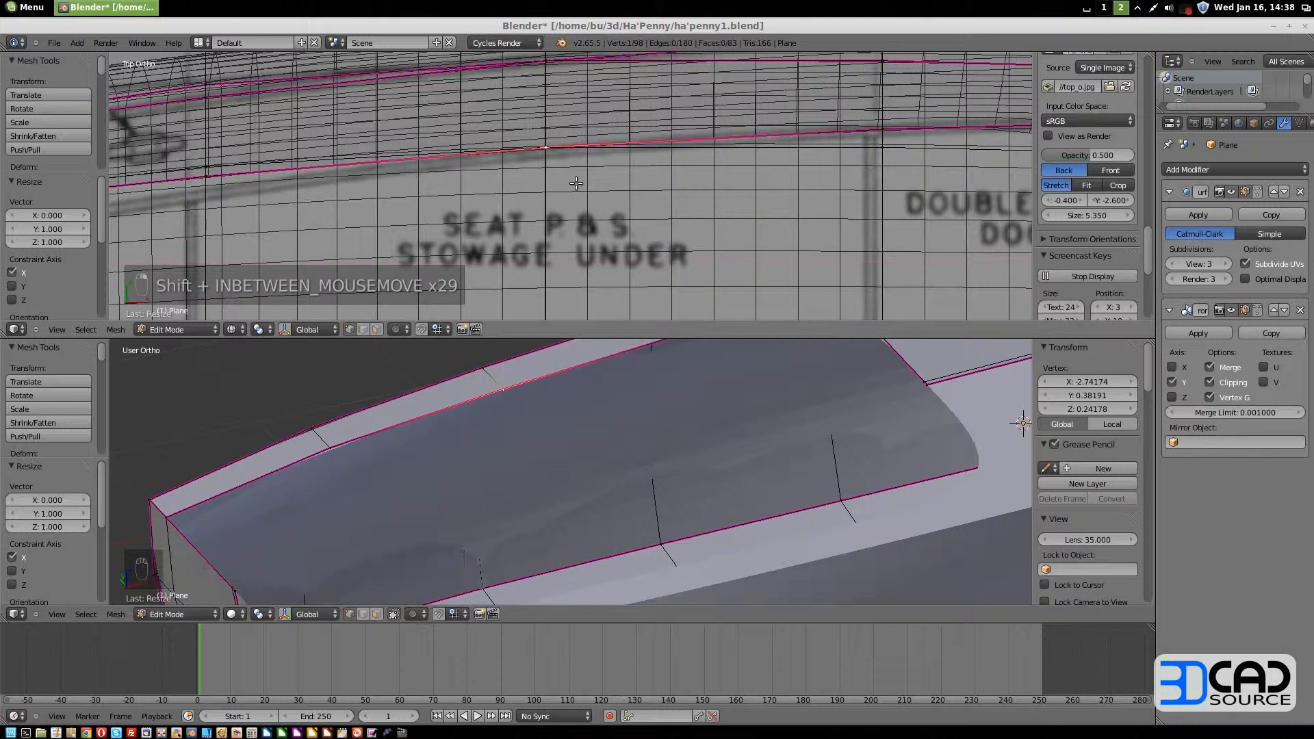
{"action": "key", "text": "g"}
{"action": "key", "text": "y"}
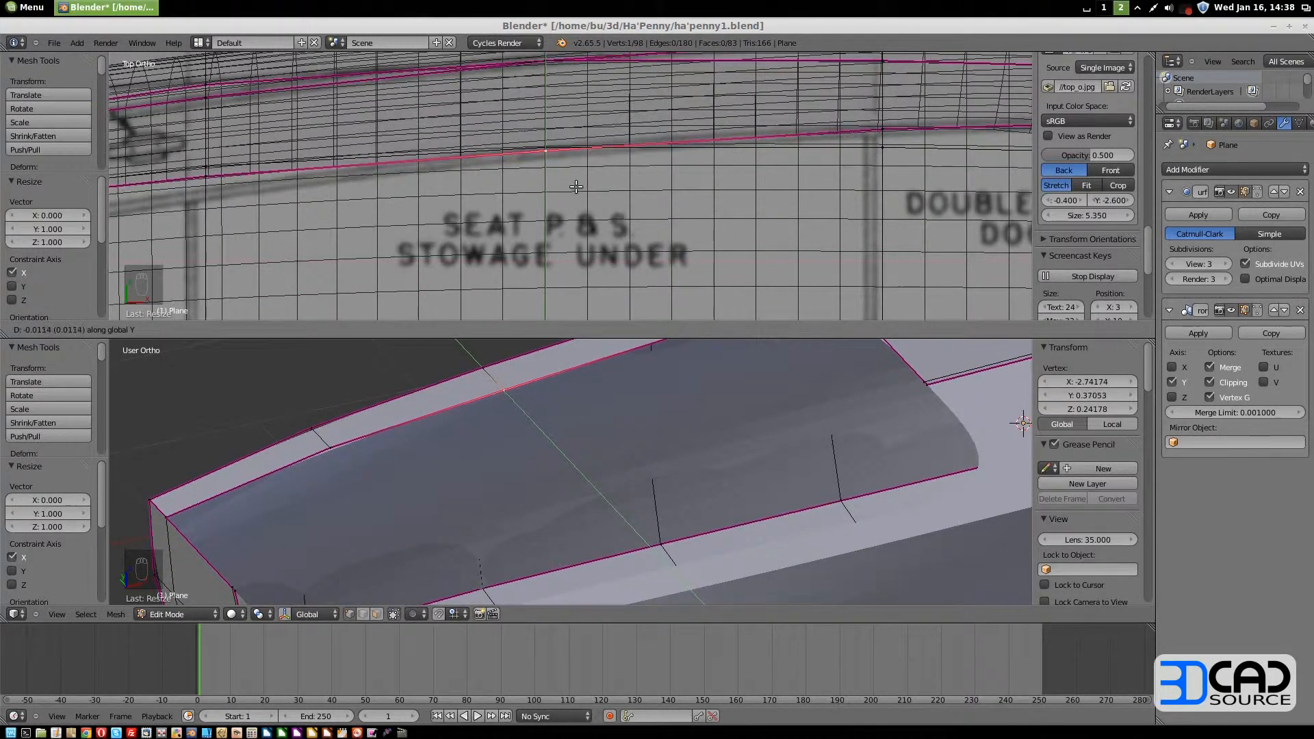
{"action": "left_click", "coordinate": [579, 186]}
Move the next cockpit side vertex forward, near the seat's front end, about 0.011 along Y onto the drawing's line
{"action": "middle_click_drag", "start_coordinate": [716, 388], "coordinate": [685, 439], "text": "shift"}
{"action": "right_click", "coordinate": [648, 385]}
{"action": "key", "text": "g"}
{"action": "key", "text": "y"}
{"action": "left_click", "coordinate": [876, 213]}
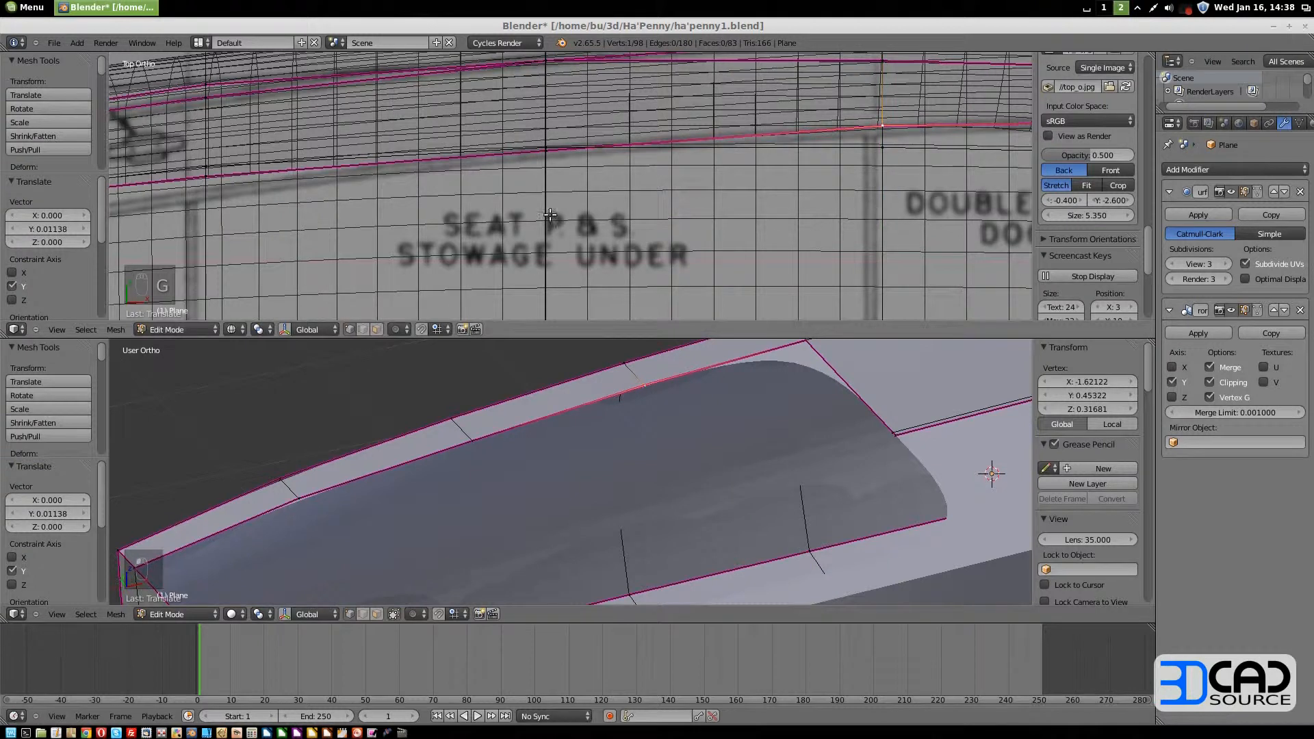
Move the cockpit side vertex nearest the transom about -0.057 along Y onto the side line in the drawing
{"action": "right_click", "coordinate": [297, 496]}
{"action": "middle_click_drag", "start_coordinate": [271, 248], "coordinate": [599, 203], "text": "shift"}
{"action": "key", "text": "g"}
{"action": "key", "text": "y"}
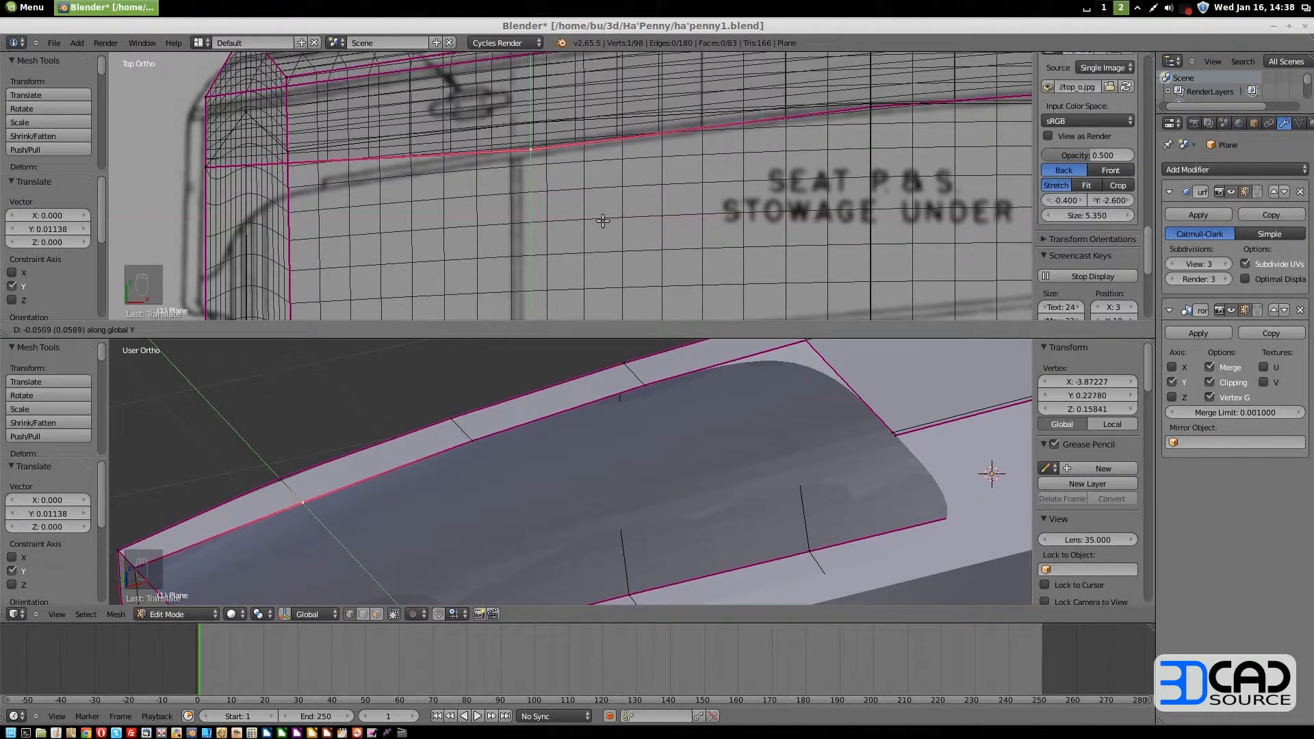
{"action": "left_click", "coordinate": [601, 225]}
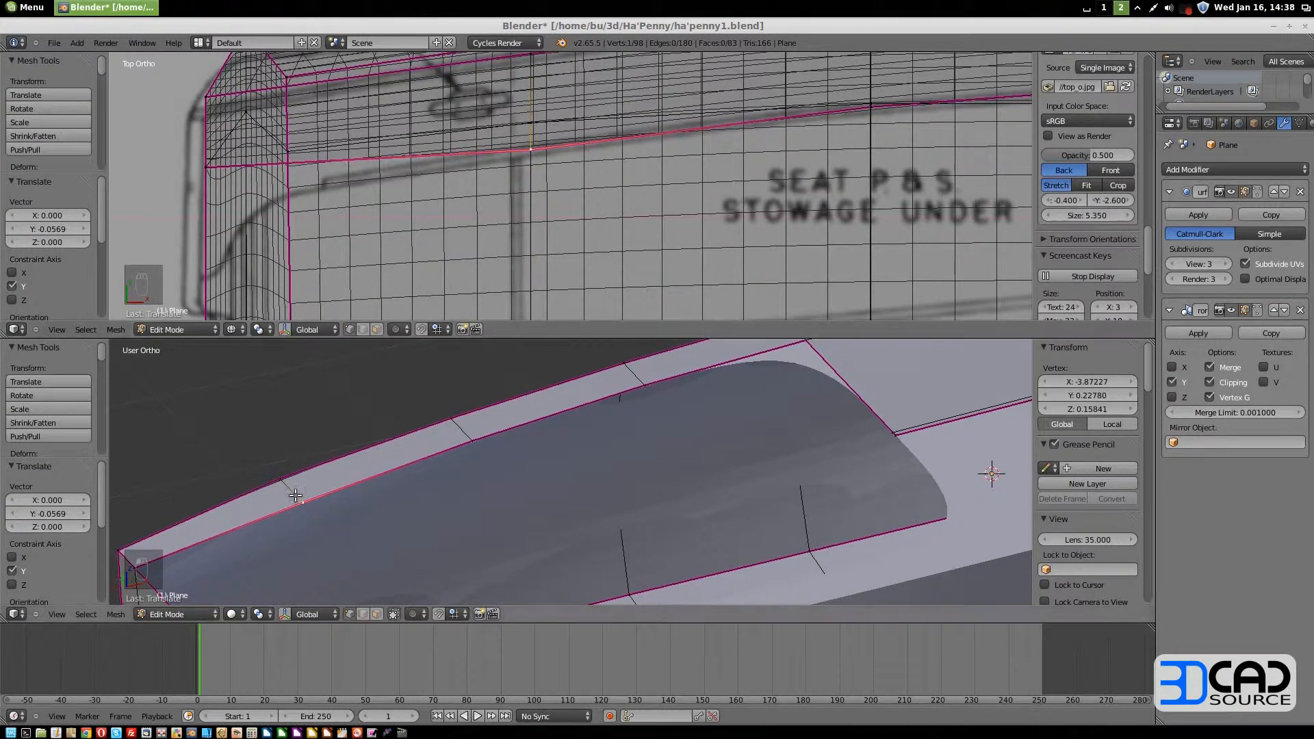
Vertex-slide the cockpit side's end vertex inboard along the transom's top edge to about Y 0.03
{"action": "right_click", "coordinate": [138, 567]}
{"action": "middle_click_drag", "start_coordinate": [466, 503], "coordinate": [685, 364], "text": "shift"}
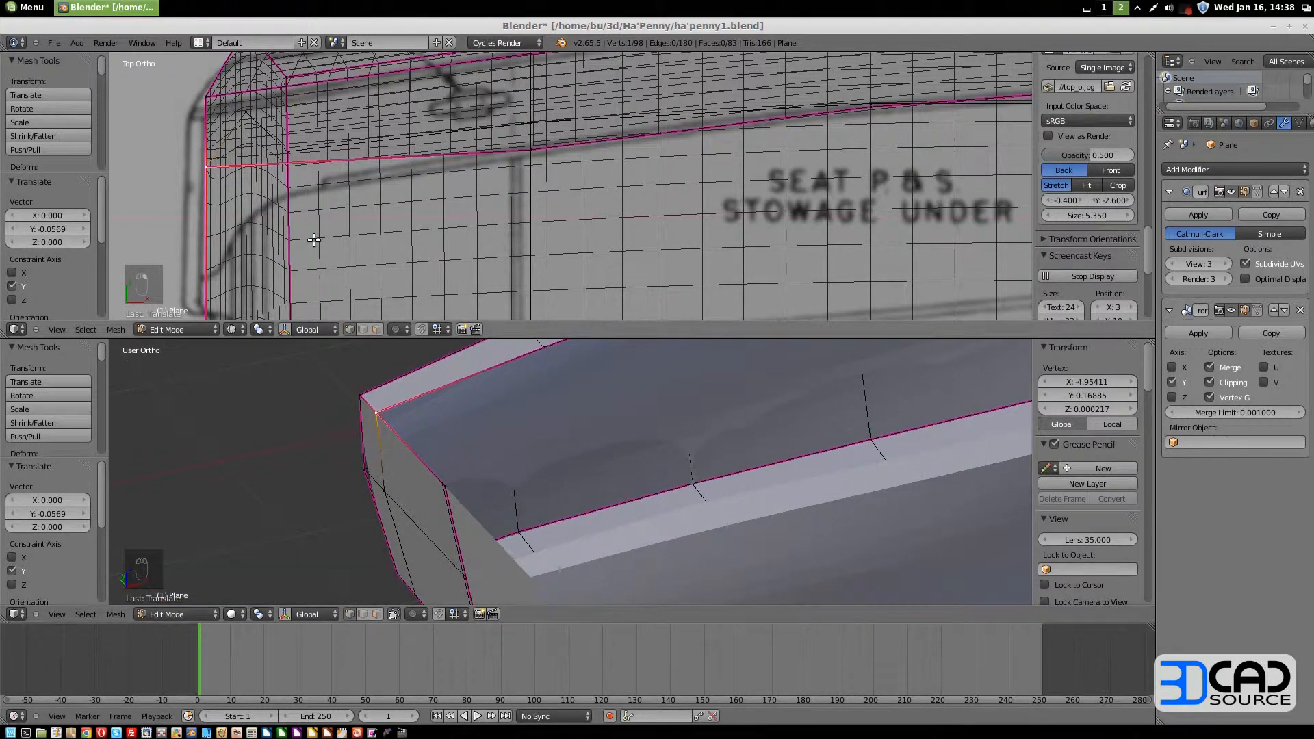
{"action": "key", "text": "ctrl+v"}
{"action": "left_click", "coordinate": [349, 268]}
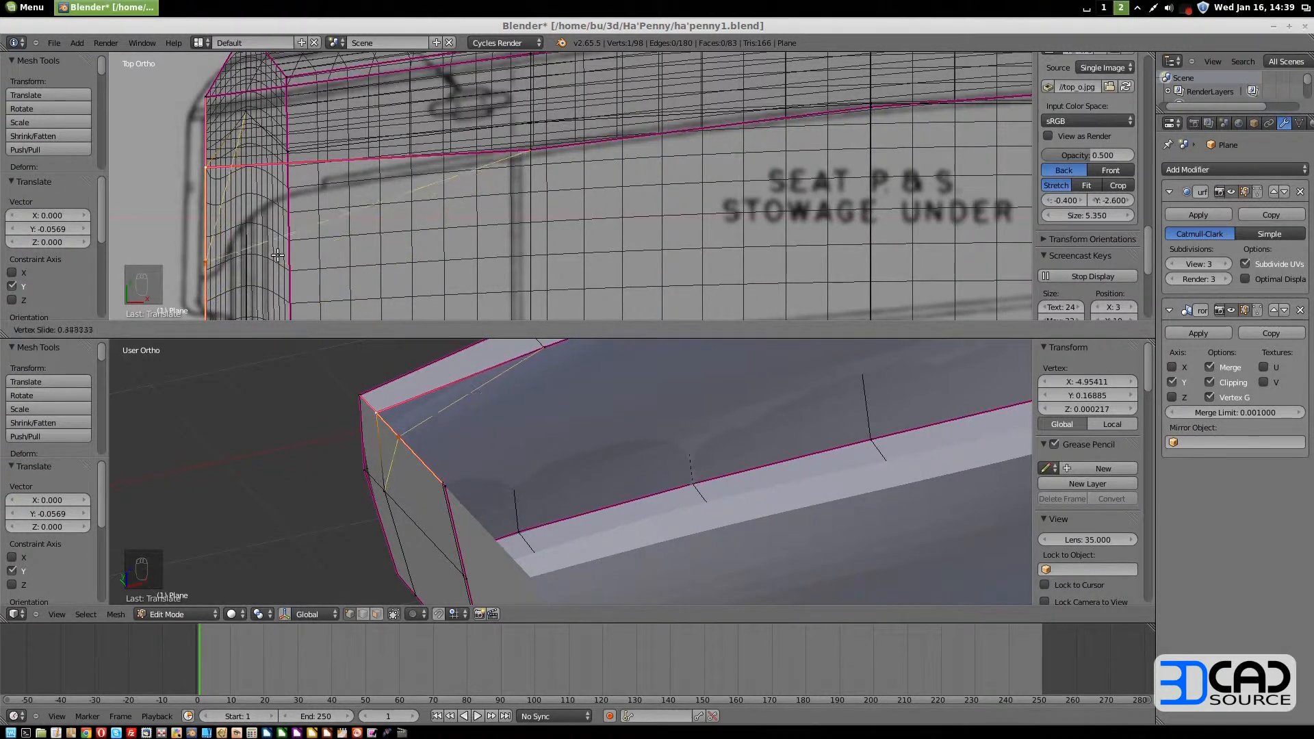
{"action": "left_click", "coordinate": [274, 199]}
Vertex-slide the transom's mid-height vertex below it inboard along its horizontal edge to about Y 0.22
{"action": "middle_click_drag", "start_coordinate": [440, 502], "coordinate": [518, 481]}
{"action": "middle_click_drag", "start_coordinate": [662, 469], "coordinate": [490, 529], "text": "shift"}
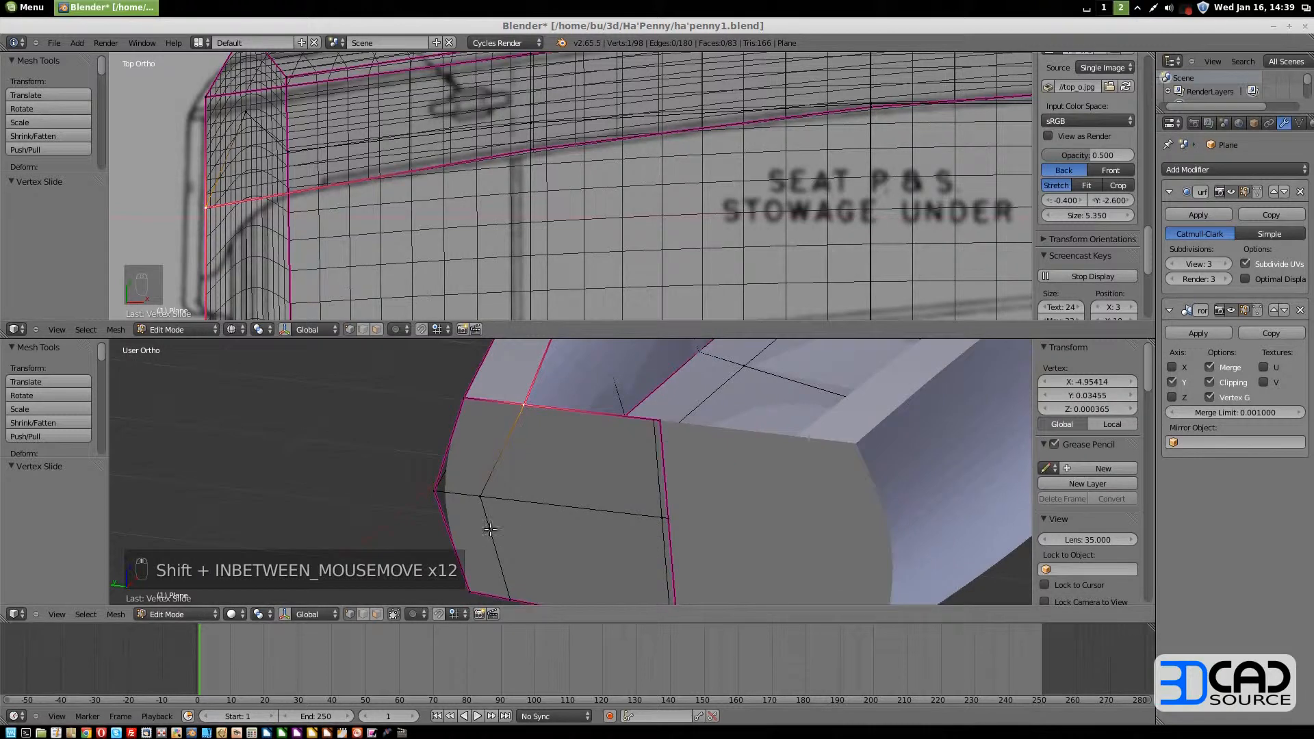
{"action": "right_click", "coordinate": [482, 494]}
{"action": "key", "text": "ctrl+v"}
{"action": "left_click", "coordinate": [530, 506]}
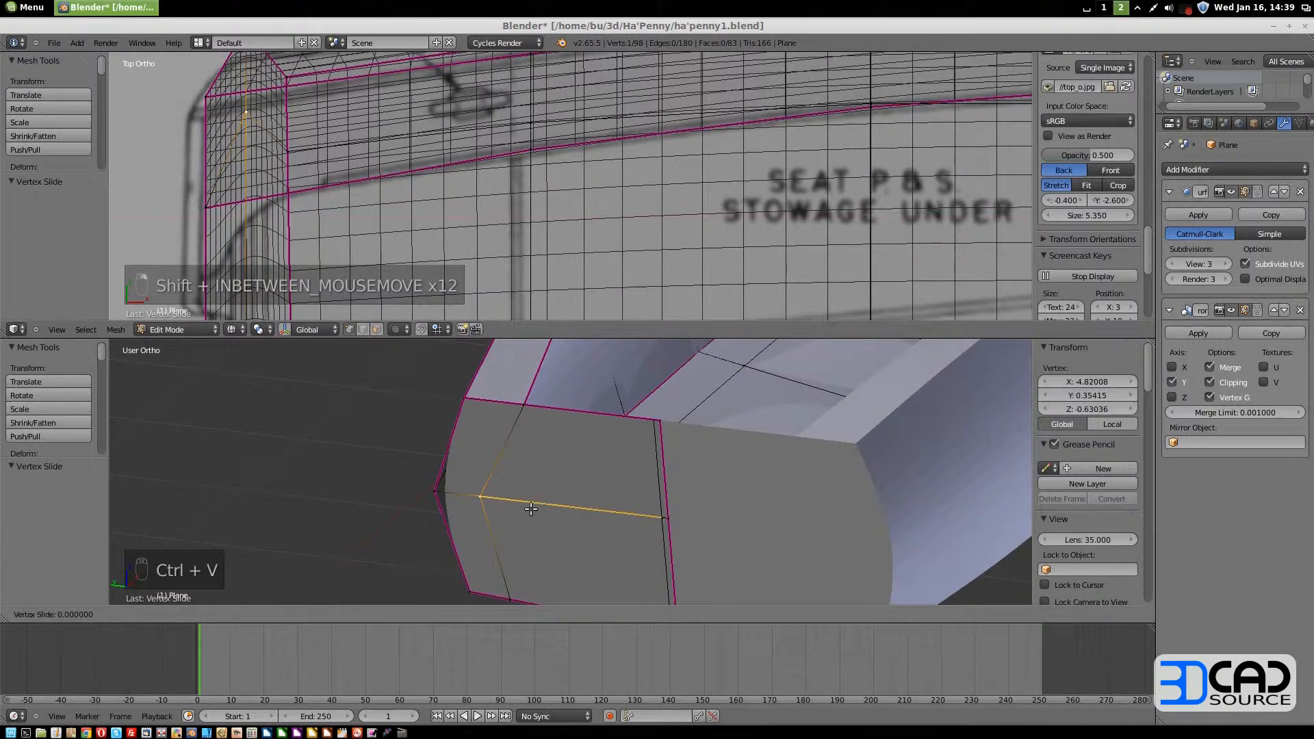
{"action": "left_click", "coordinate": [503, 499]}
{"action": "scroll", "coordinate": [579, 462], "scroll_direction": "down", "scroll_amount": 5}
{"action": "middle_click_drag", "start_coordinate": [710, 493], "coordinate": [650, 545], "text": "shift"}
{"action": "middle_click_drag", "start_coordinate": [650, 546], "coordinate": [675, 432]}
{"action": "scroll", "coordinate": [721, 469], "scroll_direction": "up", "scroll_amount": 2}
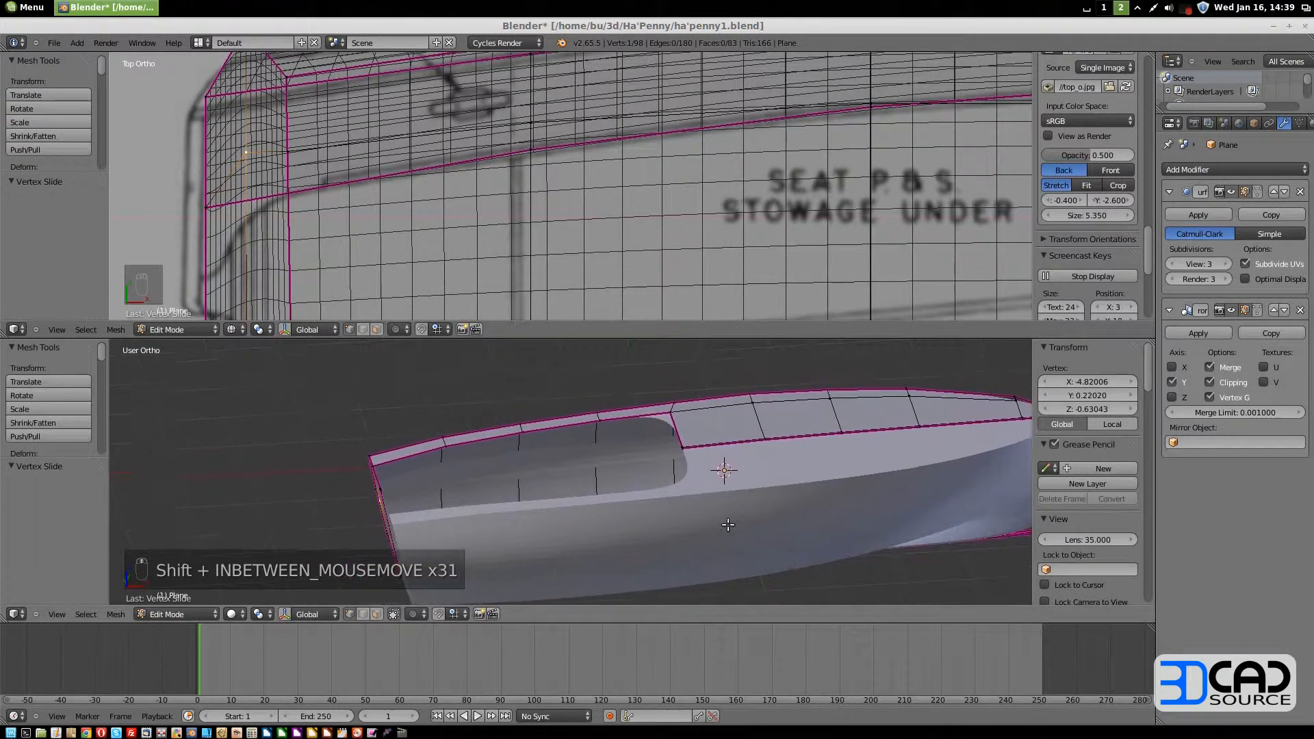
Knife-cut across the narrow side deck strip just aft of the cockpit's front corner
{"action": "scroll", "coordinate": [668, 471], "scroll_direction": "up", "scroll_amount": 1}
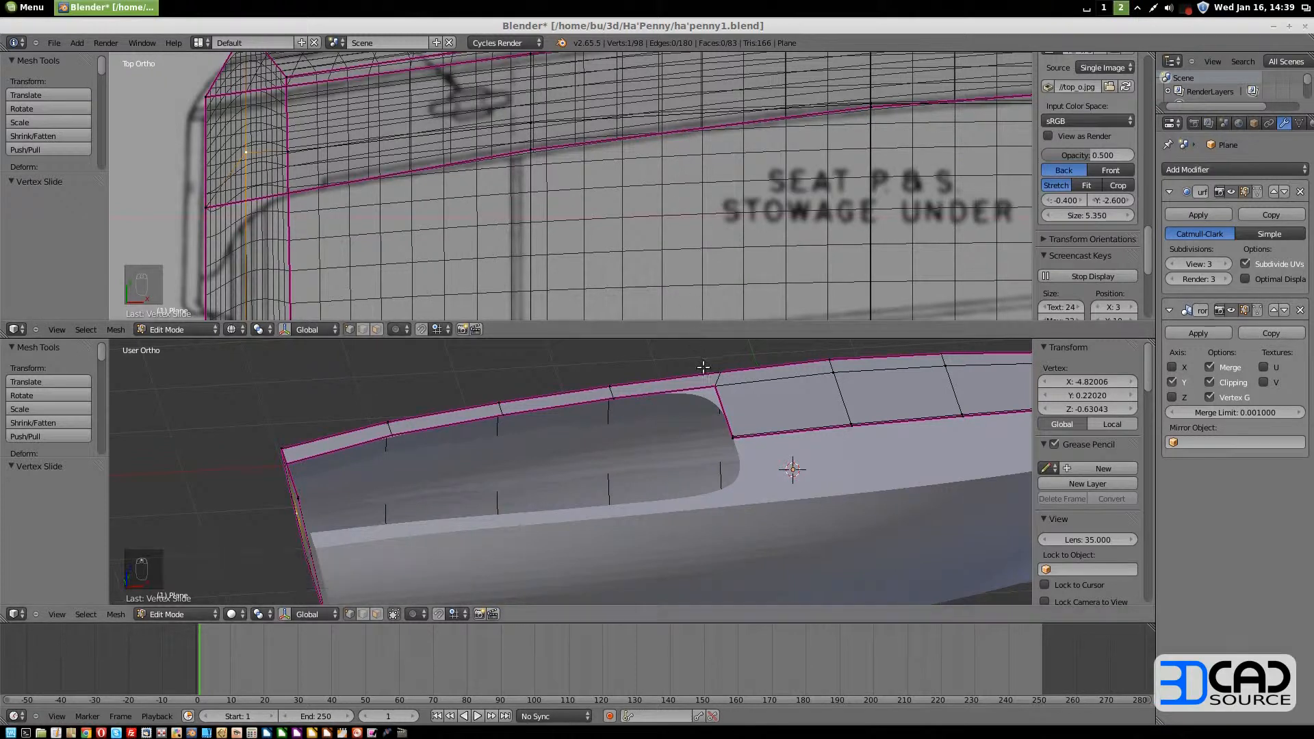
{"action": "scroll", "coordinate": [669, 471], "scroll_direction": "up", "scroll_amount": 1}
{"action": "middle_click_drag", "start_coordinate": [668, 471], "coordinate": [727, 505], "text": "shift"}
{"action": "middle_click_drag", "start_coordinate": [812, 226], "coordinate": [141, 303], "text": "shift"}
{"action": "middle_click_drag", "start_coordinate": [630, 255], "coordinate": [602, 244], "text": "shift"}
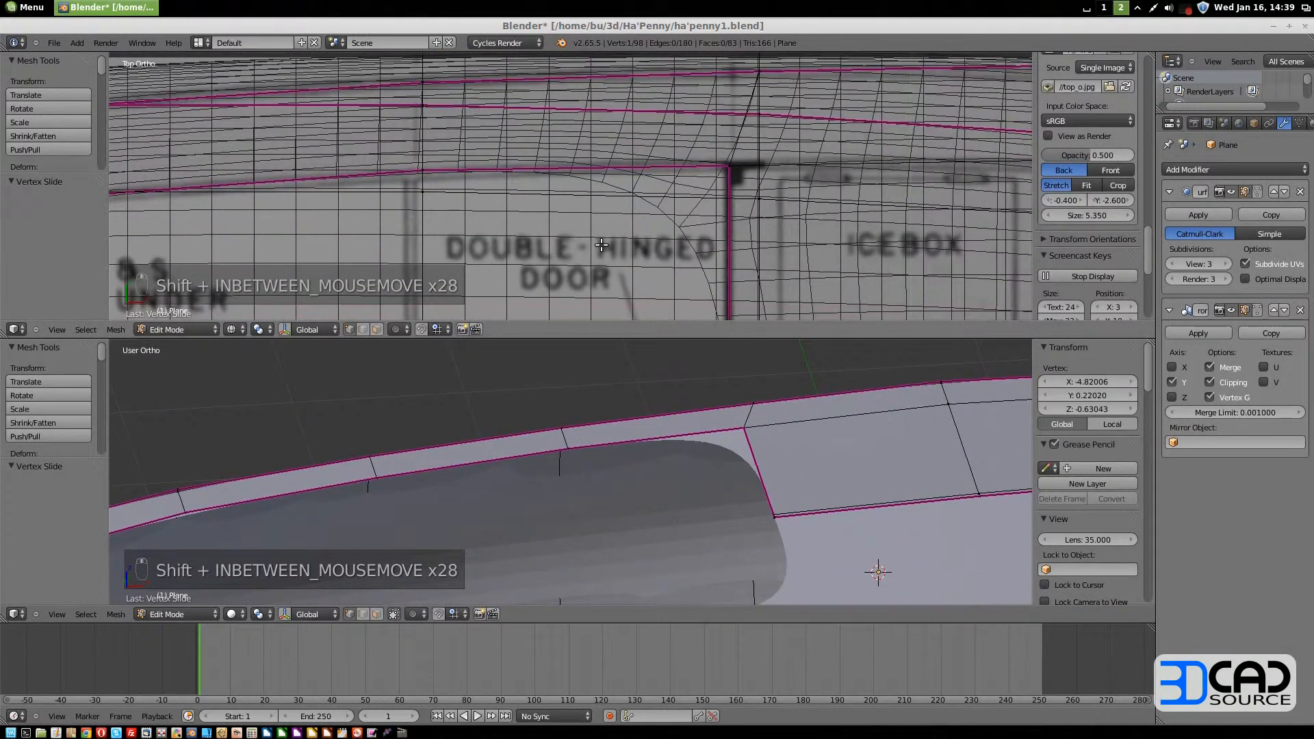
{"action": "key", "text": "k"}
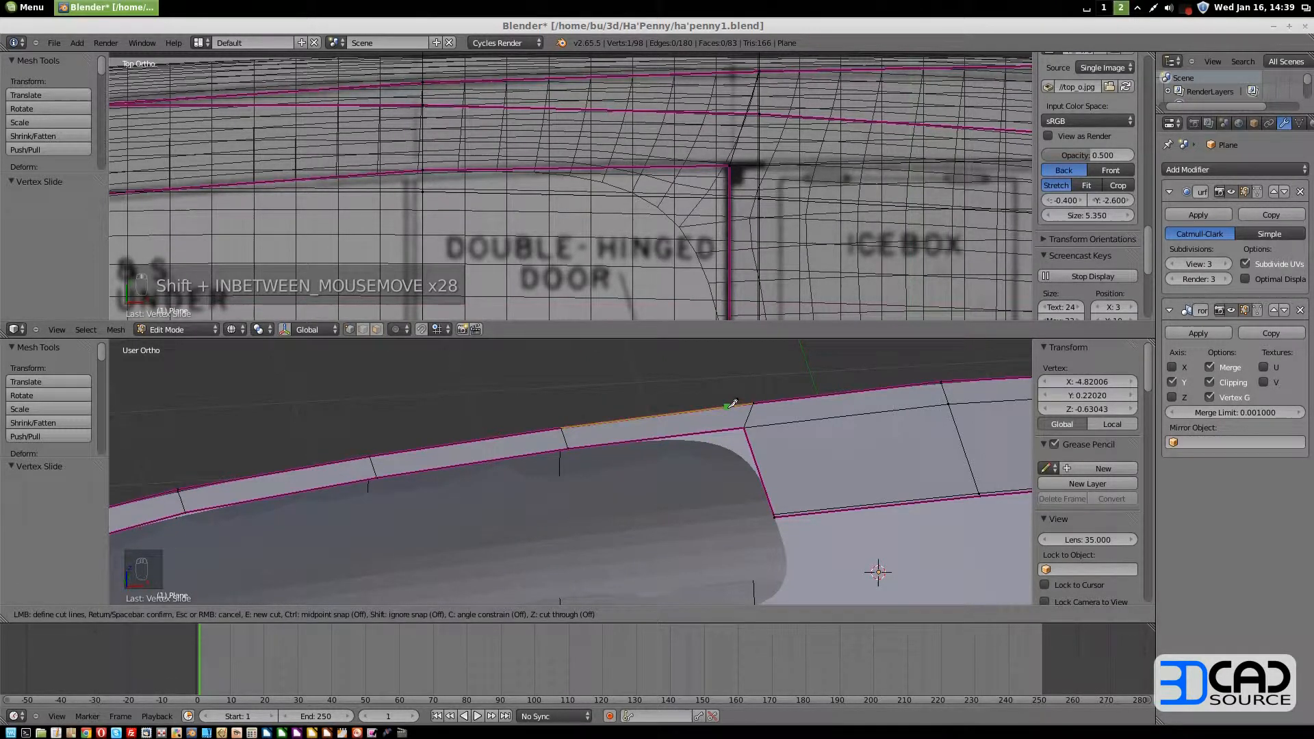
{"action": "left_click", "coordinate": [726, 408]}
{"action": "left_click", "coordinate": [729, 434]}
{"action": "key", "text": "Return"}
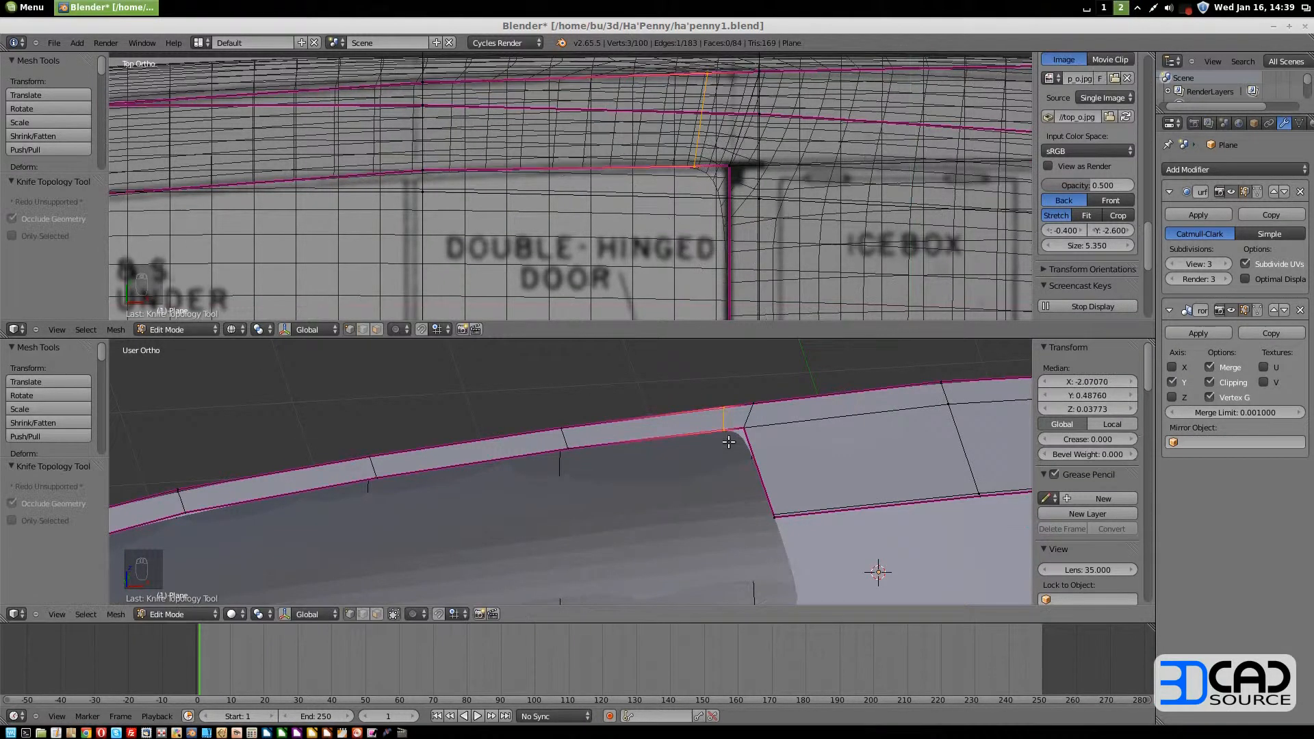
Vertex-slide both ends of the new cut forward toward the cockpit's front corner, the inner end to about X -0.62
{"action": "right_click", "coordinate": [698, 181]}
{"action": "key", "text": "ctrl+v"}
{"action": "left_click", "coordinate": [692, 253]}
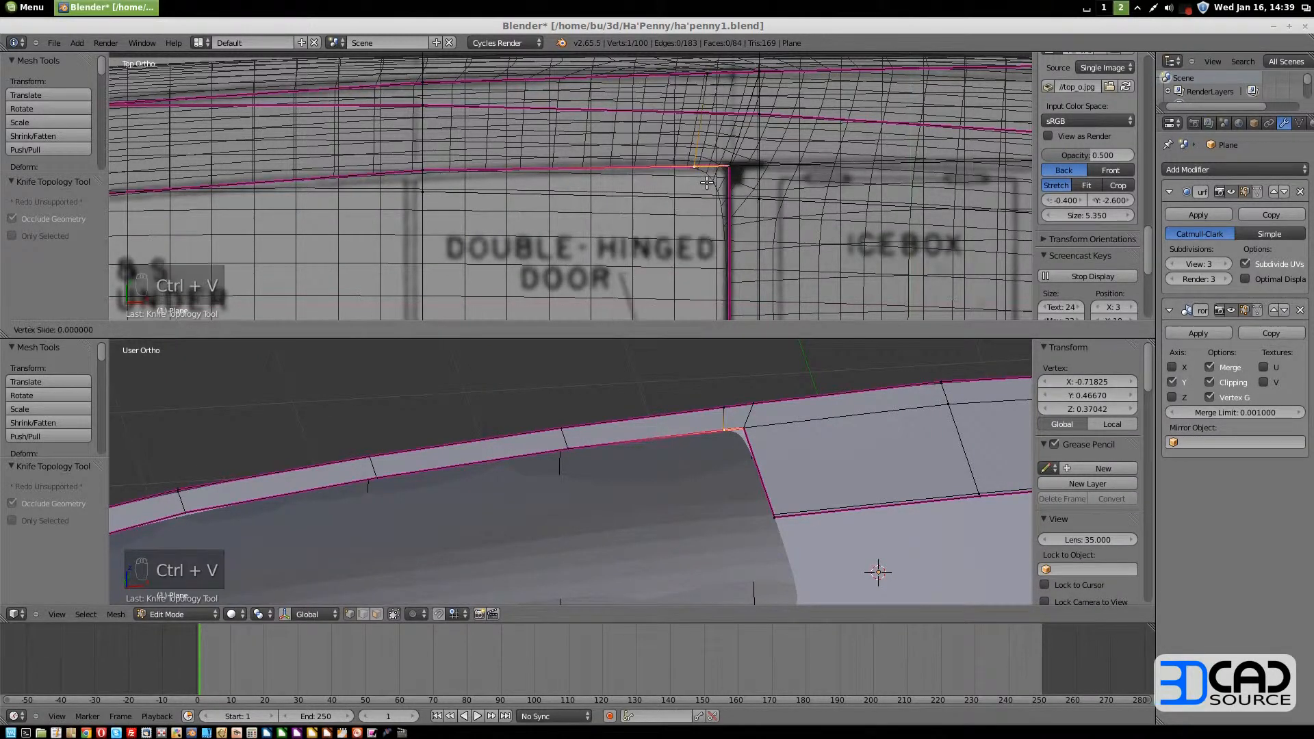
{"action": "left_click", "coordinate": [714, 165]}
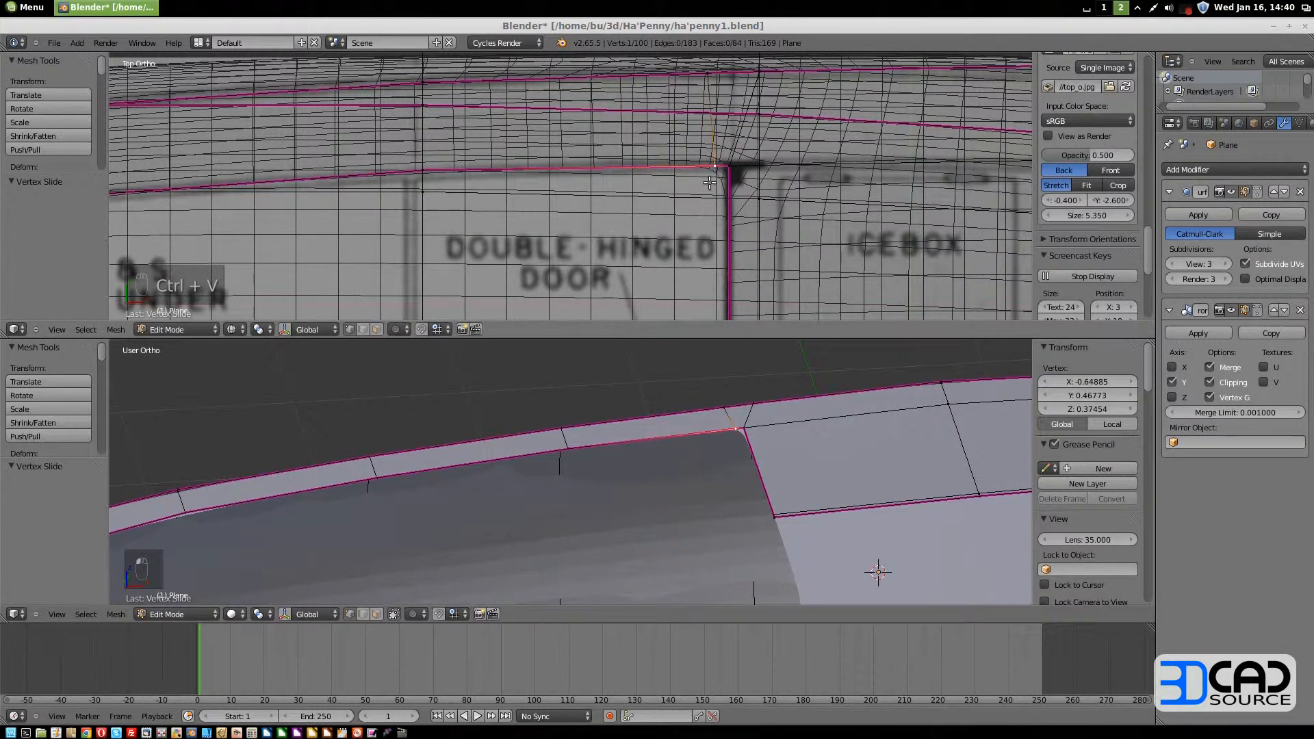
{"action": "right_click", "coordinate": [708, 73]}
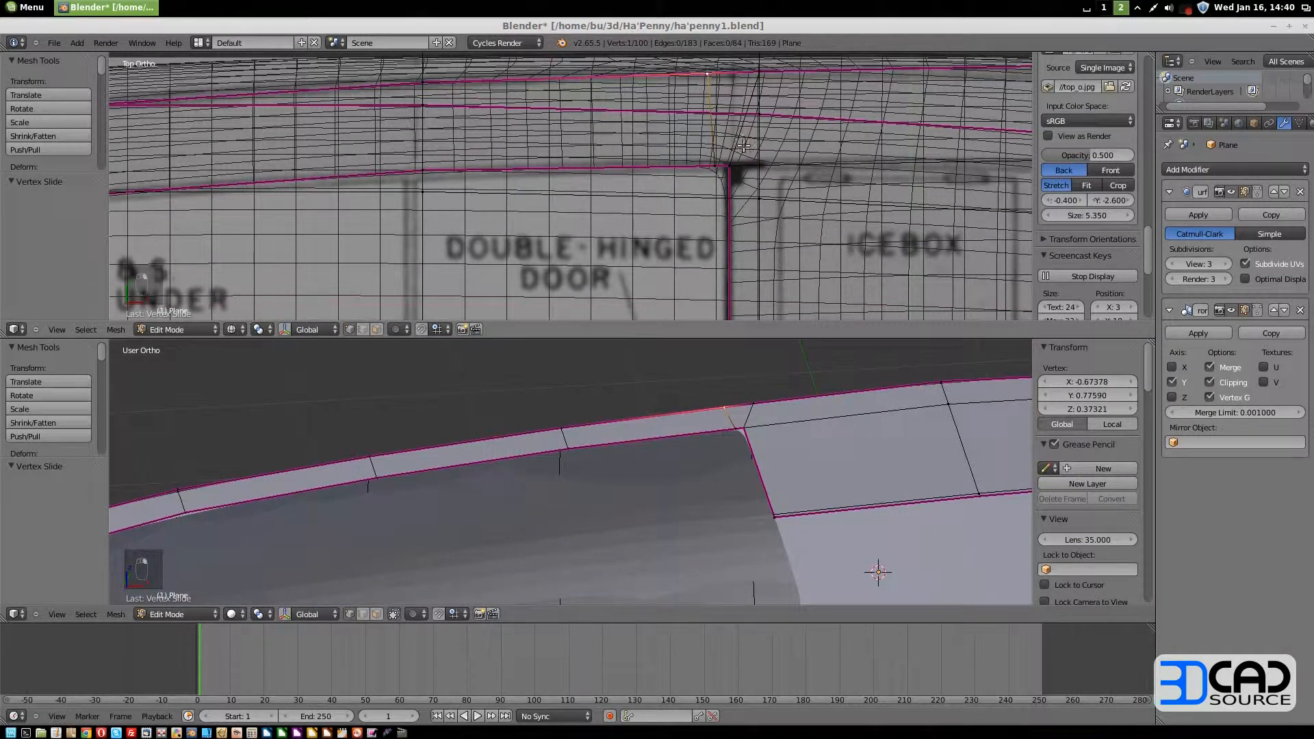
{"action": "key", "text": "ctrl+v"}
{"action": "left_click", "coordinate": [743, 145]}
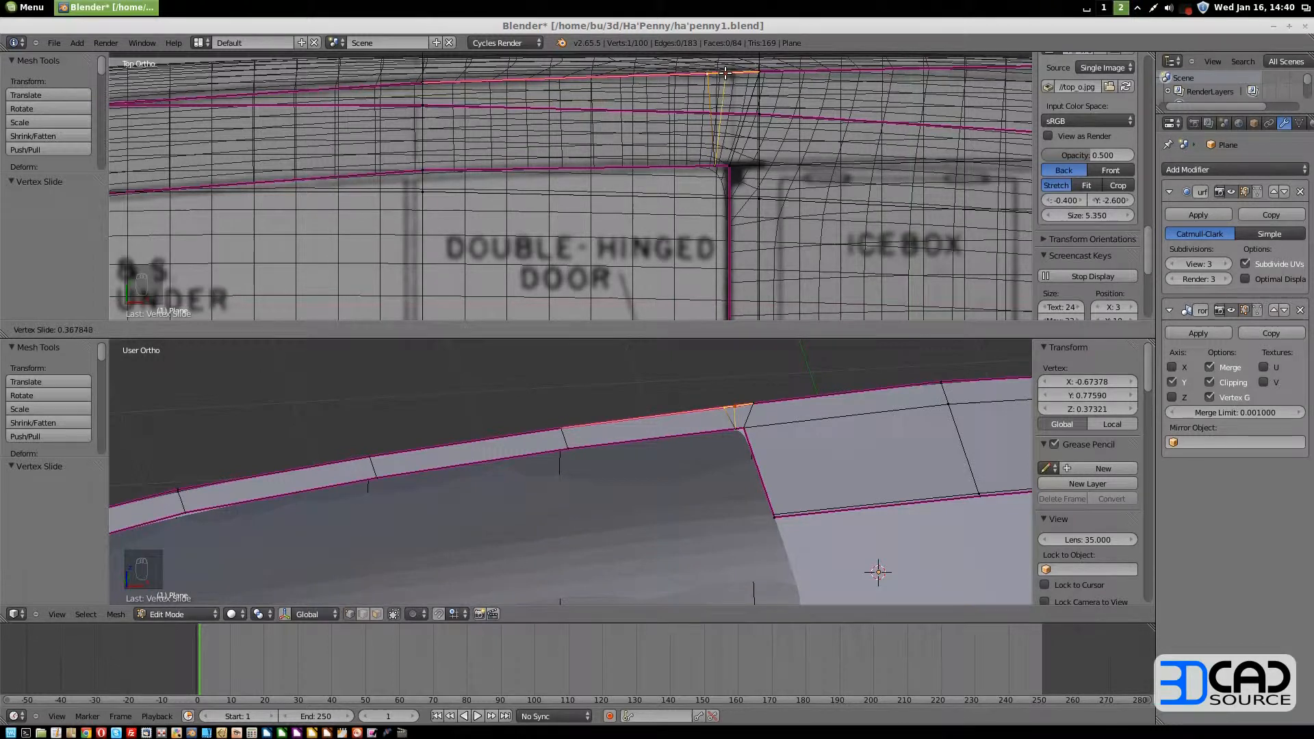
{"action": "left_click", "coordinate": [725, 162]}
{"action": "right_click", "coordinate": [714, 165]}
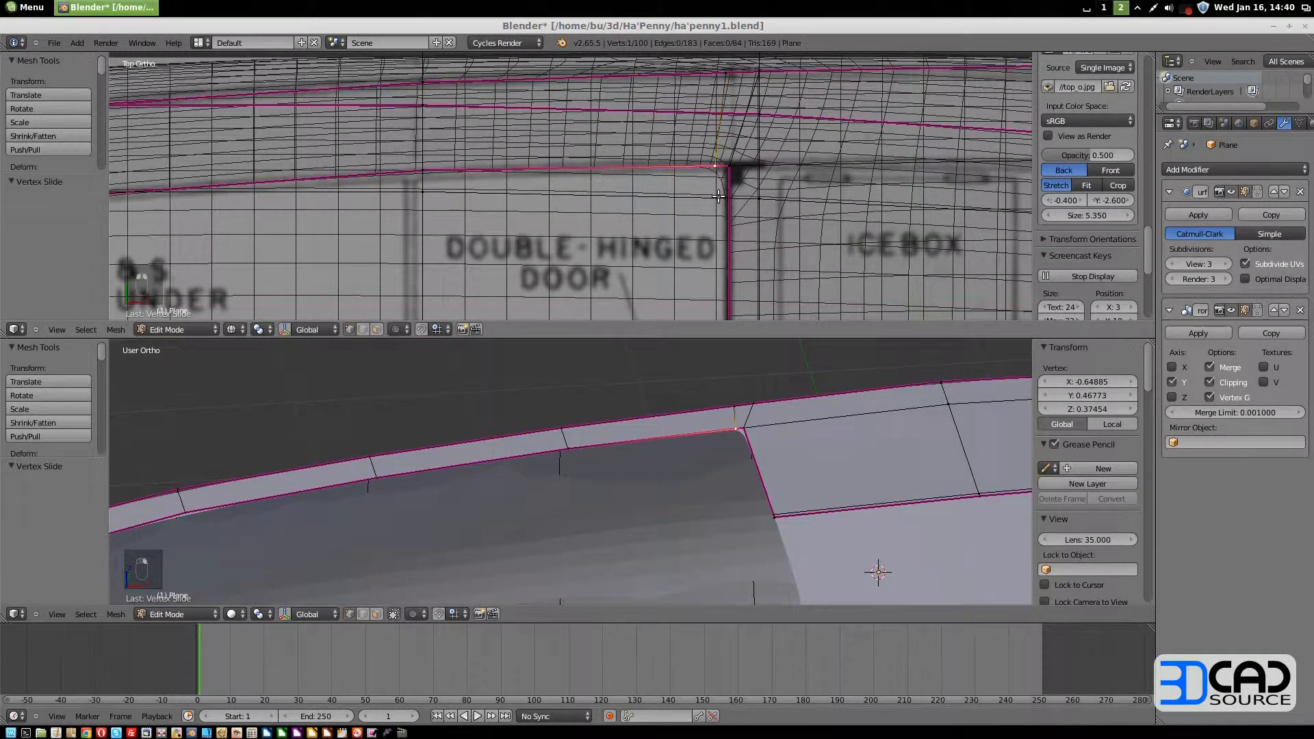
{"action": "key", "text": "ctrl+v"}
{"action": "left_click", "coordinate": [718, 190]}
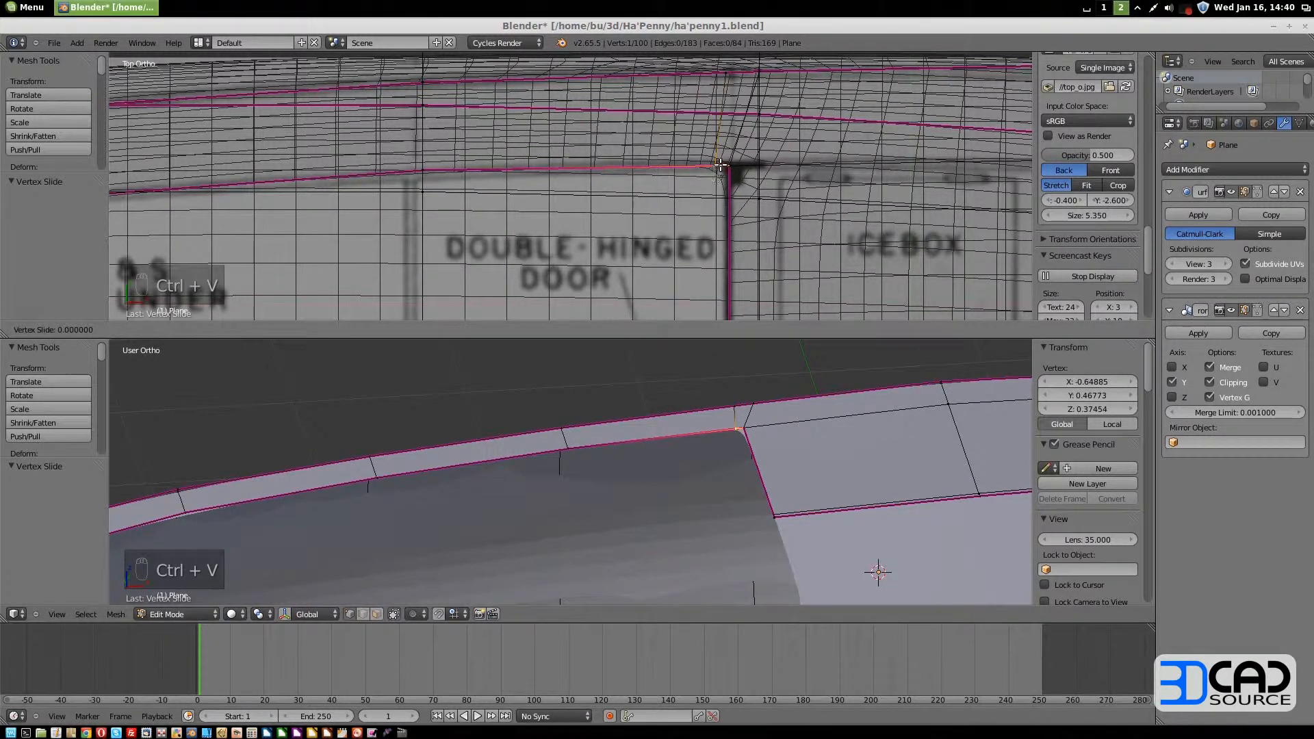
{"action": "left_click", "coordinate": [721, 184]}
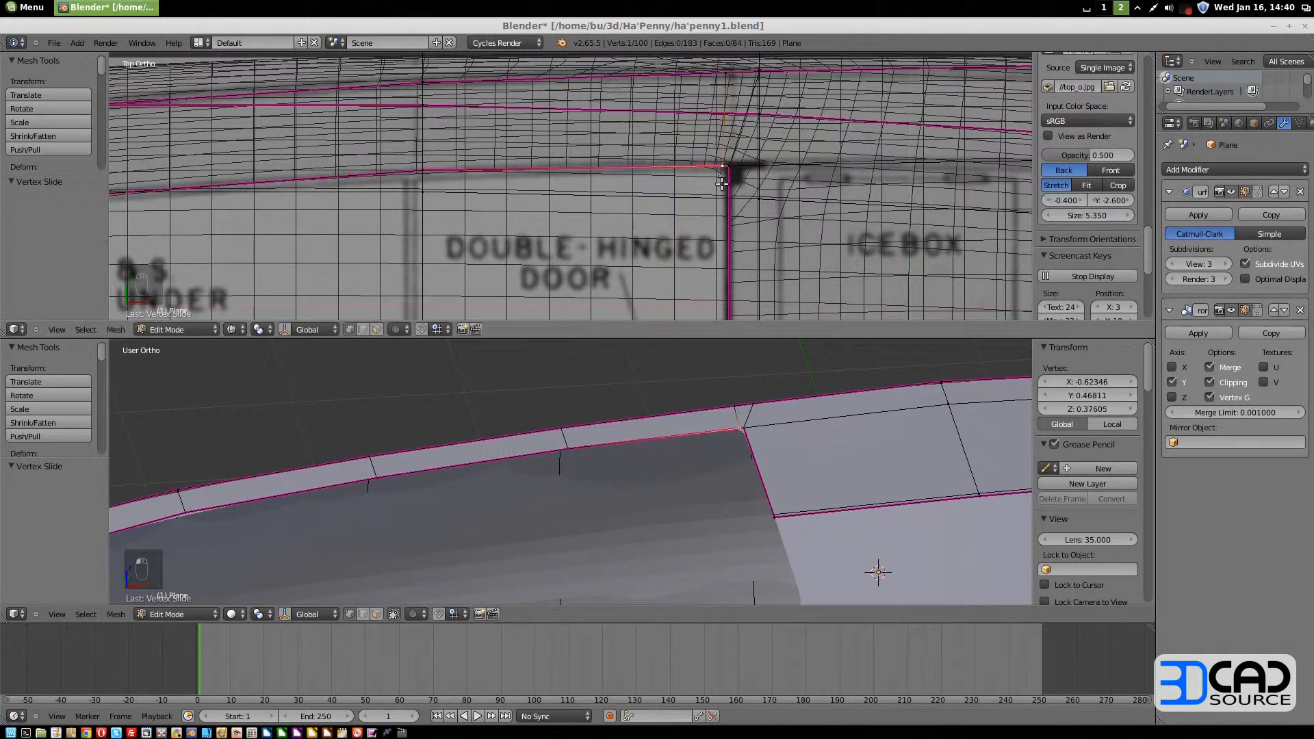
Subdivide the cockpit side edge nearest the transom once
{"action": "scroll", "coordinate": [707, 207], "scroll_direction": "down", "scroll_amount": 5}
{"action": "middle_click_drag", "start_coordinate": [348, 284], "coordinate": [651, 226], "text": "shift"}
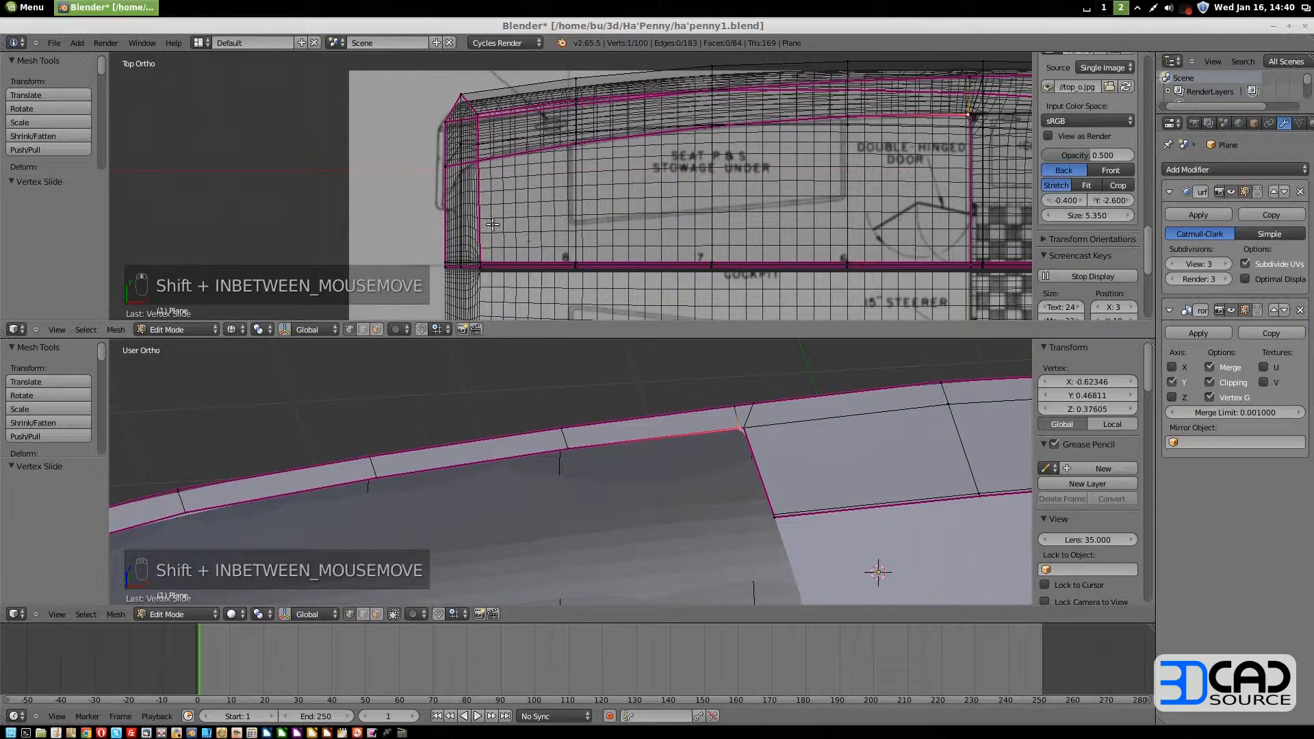
{"action": "middle_click_drag", "start_coordinate": [492, 224], "coordinate": [584, 225], "text": "shift"}
{"action": "scroll", "coordinate": [558, 192], "scroll_direction": "up", "scroll_amount": 6}
{"action": "middle_click_drag", "start_coordinate": [537, 167], "coordinate": [565, 229], "text": "shift"}
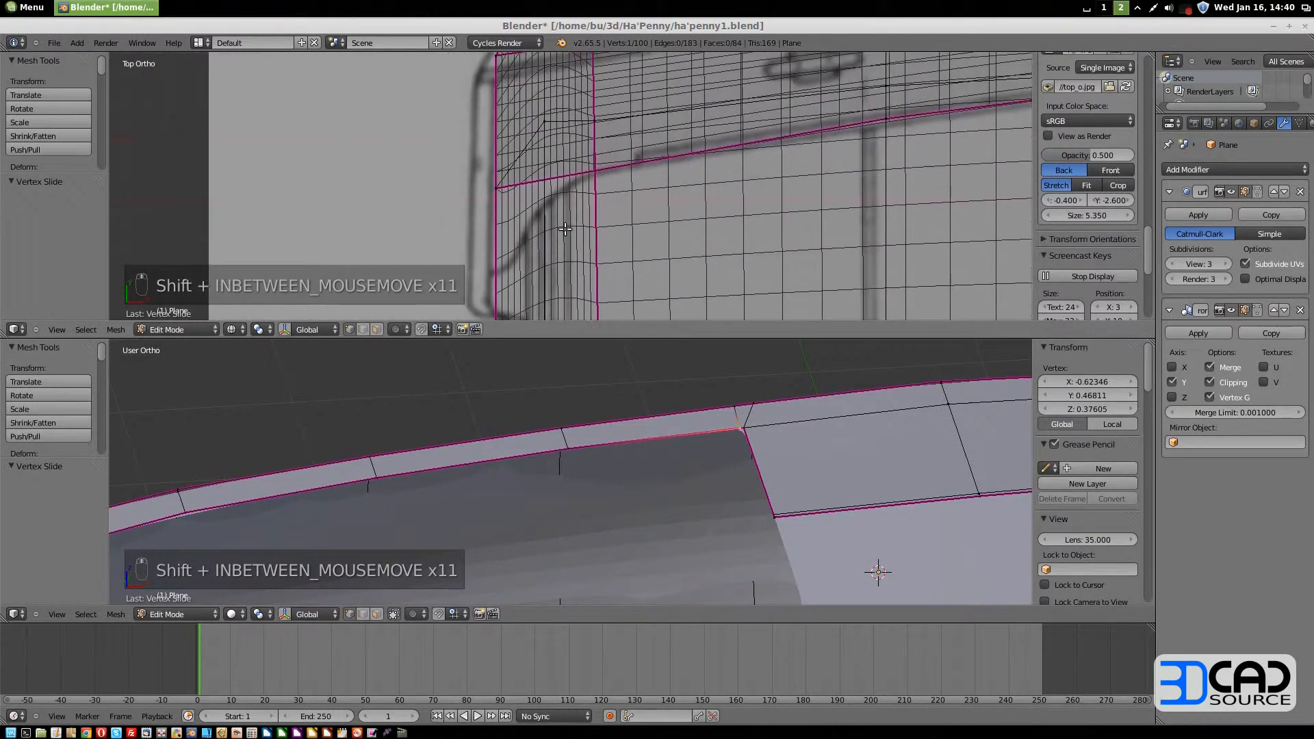
{"action": "key", "text": "ctrl+Tab"}
{"action": "left_click", "coordinate": [540, 245]}
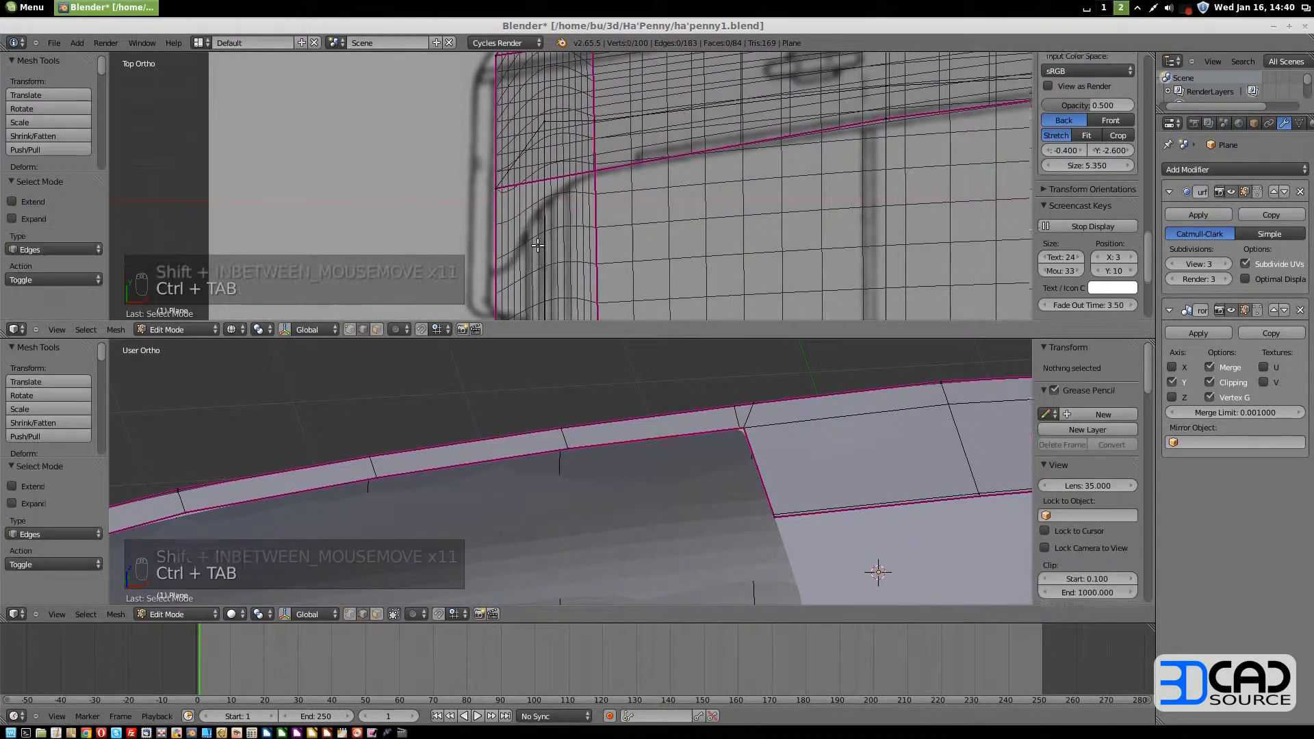
{"action": "right_click", "coordinate": [540, 181]}
{"action": "middle_click_drag", "start_coordinate": [264, 520], "coordinate": [657, 438], "text": "shift"}
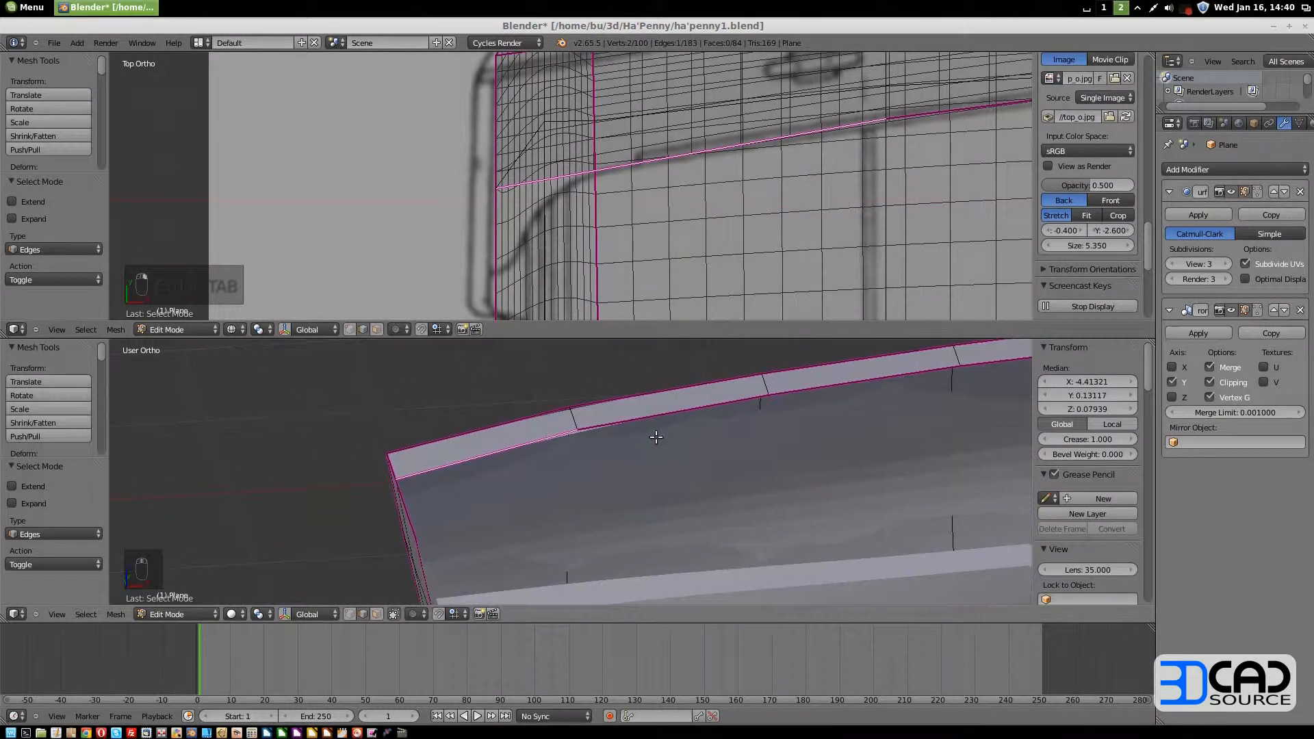
{"action": "key", "text": "w"}
{"action": "left_click", "coordinate": [695, 194]}
Vertex-slide the subdivision's new vertex aft along the cockpit side to about X -4.87, close to the transom
{"action": "key", "text": "ctrl+Tab"}
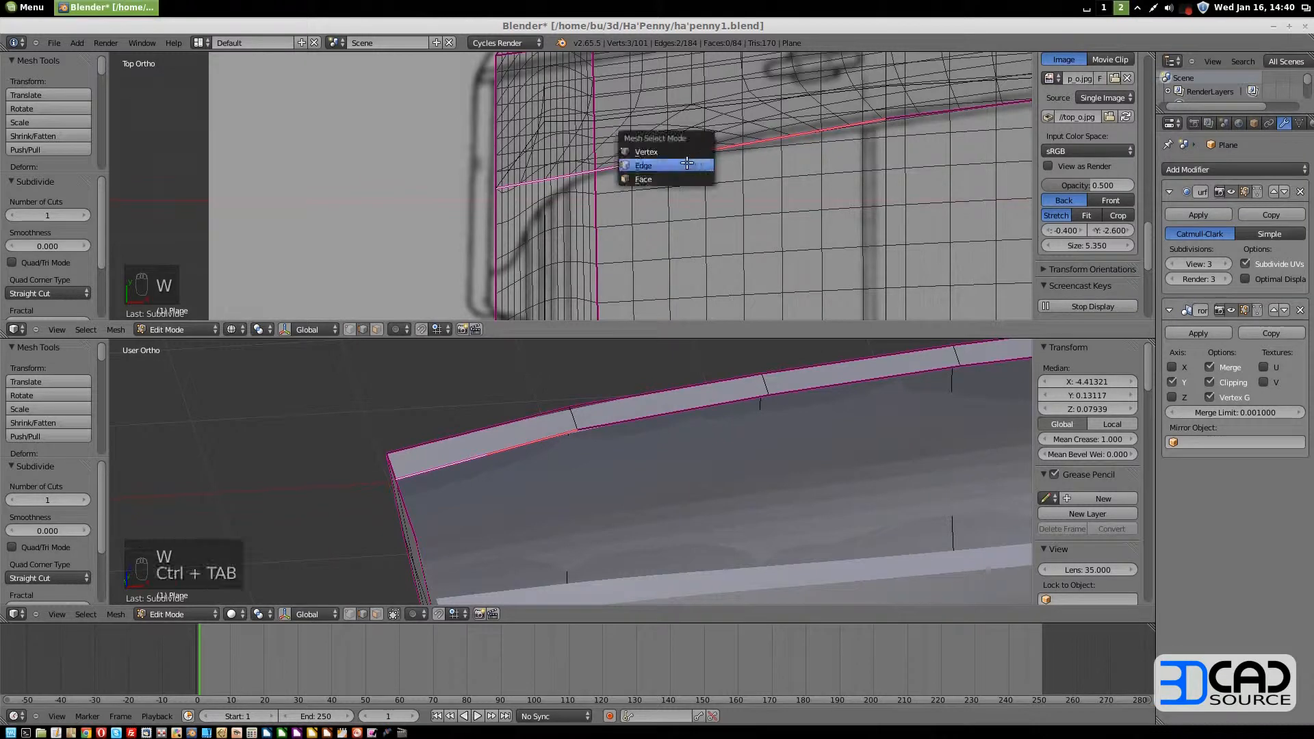
{"action": "left_click", "coordinate": [693, 150]}
{"action": "key", "text": "ctrl+v"}
{"action": "left_click", "coordinate": [659, 178]}
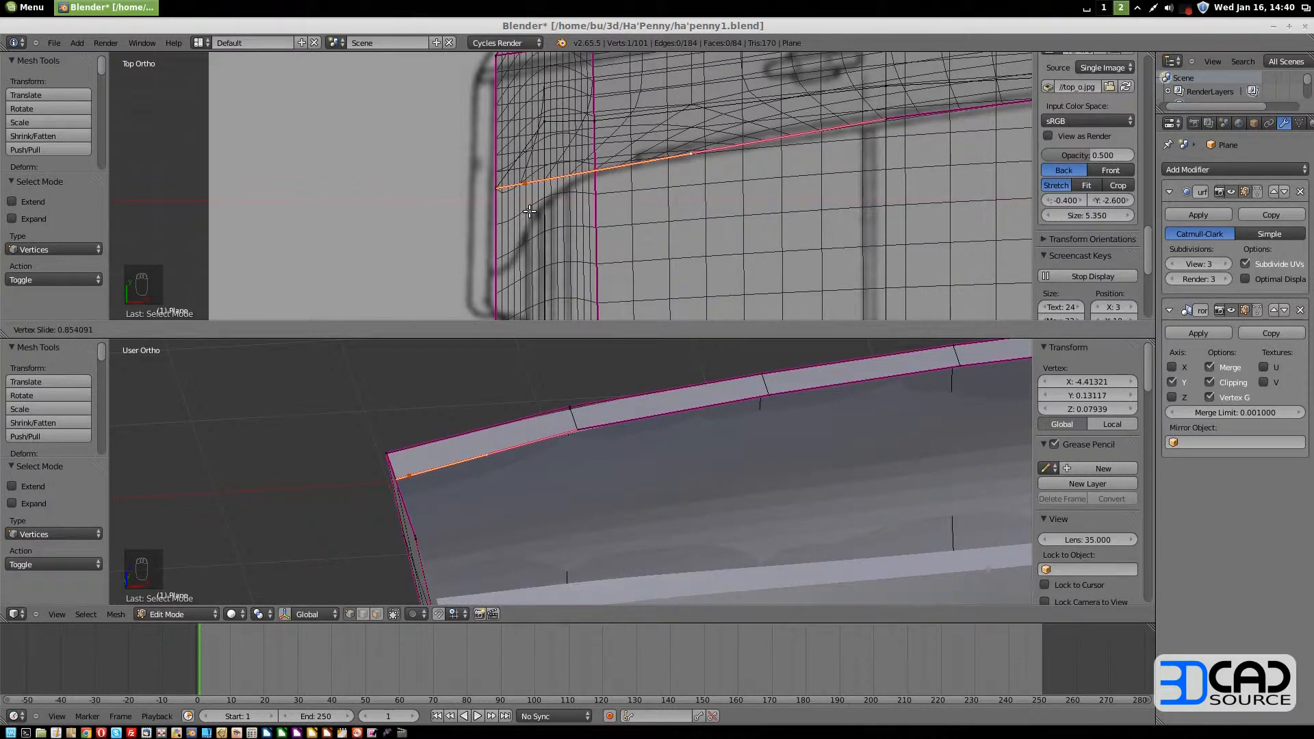
{"action": "left_click", "coordinate": [529, 212]}
Extrude the short cockpit side edge beside the transom about -0.239 along Y, toward the centreline
{"action": "key", "text": "ctrl+Tab"}
{"action": "left_click", "coordinate": [512, 216]}
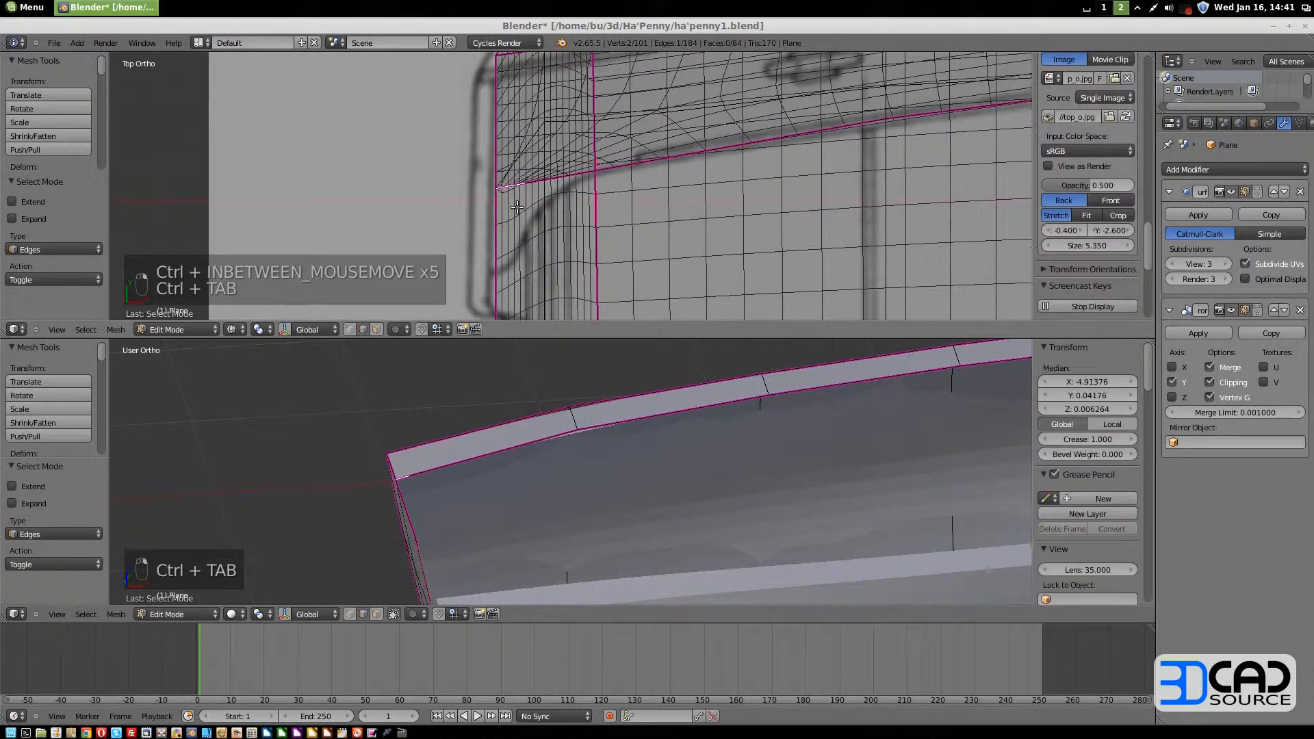
{"action": "right_click", "coordinate": [512, 185]}
{"action": "key", "text": "e"}
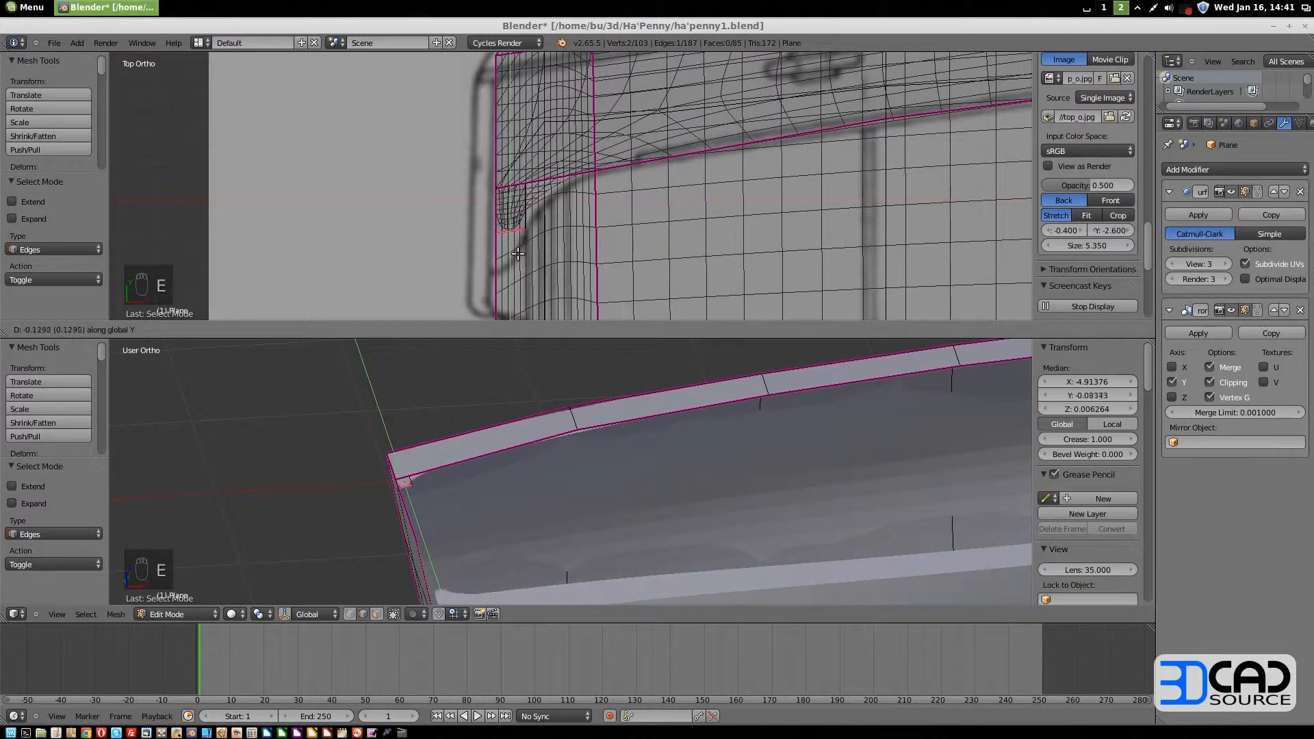
{"action": "left_click", "coordinate": [513, 293]}
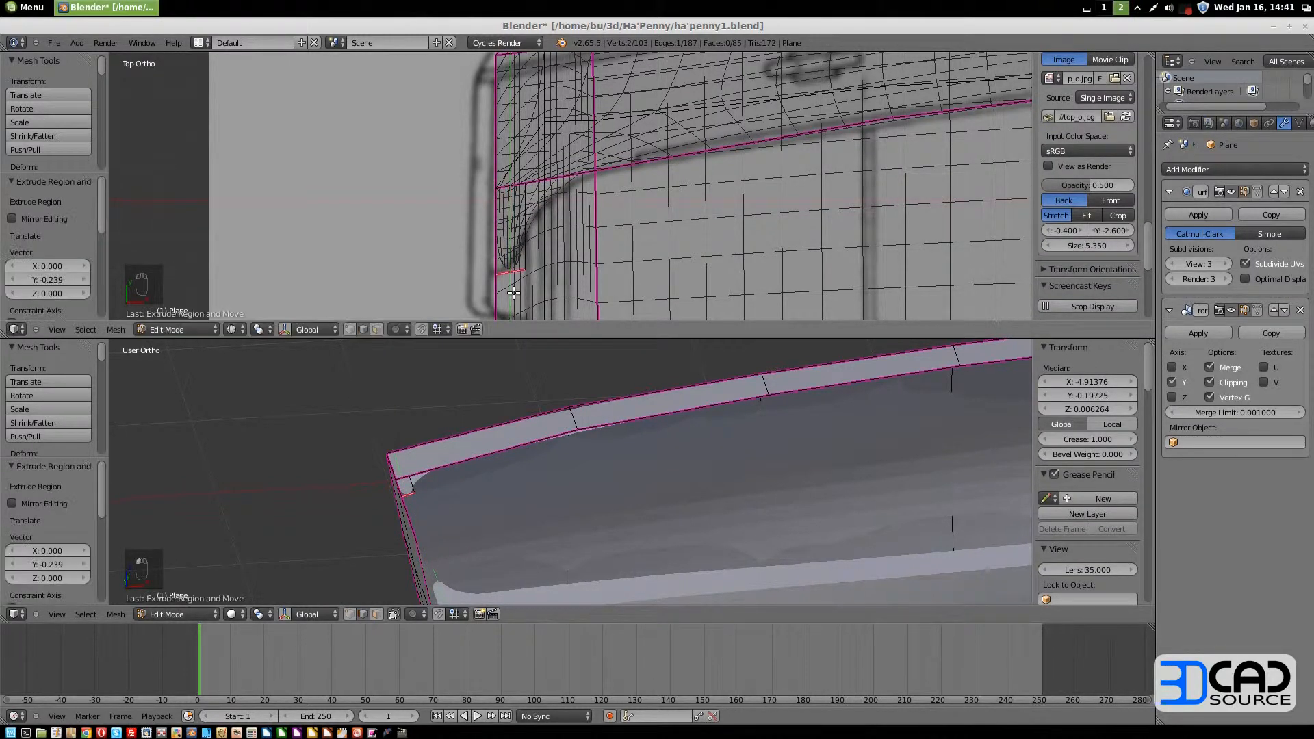
Subdivide the transom's top edge beside the extruded strip once
{"action": "middle_click_drag", "start_coordinate": [495, 294], "coordinate": [582, 176], "text": "shift"}
{"action": "key", "text": "w"}
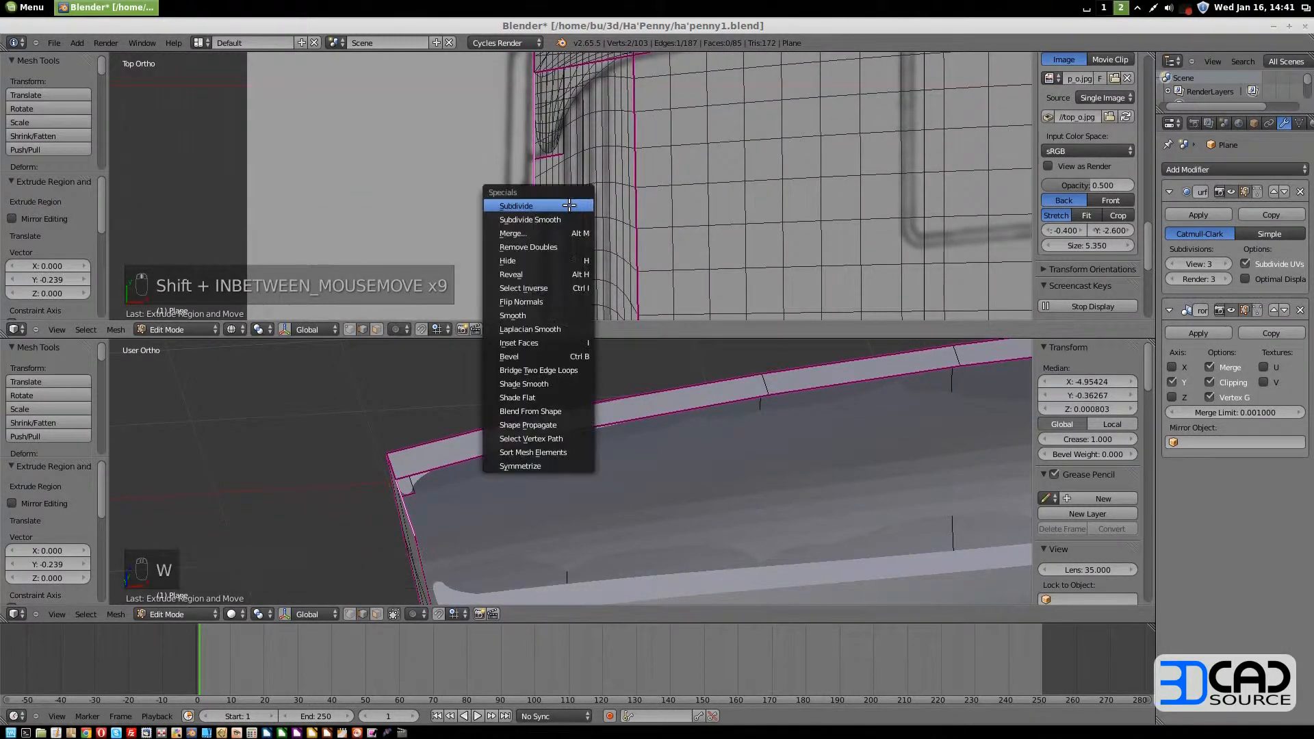
{"action": "left_click", "coordinate": [568, 205]}
Merge the extruded strip's transom-side corner with the top edge's new midpoint, using At First to keep the midpoint's position
{"action": "key", "text": "ctrl+Tab"}
{"action": "left_click", "coordinate": [554, 198]}
{"action": "right_click", "coordinate": [534, 175]}
{"action": "middle_click_drag", "start_coordinate": [454, 531], "coordinate": [393, 544]}
{"action": "right_click", "coordinate": [395, 542], "text": "shift"}
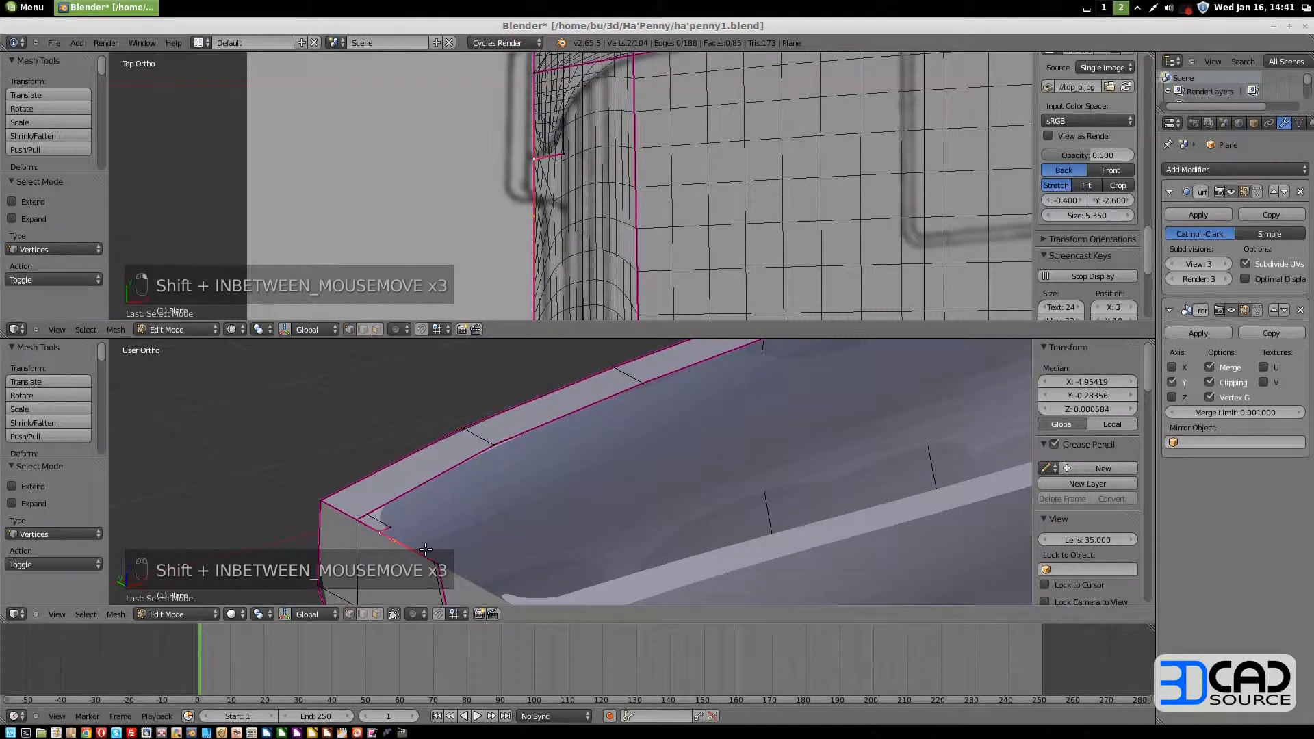
{"action": "key", "text": "alt+m"}
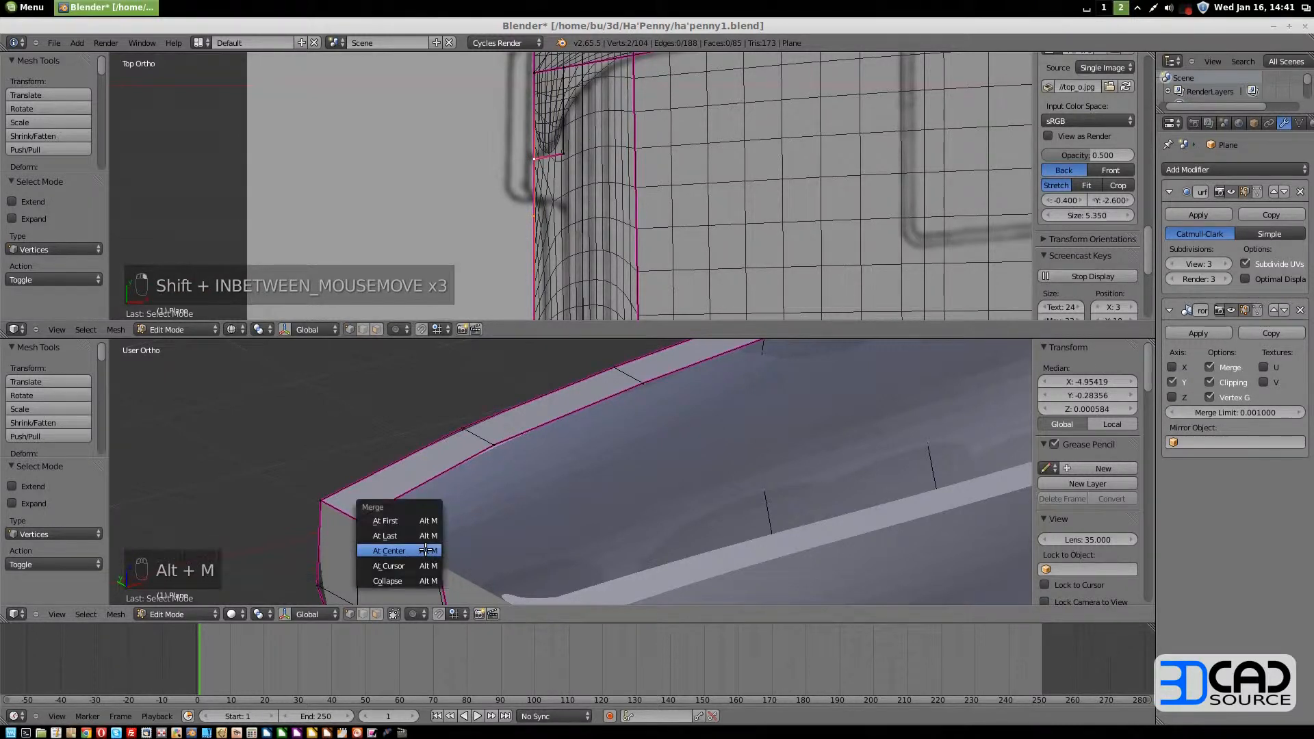
{"action": "left_click", "coordinate": [401, 522]}
Vertex-slide the merged vertex outboard along the transom's top edge to about Y -0.24
{"action": "key", "text": "ctrl+v"}
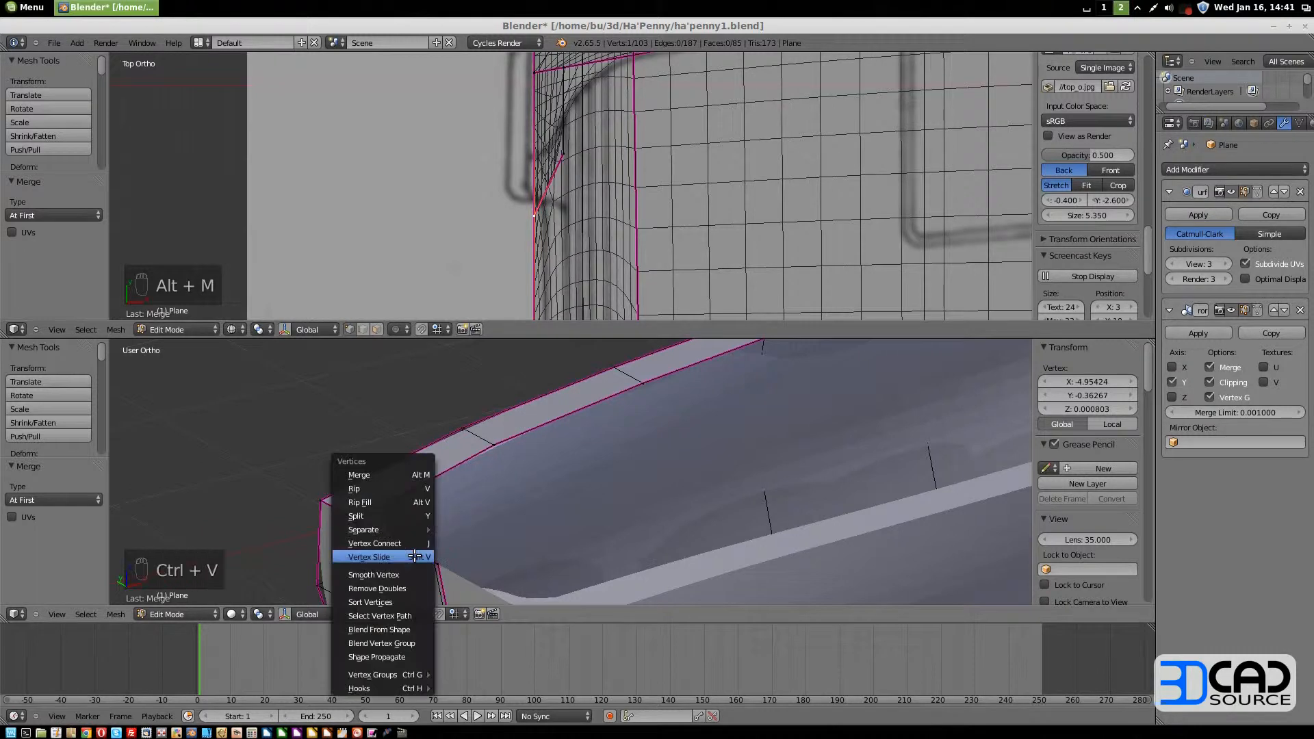
{"action": "left_click", "coordinate": [414, 553]}
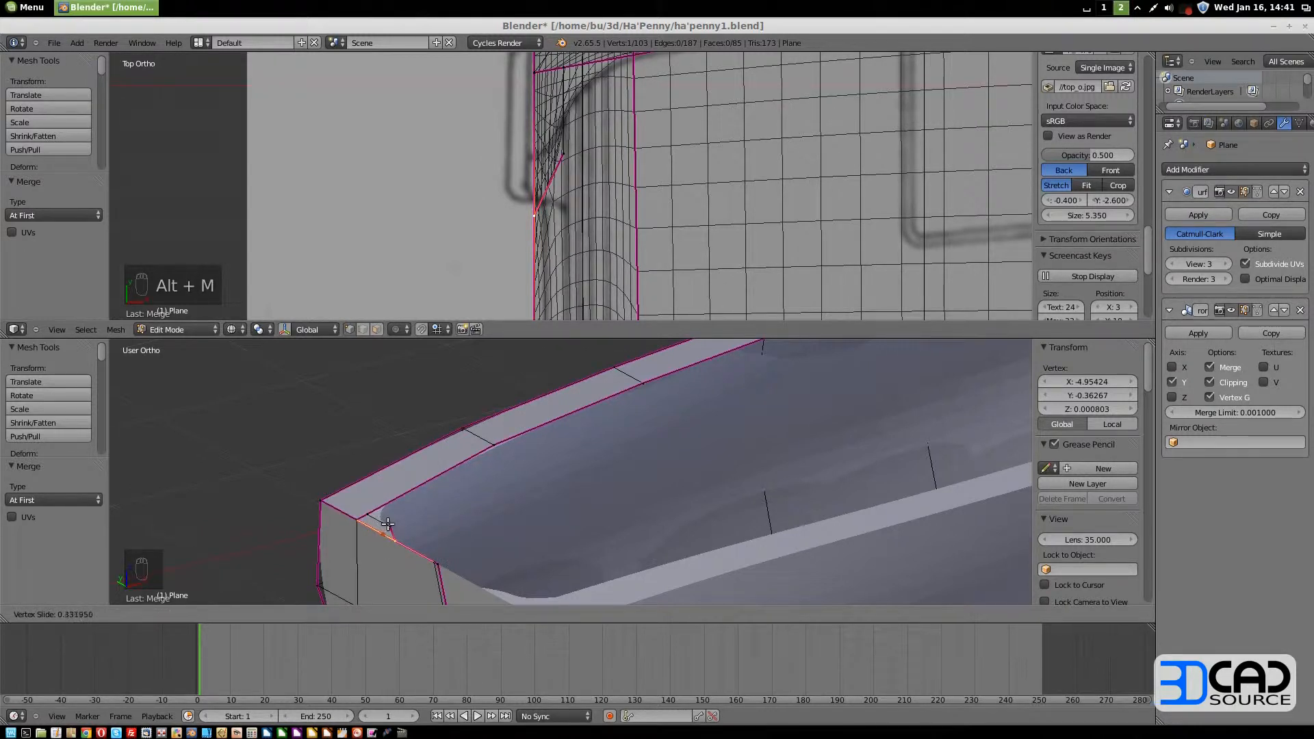
{"action": "left_click", "coordinate": [559, 248]}
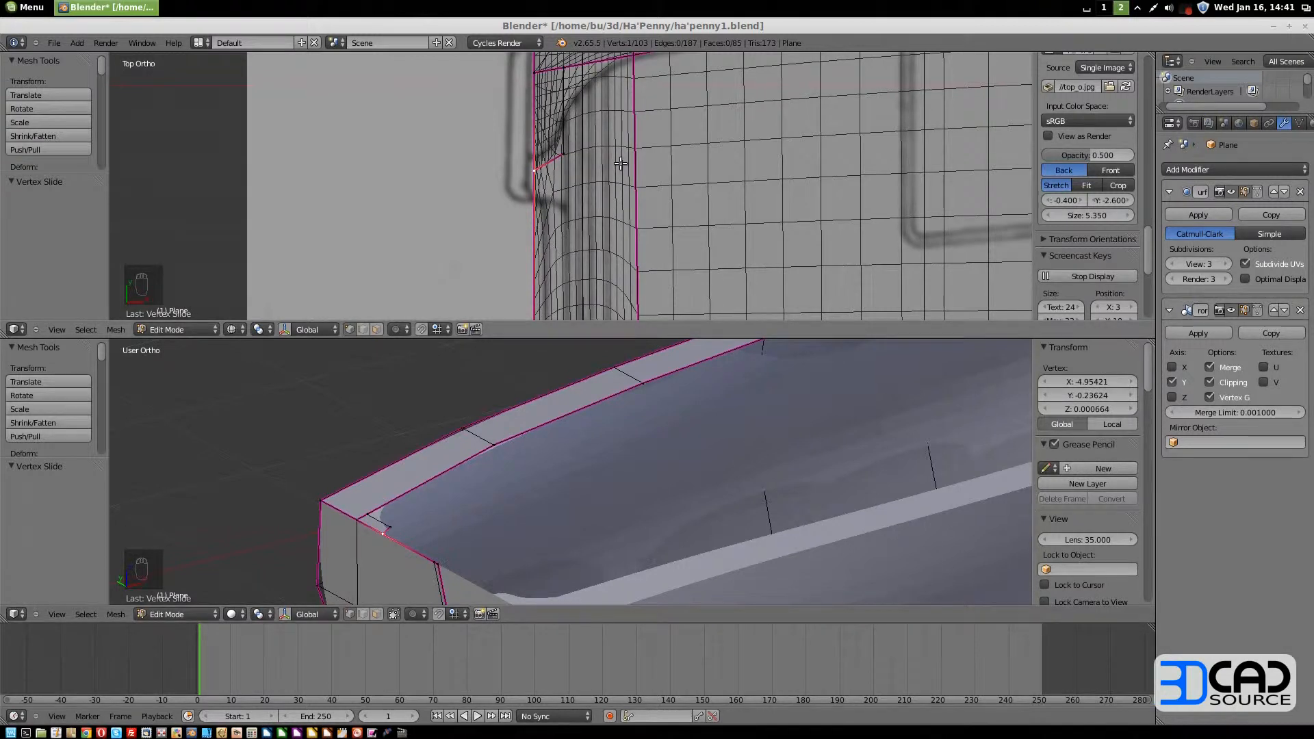
Set the crease of the extruded strip's forward edge, facing the cockpit, to 1
{"action": "middle_click_drag", "start_coordinate": [617, 195], "coordinate": [591, 193], "text": "shift"}
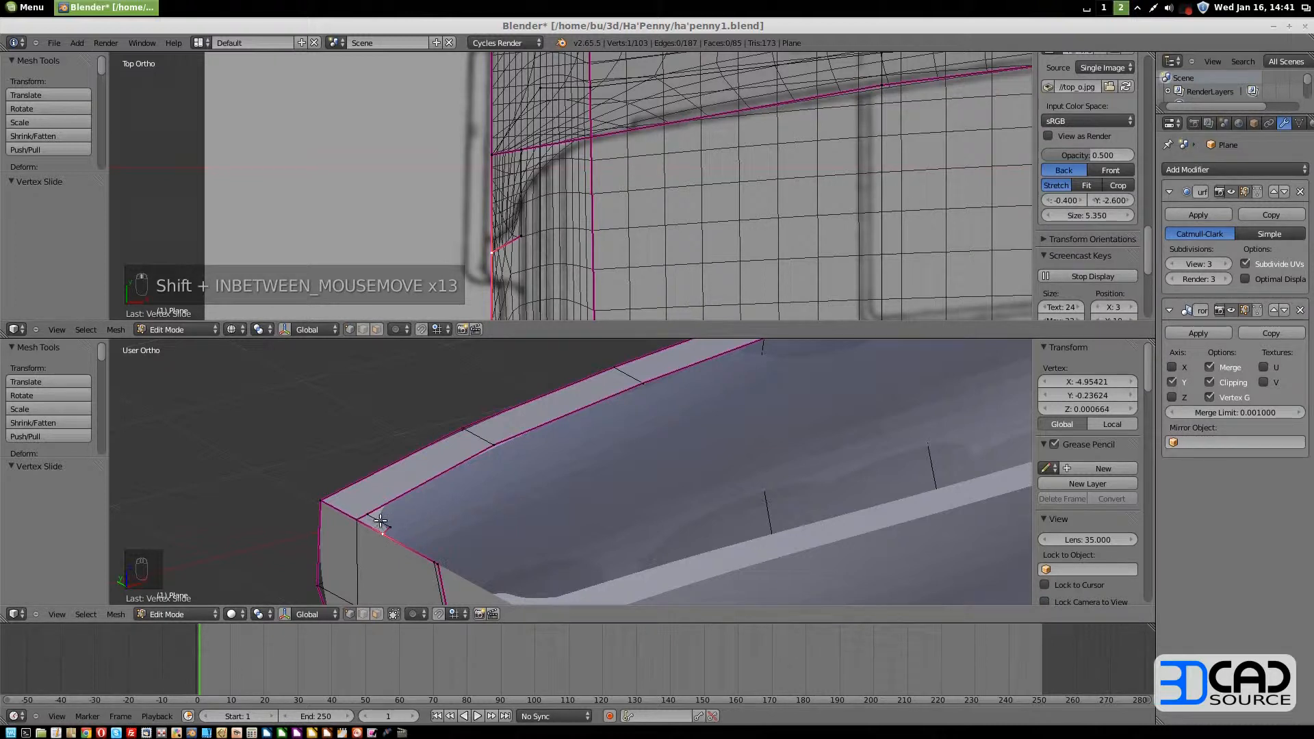
{"action": "key", "text": "ctrl+Tab"}
{"action": "left_click", "coordinate": [405, 535]}
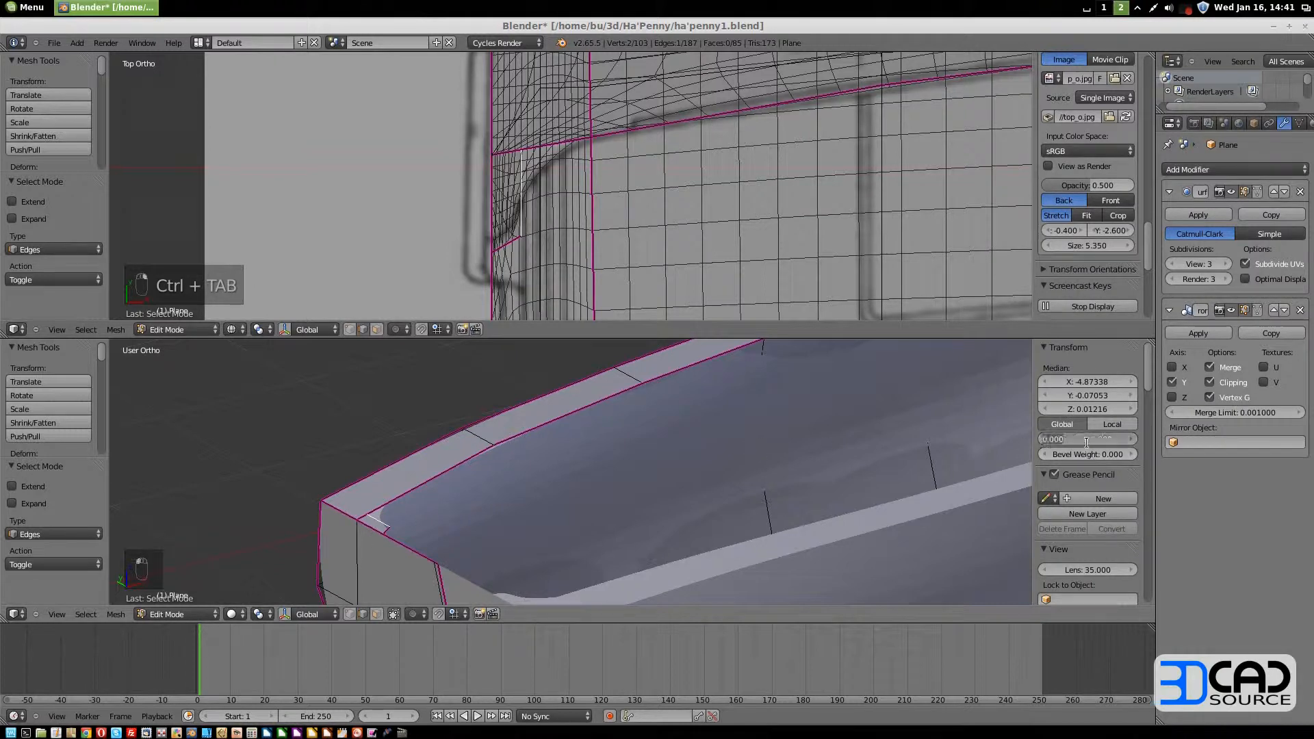
{"action": "left_click", "coordinate": [1087, 440]}
{"action": "type", "text": "1"}
{"action": "key", "text": "Return"}
Set the crease of the short edge between the side deck and the extruded strip to 0
{"action": "right_click", "coordinate": [370, 516]}
{"action": "left_click", "coordinate": [1088, 441]}
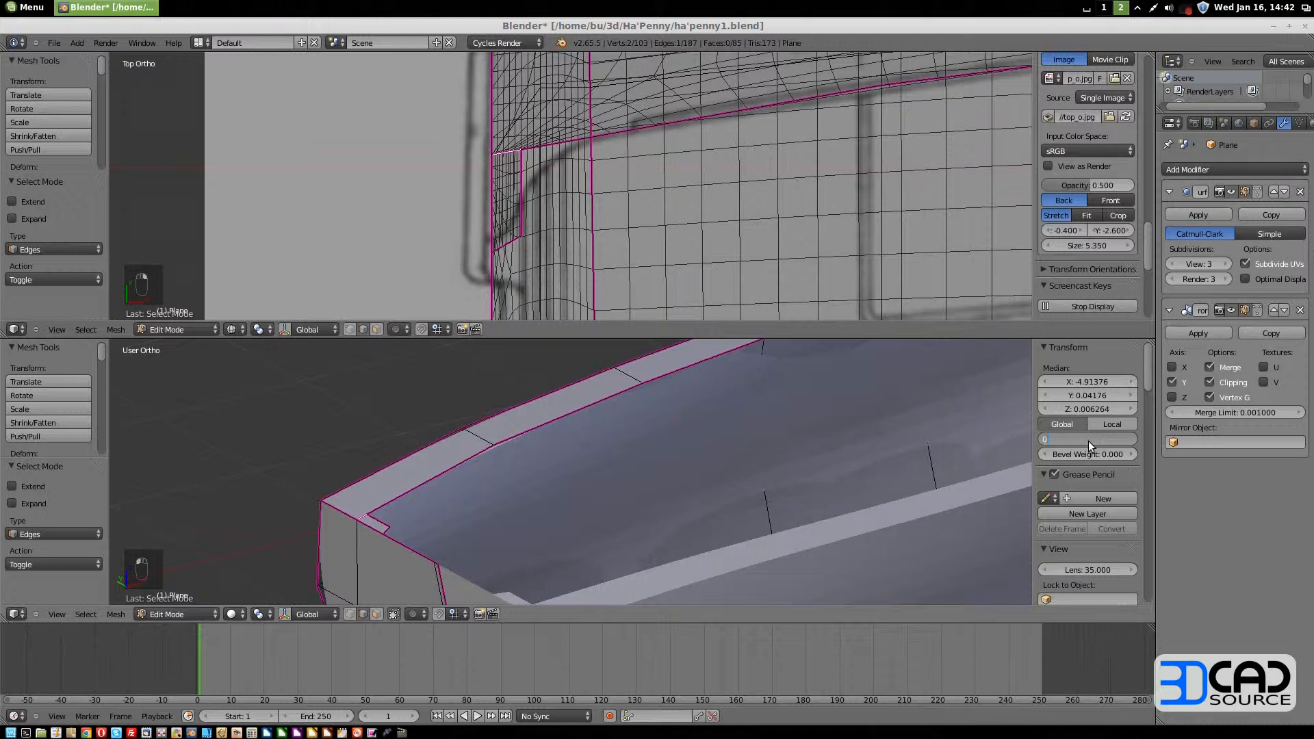
{"action": "key", "text": "Return"}
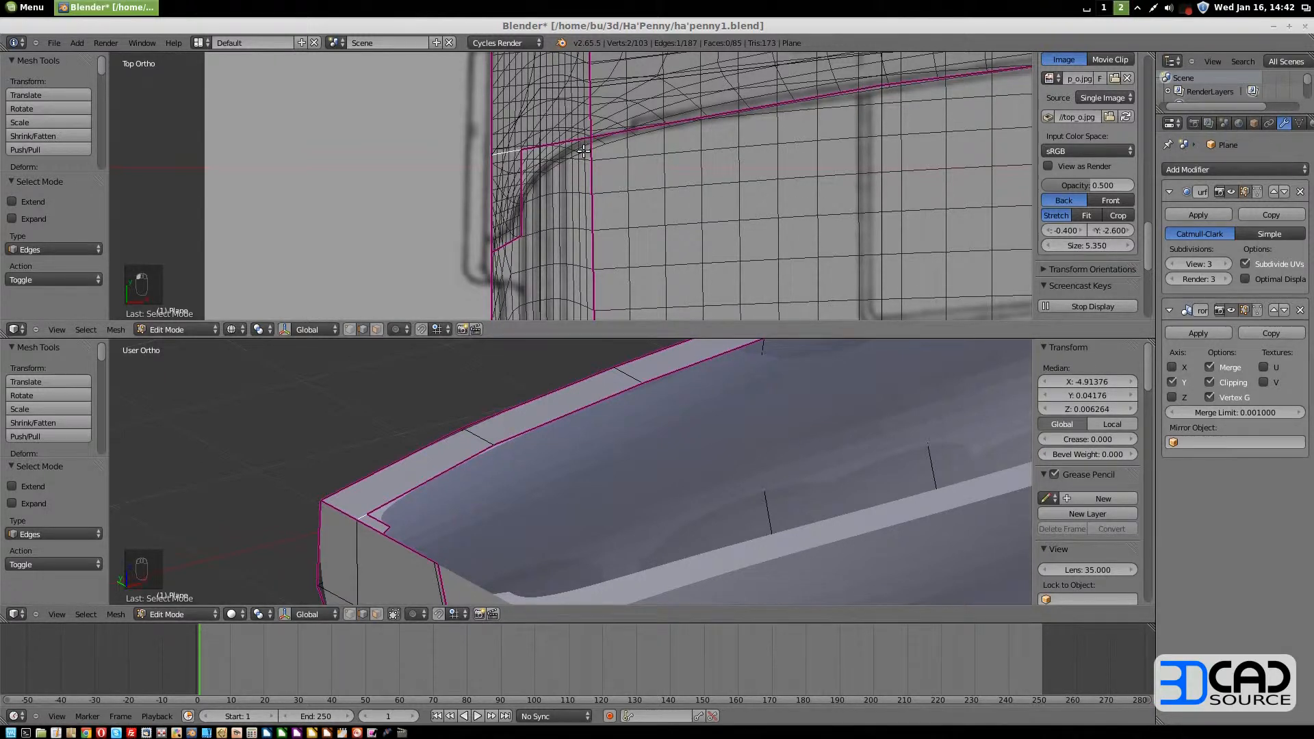
Move the cockpit's rear inner corner vertex about -0.009 along X and 0.034 along Y toward the drawing's corner curve
{"action": "key", "text": "ctrl+Tab"}
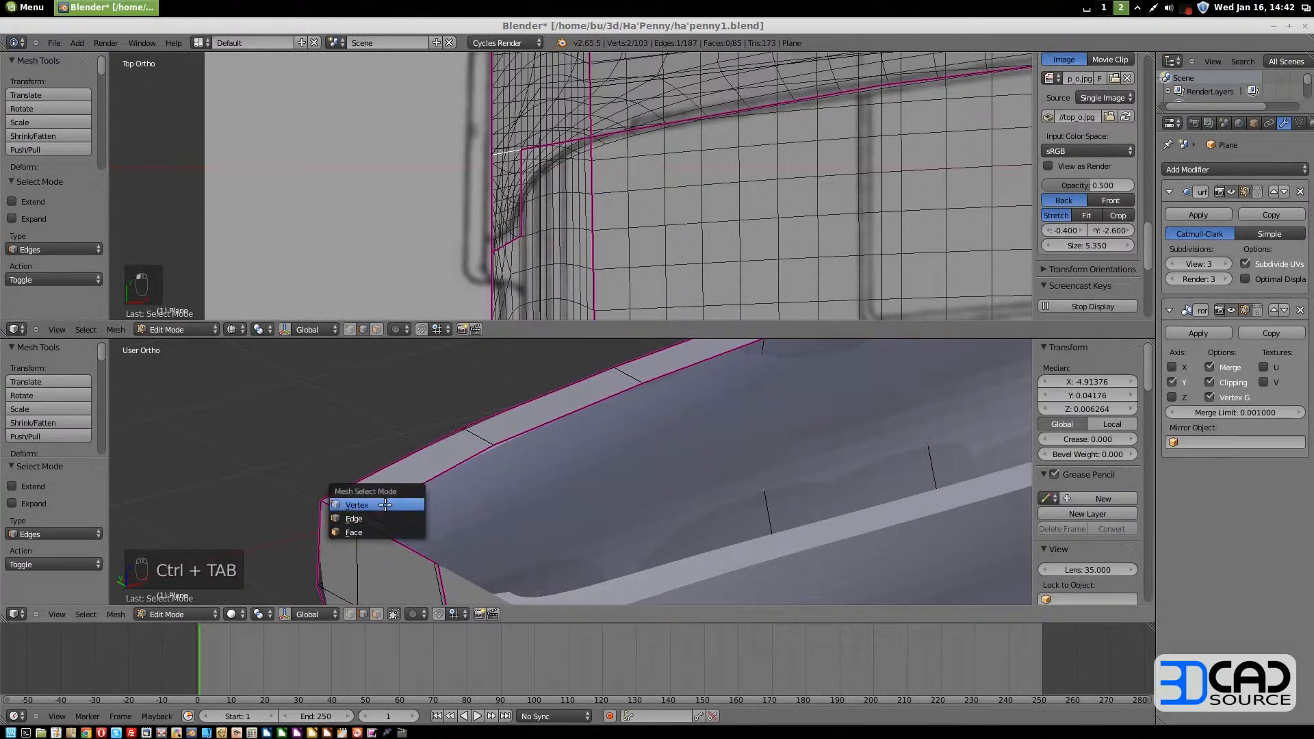
{"action": "left_click", "coordinate": [384, 510]}
{"action": "right_click", "coordinate": [365, 513]}
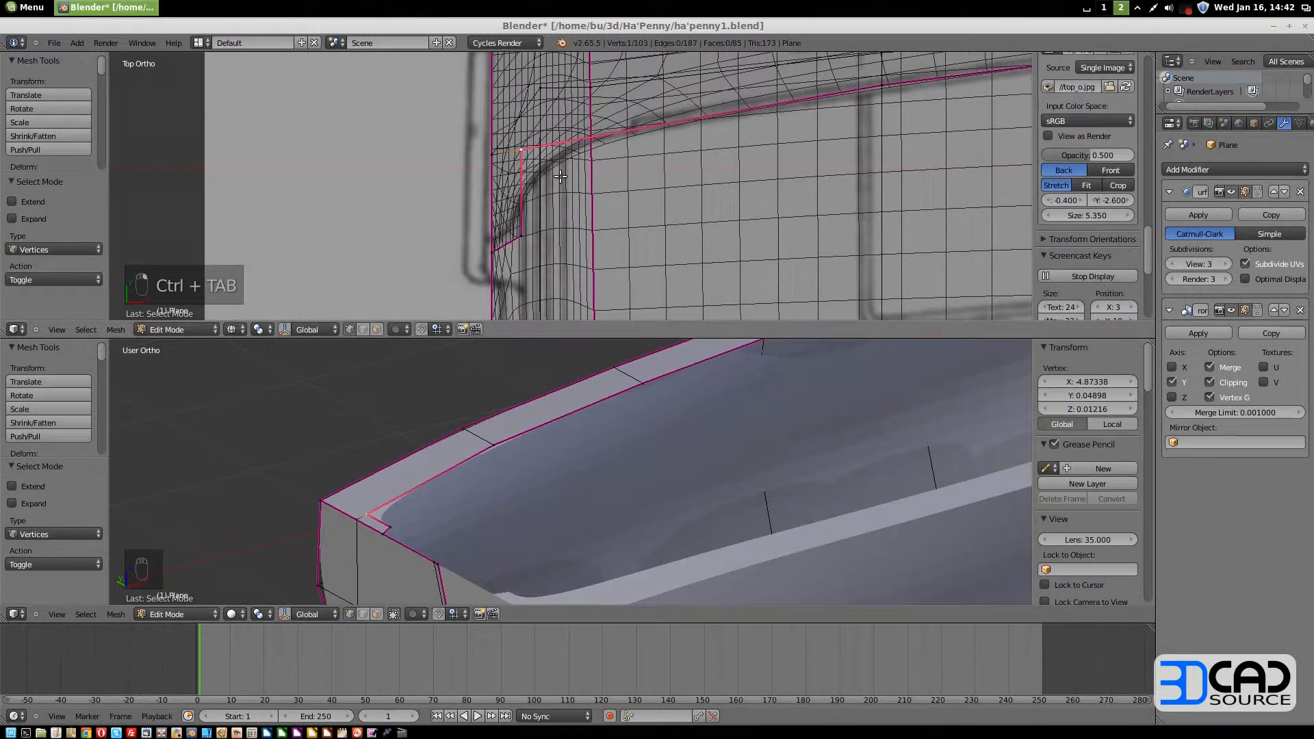
{"action": "key", "text": "g"}
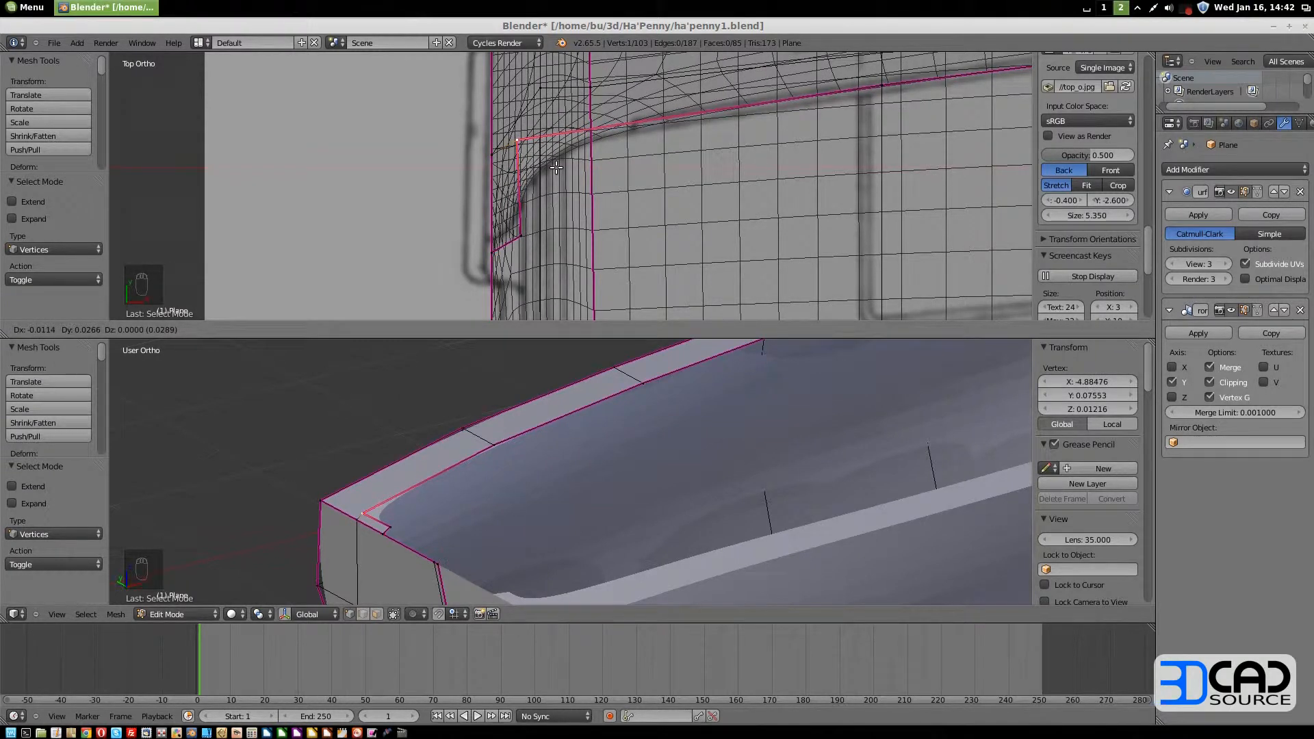
{"action": "left_click", "coordinate": [557, 165]}
Move the extruded strip's forward end vertex about 0.017 along X and 0.021 along Y
{"action": "right_click", "coordinate": [520, 236]}
{"action": "key", "text": "g"}
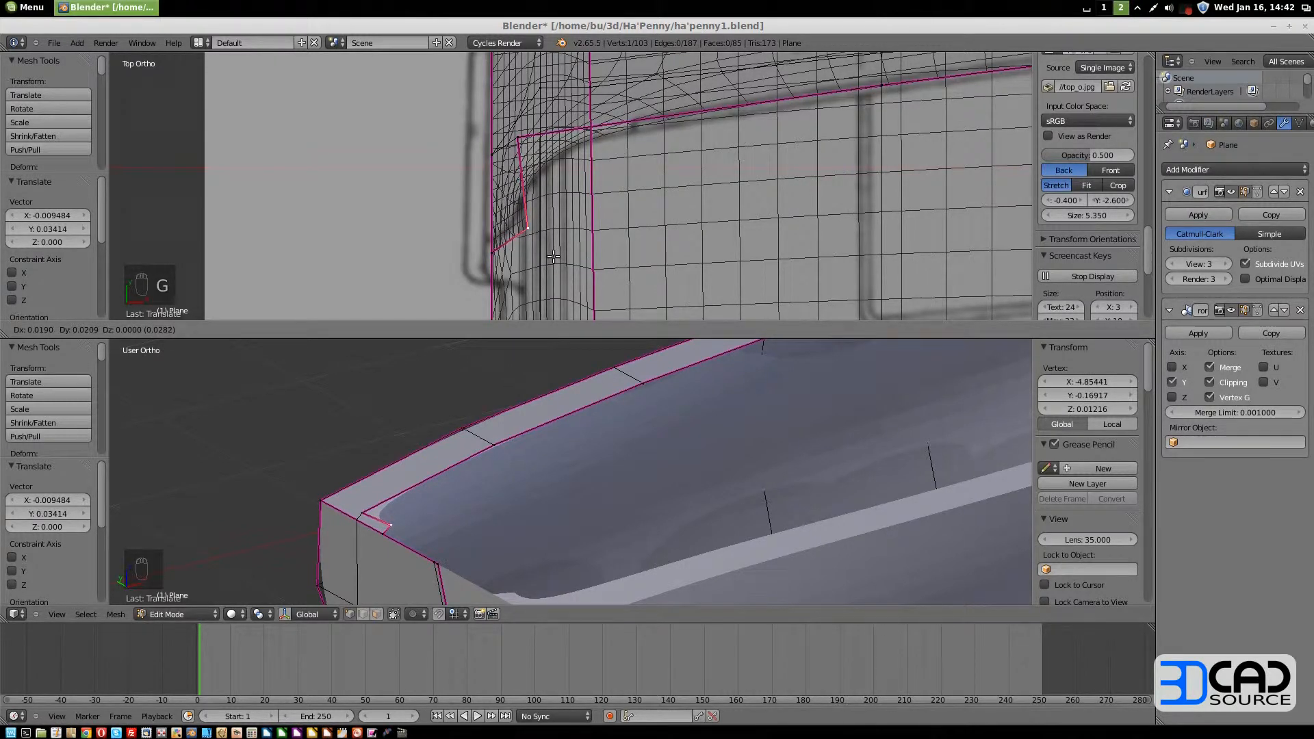
{"action": "left_click", "coordinate": [547, 256]}
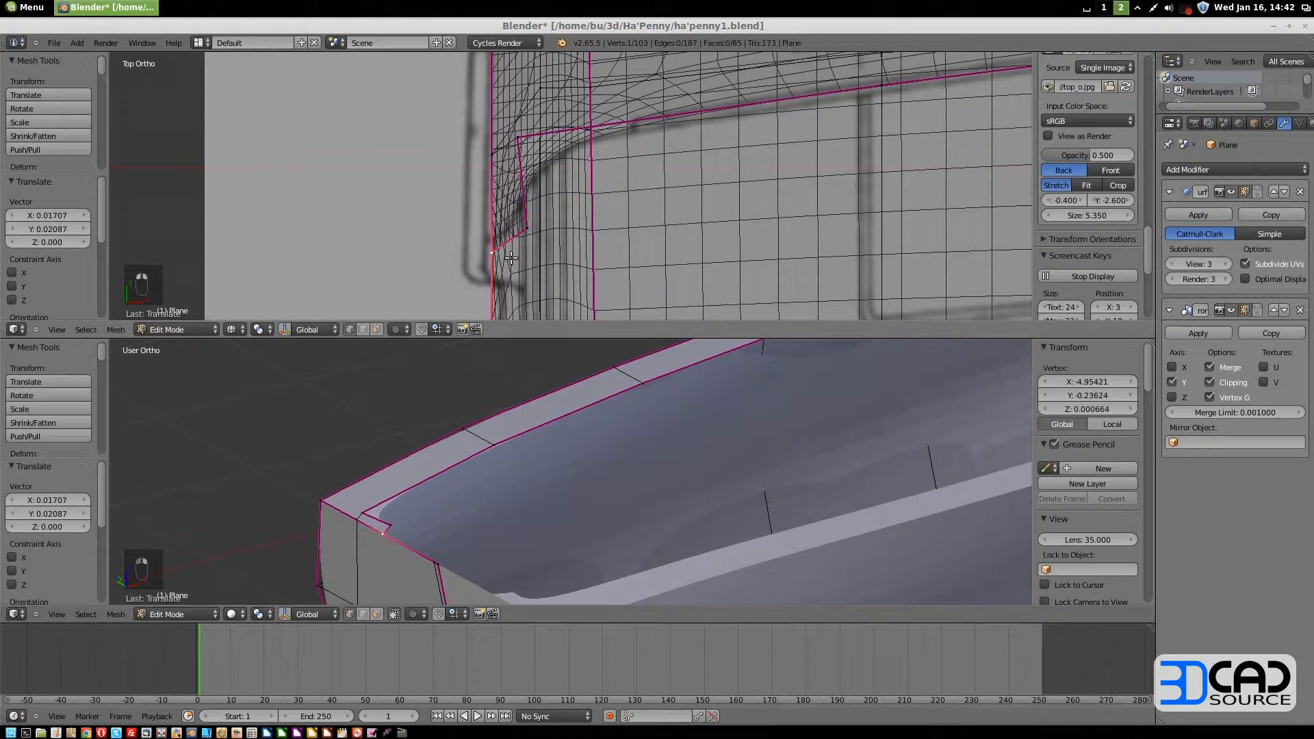
Slide the extruded strip's transom-side end vertex along its edge and move the neighbouring inner vertex about 0.004 along X and -0.017 along Y
{"action": "key", "text": "ctrl+v"}
{"action": "left_click", "coordinate": [510, 258]}
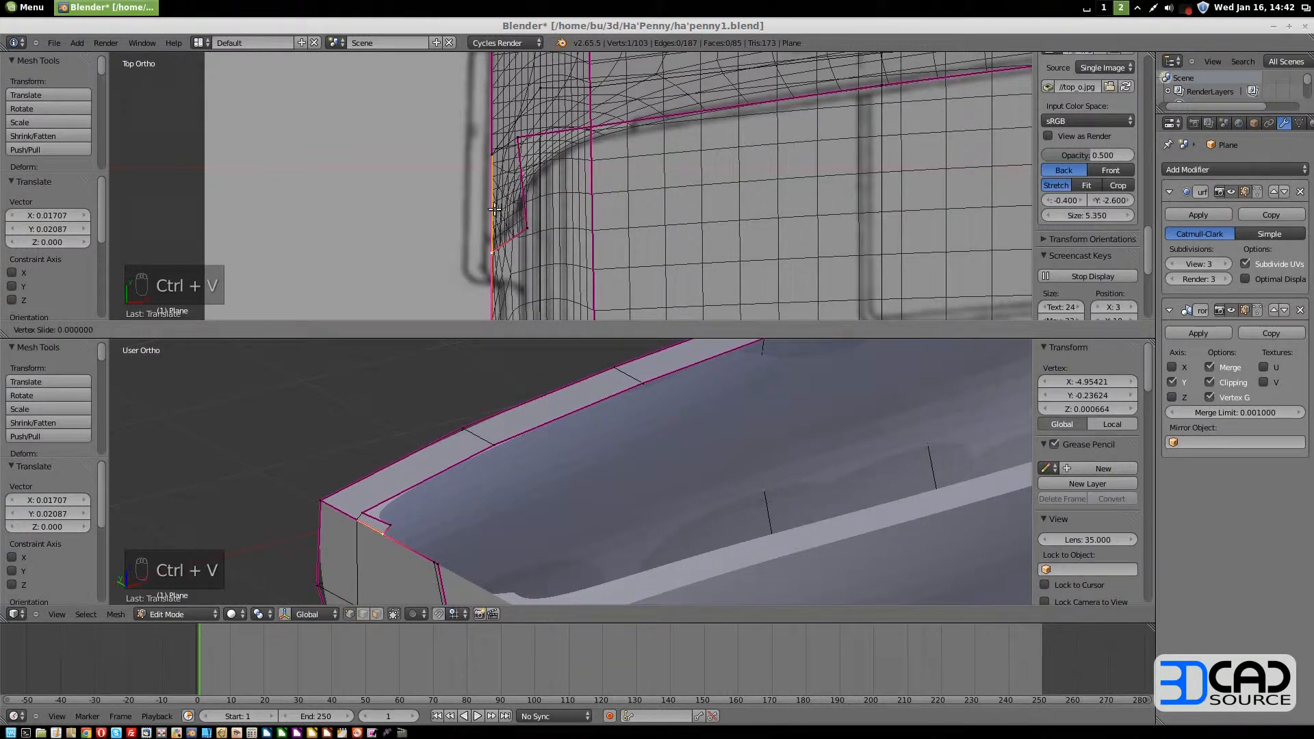
{"action": "left_click", "coordinate": [531, 233]}
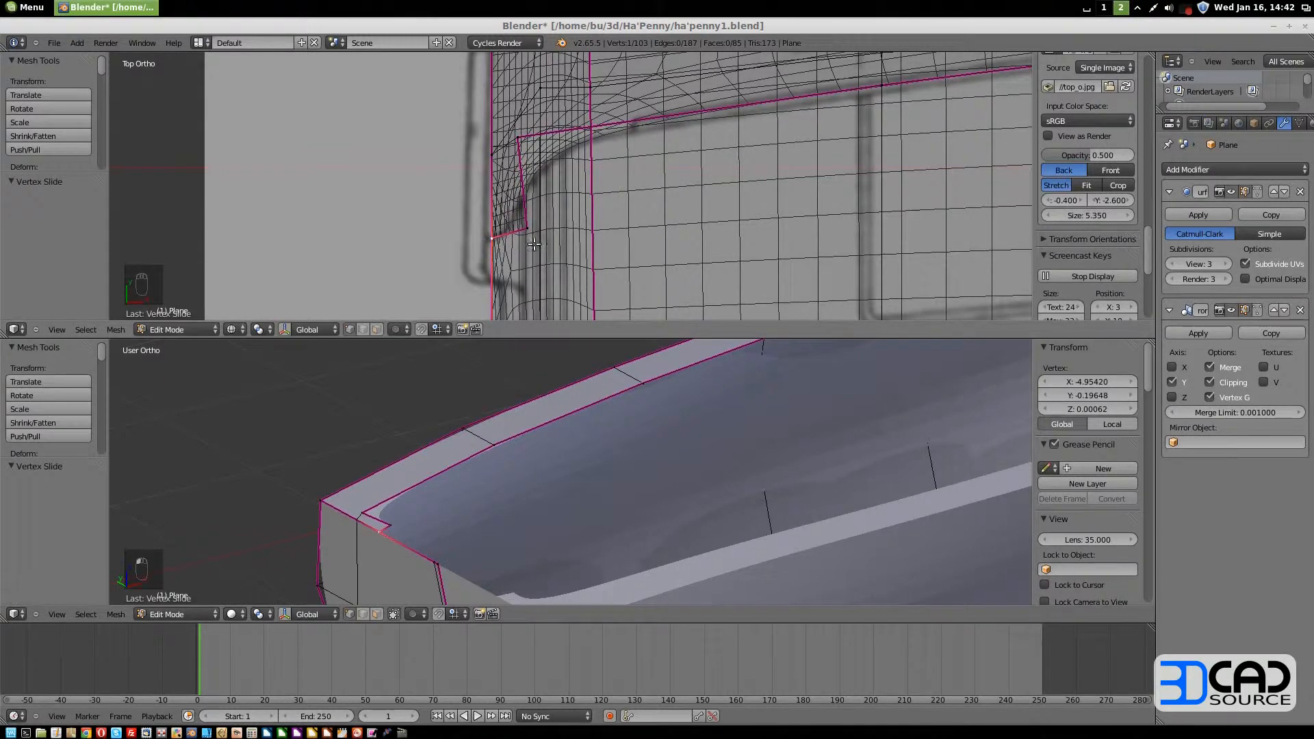
{"action": "key", "text": "g"}
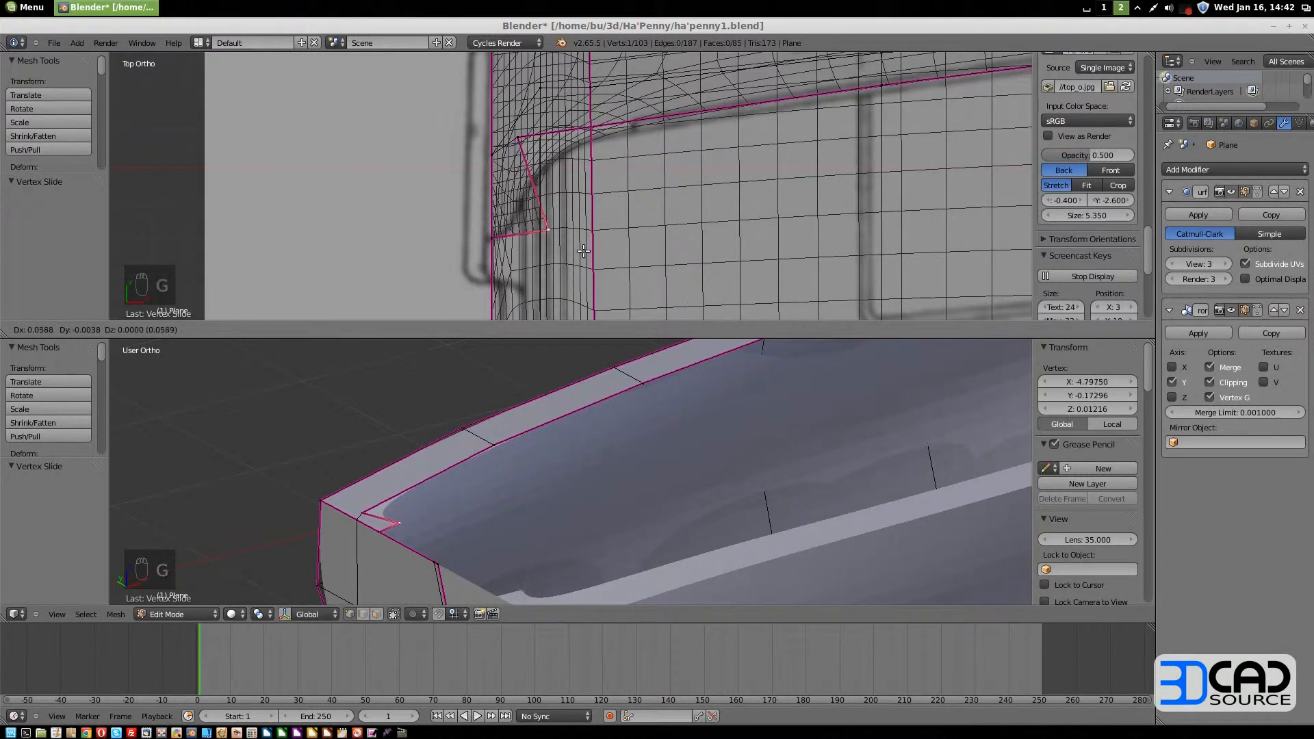
{"action": "left_click", "coordinate": [568, 256]}
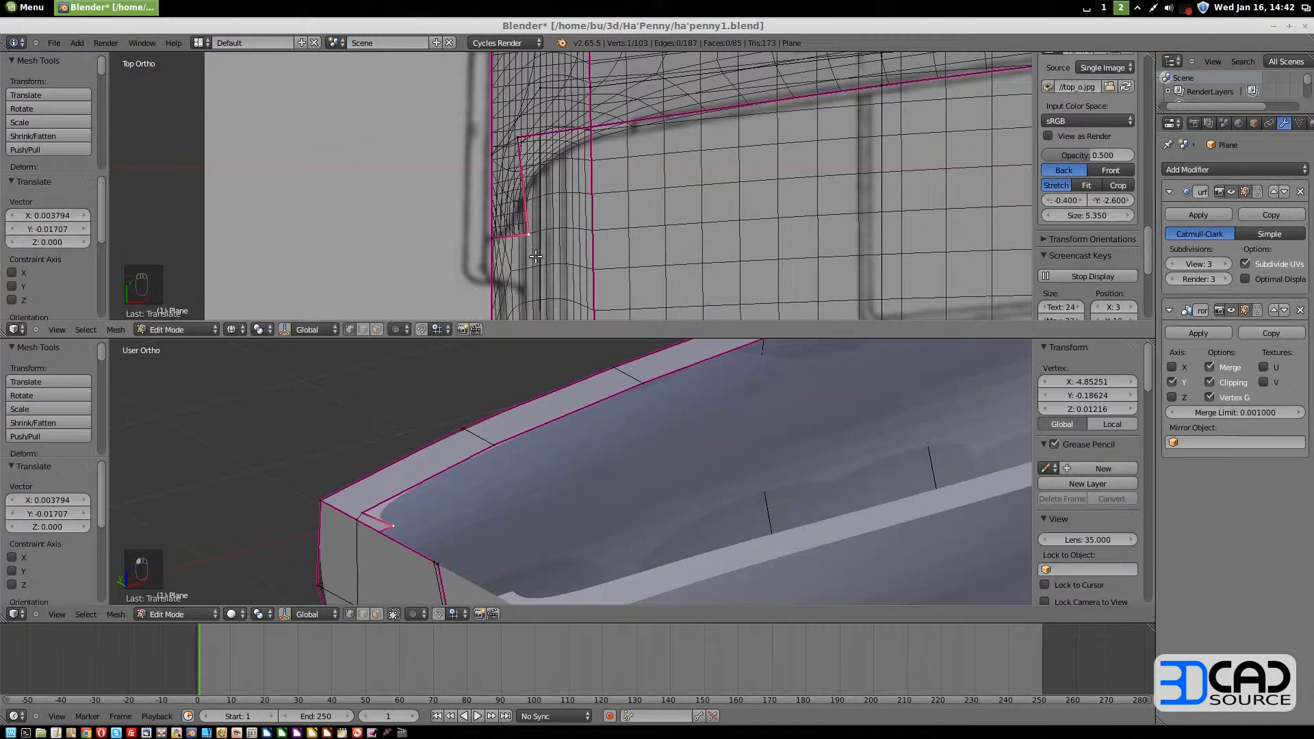
Set the crease of the extruded strip's edge facing the cockpit to 0
{"action": "key", "text": "ctrl+Tab"}
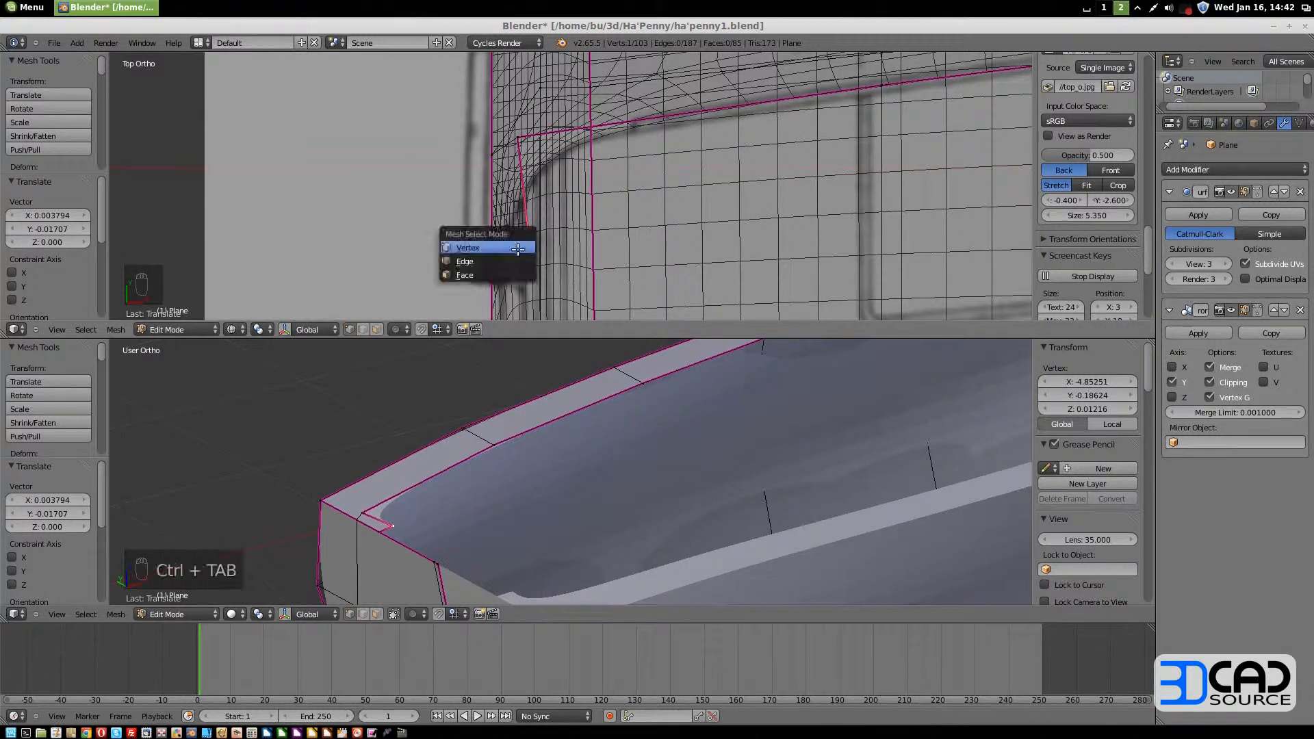
{"action": "left_click", "coordinate": [537, 260]}
{"action": "right_click", "coordinate": [528, 219]}
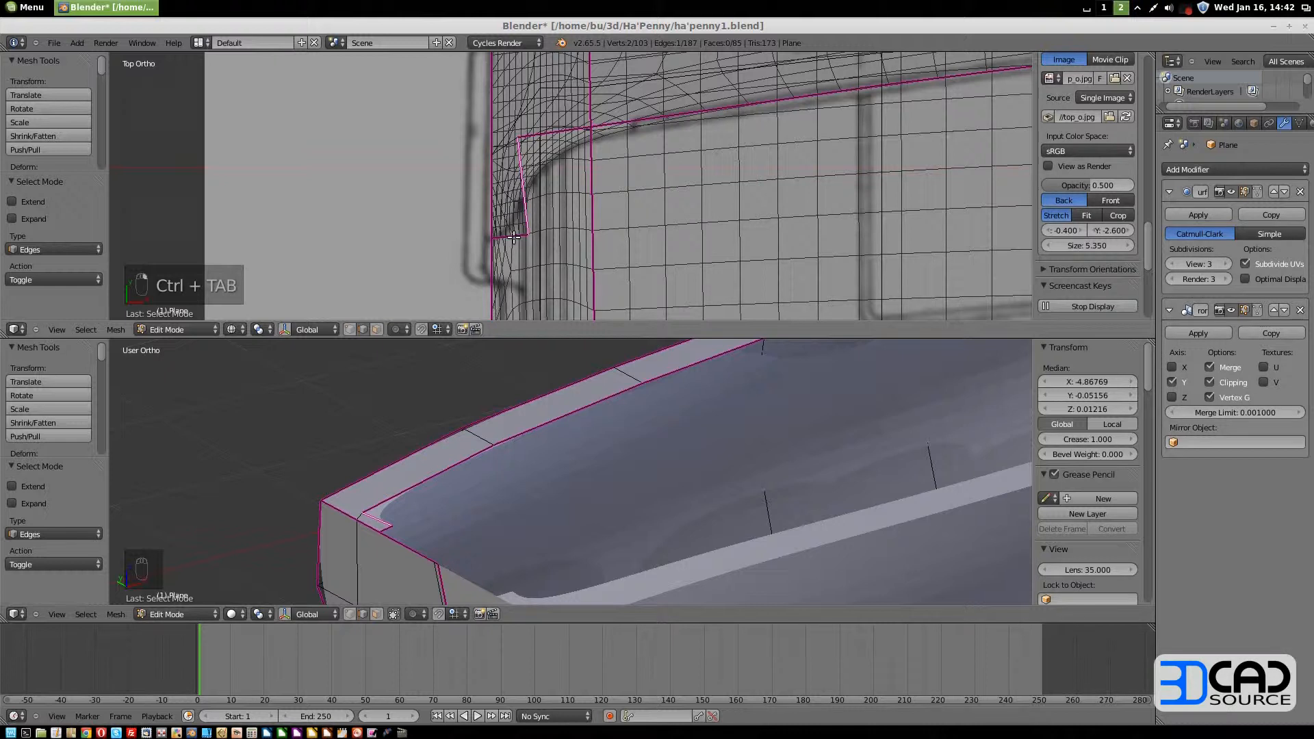
{"action": "scroll", "coordinate": [1093, 186], "scroll_direction": "down", "scroll_amount": 10}
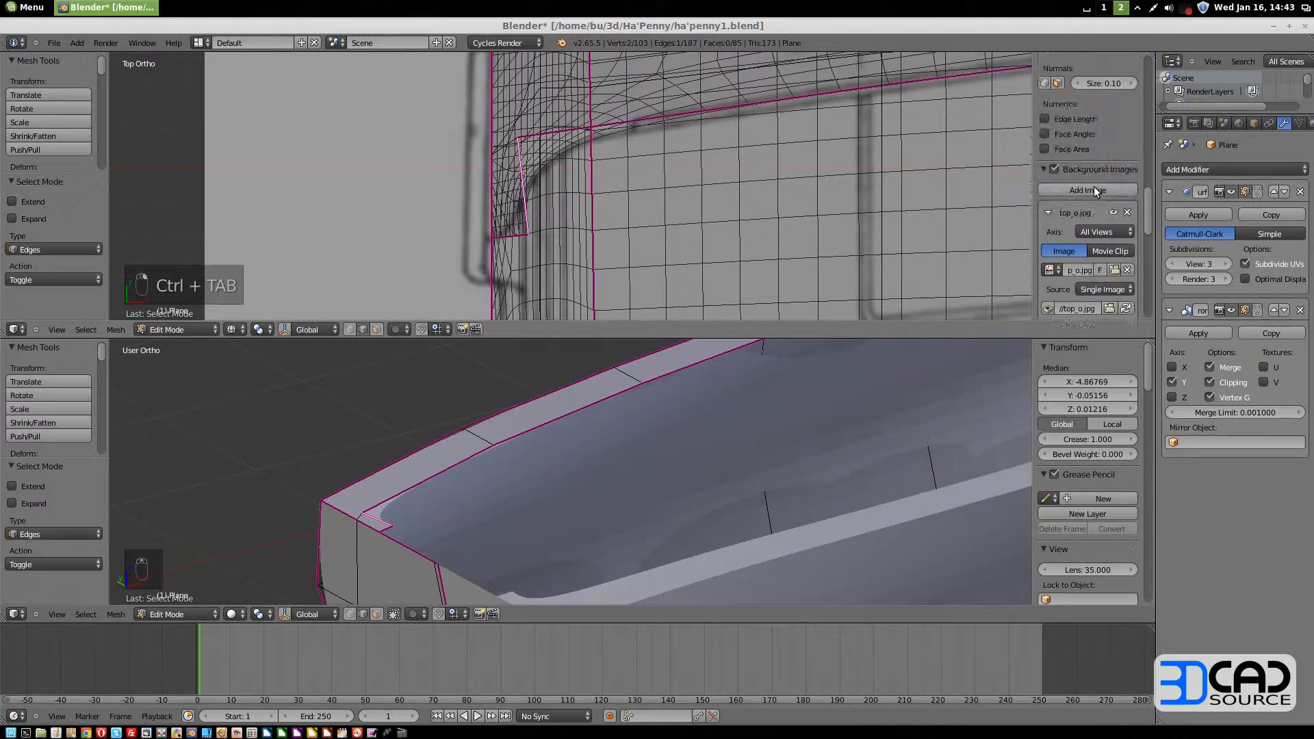
{"action": "left_click_drag", "start_coordinate": [1093, 156], "coordinate": [473, 162]}
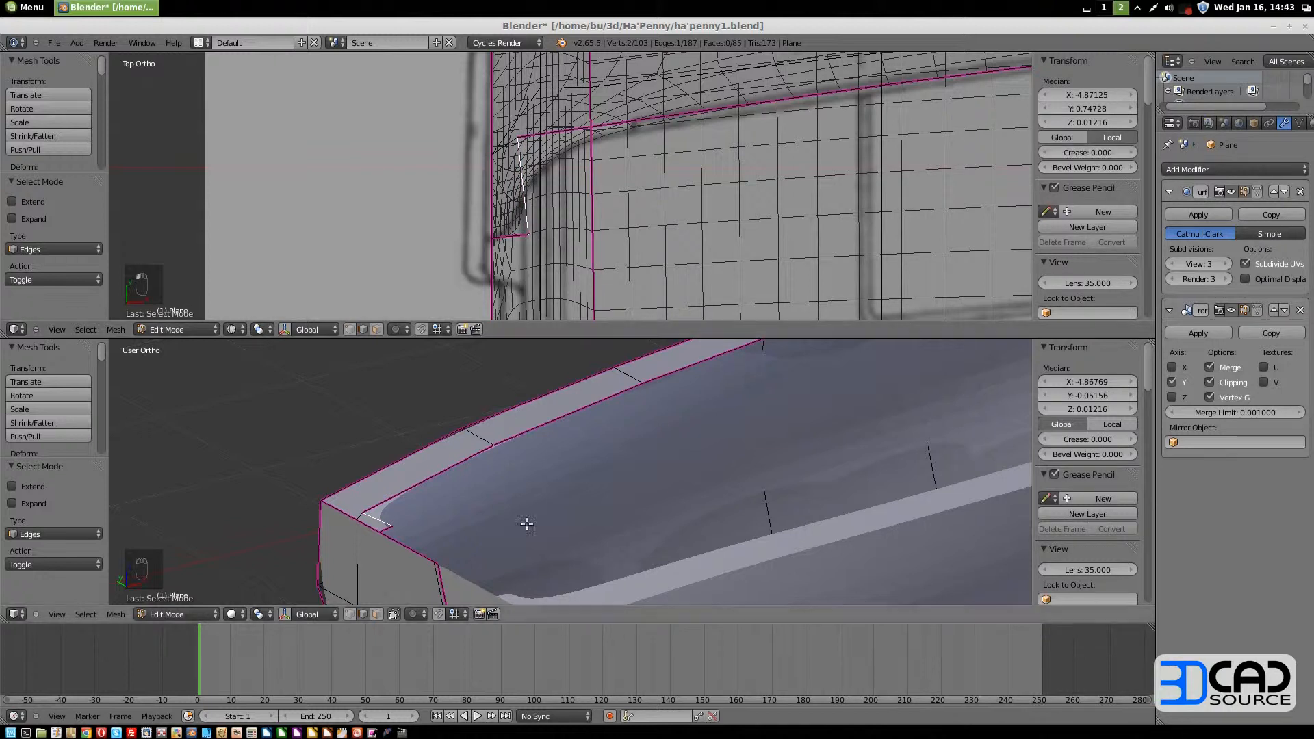
Move the extruded strip's inner end vertex about -0.028 along X to follow the drawing's corner curve
{"action": "key", "text": "ctrl+Tab"}
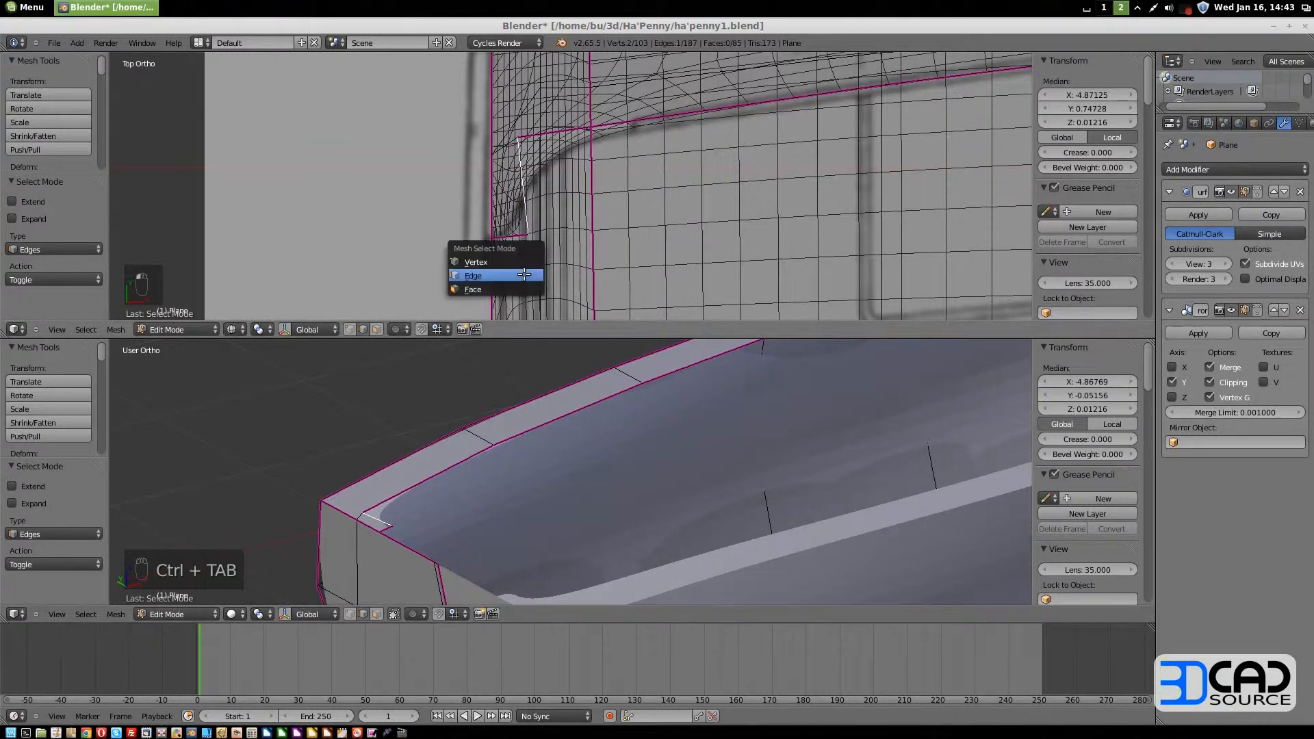
{"action": "left_click", "coordinate": [528, 248]}
{"action": "right_click", "coordinate": [528, 248]}
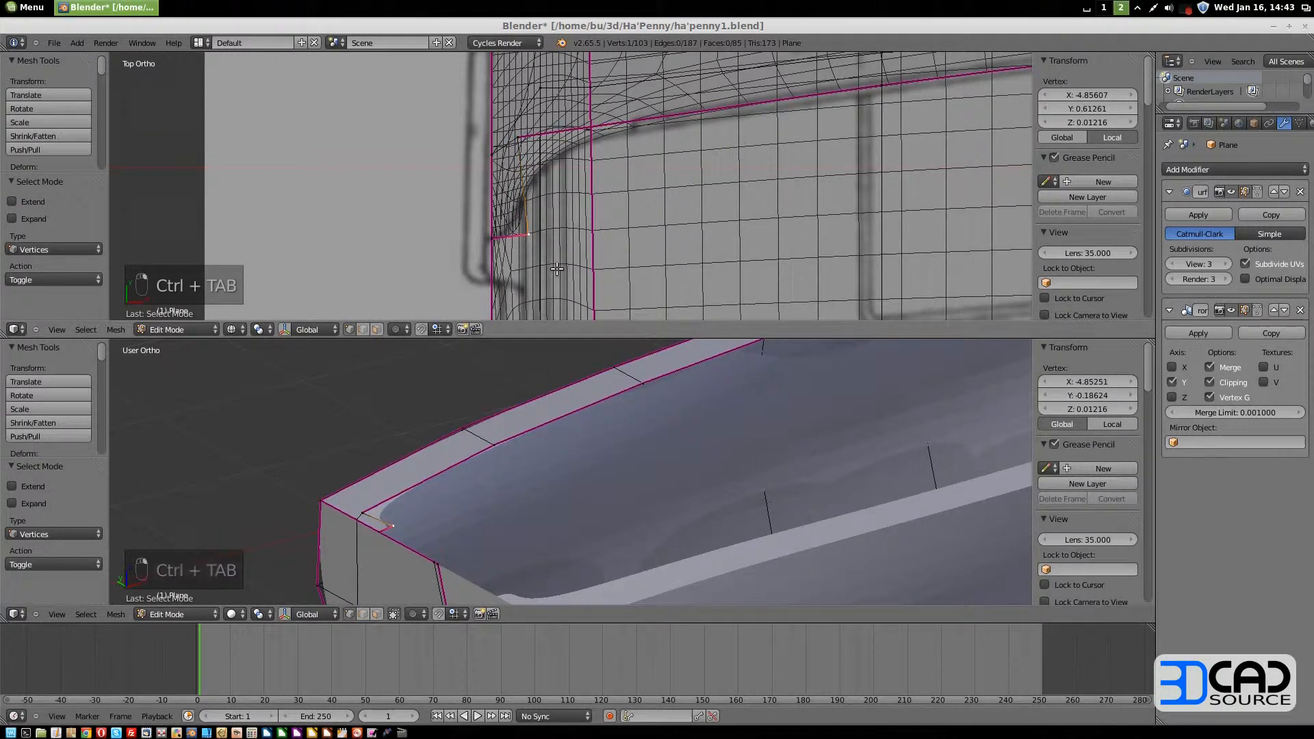
{"action": "key", "text": "g"}
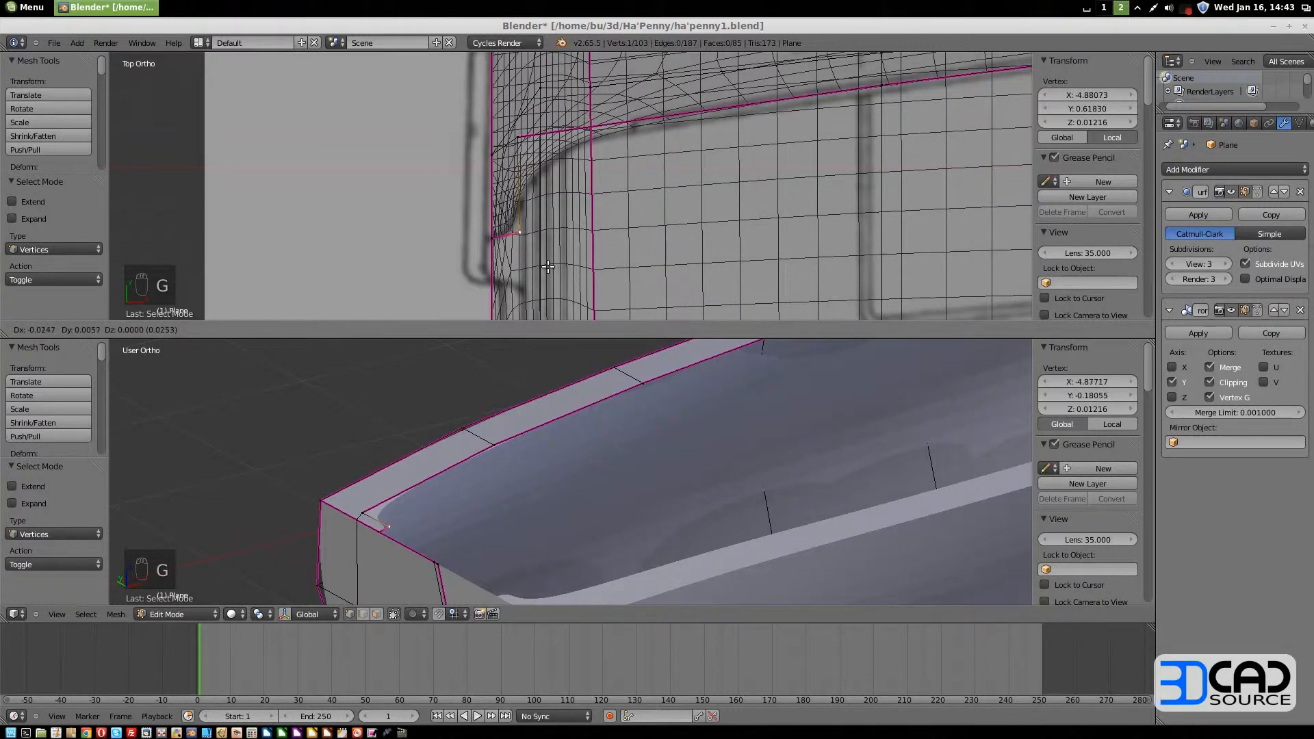
{"action": "left_click", "coordinate": [545, 268]}
Move the cockpit's rear inner corner vertex about 0.025 along X and 0.013 along Y
{"action": "right_click", "coordinate": [519, 137]}
{"action": "key", "text": "g"}
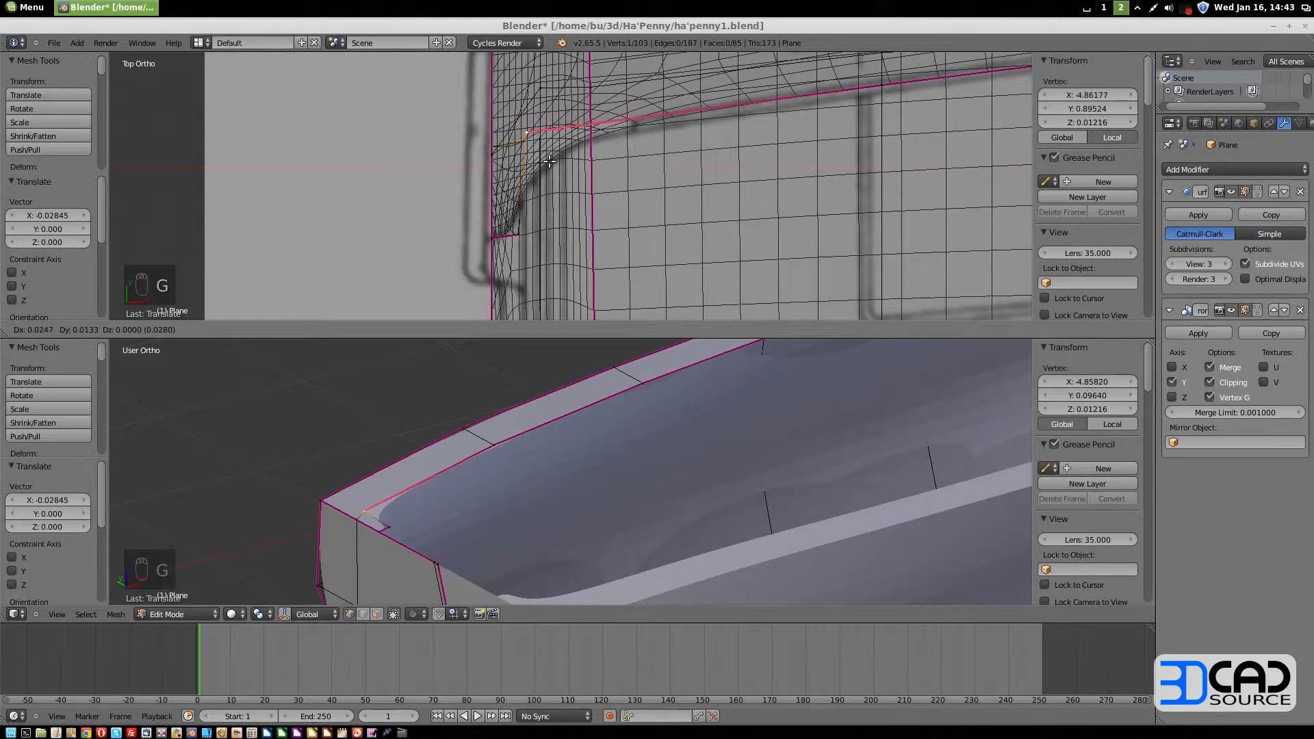
{"action": "left_click", "coordinate": [550, 161]}
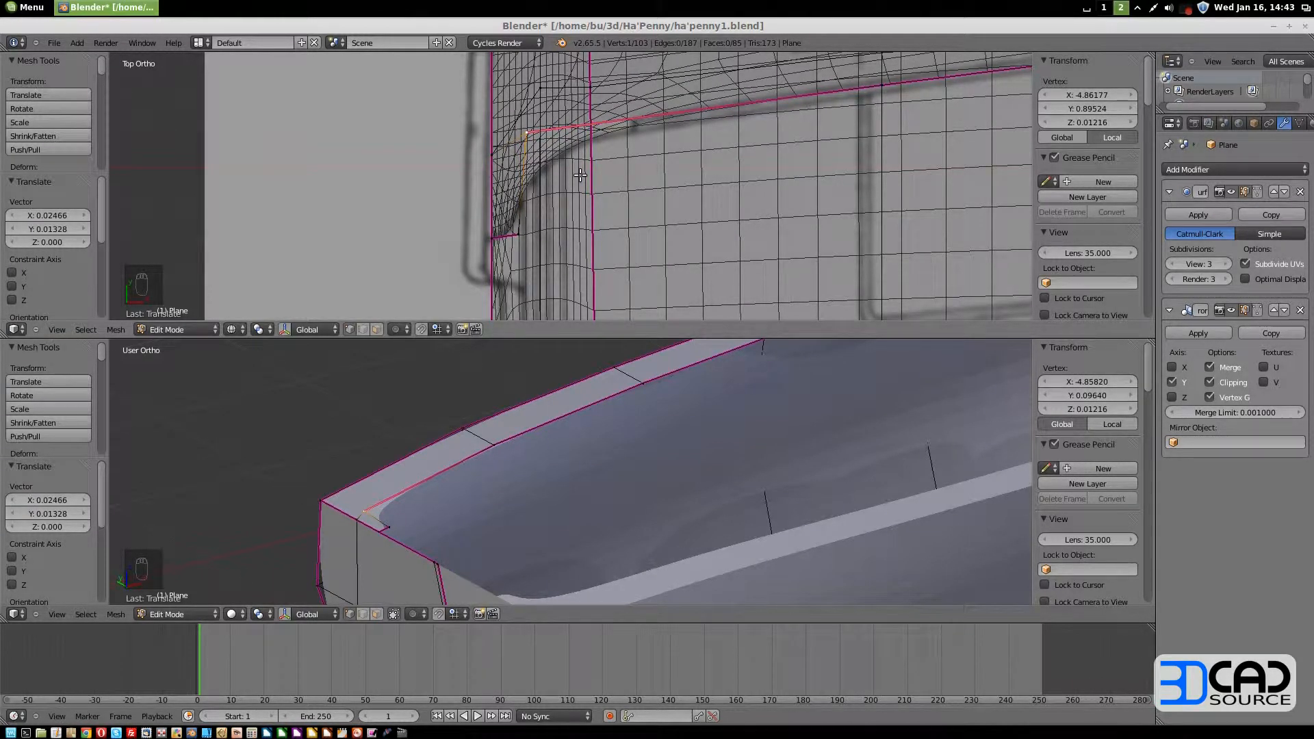
Examine the rounded rear cockpit corner and the whole boat in solid shading outside mesh editing
{"action": "scroll", "coordinate": [580, 175], "scroll_direction": "down", "scroll_amount": 3}
{"action": "key", "text": "z"}
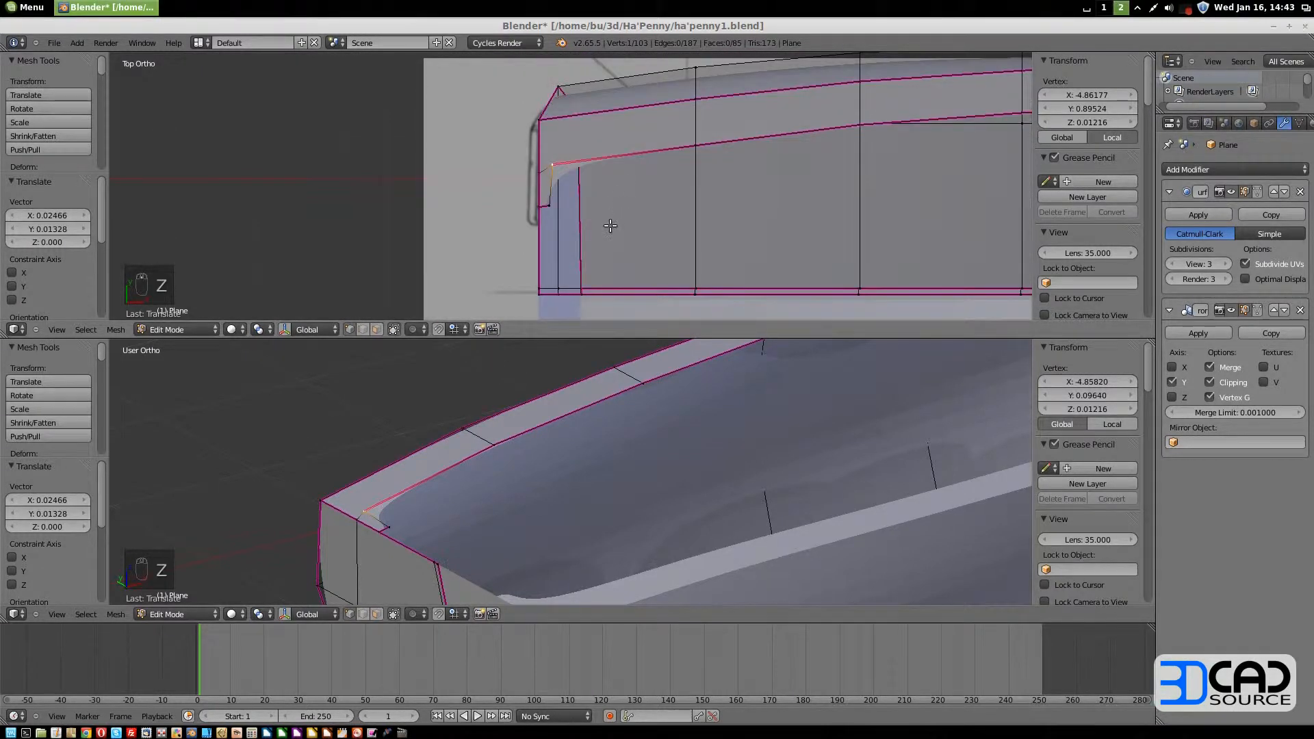
{"action": "key", "text": "Tab"}
{"action": "middle_click_drag", "start_coordinate": [619, 240], "coordinate": [646, 178]}
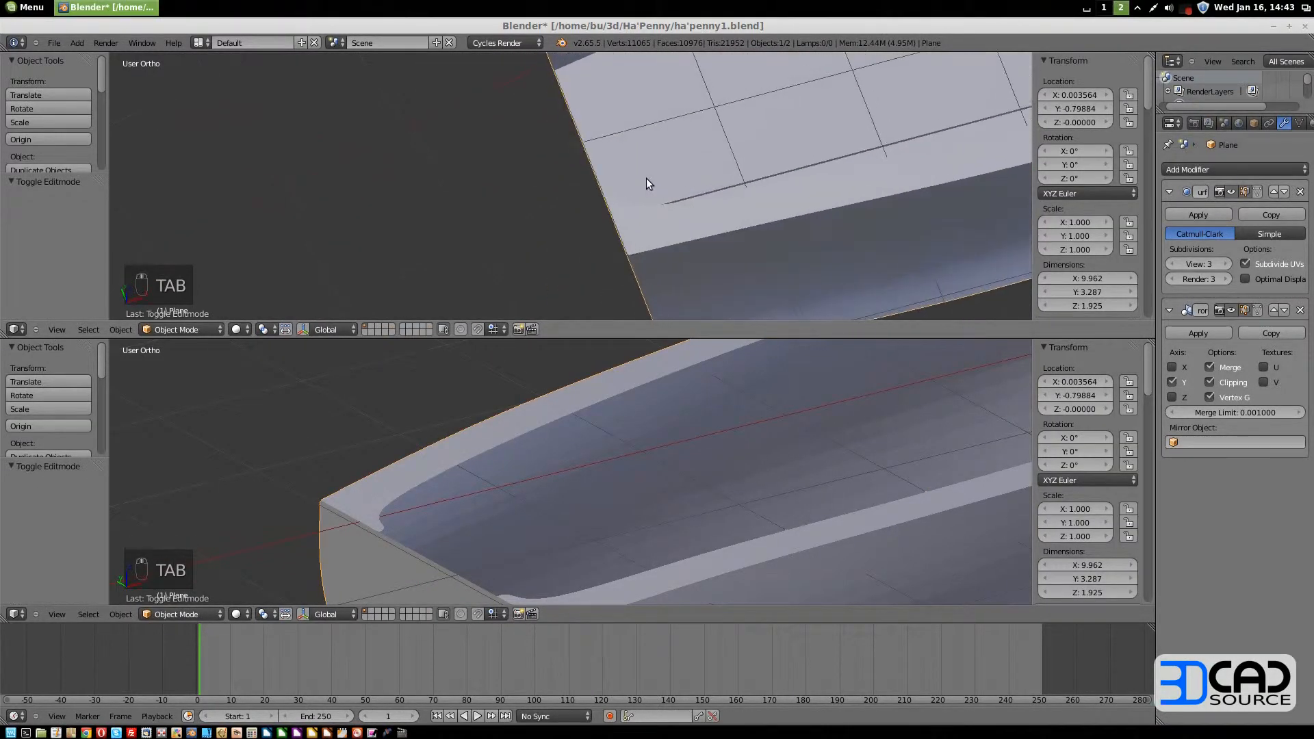
{"action": "middle_click_drag", "start_coordinate": [730, 152], "coordinate": [541, 298], "text": "shift"}
{"action": "scroll", "coordinate": [541, 298], "scroll_direction": "down", "scroll_amount": 7}
{"action": "middle_click_drag", "start_coordinate": [664, 229], "coordinate": [623, 277], "text": "shift"}
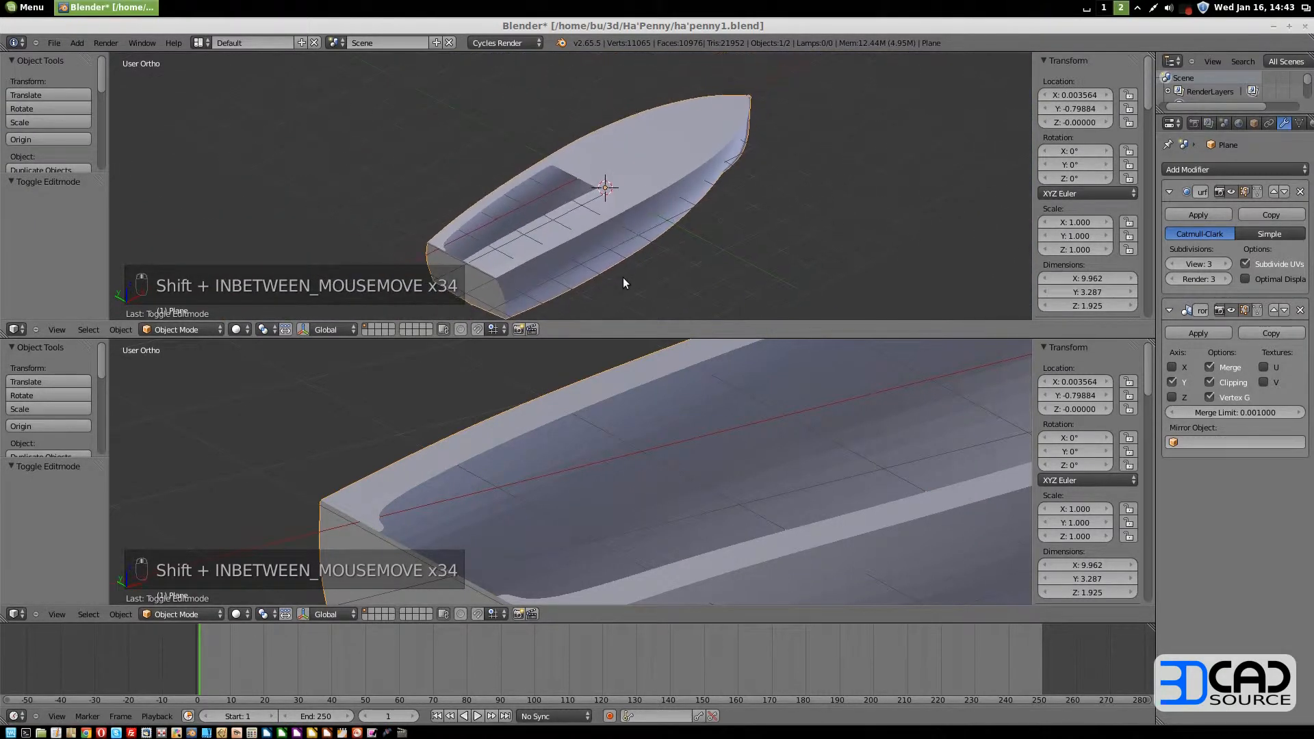
{"action": "scroll", "coordinate": [609, 273], "scroll_direction": "up", "scroll_amount": 1}
Raise the four narrow foredeck faces along the centreline about 0.012 along Z
{"action": "key", "text": "Tab"}
{"action": "scroll", "coordinate": [614, 183], "scroll_direction": "up", "scroll_amount": 6}
{"action": "middle_click_drag", "start_coordinate": [614, 184], "coordinate": [578, 255], "text": "shift"}
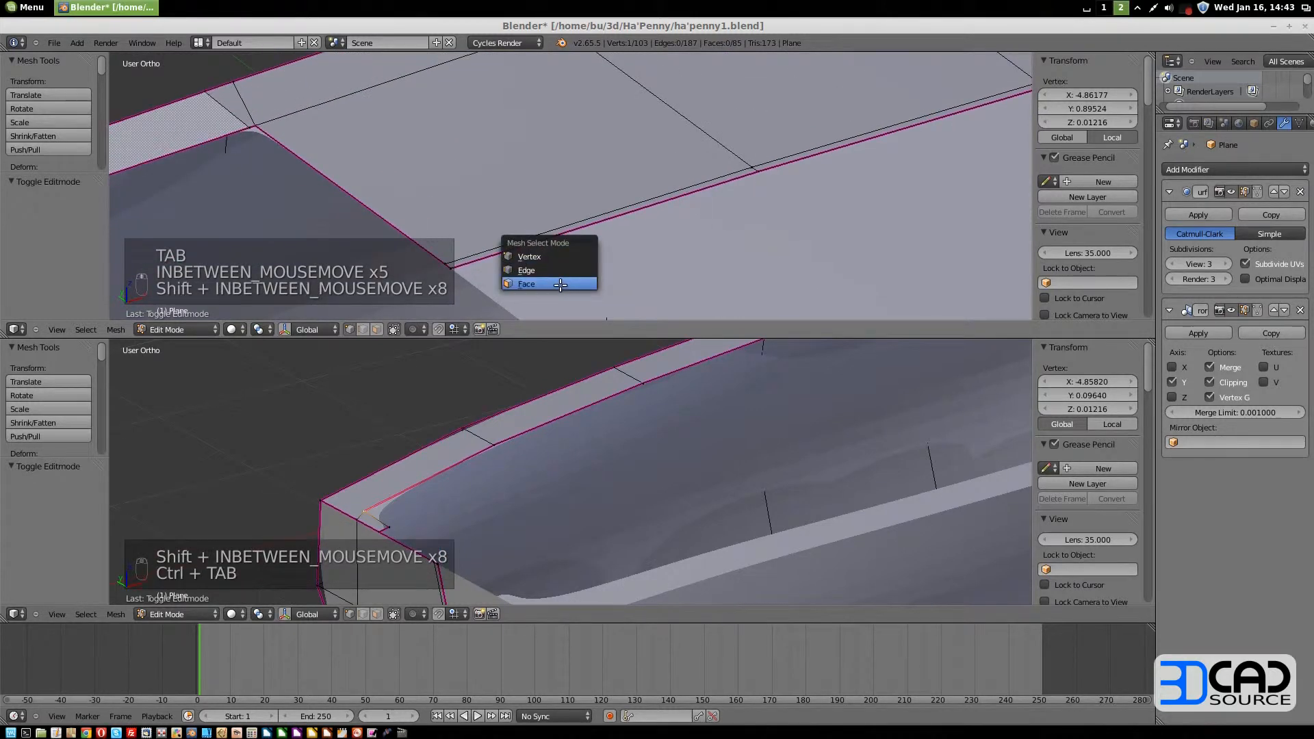
{"action": "left_click", "coordinate": [561, 283]}
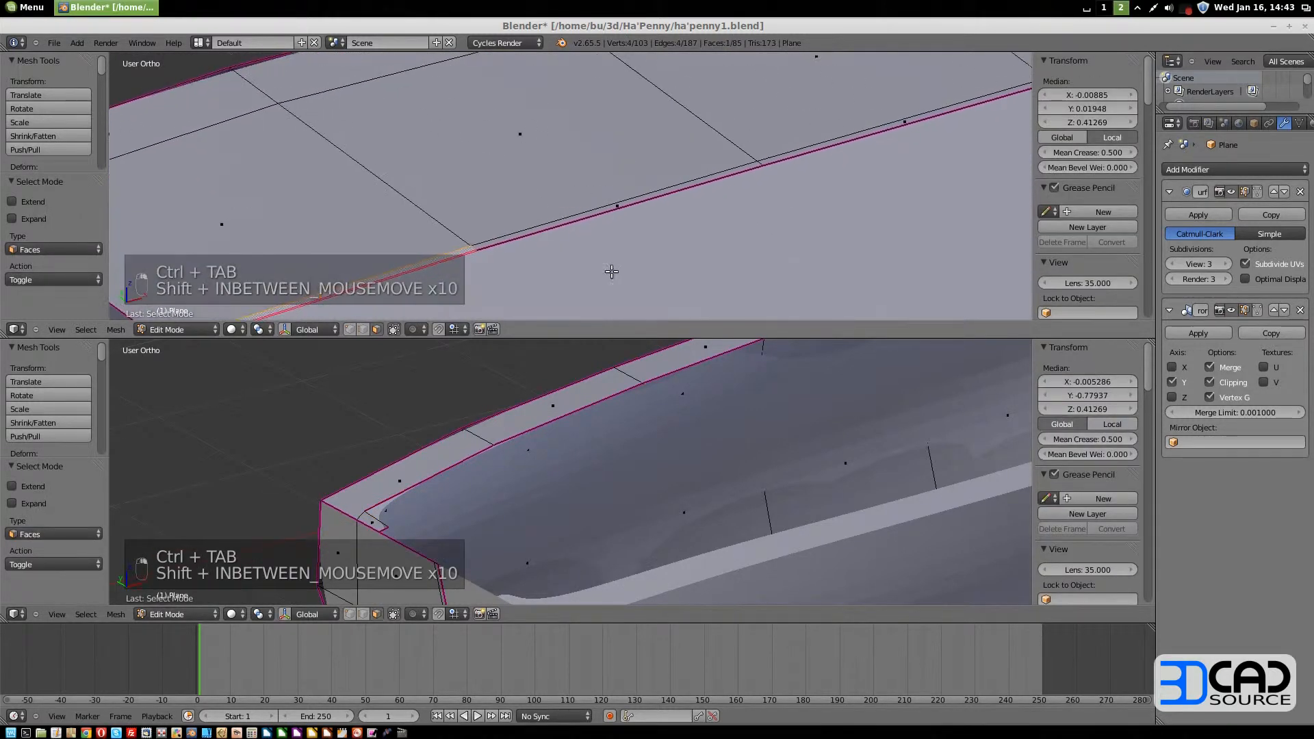
{"action": "right_click", "coordinate": [617, 205], "text": "shift"}
{"action": "right_click", "coordinate": [905, 123], "text": "shift"}
{"action": "middle_click_drag", "start_coordinate": [940, 133], "coordinate": [334, 325], "text": "shift"}
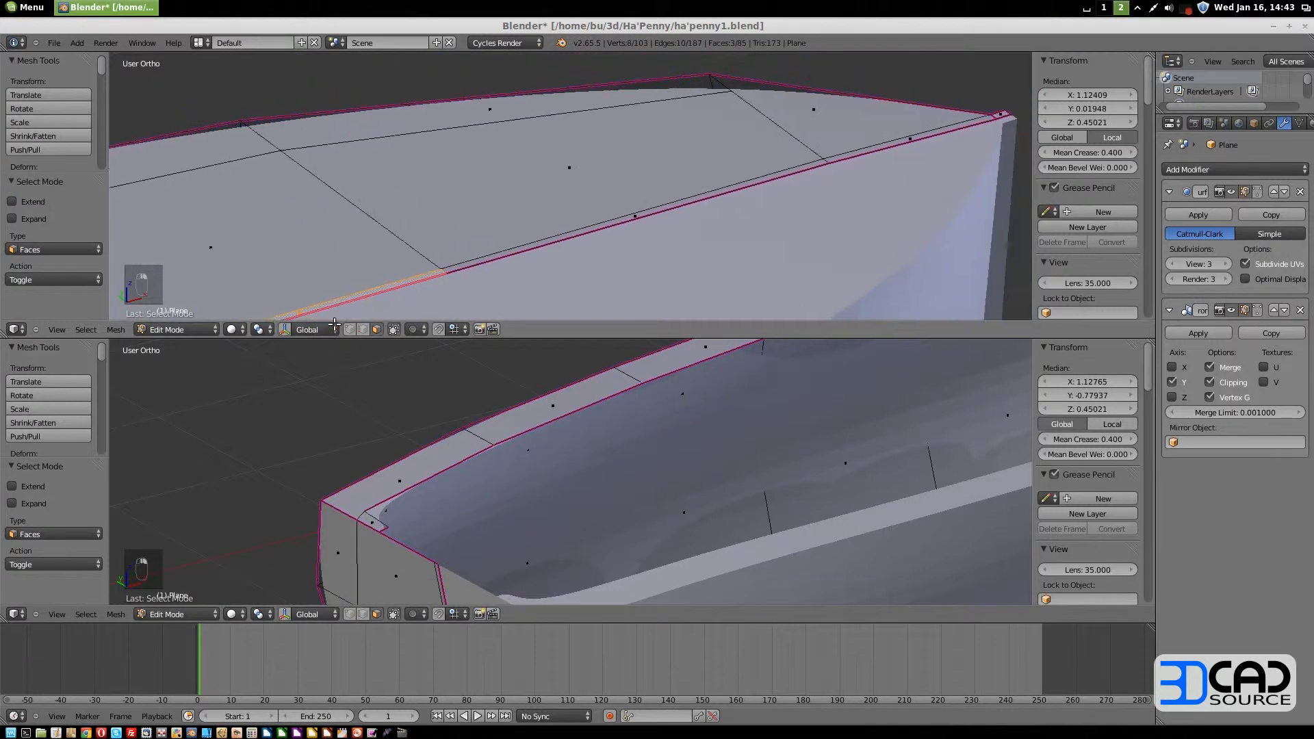
{"action": "right_click", "coordinate": [629, 213], "text": "shift"}
{"action": "middle_click_drag", "start_coordinate": [629, 213], "coordinate": [789, 174], "text": "shift"}
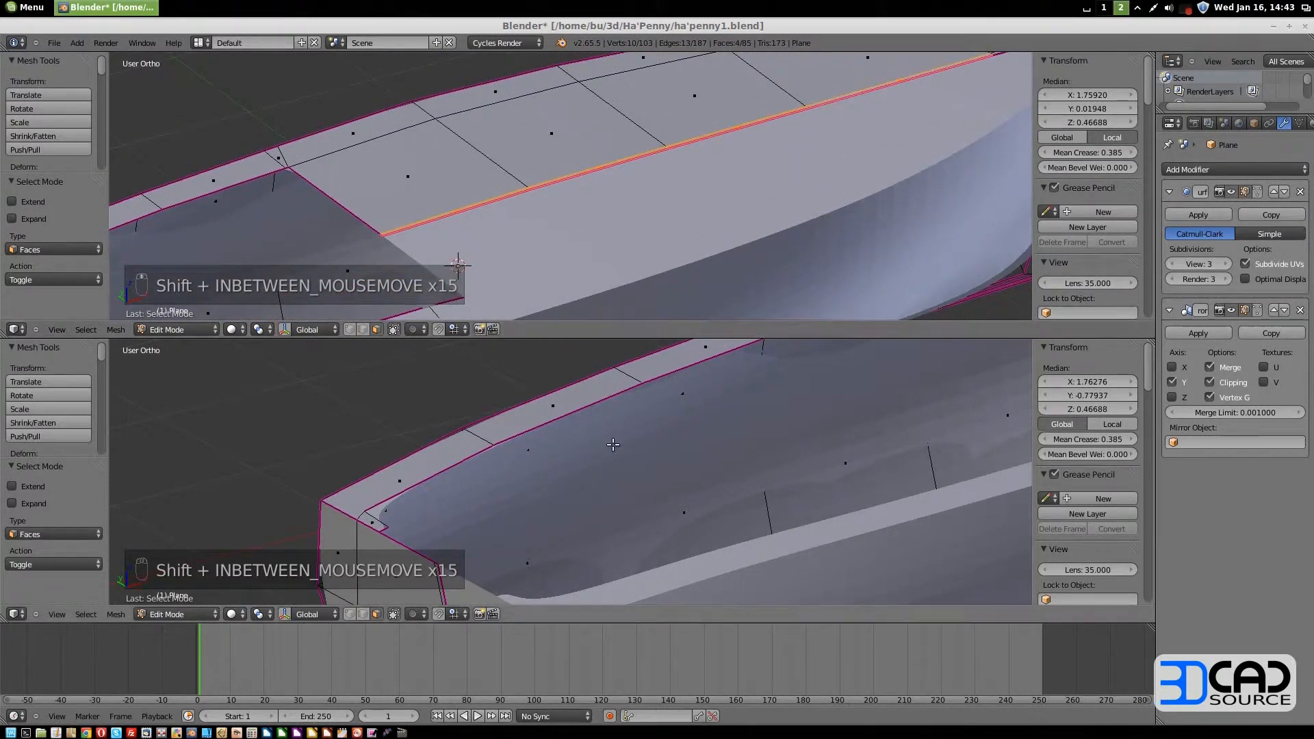
{"action": "key", "text": "KP_1"}
{"action": "middle_click_drag", "start_coordinate": [923, 544], "coordinate": [382, 505], "text": "shift"}
{"action": "middle_click_drag", "start_coordinate": [543, 504], "coordinate": [684, 507], "text": "shift"}
{"action": "key", "text": "g"}
{"action": "key", "text": "z"}
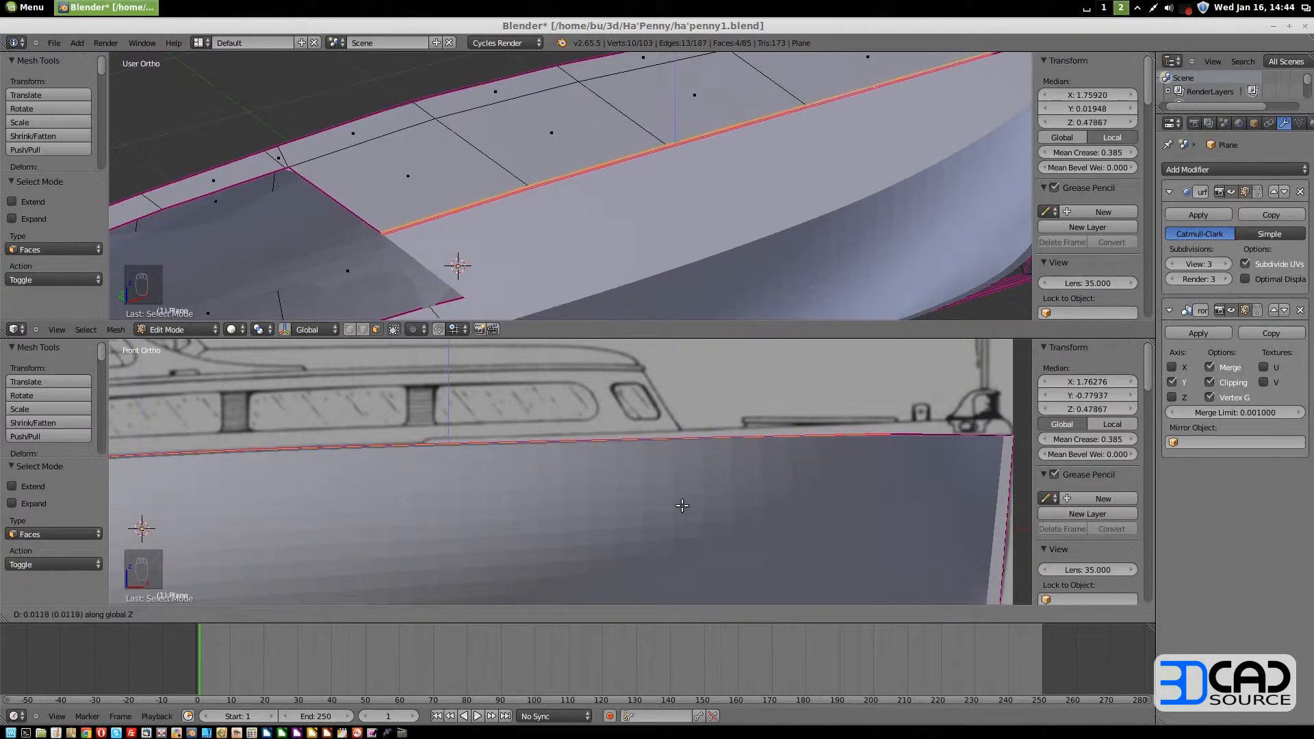
{"action": "left_click", "coordinate": [682, 505]}
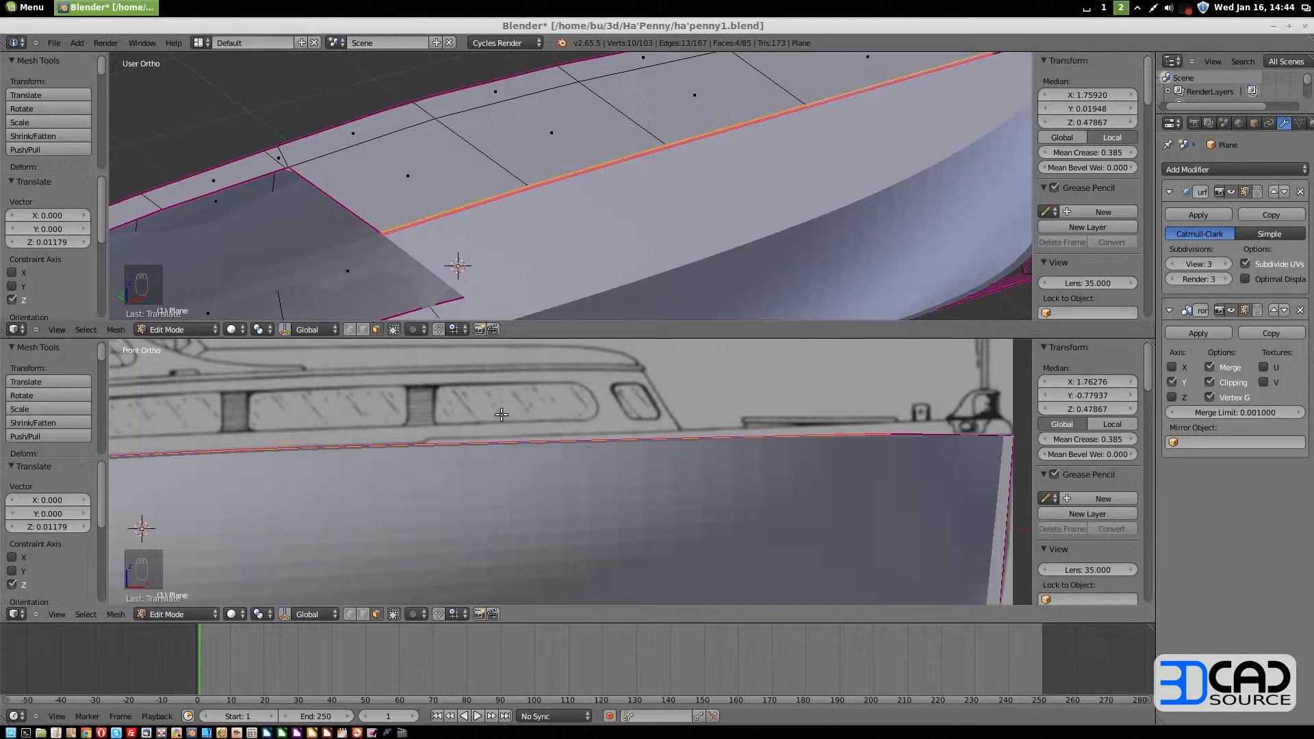
Enlarge the front view, add a plane at the 3D cursor and rotate it 90° about X
{"action": "key", "text": "Tab"}
{"action": "scroll", "coordinate": [501, 413], "scroll_direction": "down", "scroll_amount": 4}
{"action": "middle_click_drag", "start_coordinate": [529, 417], "coordinate": [592, 493], "text": "shift"}
{"action": "left_click_drag", "start_coordinate": [604, 339], "coordinate": [593, 104]}
{"action": "scroll", "coordinate": [553, 335], "scroll_direction": "up", "scroll_amount": 2}
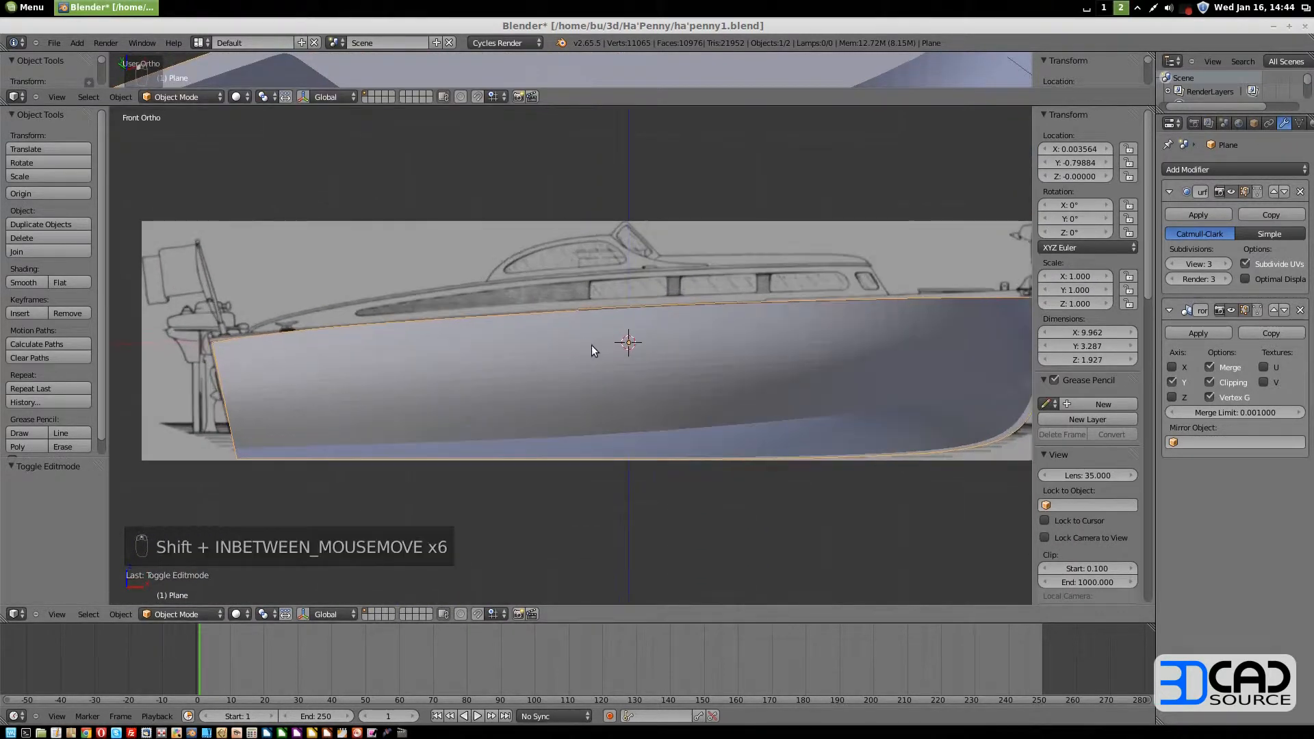
{"action": "middle_click_drag", "start_coordinate": [591, 345], "coordinate": [552, 342], "text": "shift"}
{"action": "key", "text": "shift+a"}
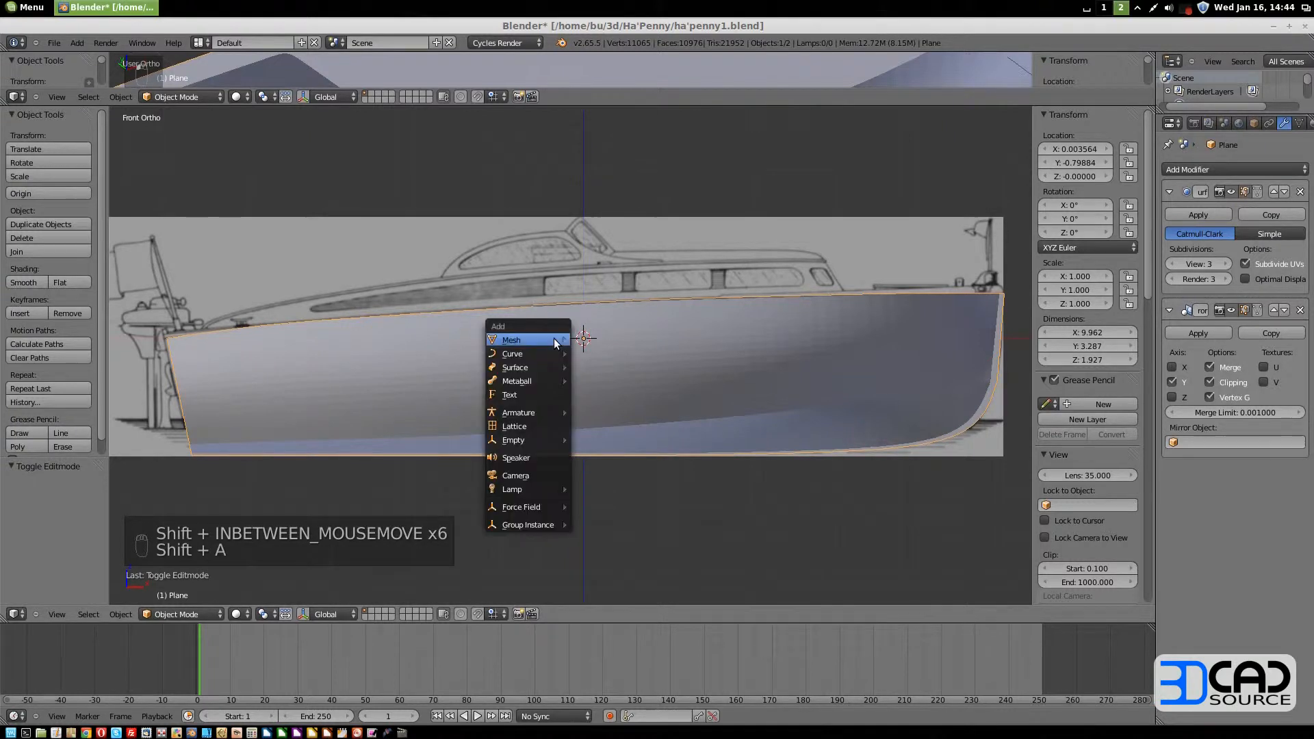
{"action": "left_click", "coordinate": [590, 342]}
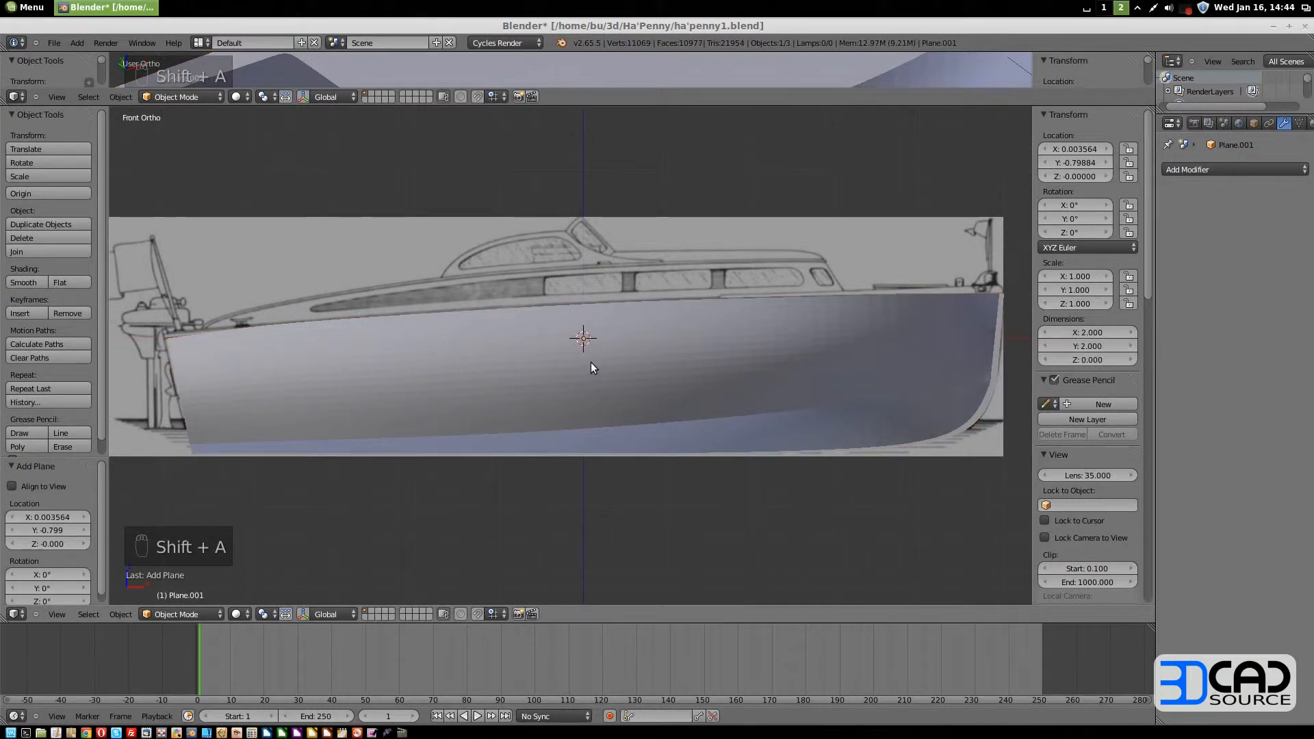
{"action": "type", "text": "r90"}
{"action": "key", "text": "Return"}
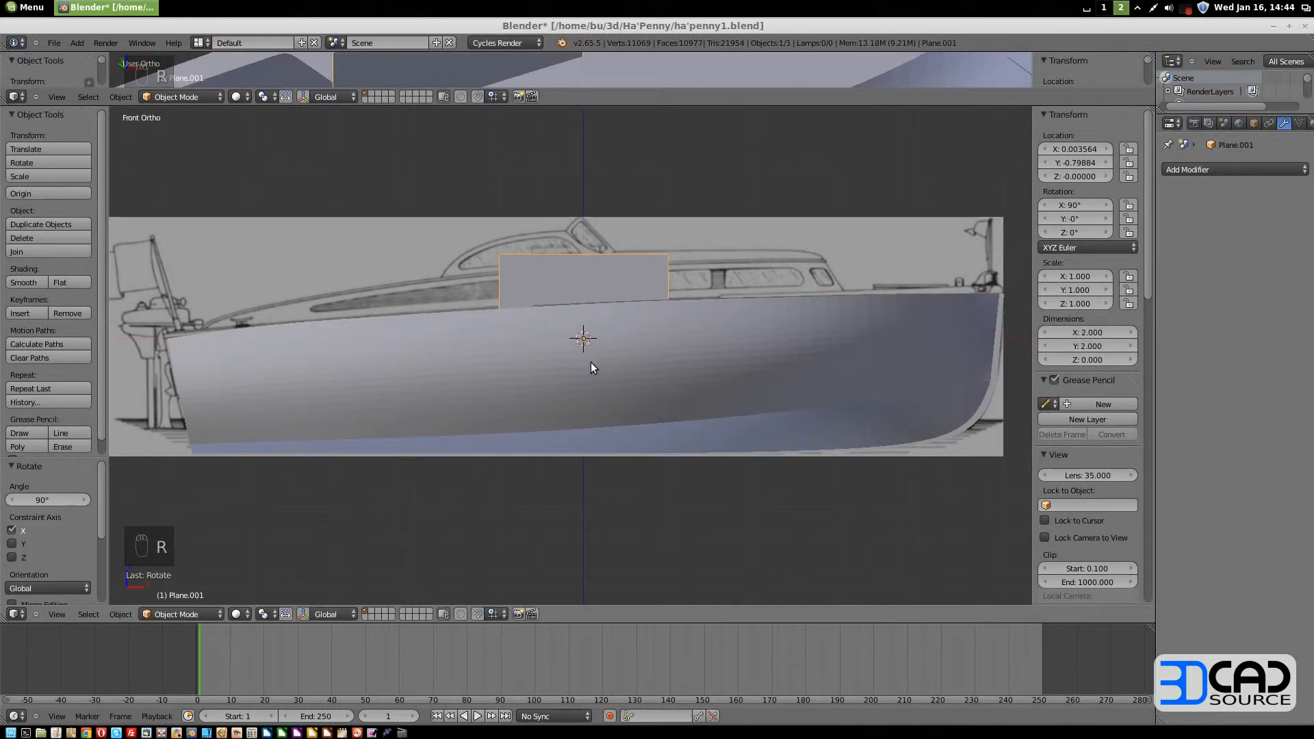
Move the plane about -0.065 along X and 0.644 along Z over the cabin in the side drawing, using wireframe shading
{"action": "key", "text": "z"}
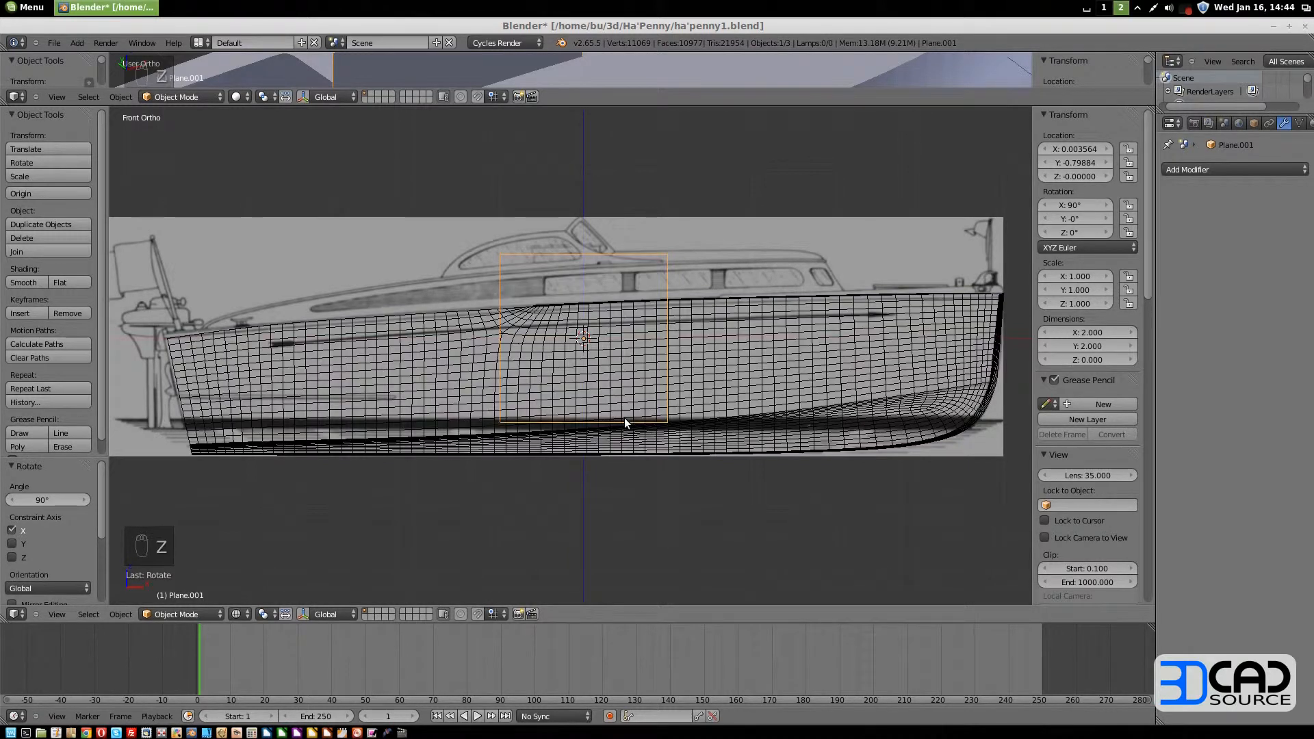
{"action": "key", "text": "g"}
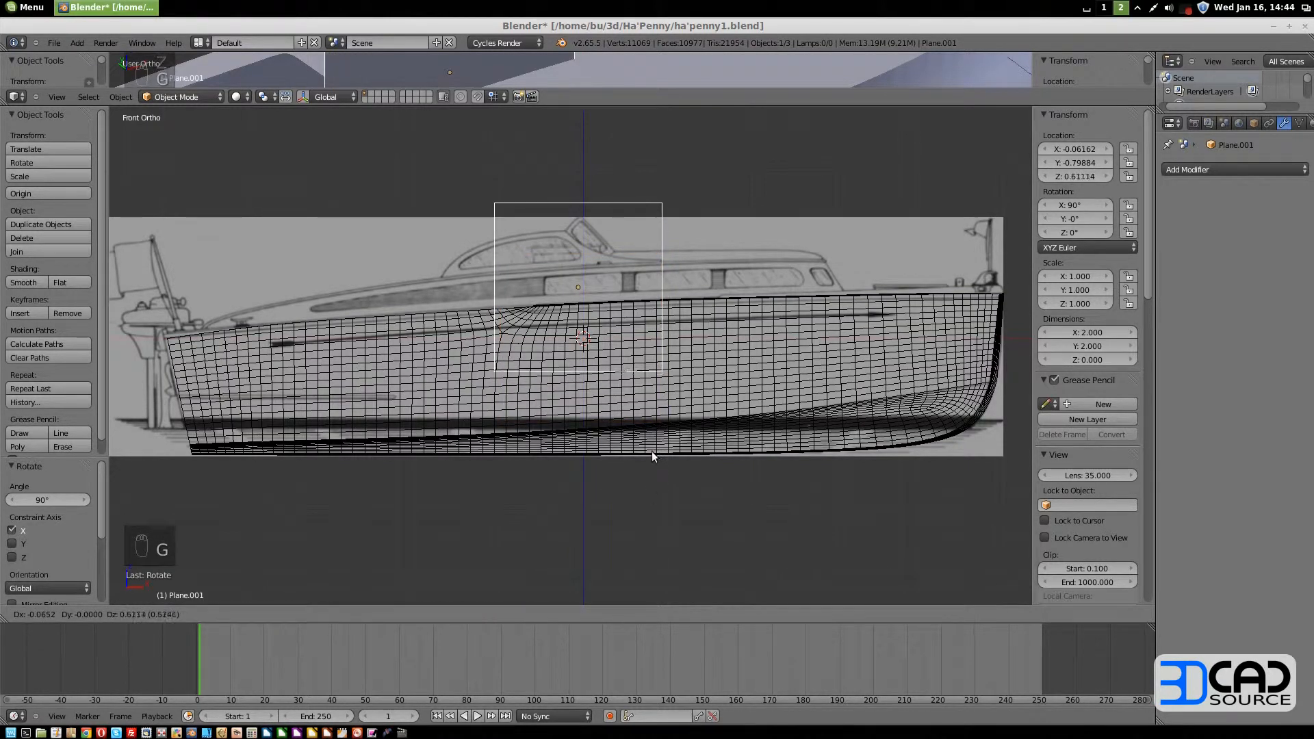
{"action": "left_click", "coordinate": [652, 450]}
Move the plane's upper front vertex about 1.654 along X and -0.75 along Z to the front of the drawn cabin roof
{"action": "key", "text": "Tab"}
{"action": "key", "text": "ctrl+Tab"}
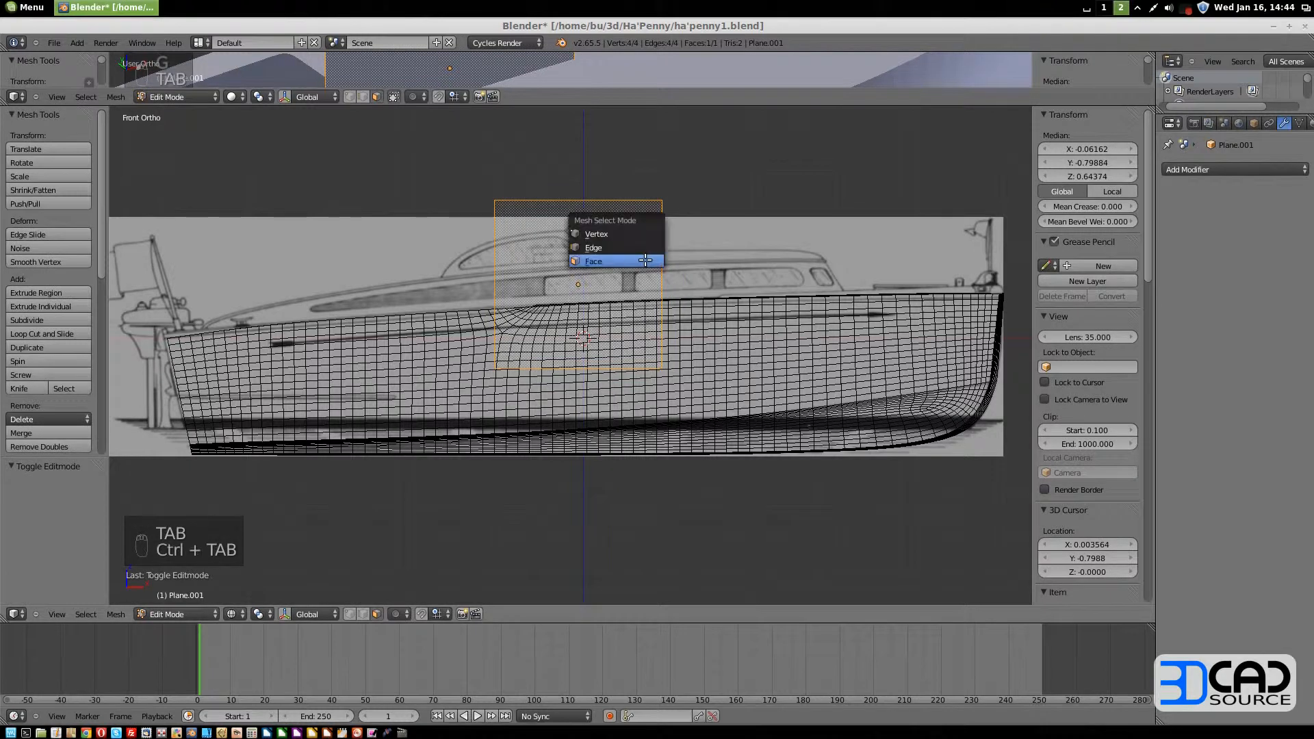
{"action": "left_click", "coordinate": [647, 228]}
{"action": "right_click", "coordinate": [660, 201]}
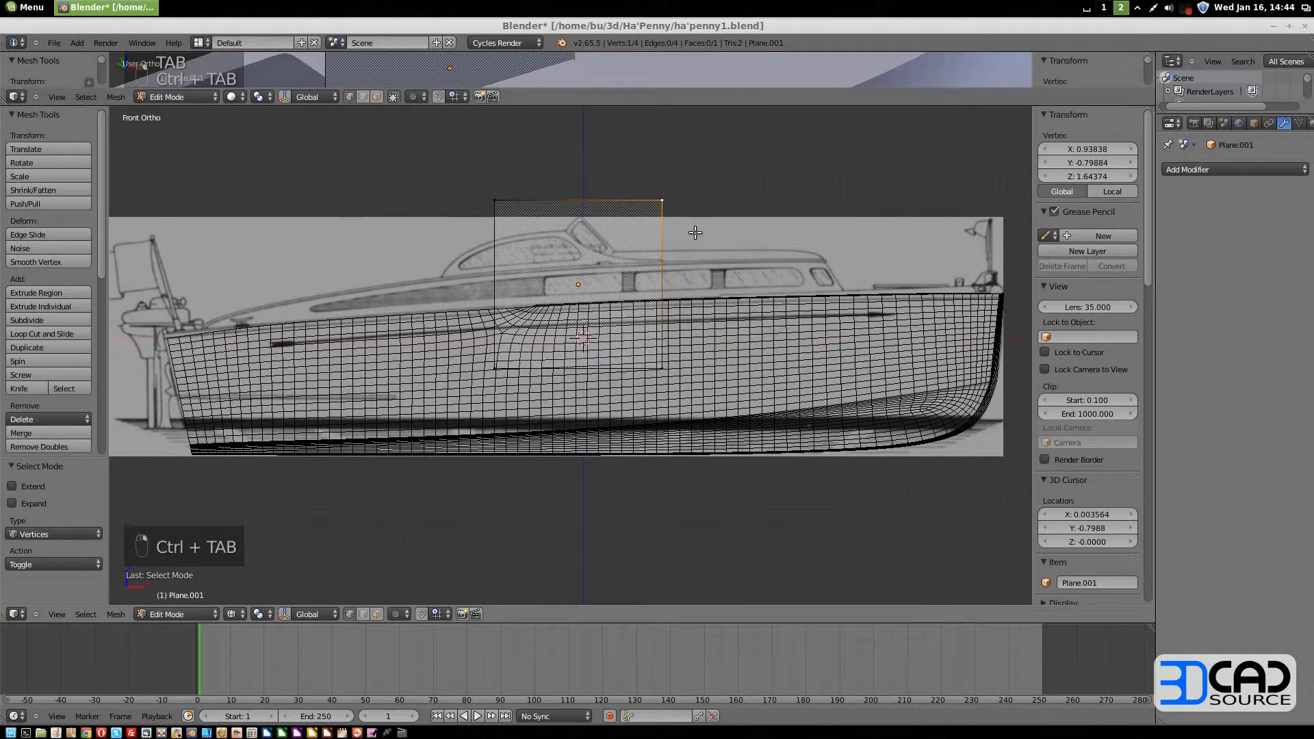
{"action": "key", "text": "g"}
{"action": "left_click", "coordinate": [835, 297]}
Enlarge the upper view, show it from the top in wireframe, and move the whole plane object about -1.006 along Y to the drawn cabin side
{"action": "left_click_drag", "start_coordinate": [645, 102], "coordinate": [645, 357]}
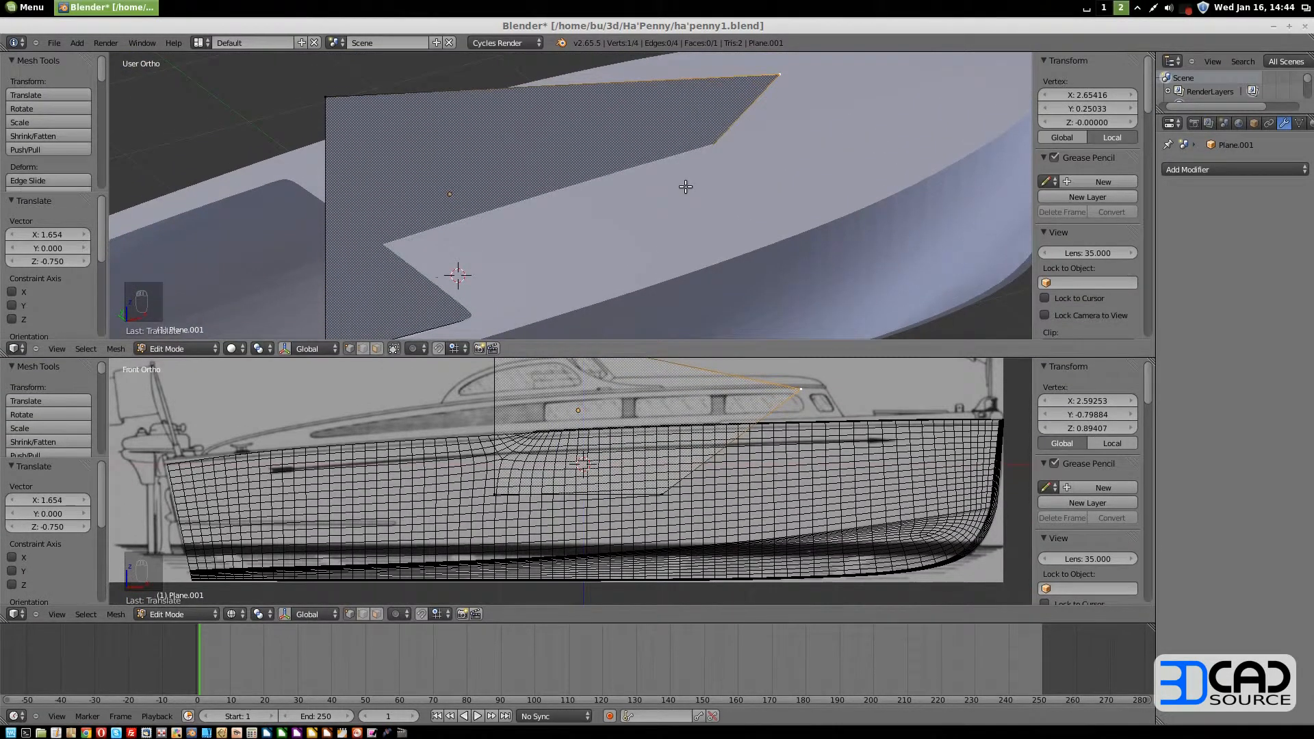
{"action": "scroll", "coordinate": [686, 190], "scroll_direction": "down", "scroll_amount": 2}
{"action": "key", "text": "KP_7"}
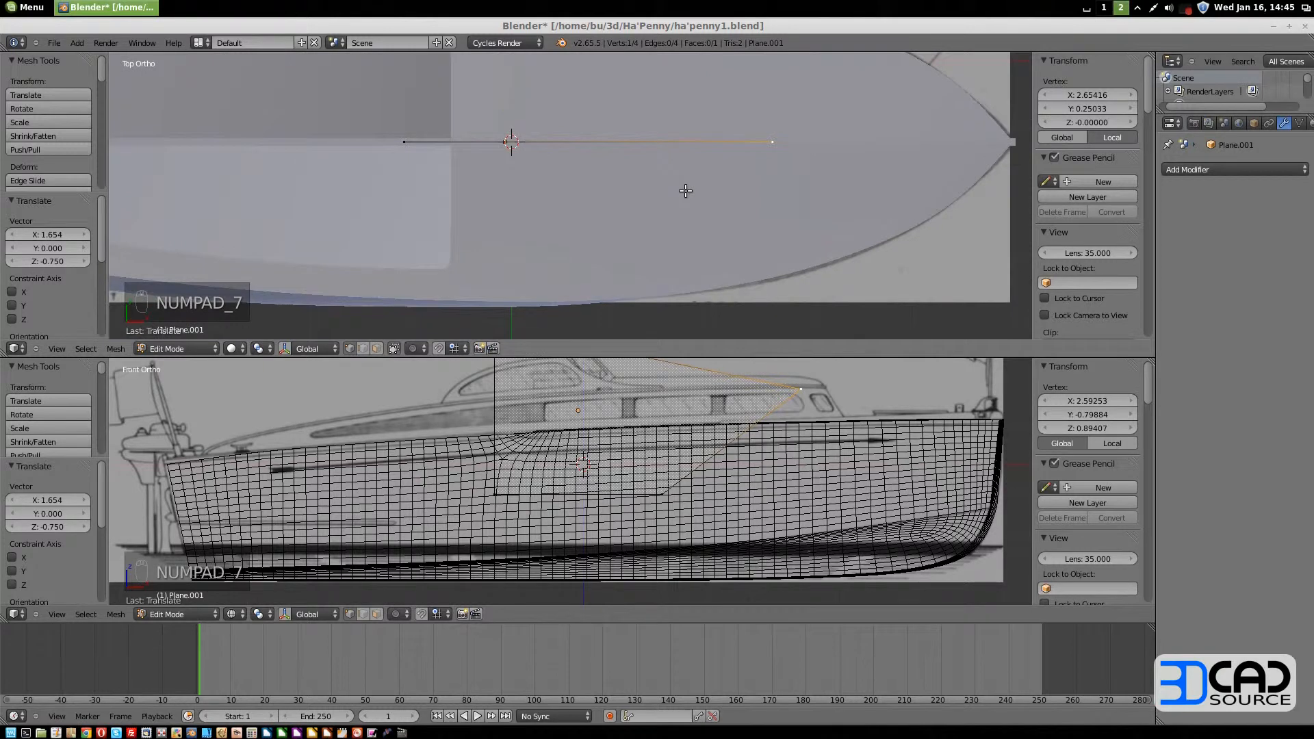
{"action": "key", "text": "z"}
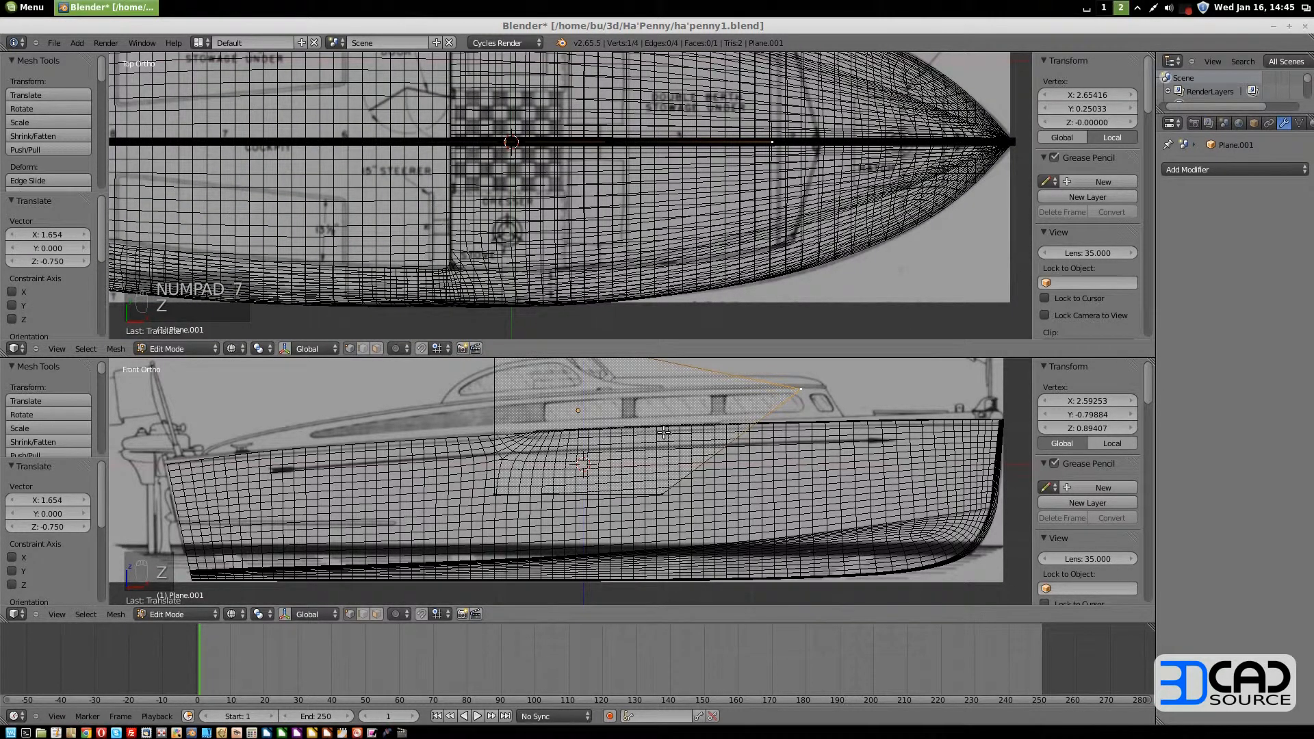
{"action": "key", "text": "Tab"}
{"action": "key", "text": "g"}
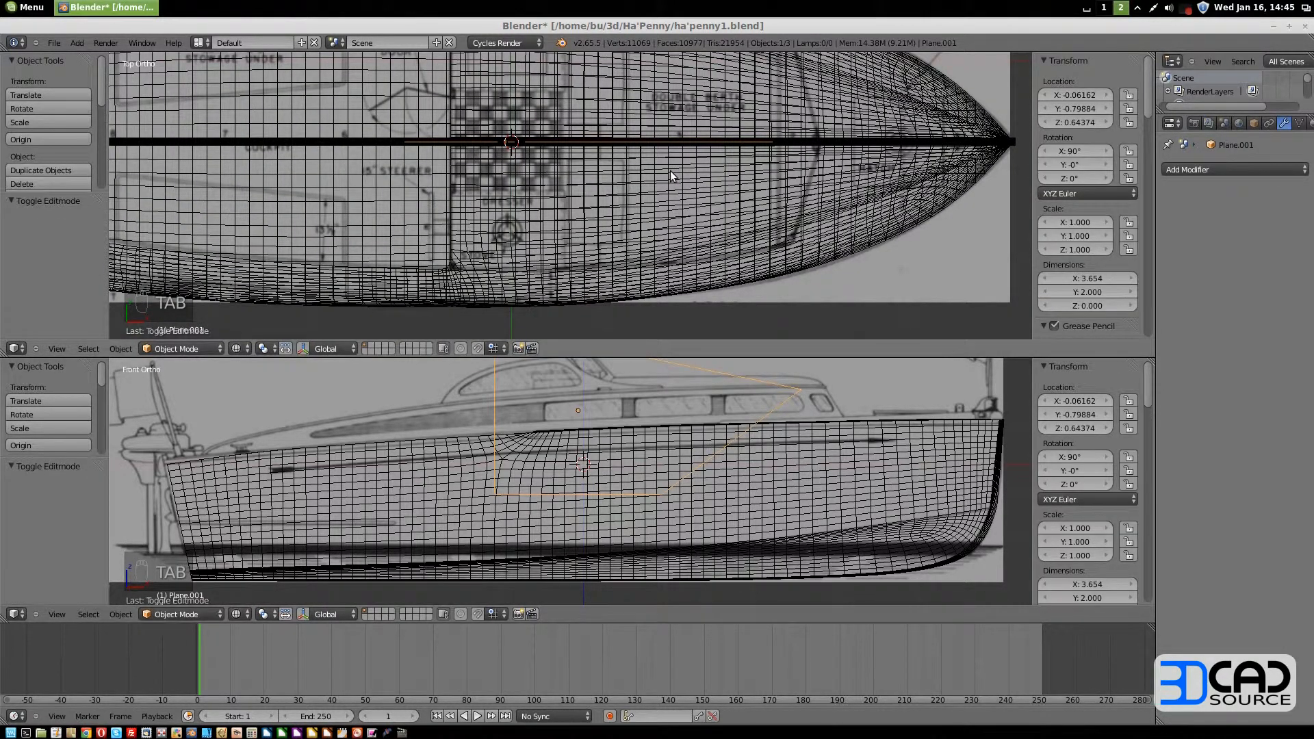
{"action": "key", "text": "y"}
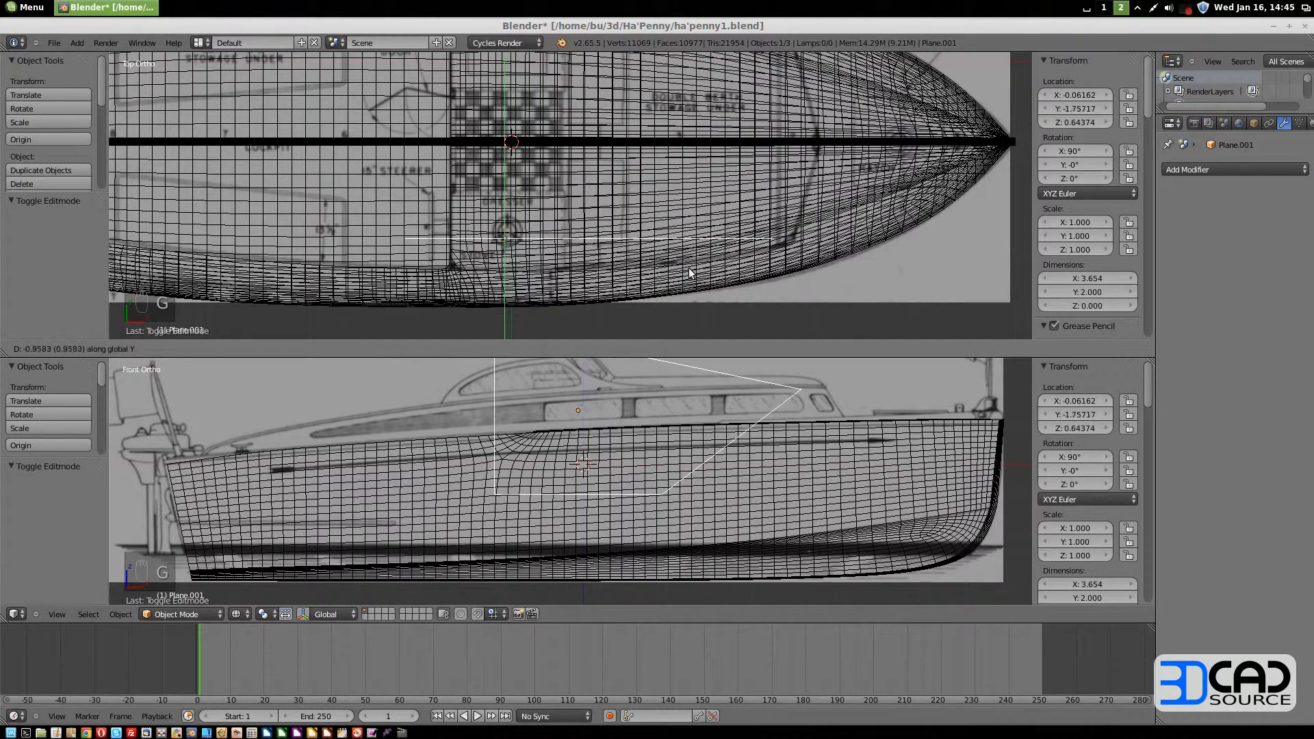
{"action": "left_click", "coordinate": [693, 276]}
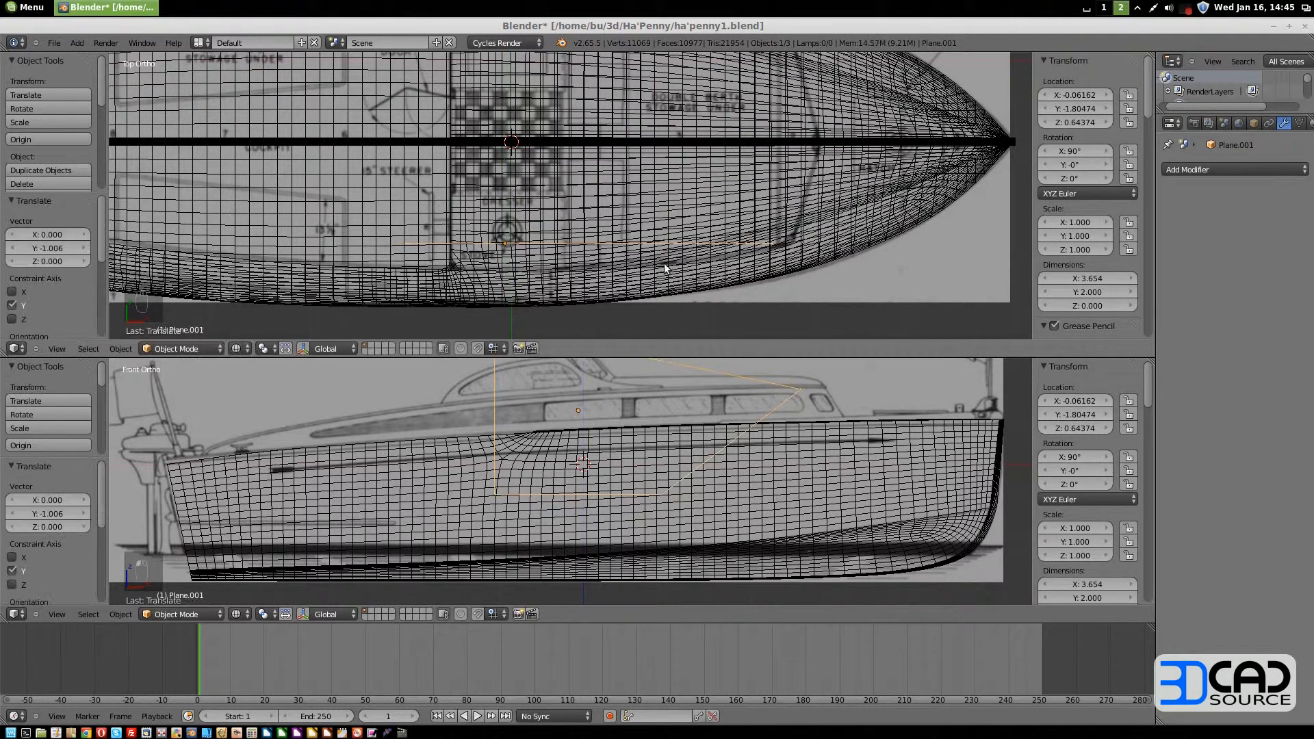
Align the plane lengthwise with the top-view drawing by moving it 0.122 along X and correcting it by about -0.041
{"action": "key", "text": "g"}
{"action": "key", "text": "x"}
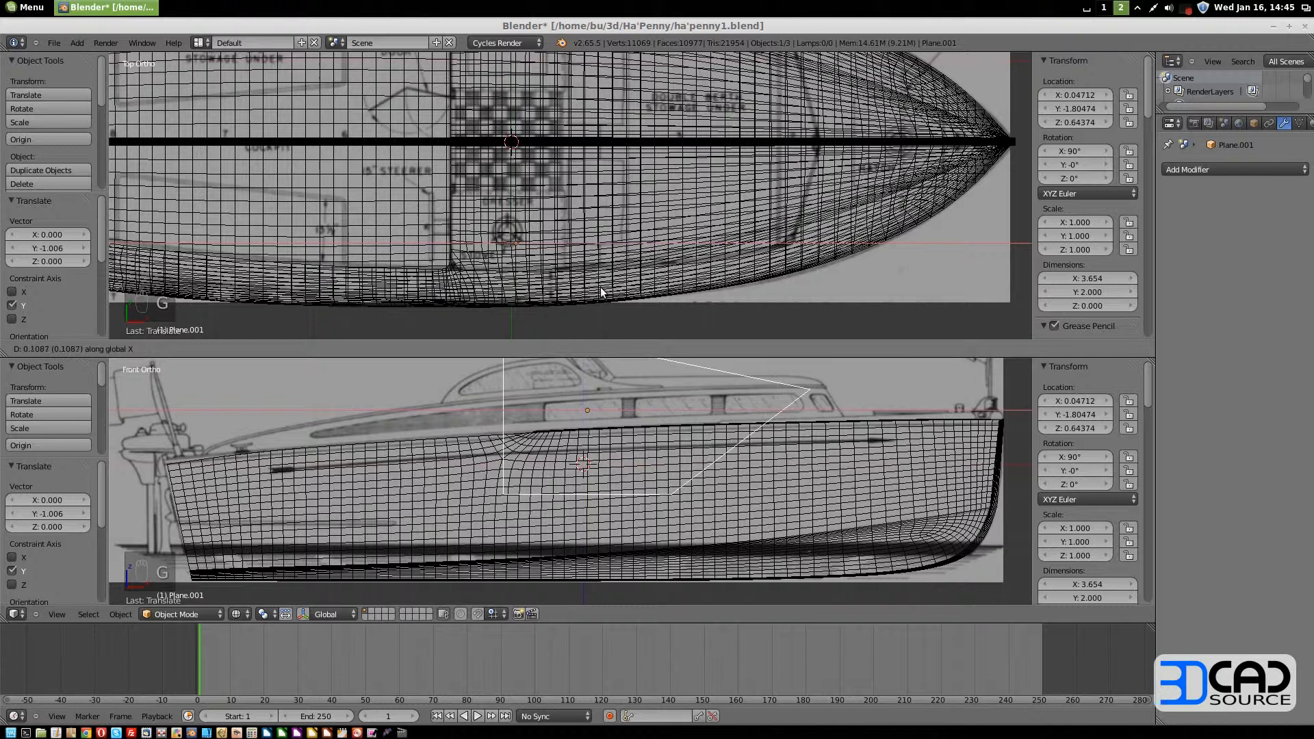
{"action": "left_click", "coordinate": [602, 292]}
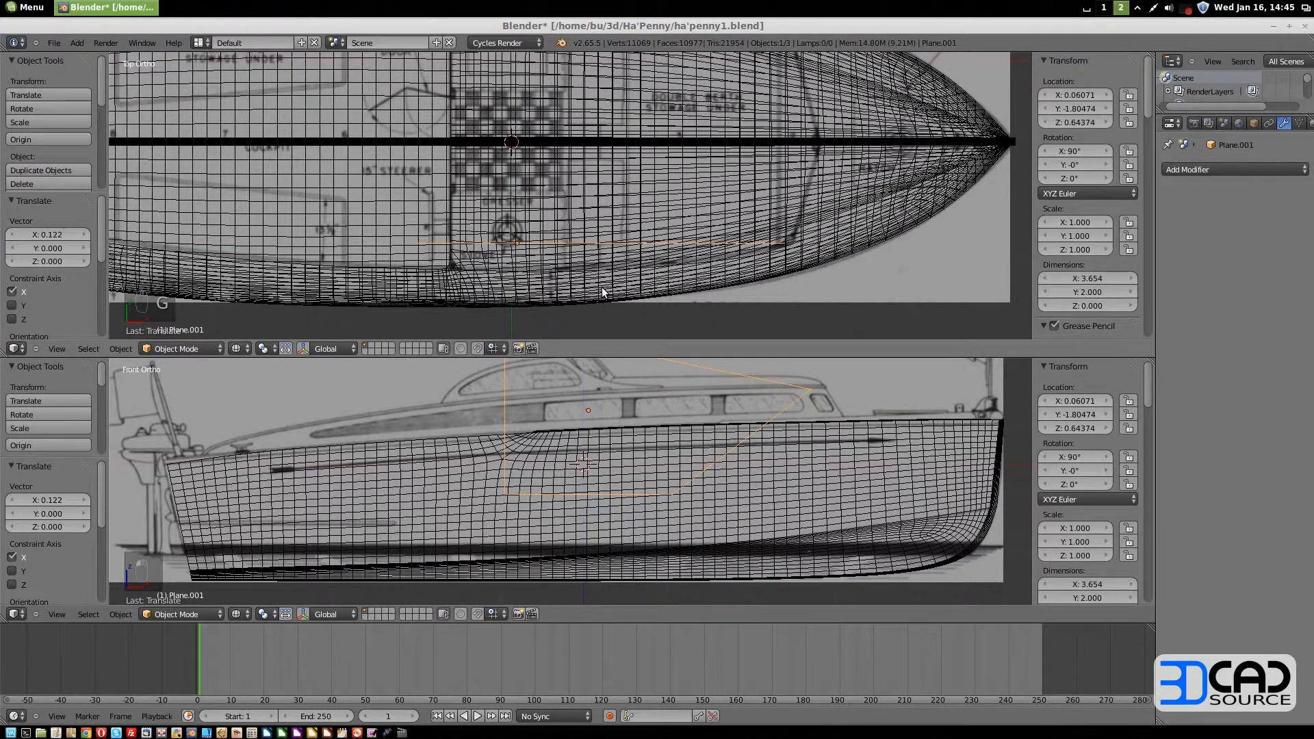
{"action": "key", "text": "g"}
{"action": "key", "text": "x"}
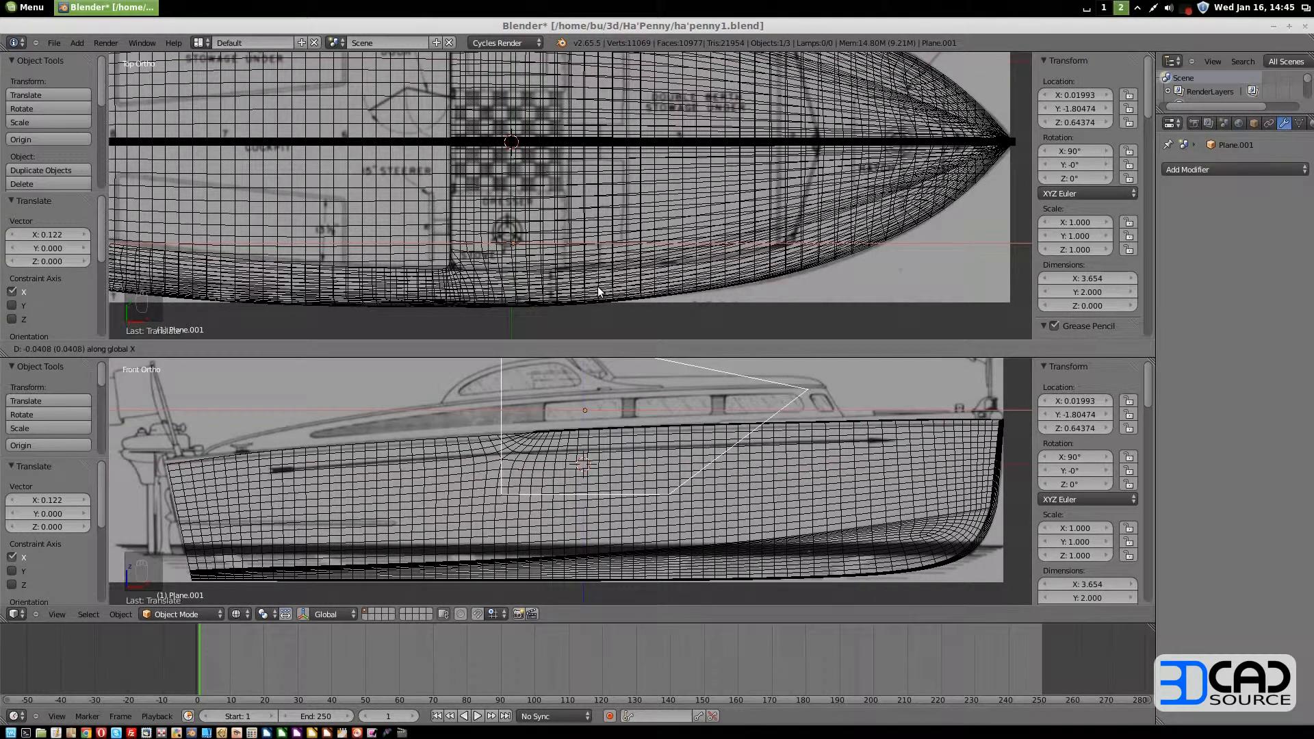
{"action": "left_click", "coordinate": [599, 291]}
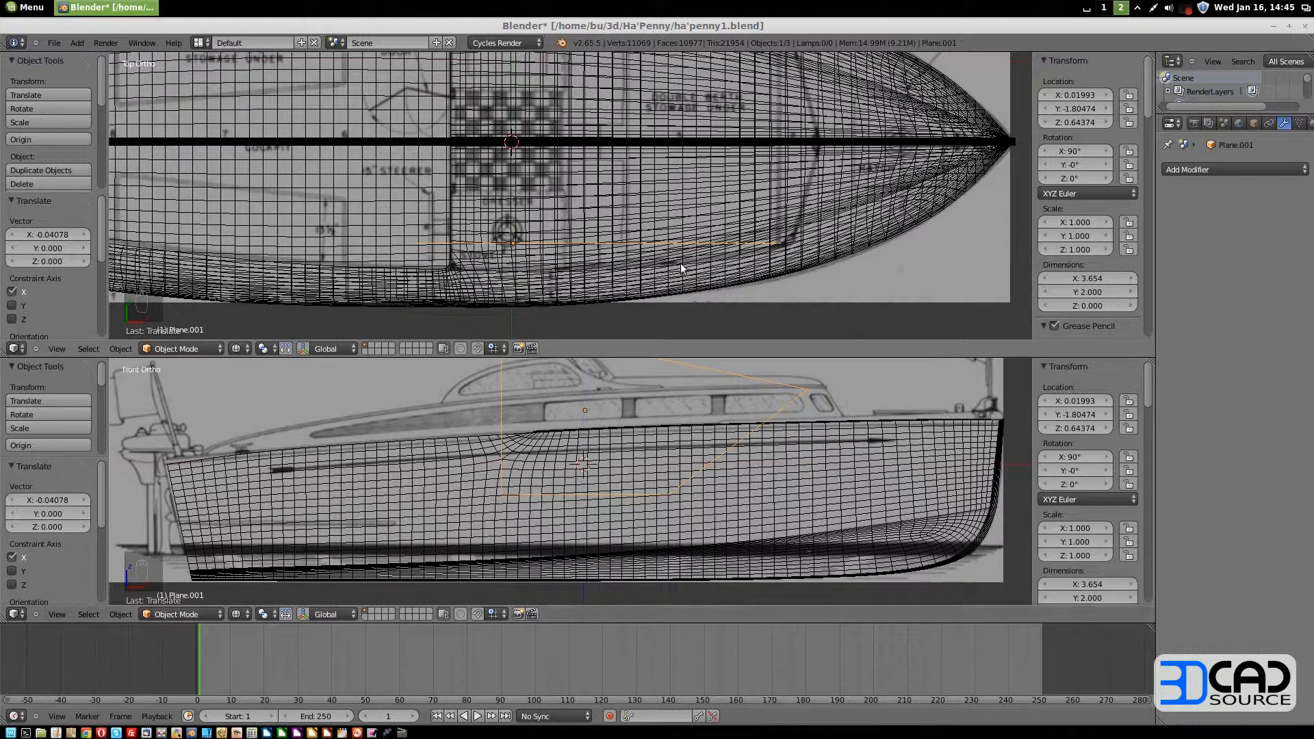
Enlarge the front view and move the plane's lower front vertex about 1.83 along X and 0.915 along Z to the cabin's front base
{"action": "middle_click_drag", "start_coordinate": [606, 243], "coordinate": [670, 87], "text": "shift"}
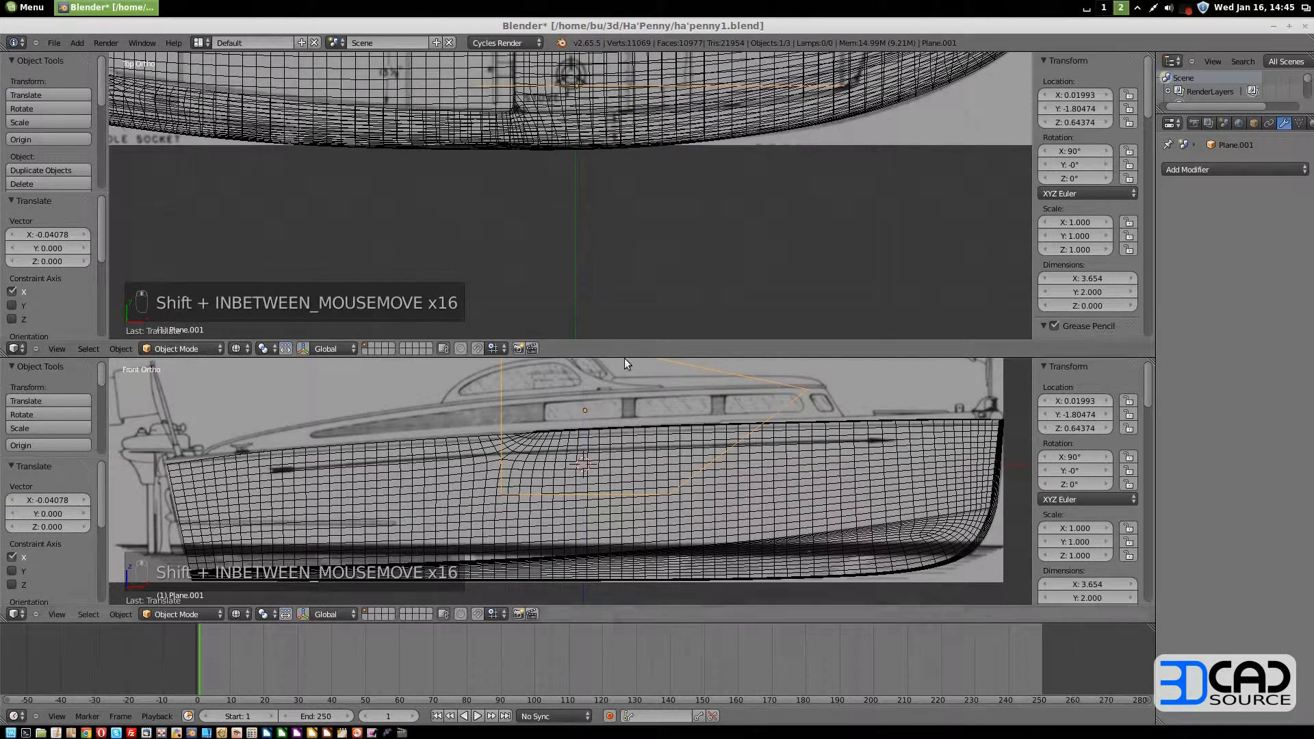
{"action": "left_click_drag", "start_coordinate": [622, 349], "coordinate": [621, 150]}
{"action": "scroll", "coordinate": [668, 302], "scroll_direction": "up", "scroll_amount": 4}
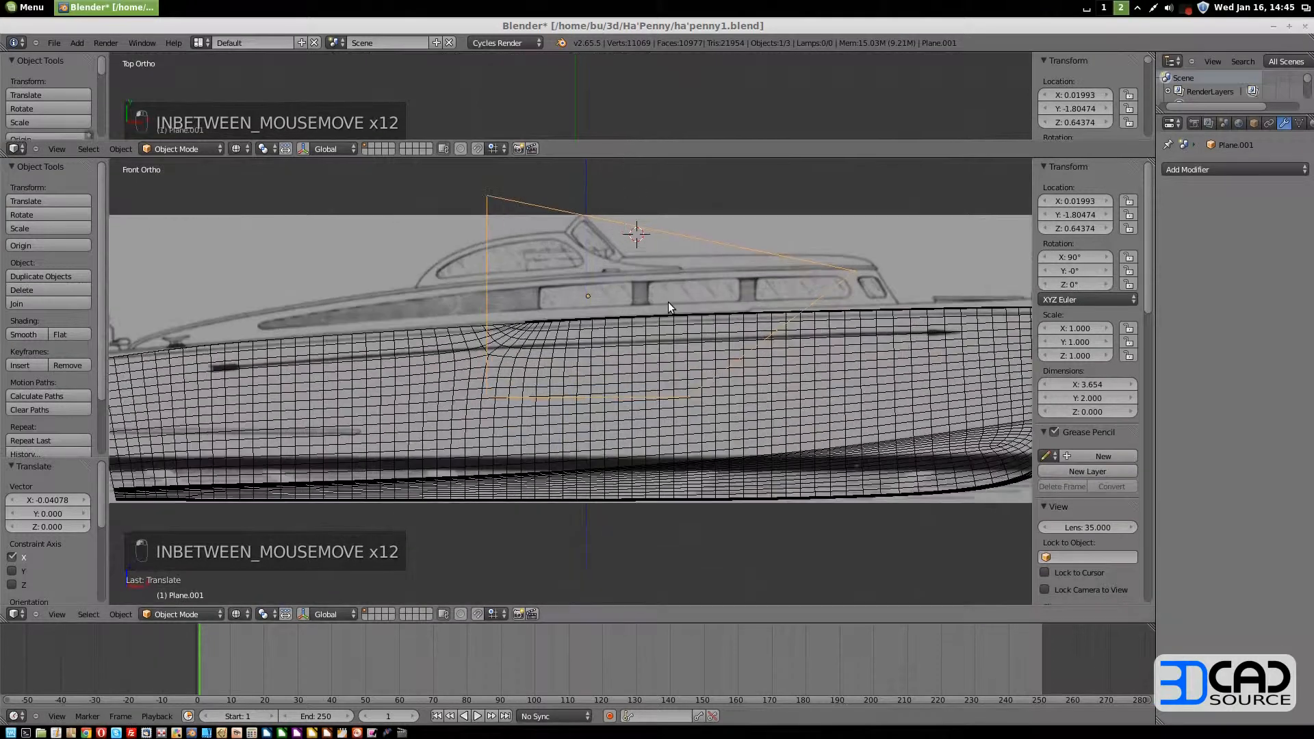
{"action": "middle_click_drag", "start_coordinate": [857, 267], "coordinate": [741, 352], "text": "shift"}
{"action": "key", "text": "Tab"}
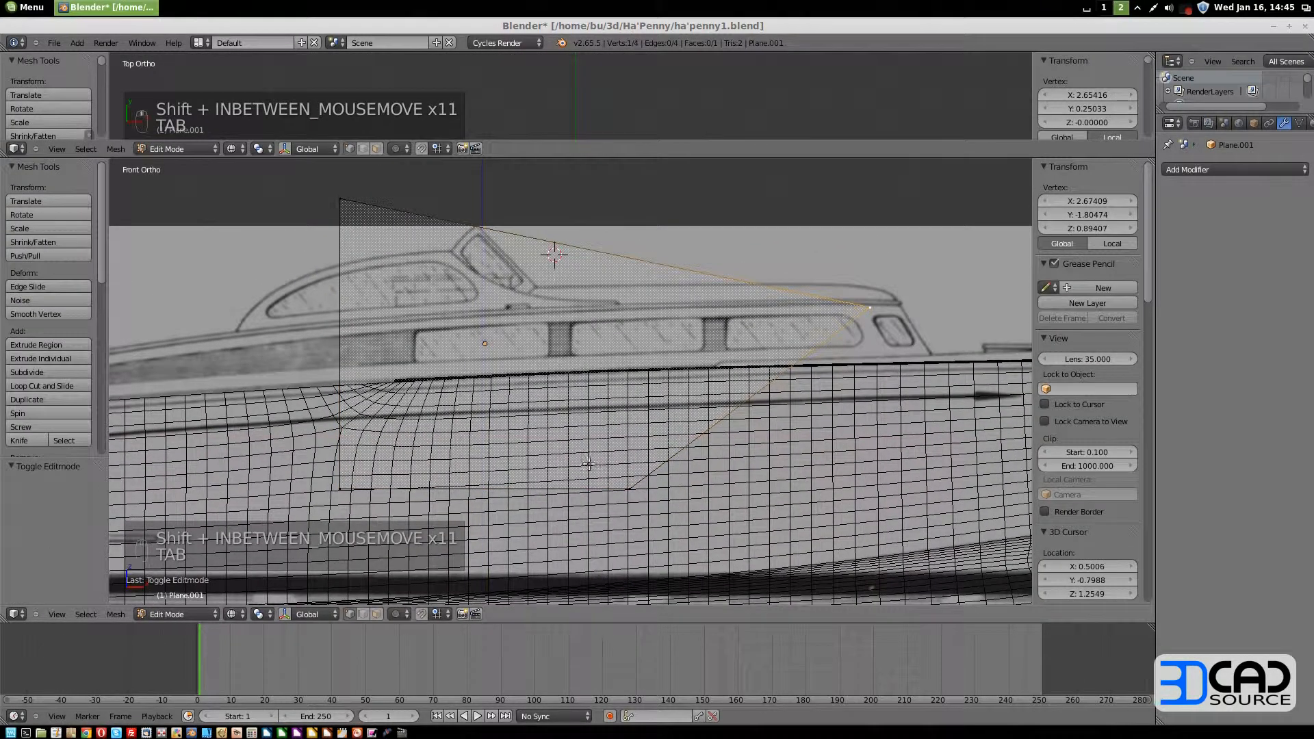
{"action": "key", "text": "g"}
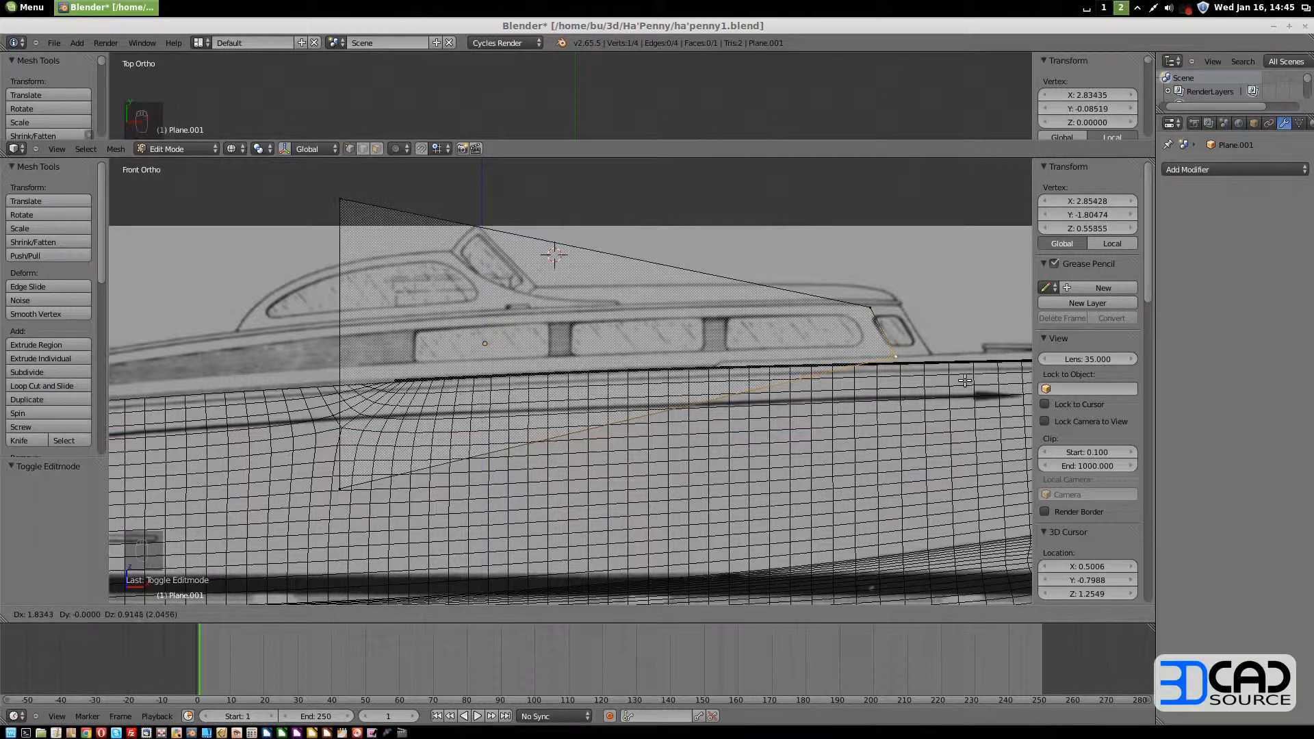
{"action": "left_click", "coordinate": [965, 381]}
Nudge the plane's upper front vertex about -0.052 along X and 0.009 along Z under the drawn cabin roof
{"action": "right_click", "coordinate": [867, 309]}
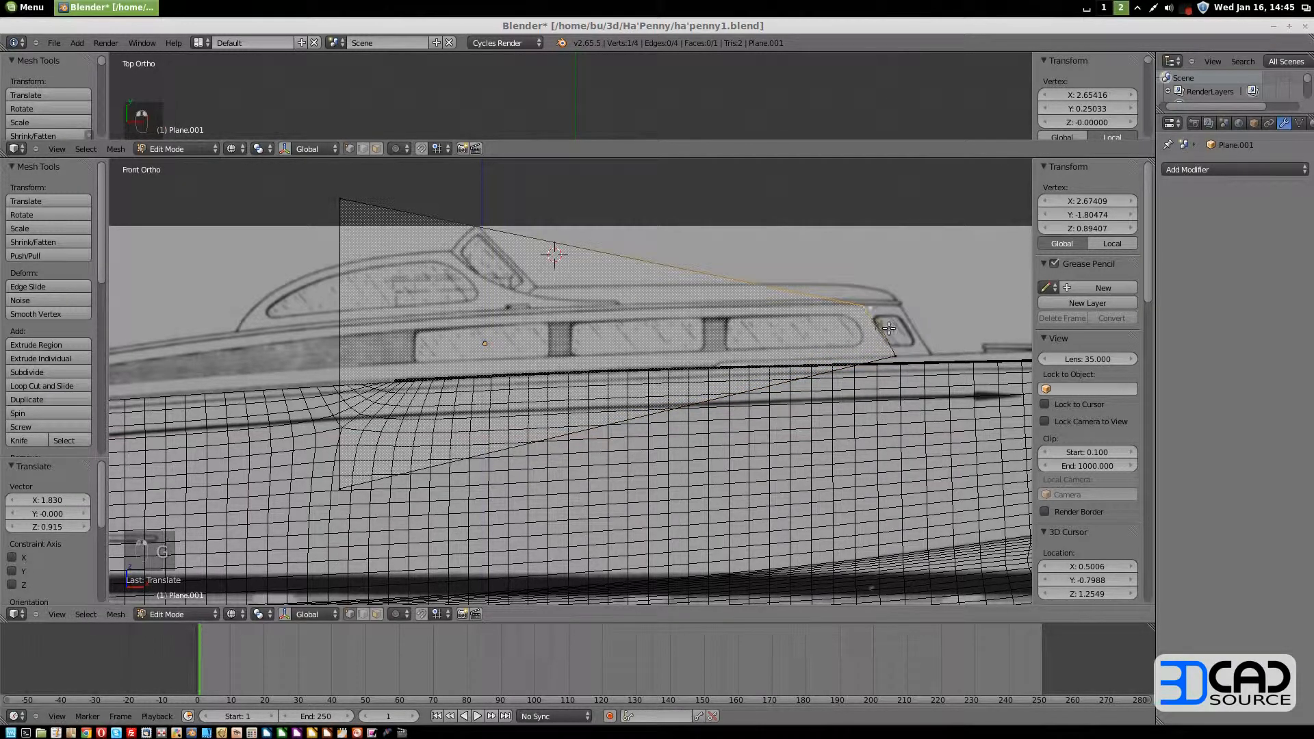
{"action": "key", "text": "g"}
{"action": "left_click", "coordinate": [881, 327]}
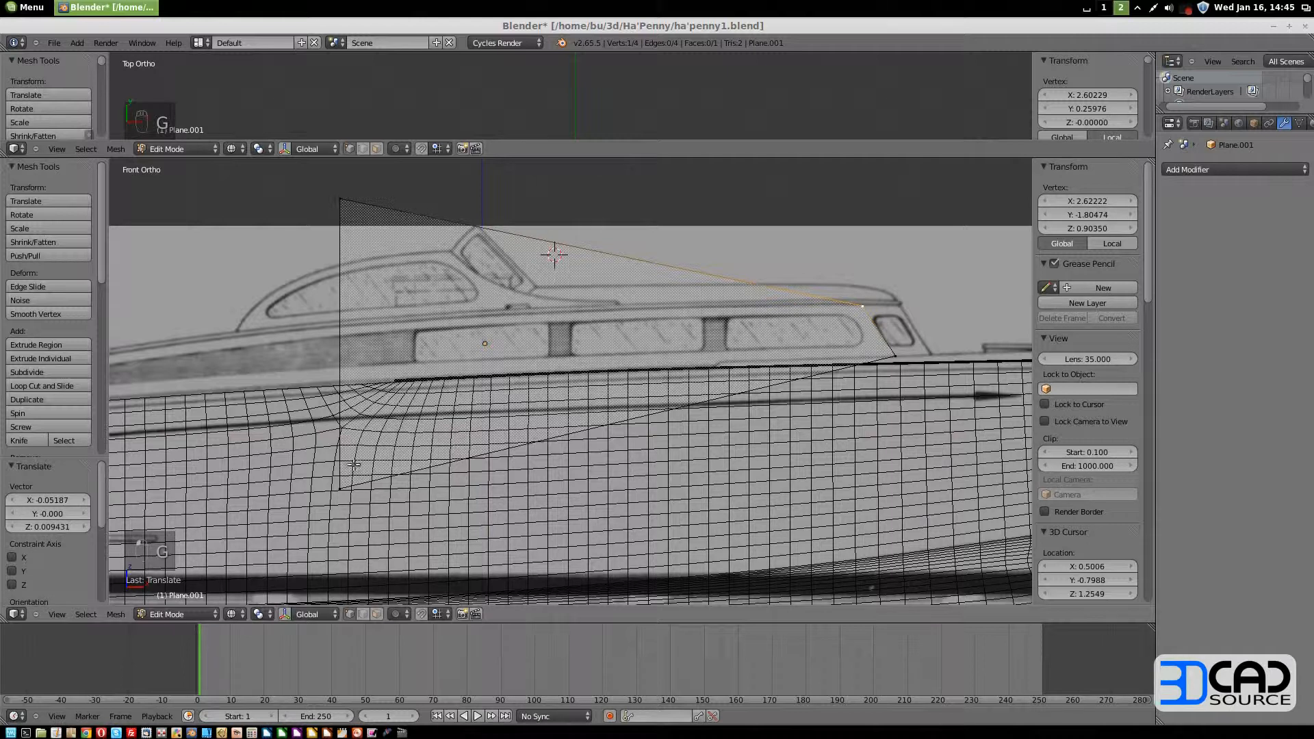
Move the plane's lower rear vertex about -3.513 along X and 0.472 along Z to the drawn cabin side's aft end
{"action": "middle_click_drag", "start_coordinate": [482, 466], "coordinate": [986, 402], "text": "shift"}
{"action": "right_click", "coordinate": [900, 416]}
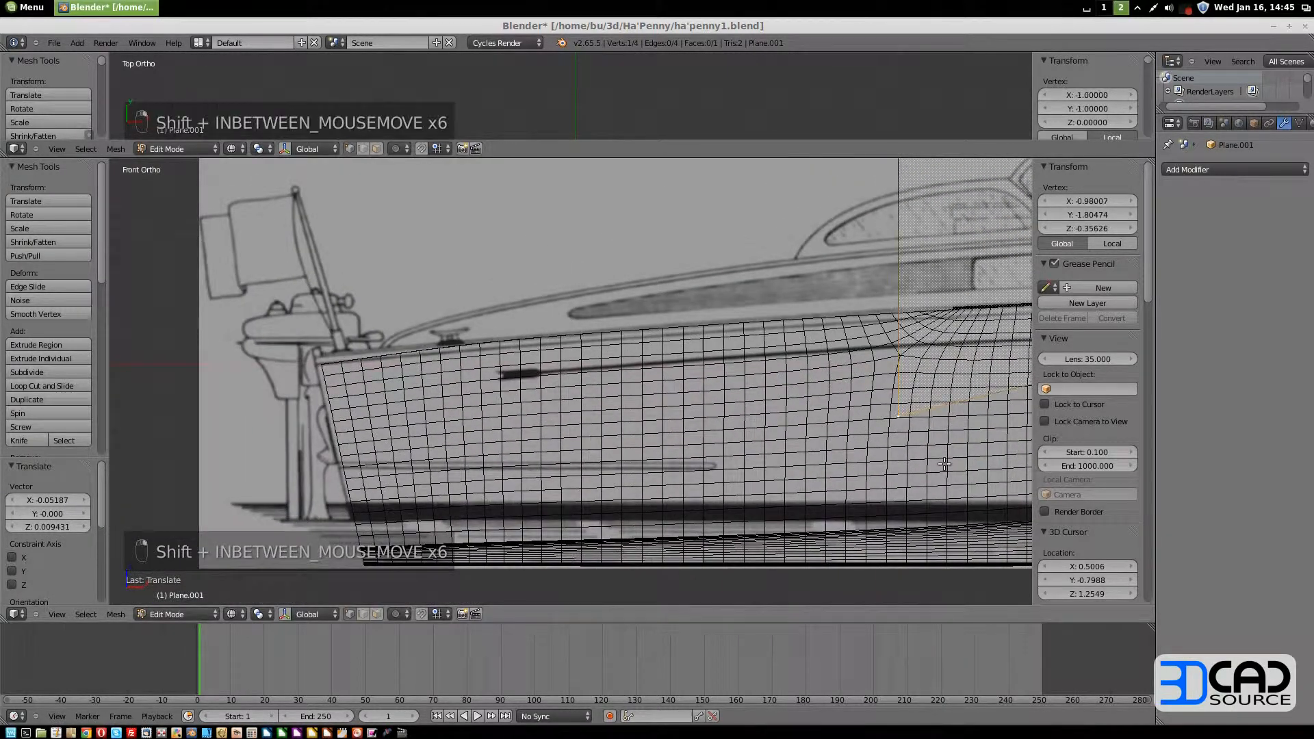
{"action": "key", "text": "g"}
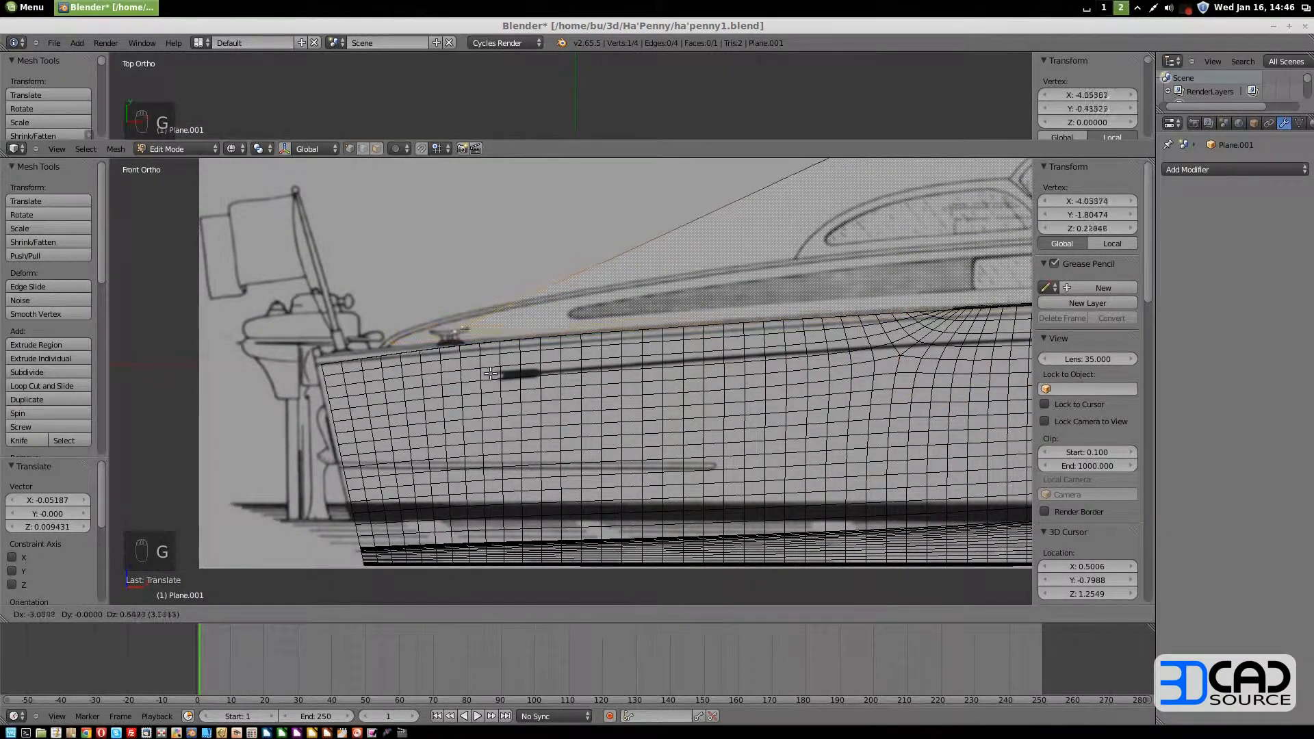
{"action": "left_click", "coordinate": [419, 395]}
Move the plane's upper rear vertex about -2.641 along X and -1.25 along Z onto the upper line of the cabin side near the stern
{"action": "middle_click_drag", "start_coordinate": [900, 245], "coordinate": [815, 366], "text": "shift"}
{"action": "right_click", "coordinate": [809, 246]}
{"action": "key", "text": "g"}
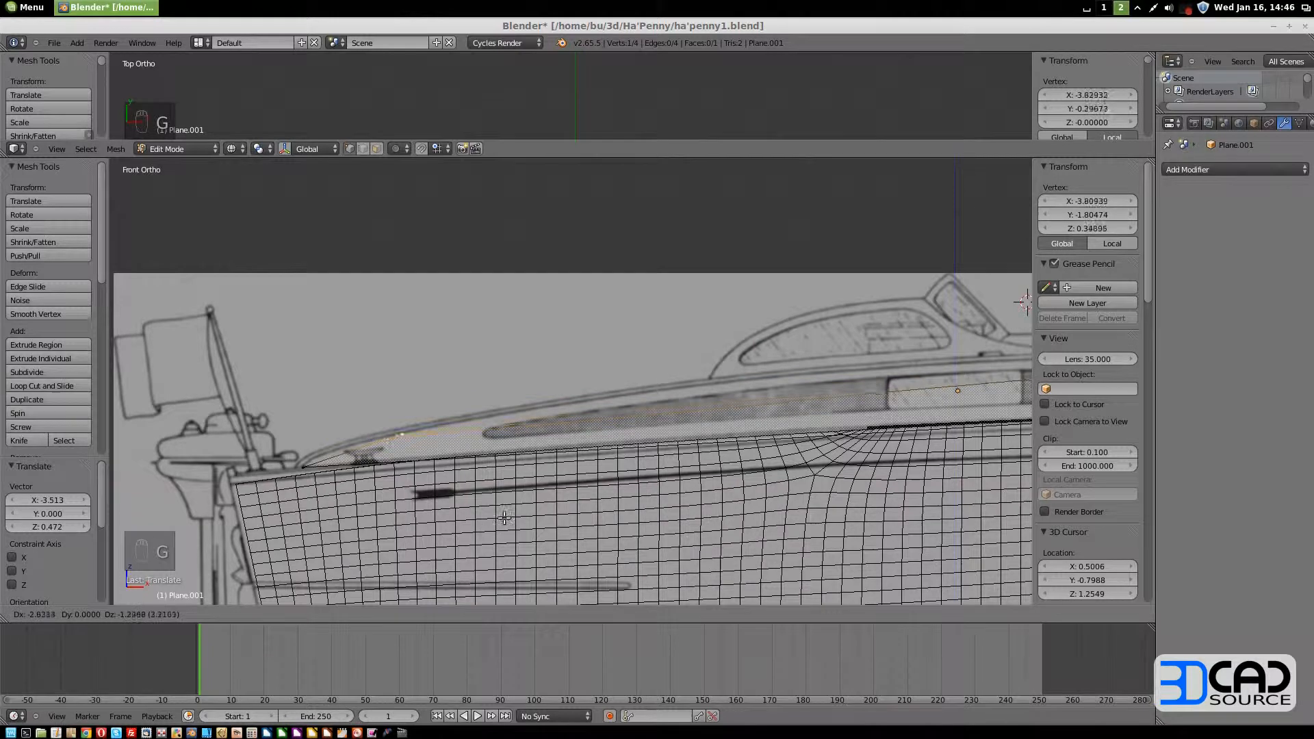
{"action": "left_click", "coordinate": [520, 512]}
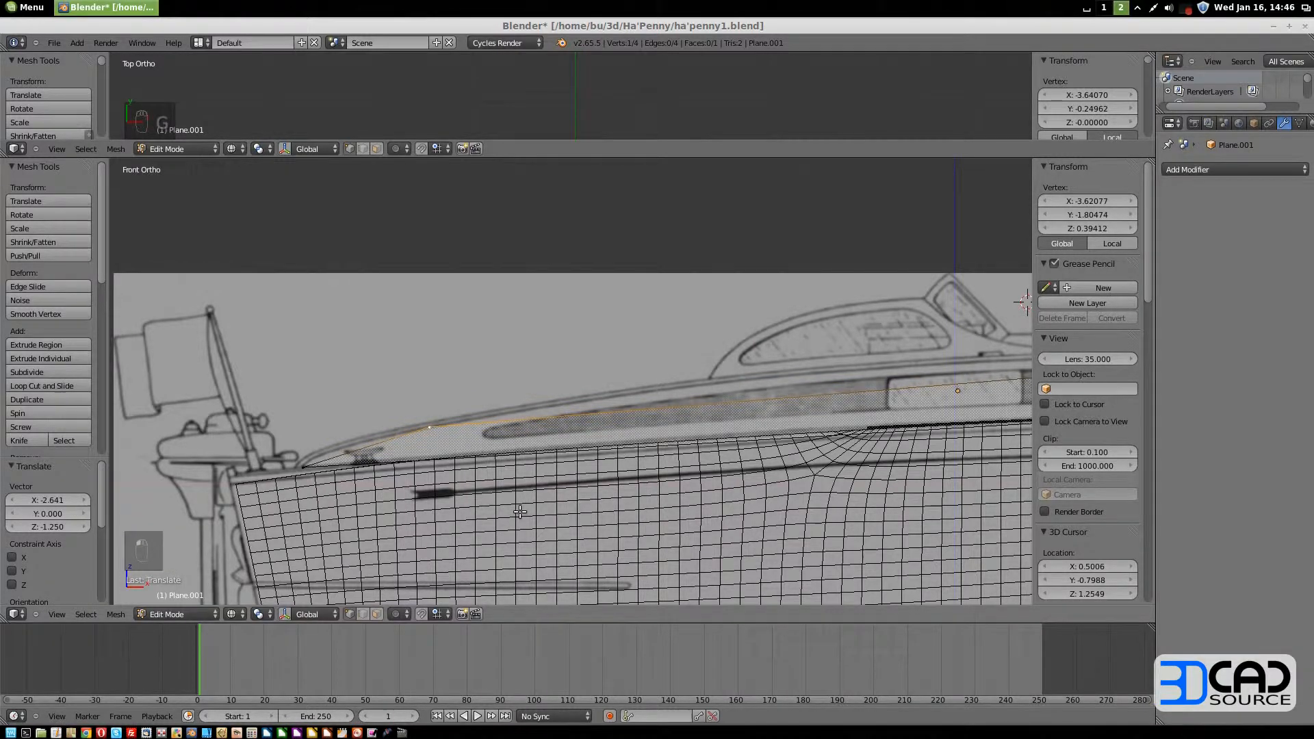